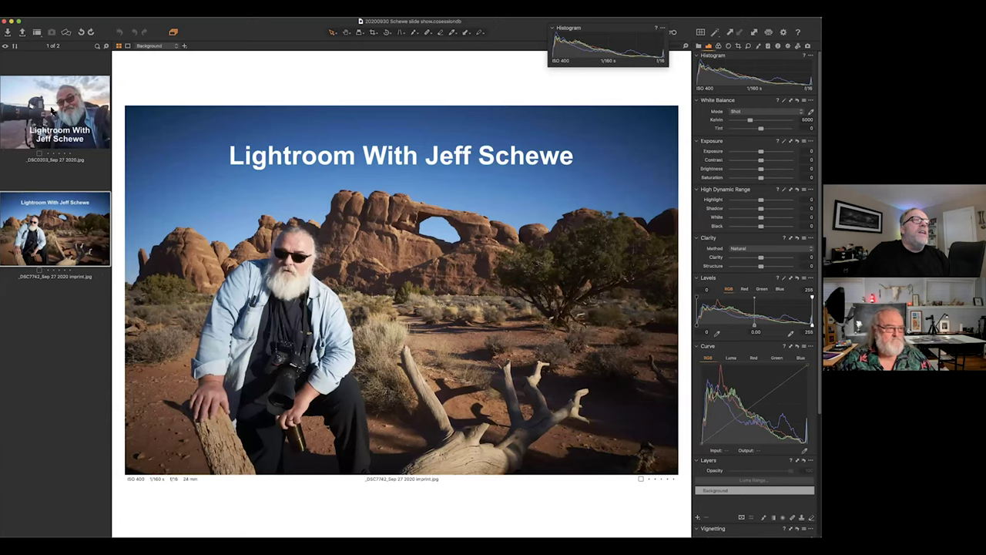
Display the _DSC0203 title image by selecting the first thumbnail in the Capture One browser
{"action": "left_click", "coordinate": [21, 109]}
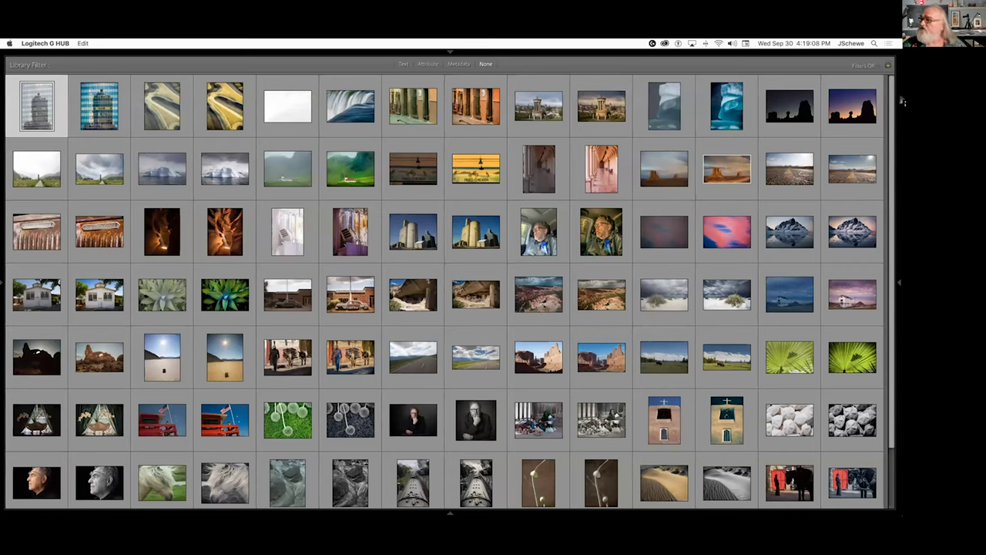
Bring Lightroom Classic to the front and view, then dismiss, the About Lightroom Classic version details
{"action": "mouse_move", "coordinate": [803, 46]}
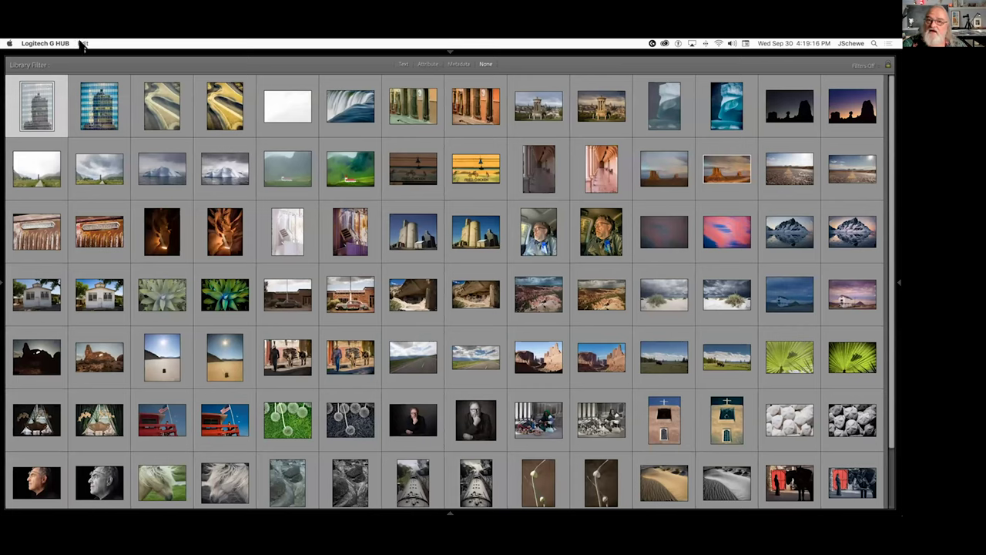
{"action": "left_click", "coordinate": [97, 70]}
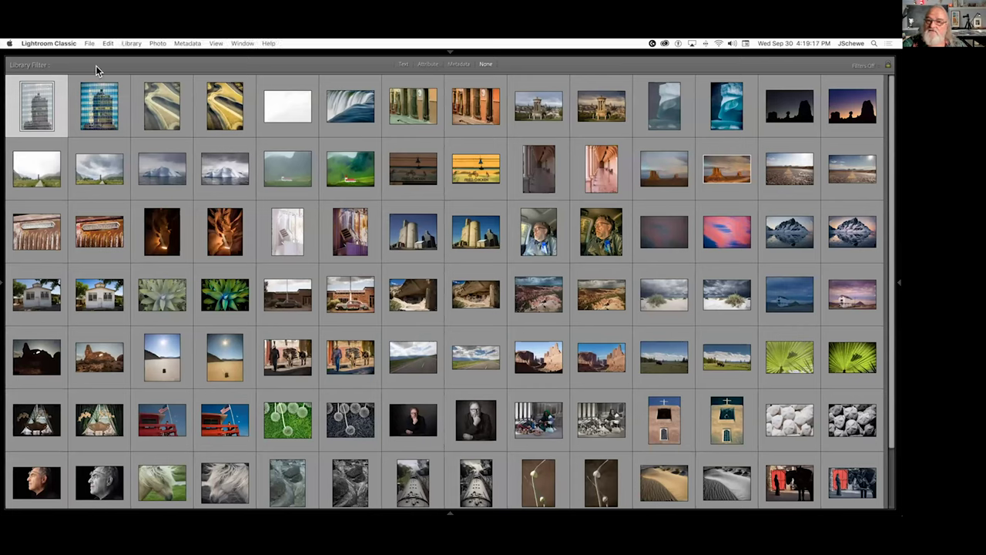
{"action": "left_click", "coordinate": [49, 43]}
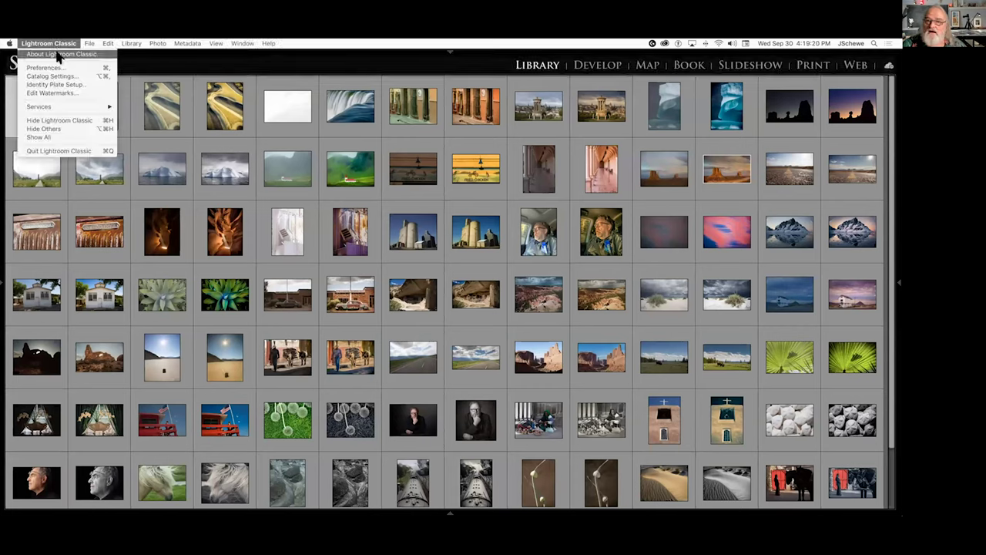
{"action": "left_click", "coordinate": [54, 55]}
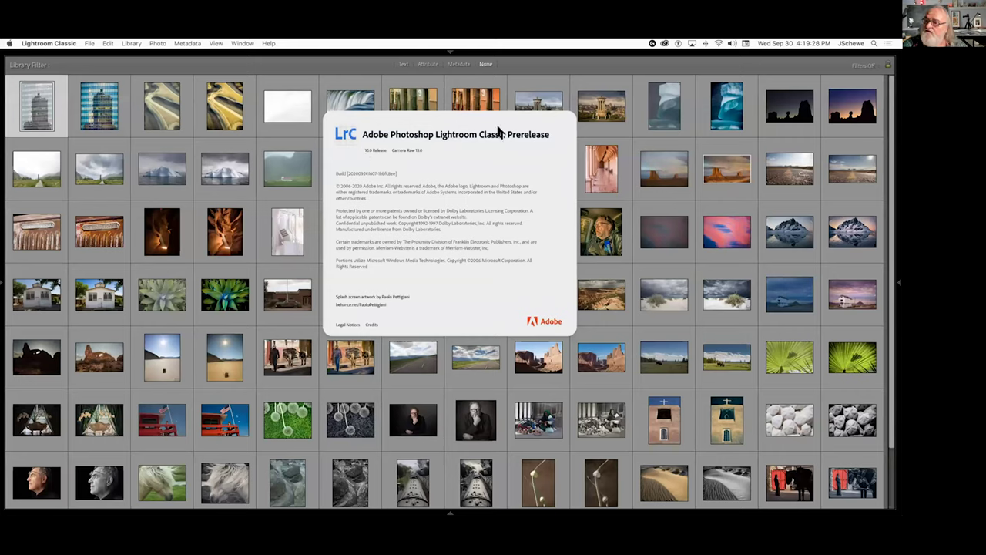
{"action": "left_click", "coordinate": [486, 164]}
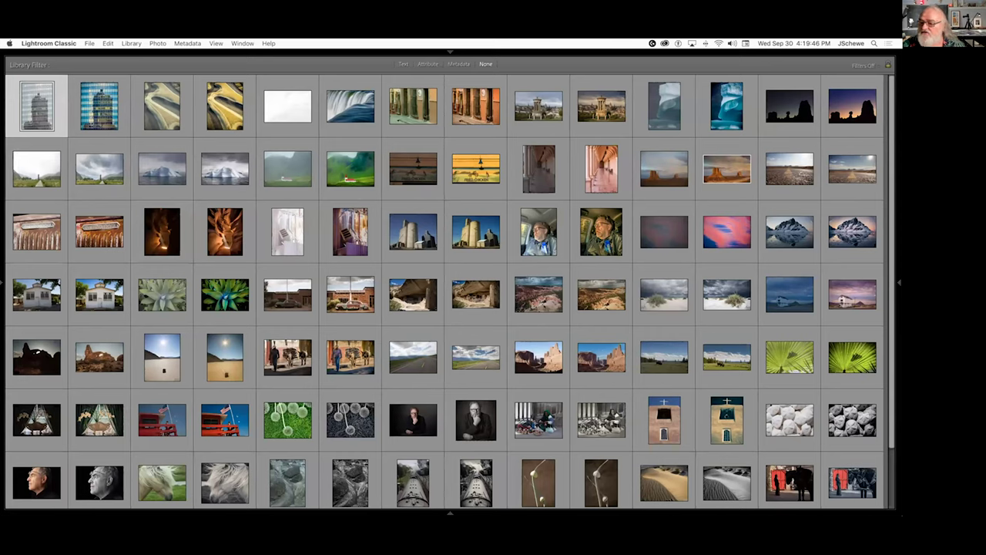
{"action": "mouse_move", "coordinate": [383, 456]}
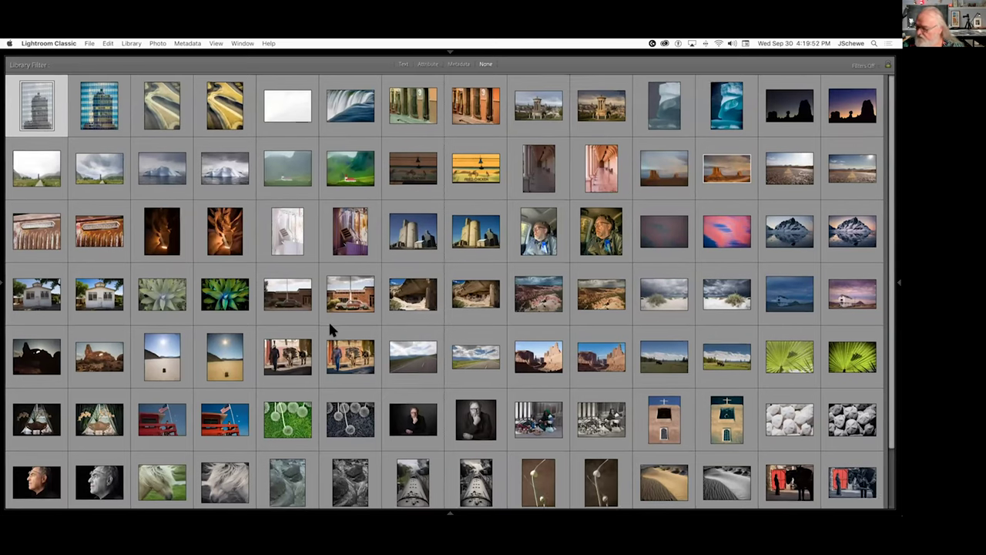
{"action": "scroll", "coordinate": [328, 322], "scroll_direction": "down", "scroll_amount": 1}
{"action": "scroll", "coordinate": [330, 327], "scroll_direction": "down", "scroll_amount": 3}
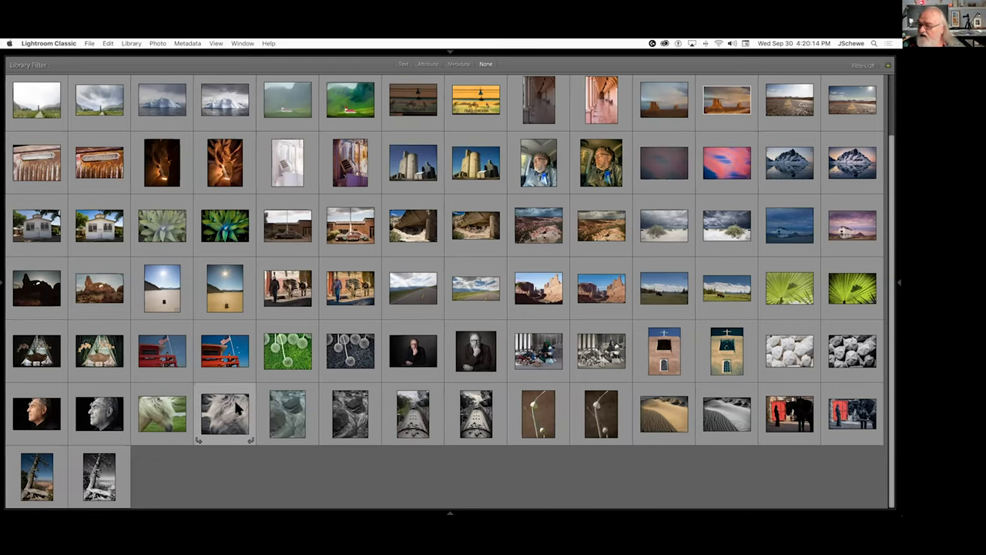
{"action": "scroll", "coordinate": [228, 416], "scroll_direction": "up", "scroll_amount": 2}
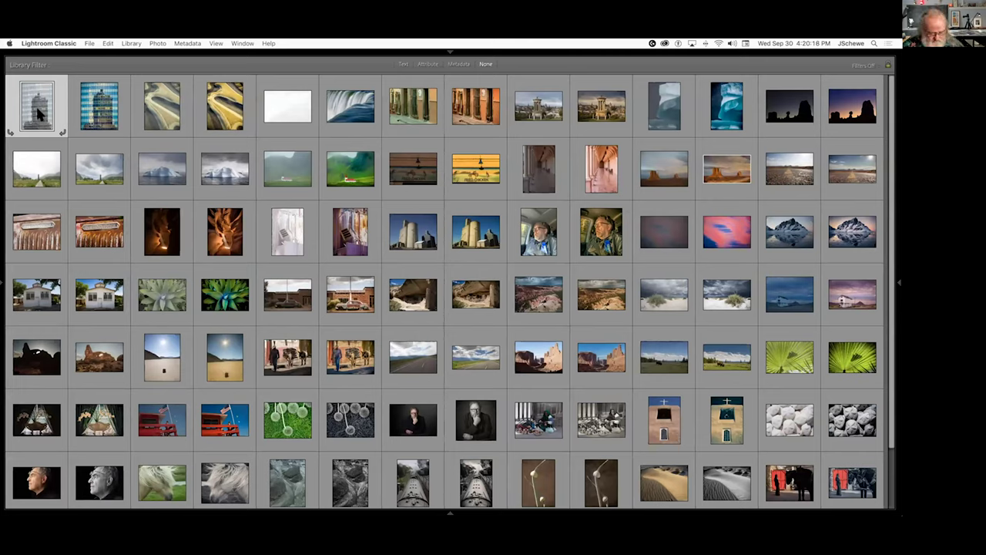
Start the full-screen slideshow with F and step past the building reflection and golden fields to the washed-out waterfall
{"action": "key", "text": "f"}
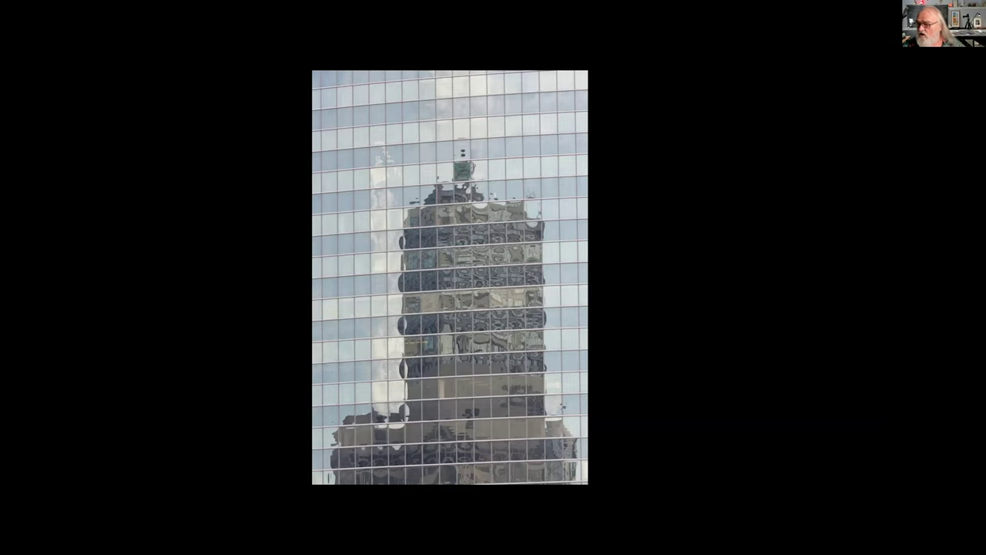
{"action": "key", "text": "Right"}
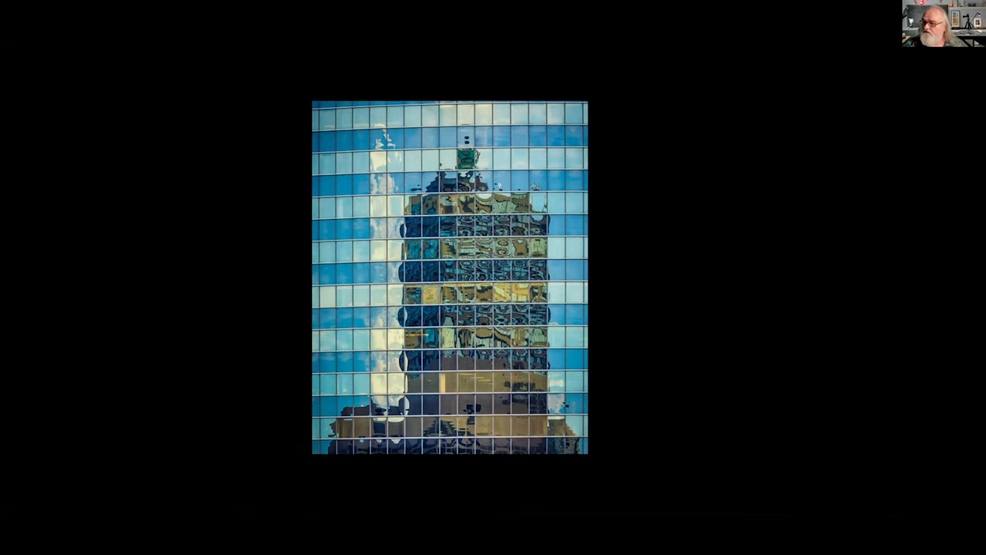
{"action": "key", "text": "Right"}
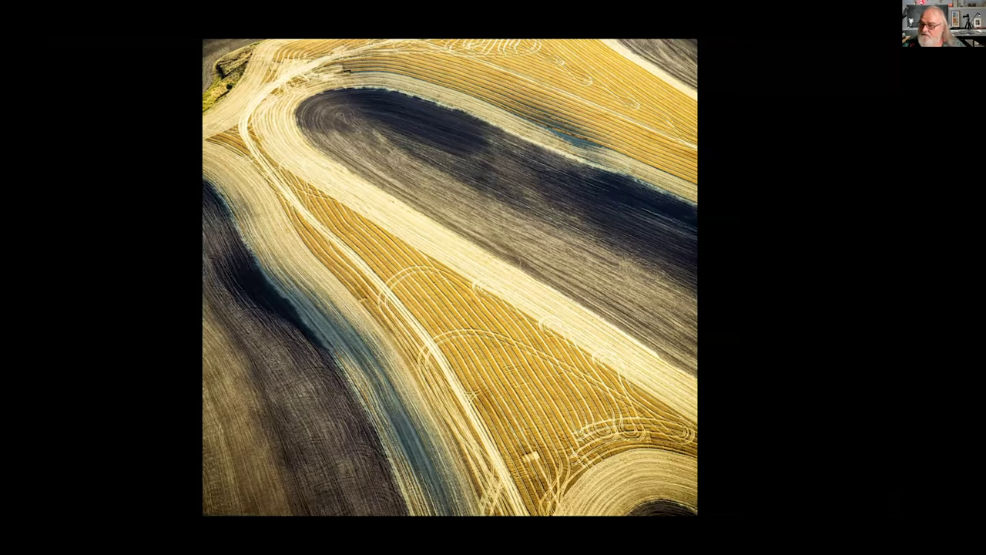
{"action": "key", "text": "Right"}
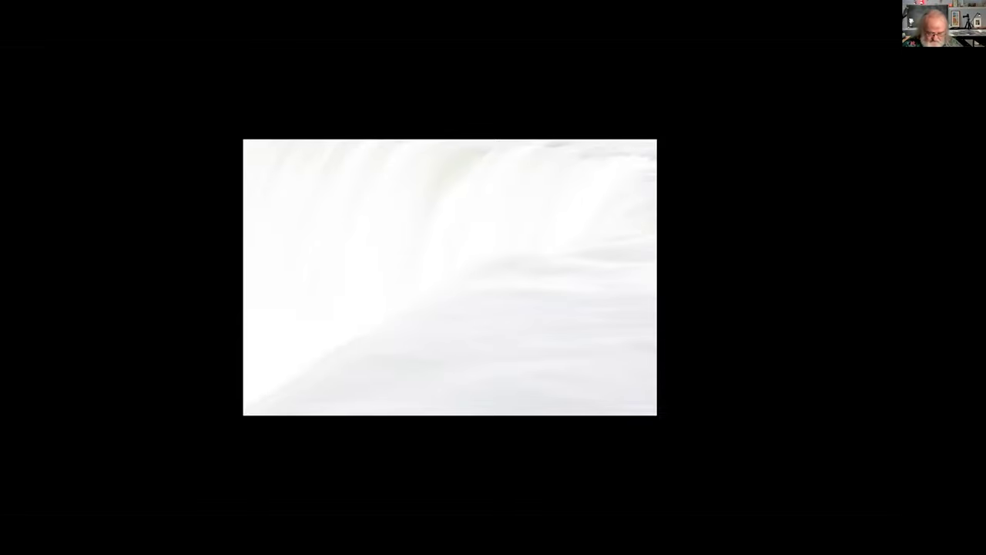
Advance to the corrected blue waterfall, then to the original orange colonial street with two children
{"action": "key", "text": "Right"}
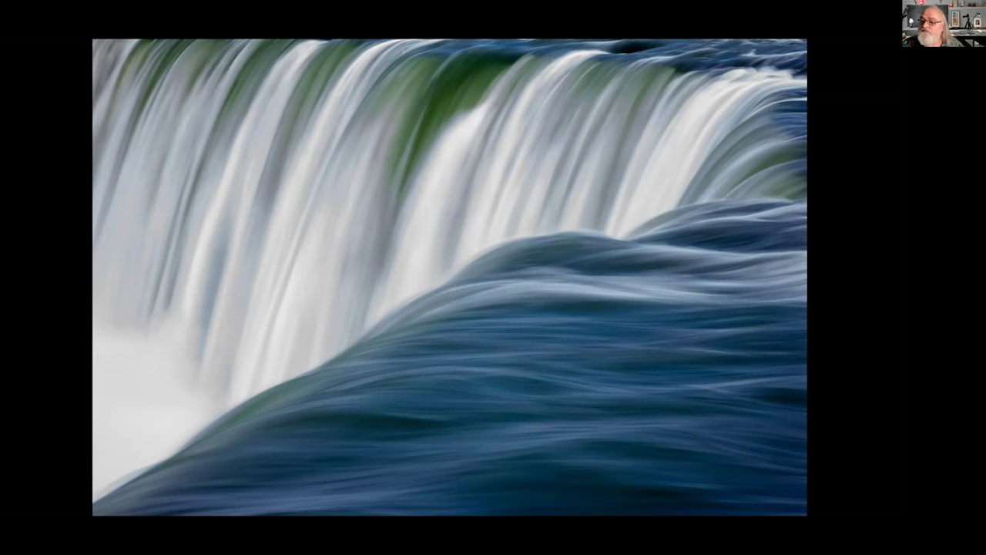
{"action": "key", "text": "Right"}
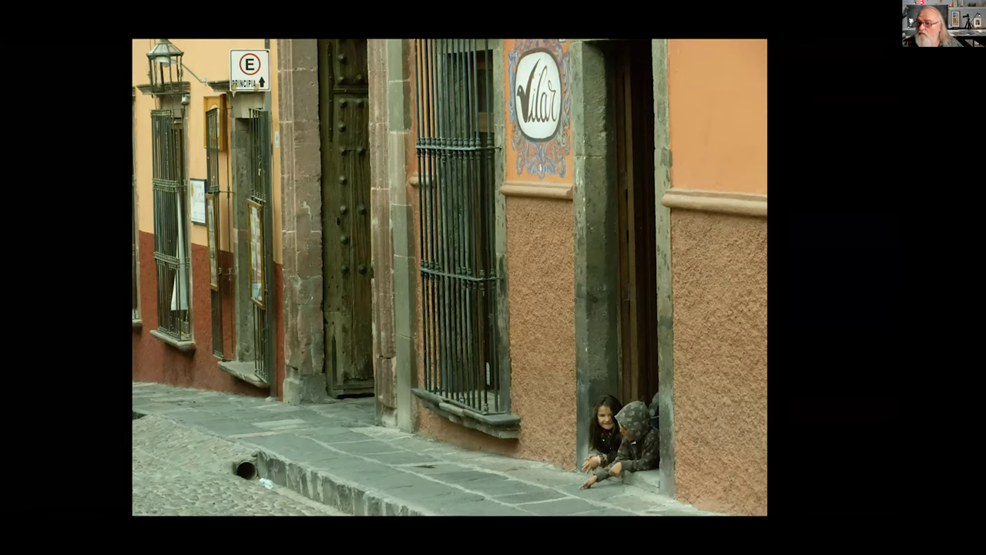
Advance to the warmer edited street slide, then to the dull original Edinburgh monument slide
{"action": "key", "text": "Right"}
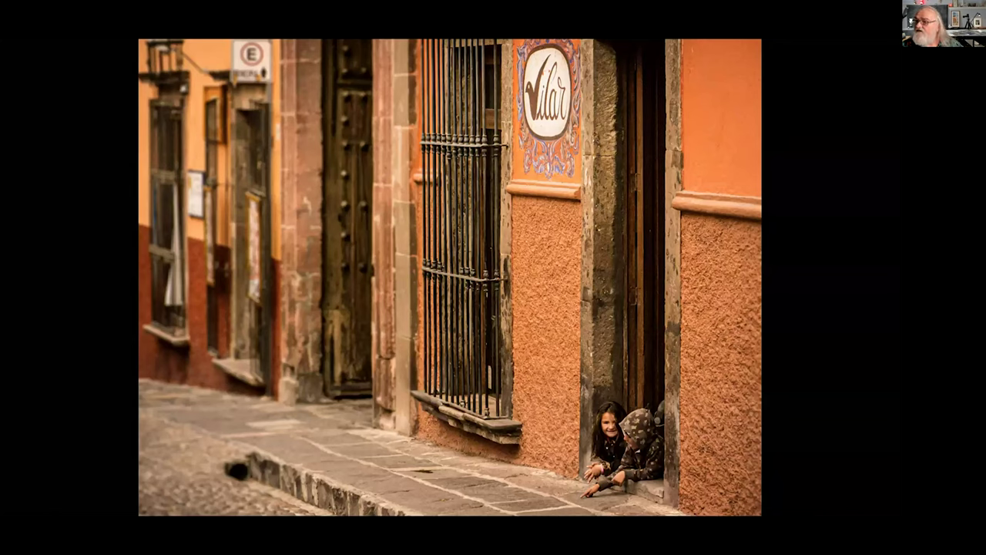
{"action": "key", "text": "Right"}
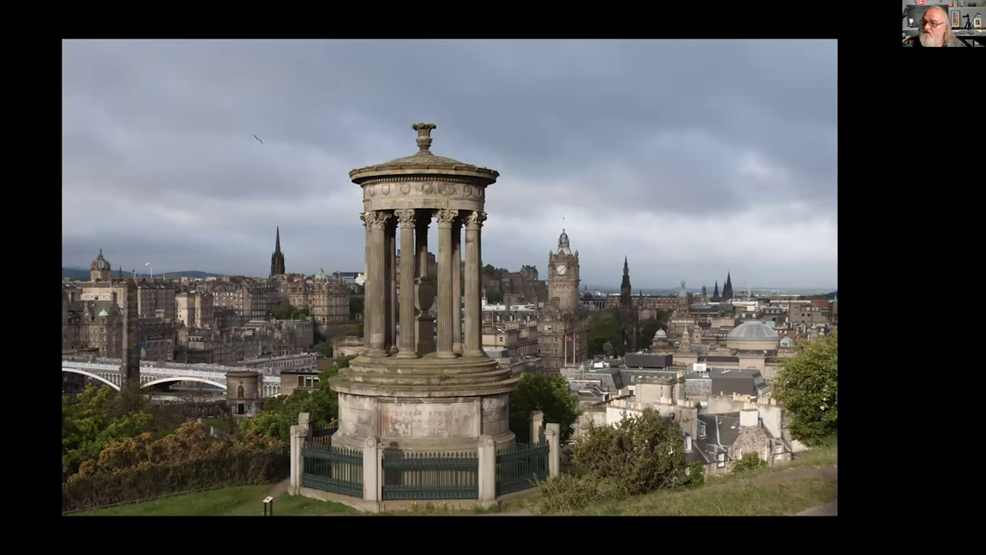
Advance to the warmer edited Edinburgh monument, then to the original vertical blue-grey iceberg
{"action": "key", "text": "Right"}
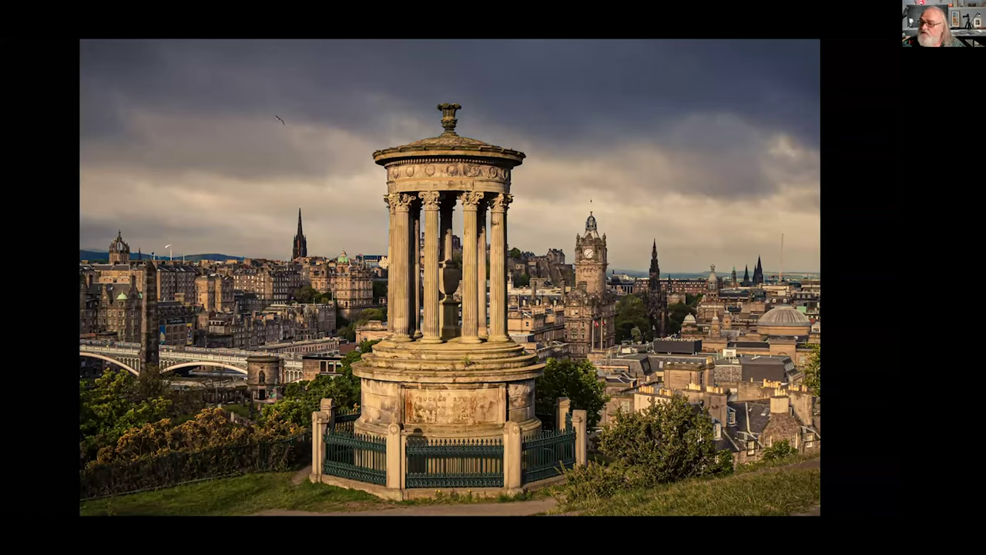
{"action": "key", "text": "Right"}
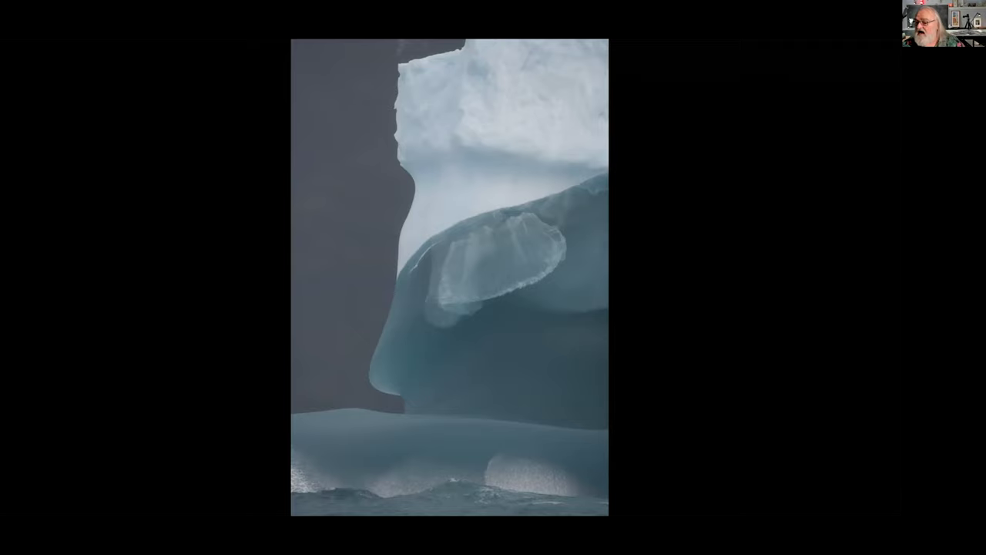
Advance to the vivid blue iceberg edit, then to the unedited dusk rock silhouettes under a crescent moon
{"action": "key", "text": "Right"}
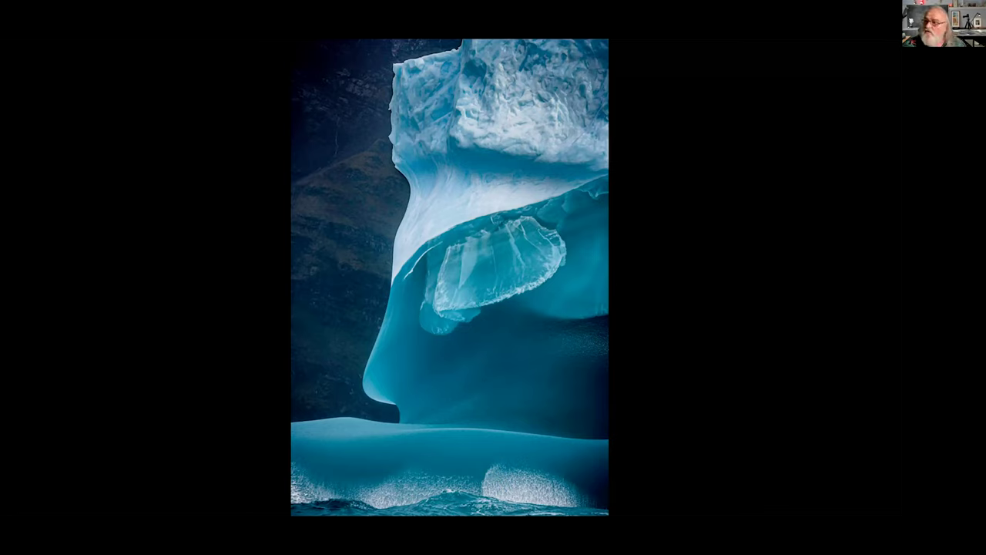
{"action": "key", "text": "Right"}
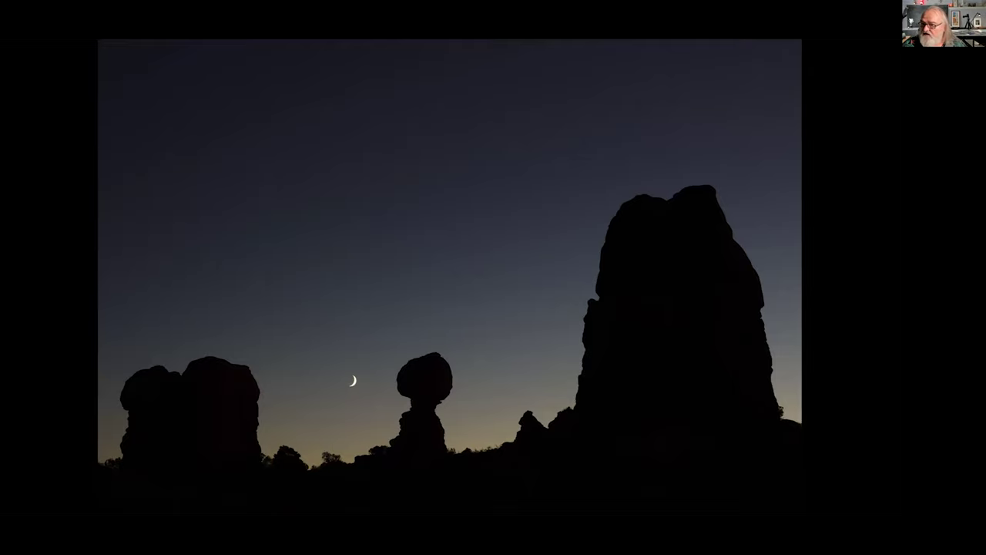
Advance to the colourful sunset silhouette edit, then to the pale misty glen with the stone column monument
{"action": "key", "text": "Right"}
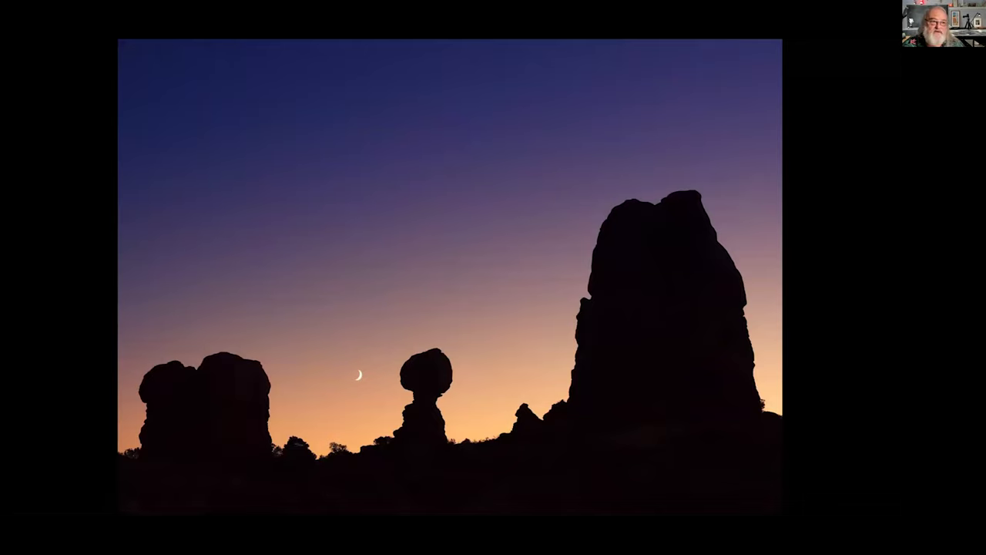
{"action": "key", "text": "Right"}
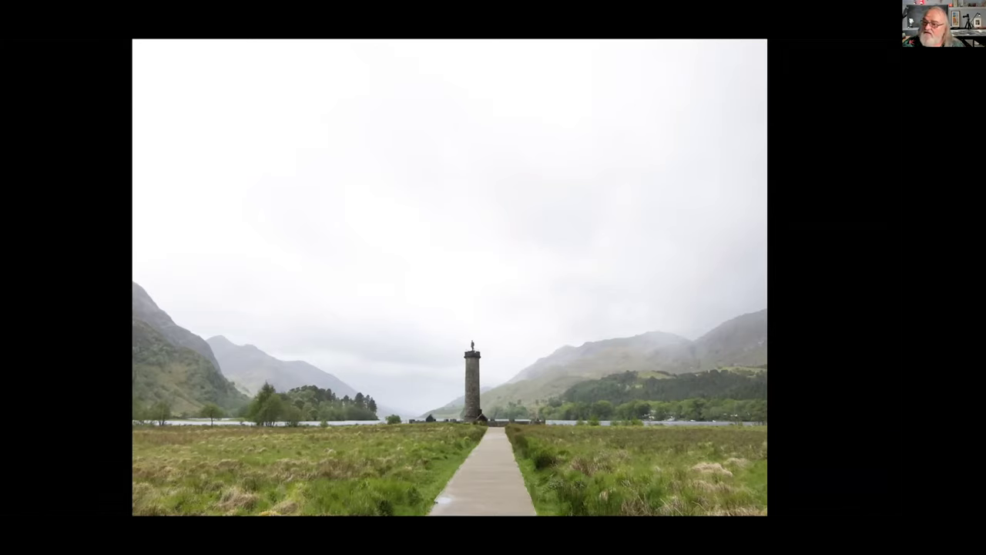
Advance to the monument edit with its dramatic cloudy sky, then to the original wide iceberg on grey sea
{"action": "key", "text": "Right"}
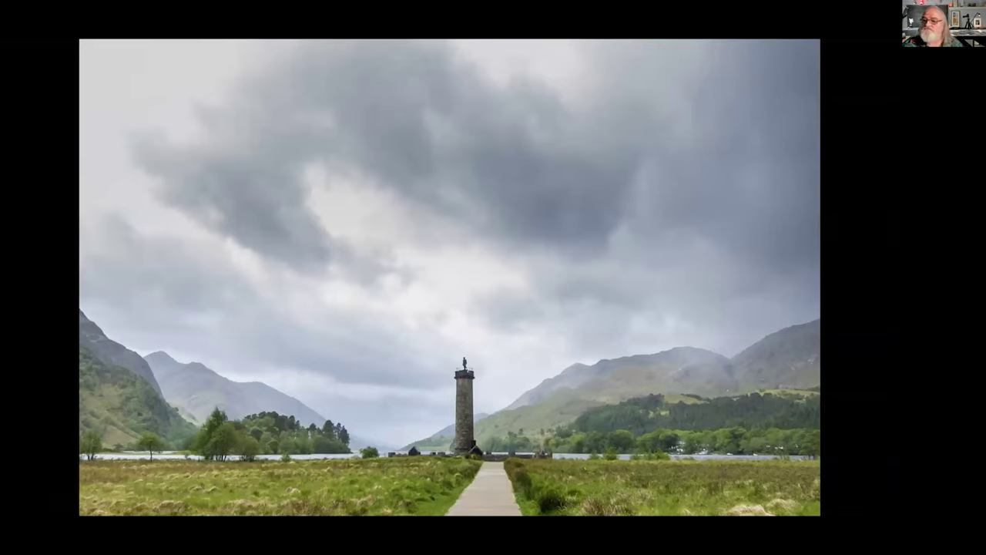
{"action": "key", "text": "Right"}
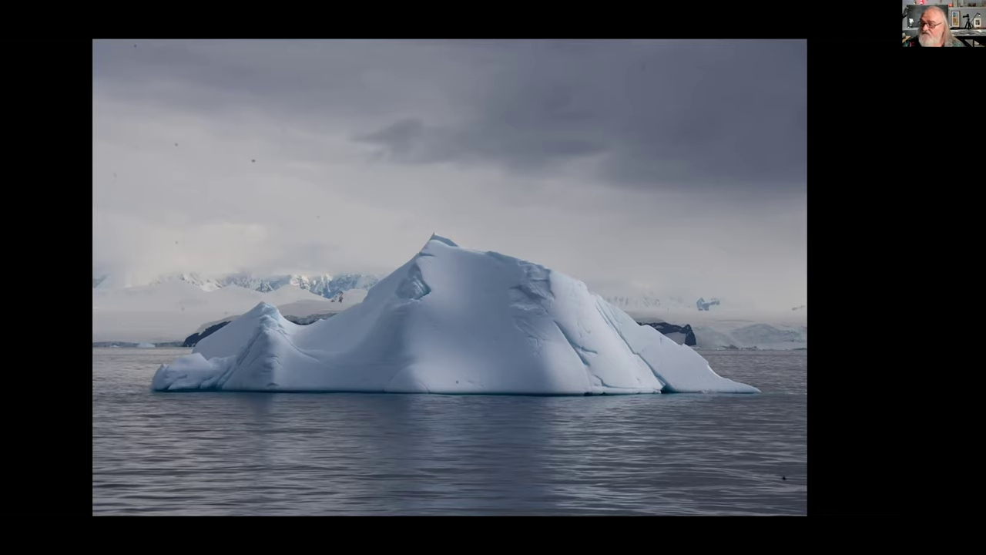
Flip between the unedited iceberg and its black-and-white edit, then advance to the hazy red-roofed church
{"action": "key", "text": "Right"}
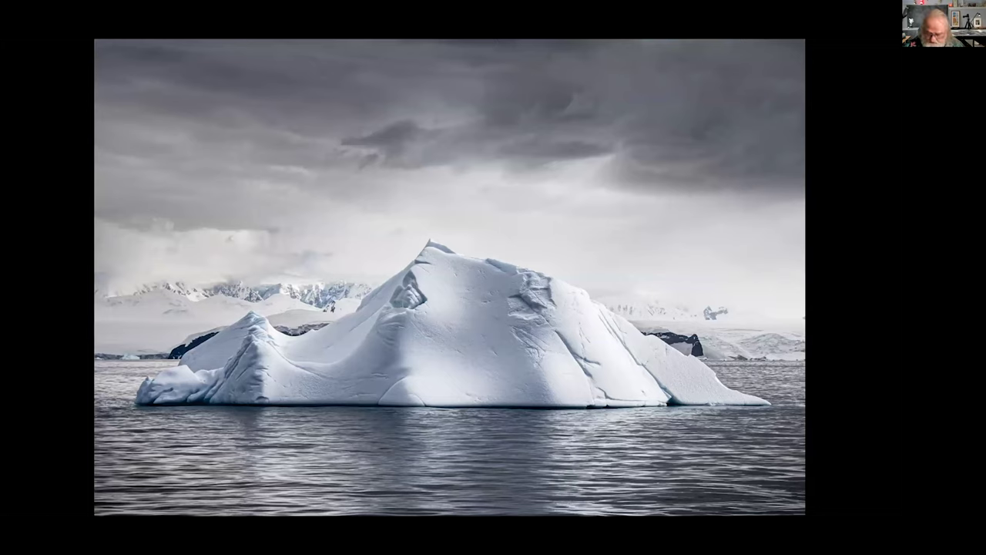
{"action": "key", "text": "Right"}
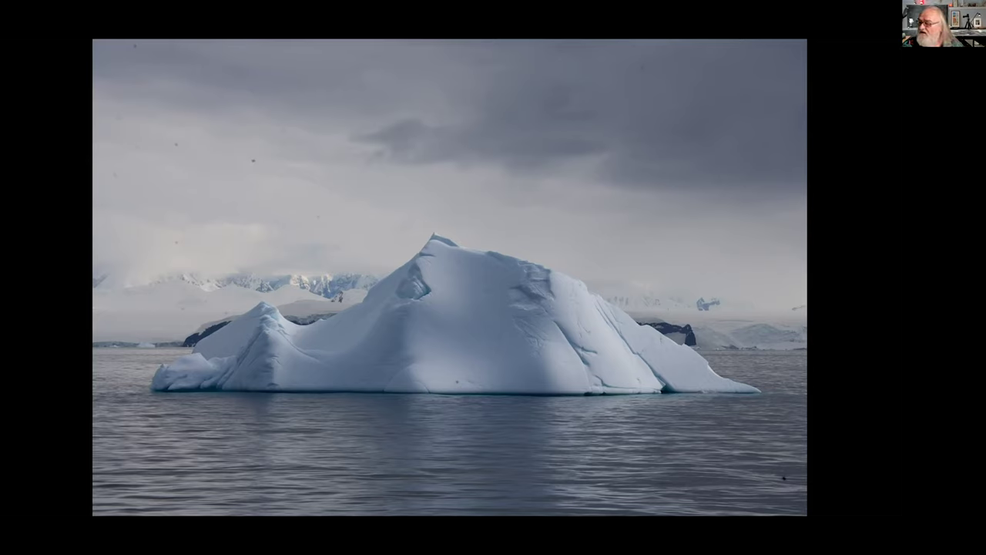
{"action": "key", "text": "Right"}
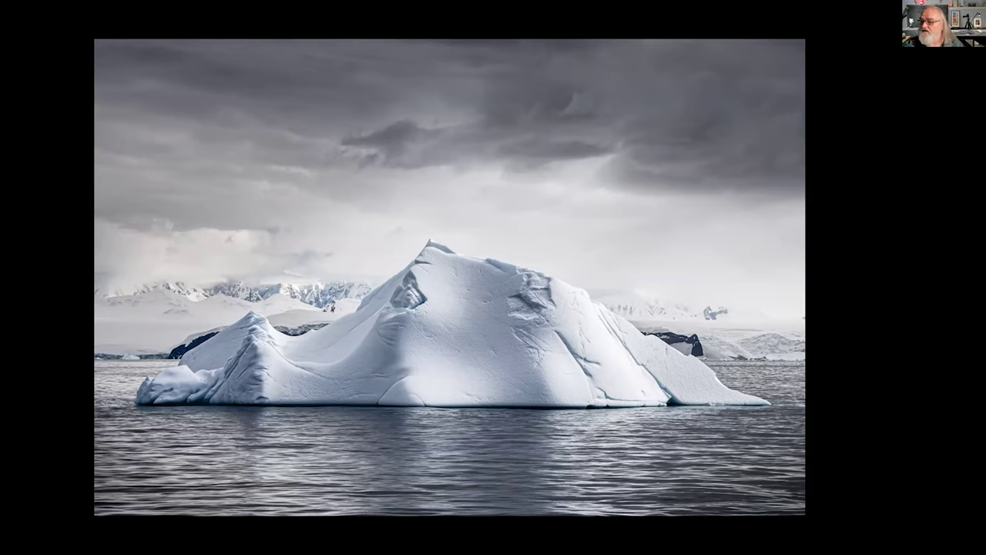
{"action": "key", "text": "Right"}
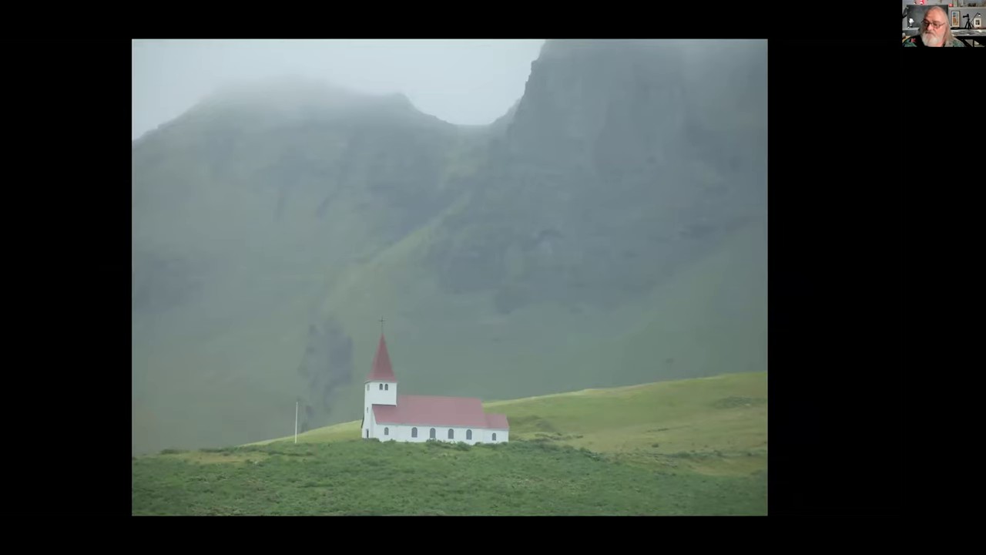
Advance the slideshow from the edited green church to the original Fried Chicken mural
{"action": "key", "text": "Right"}
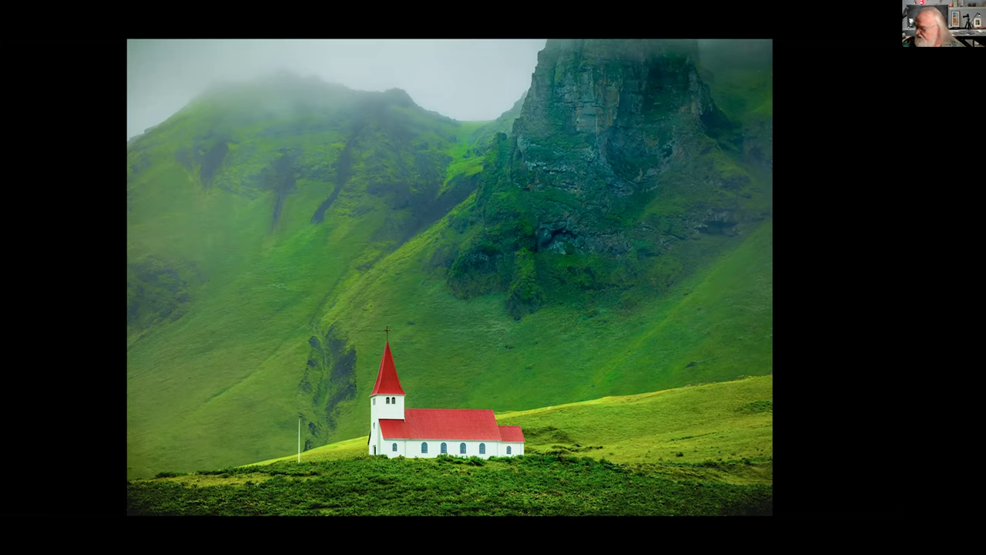
{"action": "key", "text": "Right"}
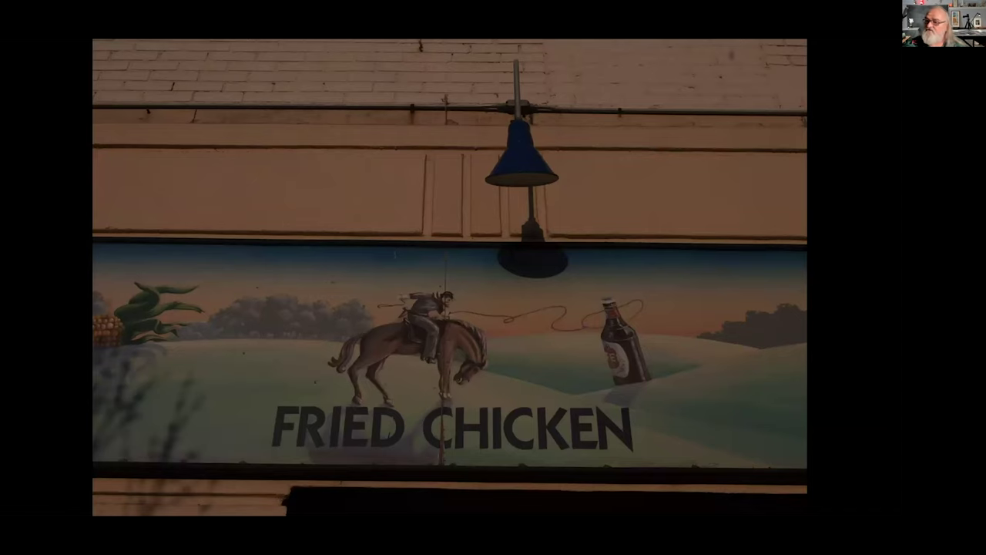
Advance from the edited Fried Chicken mural to the pink vaulted colonnade photo
{"action": "key", "text": "Right"}
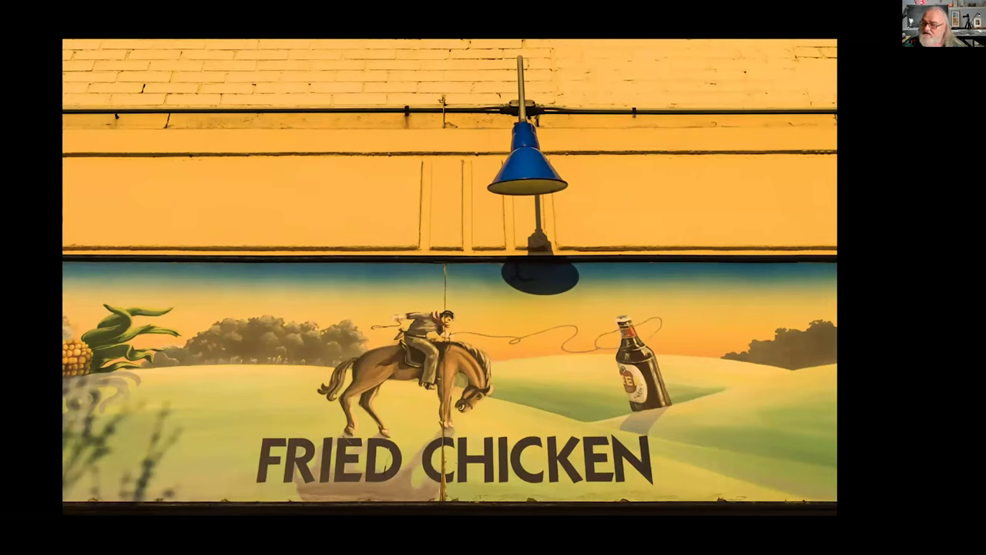
{"action": "key", "text": "Right"}
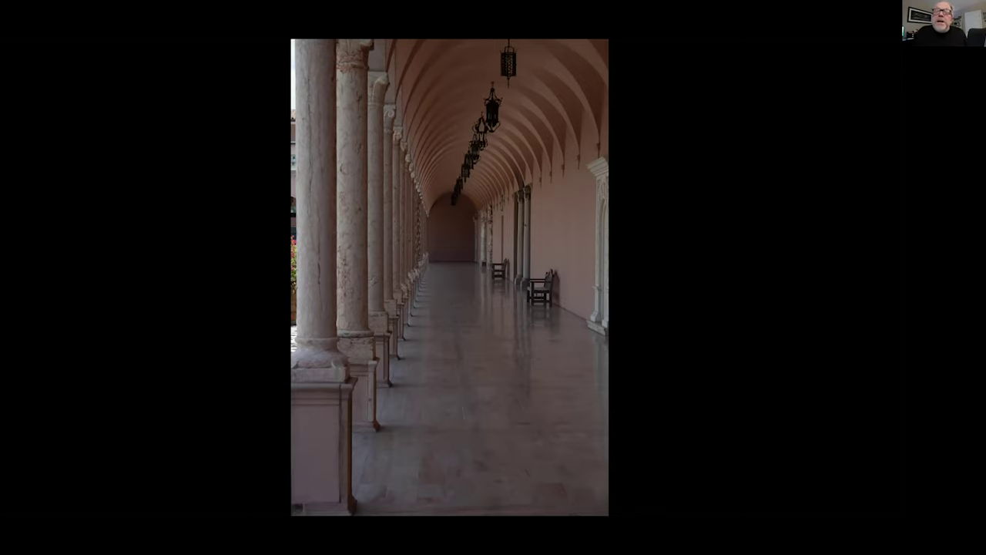
Advance the slideshow to the original Monument Valley sandstone buttes slide
{"action": "key", "text": "Right"}
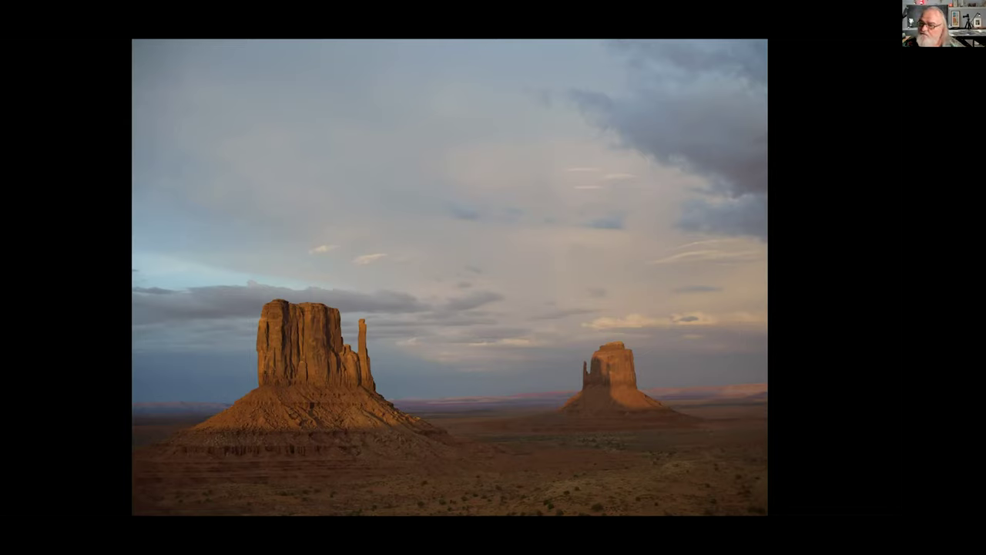
Advance from the warmer edited Monument Valley buttes to the original desert highway photo
{"action": "key", "text": "Right"}
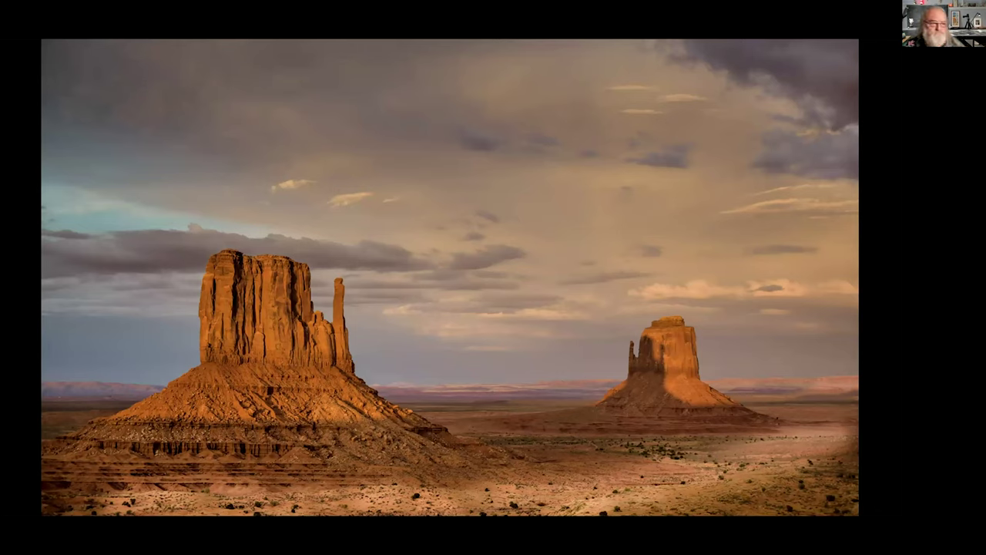
{"action": "key", "text": "Right"}
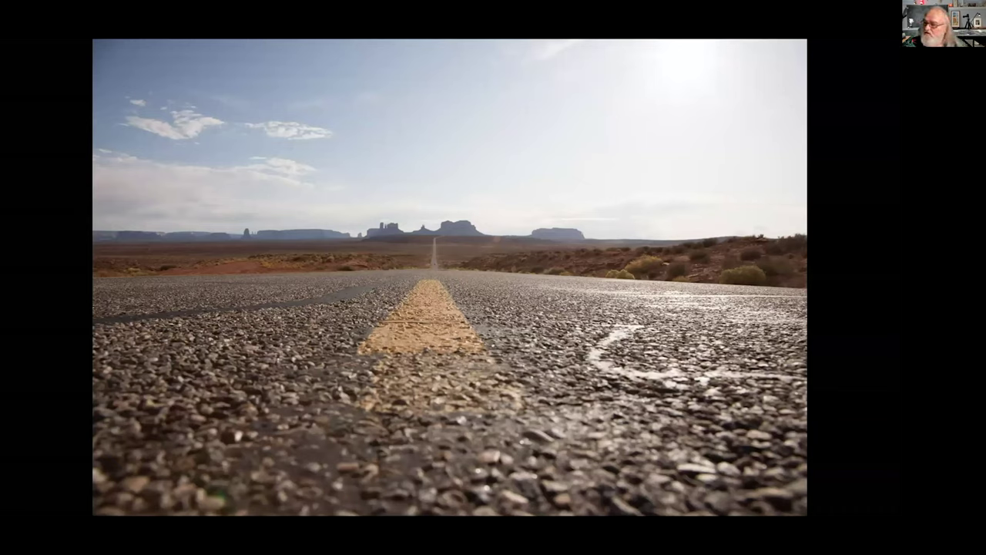
Advance from the saturated edited desert road to the rusty INTERNATIONAL truck grille
{"action": "key", "text": "Right"}
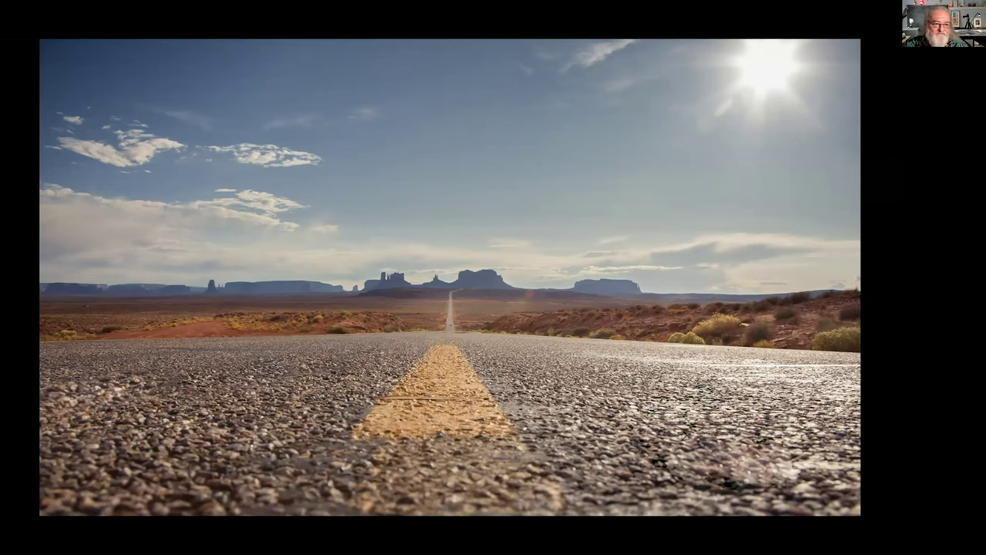
{"action": "key", "text": "Right"}
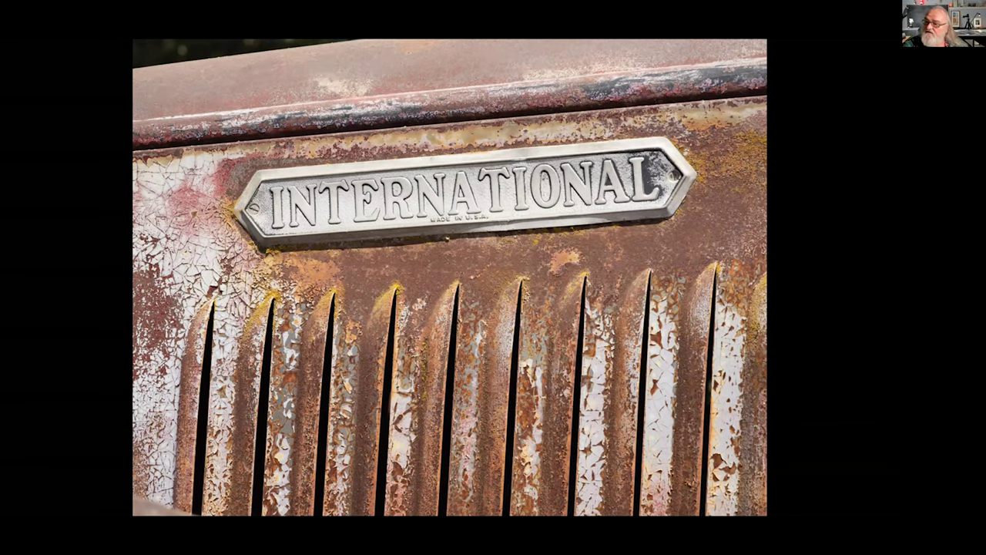
Advance from the edited INTERNATIONAL grille to the original dark slot-canyon photo
{"action": "key", "text": "Right"}
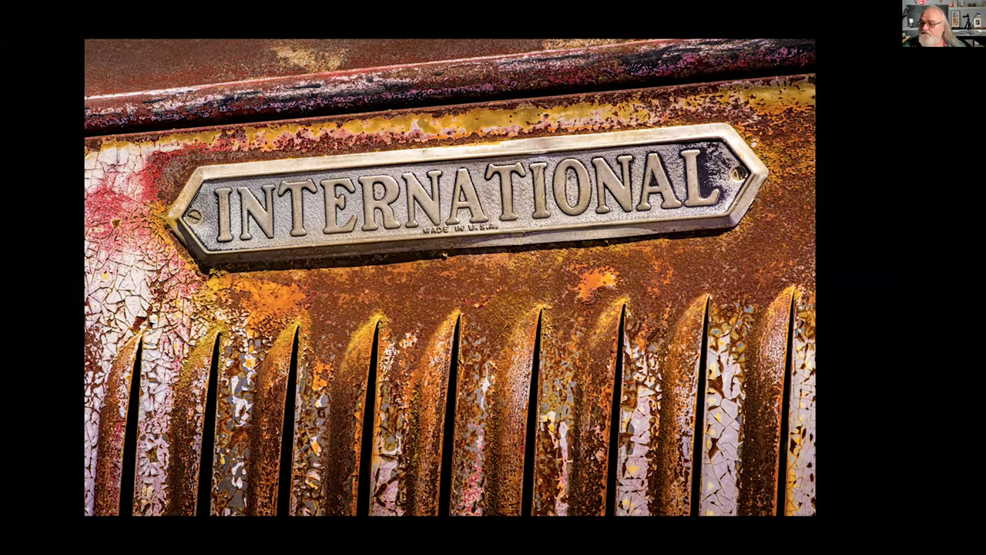
{"action": "key", "text": "Right"}
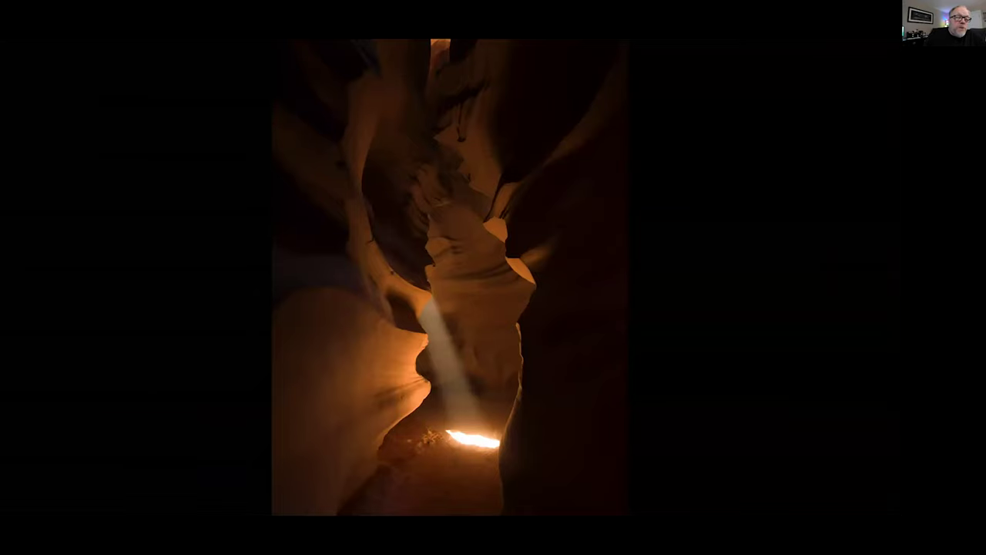
Advance through edited canyon, industrial tower pair and grain elevator pair to the original car portrait
{"action": "key", "text": "Right"}
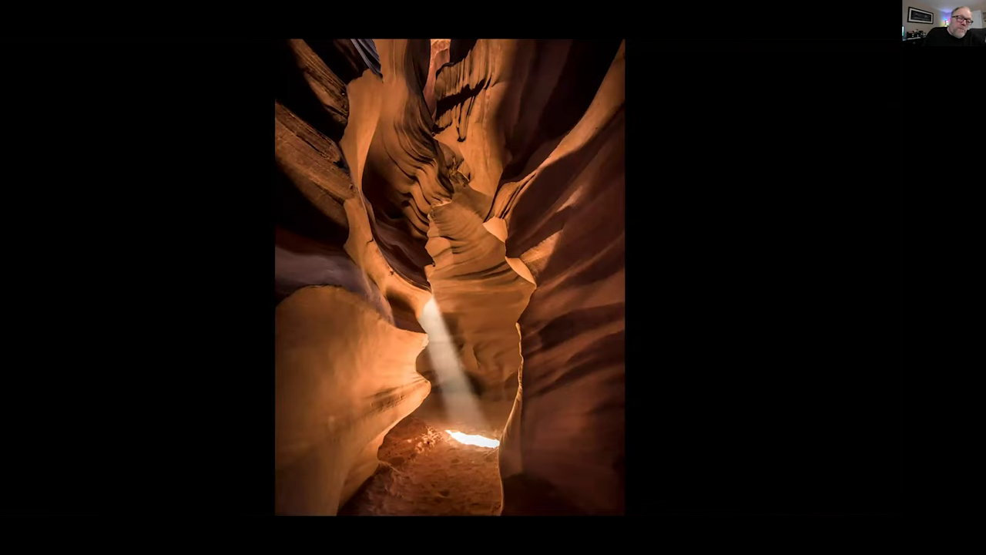
{"action": "key", "text": "Right"}
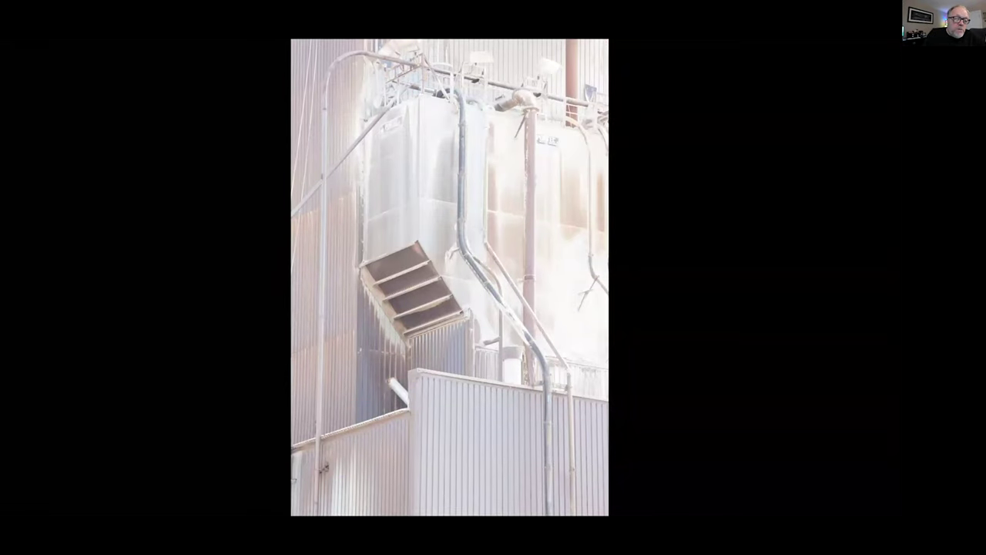
{"action": "key", "text": "Right"}
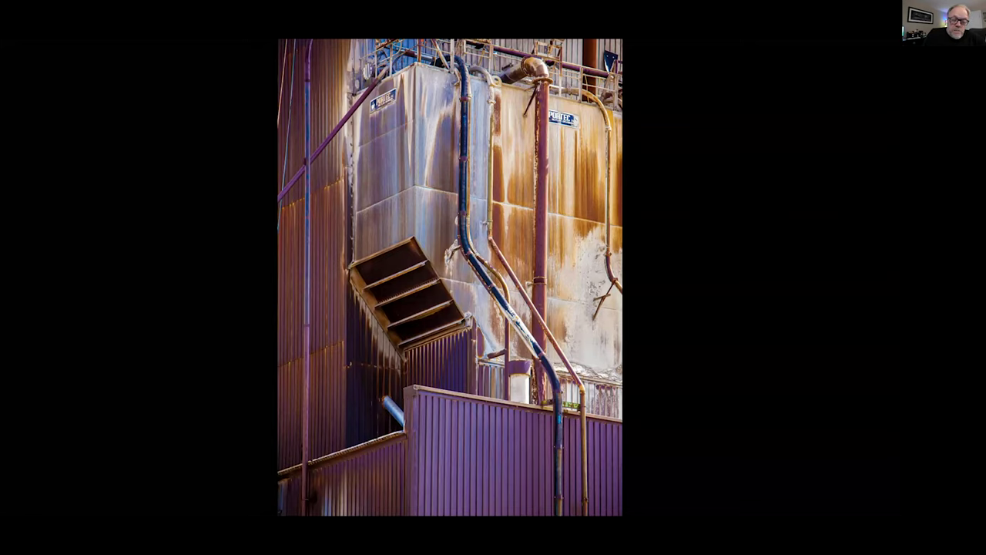
{"action": "key", "text": "Right"}
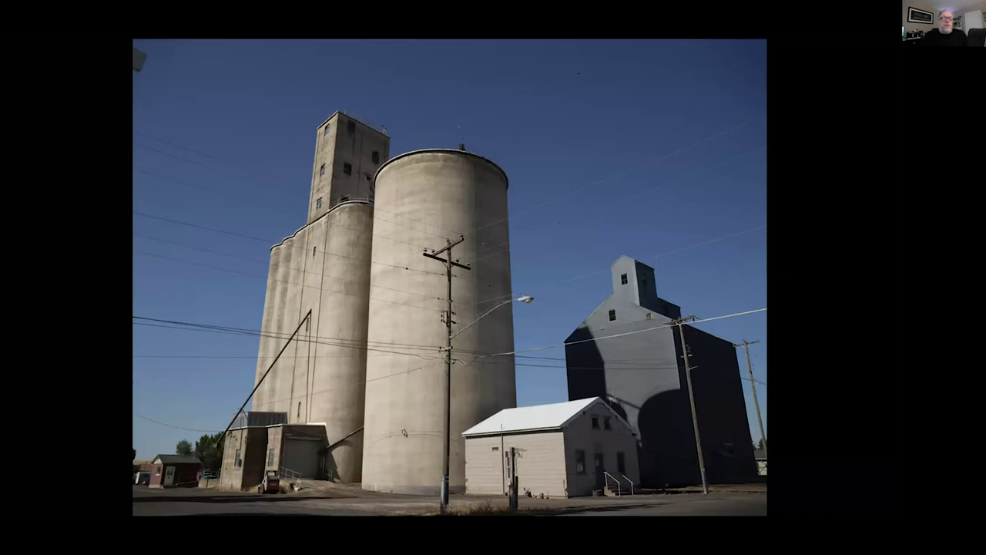
{"action": "key", "text": "Right"}
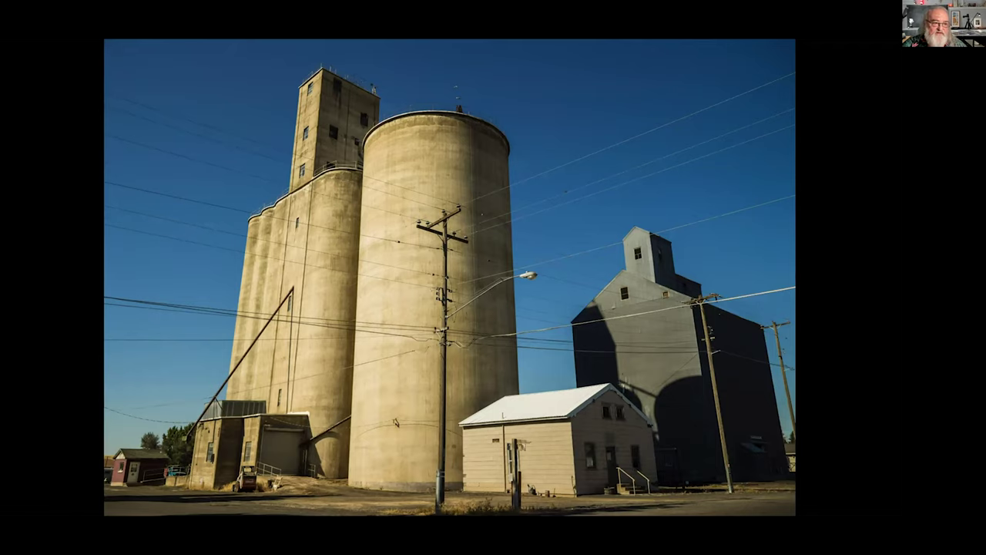
{"action": "key", "text": "Right"}
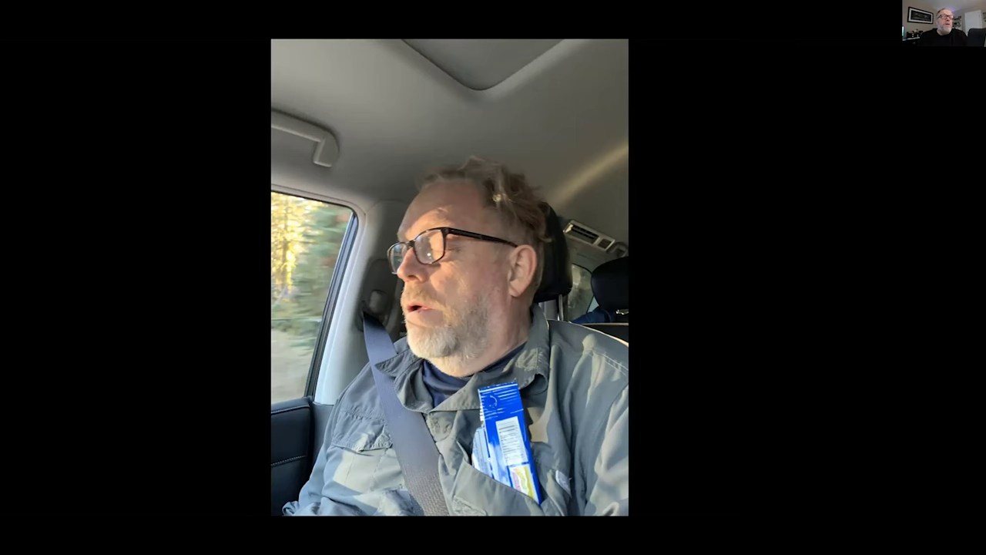
Advance through edited car portrait and both pink-and-blue water slides to the snowy mountain
{"action": "key", "text": "Right"}
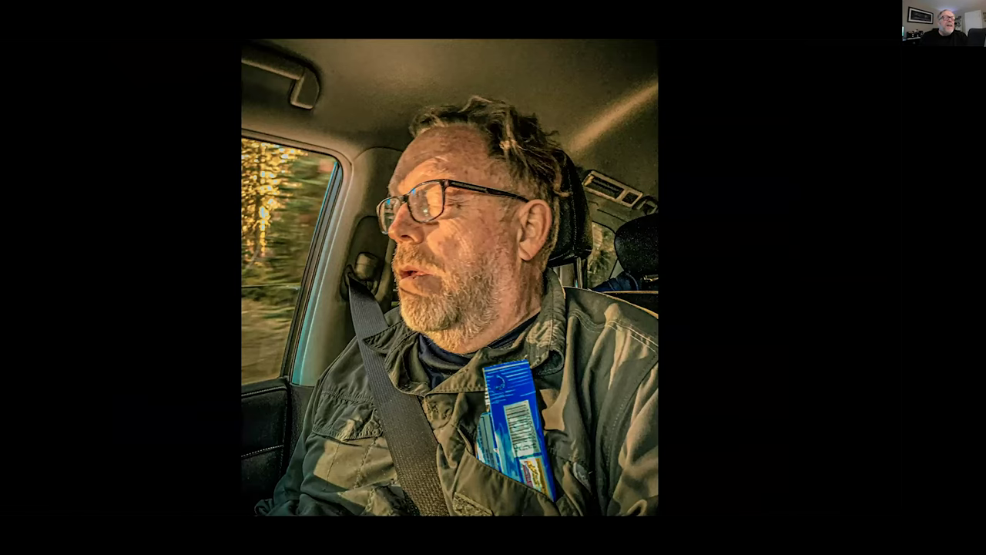
{"action": "key", "text": "Right"}
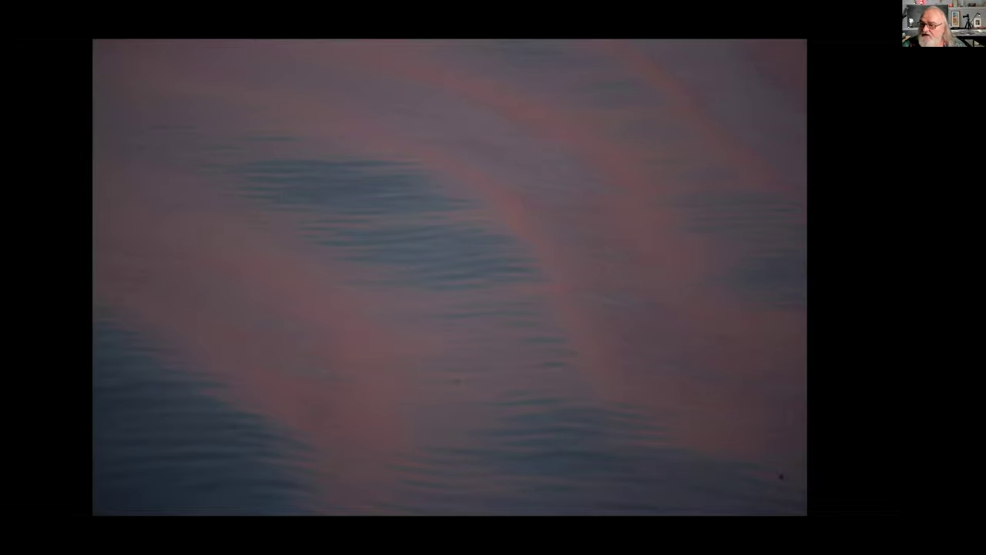
{"action": "key", "text": "Right"}
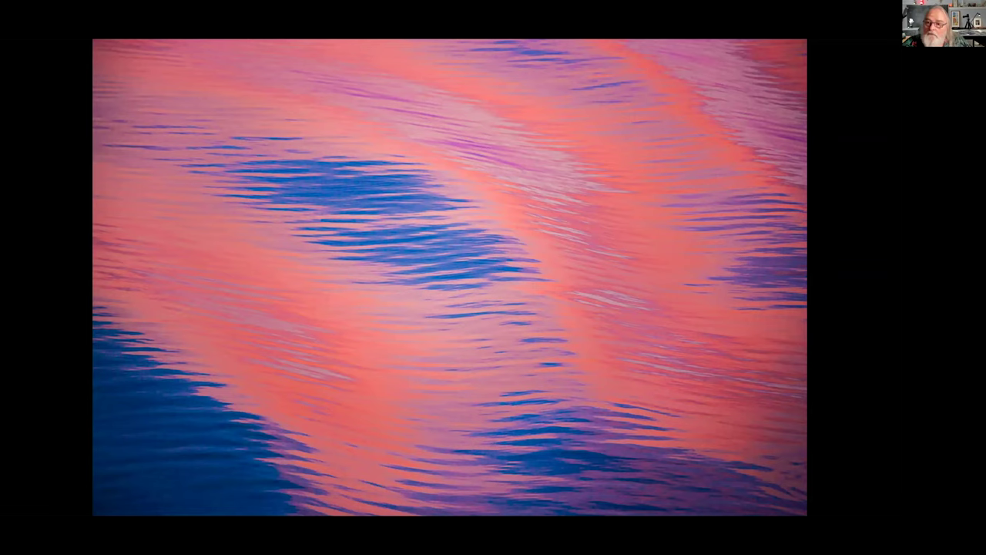
{"action": "key", "text": "Right"}
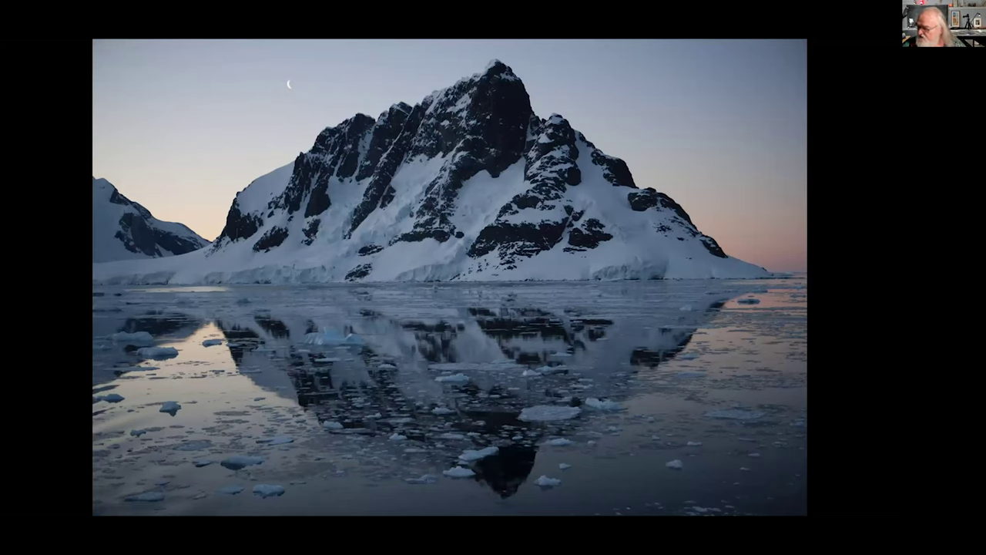
Advance from the edited snowy mountain reflection to the original white clapboard building
{"action": "key", "text": "Right"}
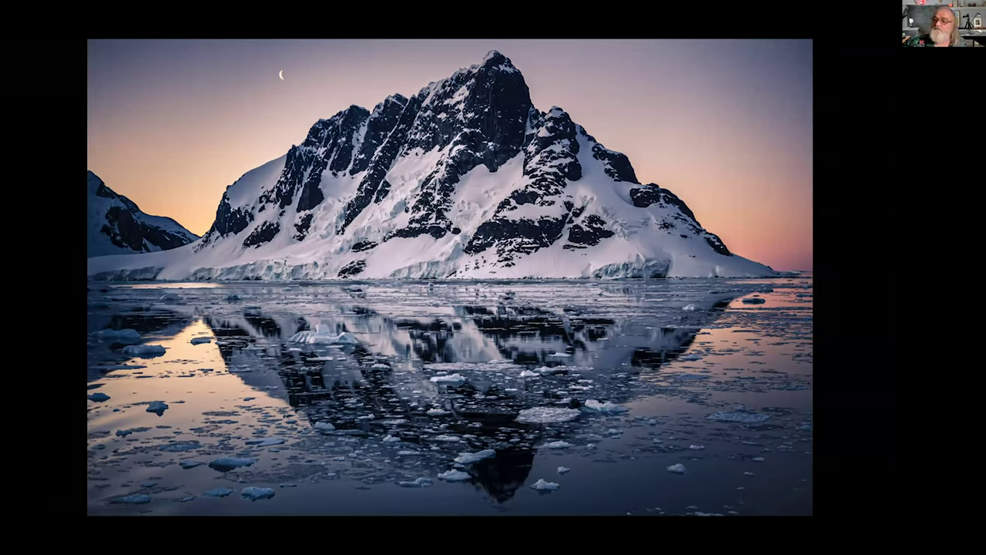
{"action": "key", "text": "Right"}
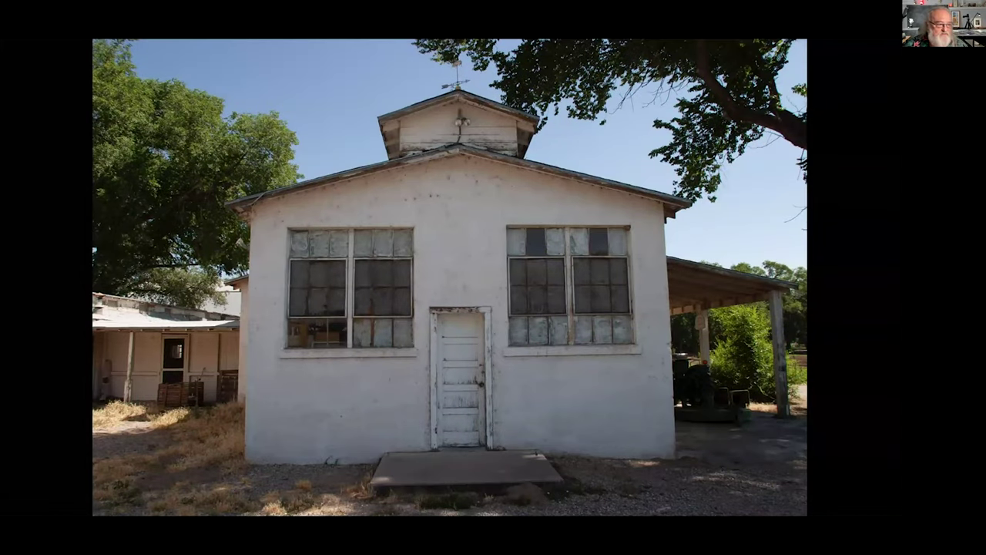
Advance through white building, agave, Cow Canyon Trading Post and cliff dwelling pairs to the hoodoo canyon
{"action": "key", "text": "Right"}
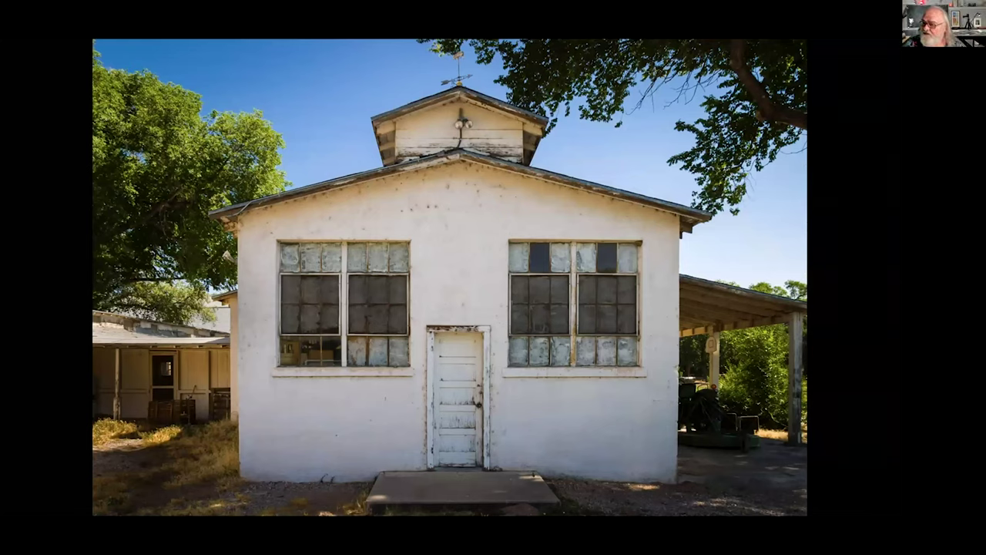
{"action": "key", "text": "Right"}
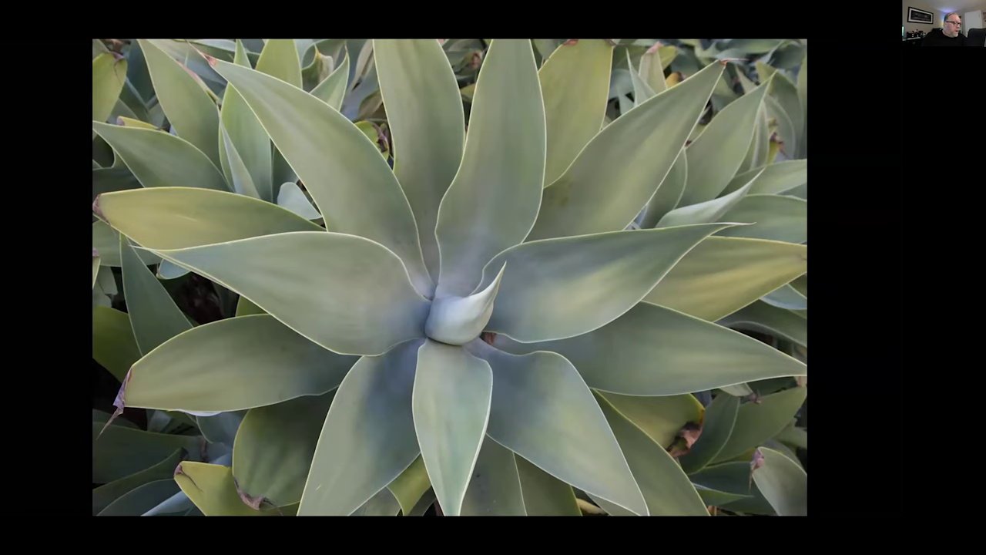
{"action": "key", "text": "Right"}
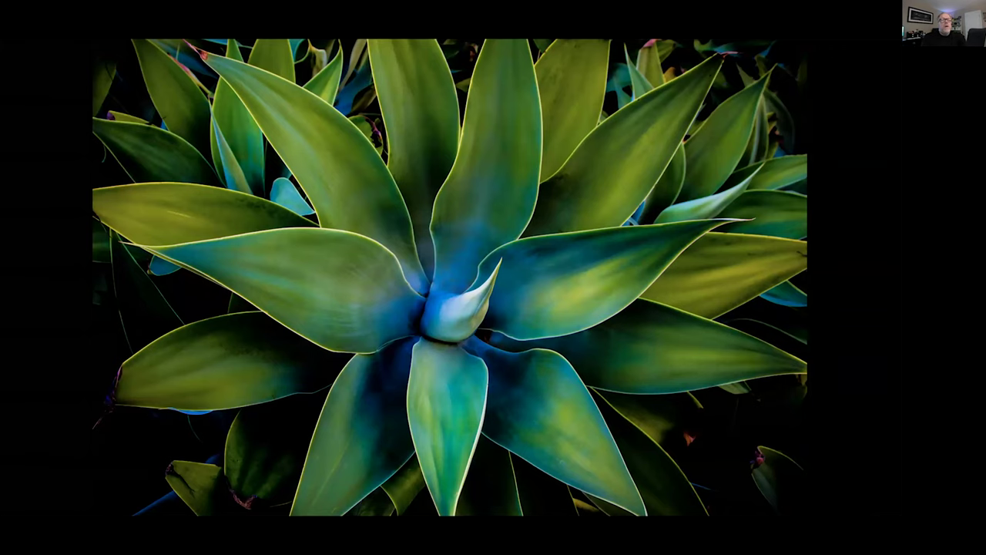
{"action": "key", "text": "Right"}
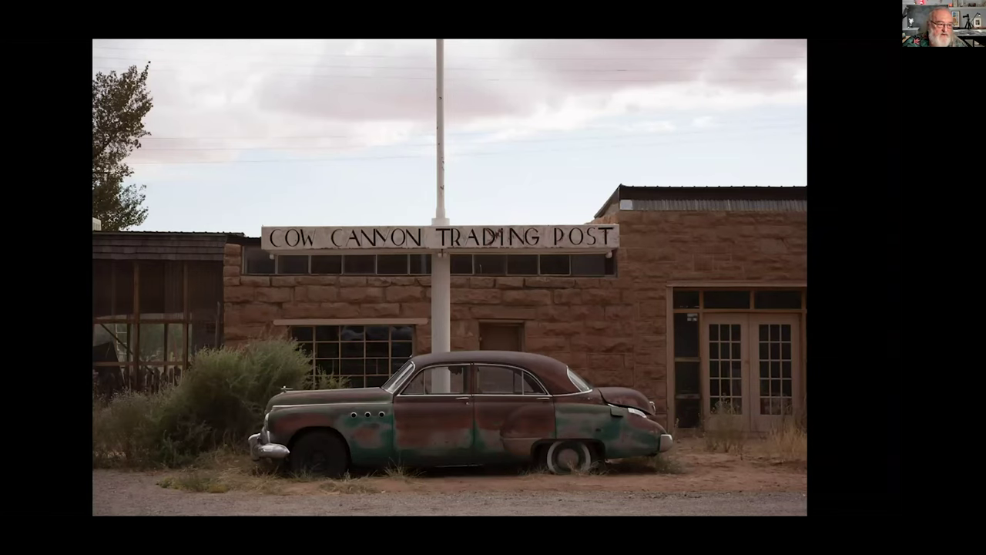
{"action": "key", "text": "Right"}
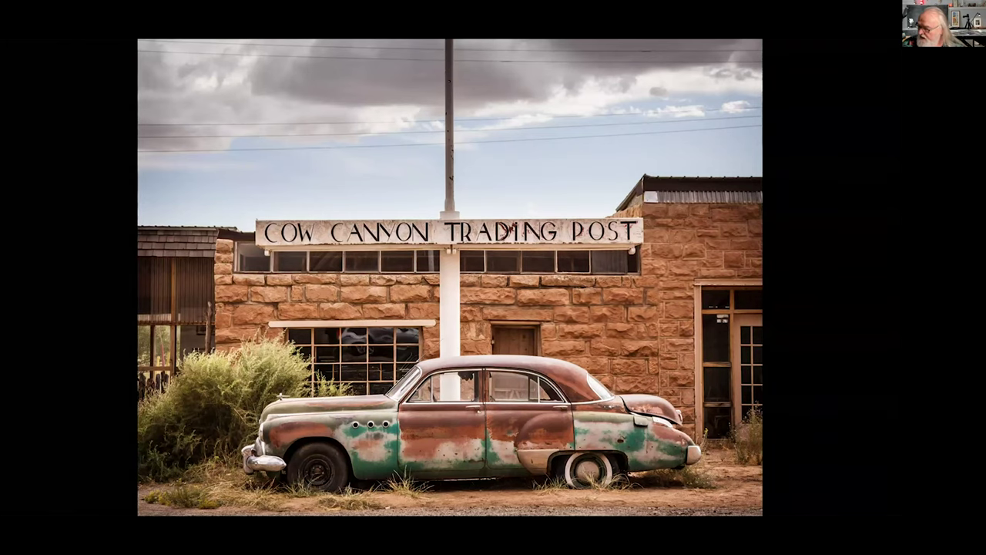
{"action": "key", "text": "Right"}
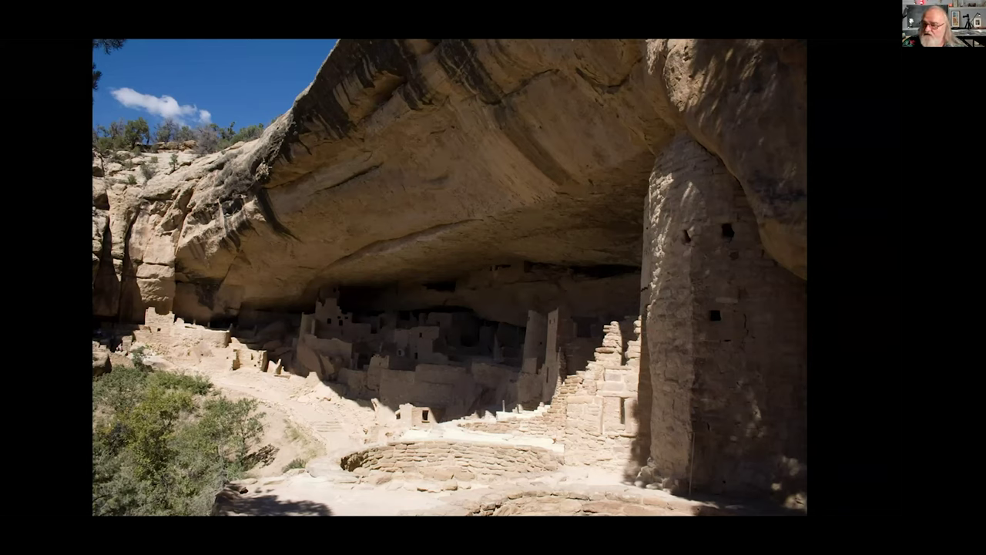
{"action": "key", "text": "Right"}
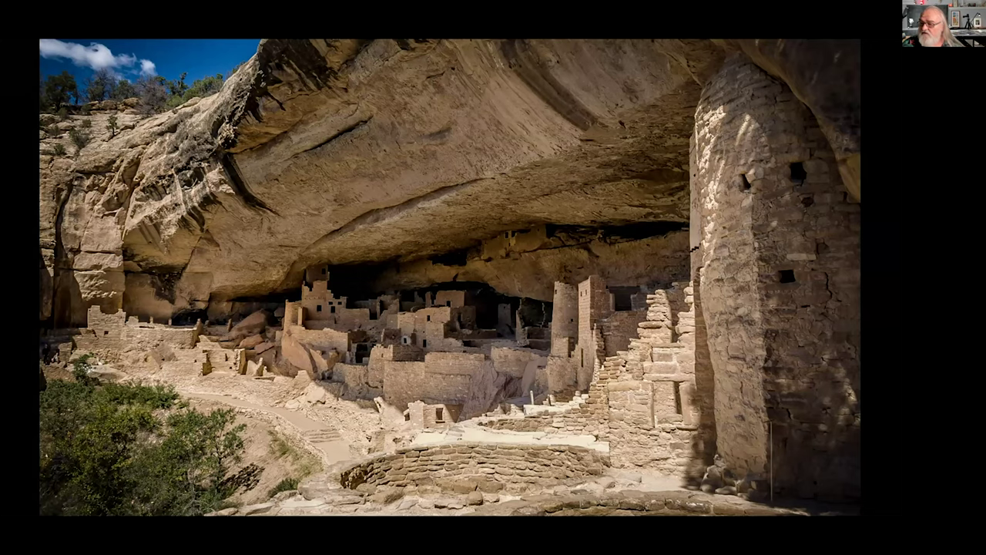
{"action": "key", "text": "Right"}
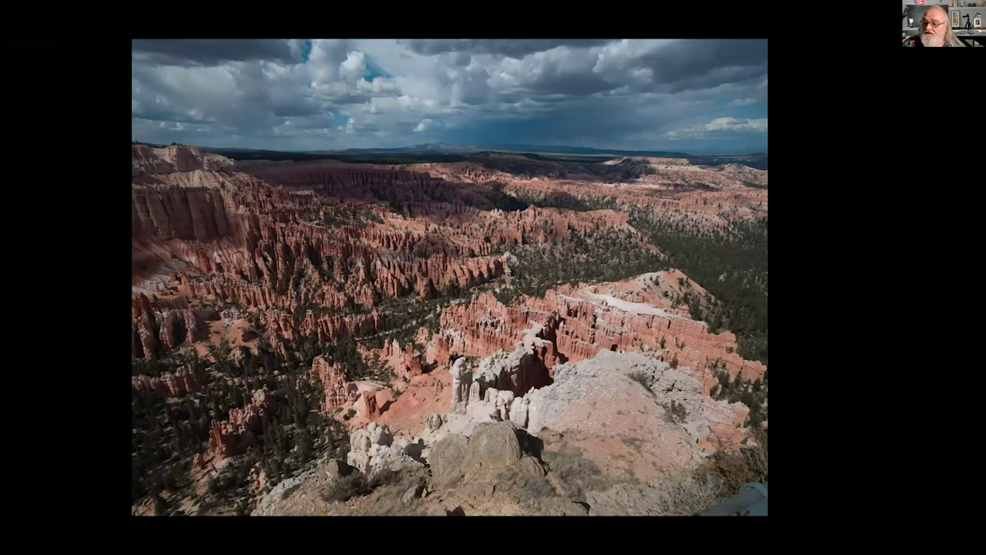
Advance the slideshow to the edited canyon of red and white hoodoos under storm clouds
{"action": "key", "text": "Right"}
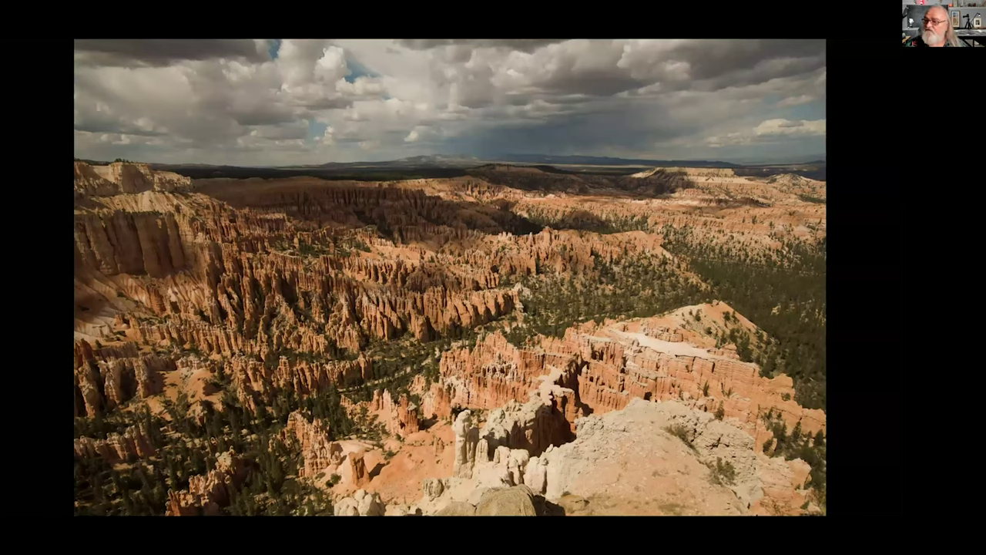
Compare the original and edited white-sand dune slides, then reach the unedited white shack
{"action": "key", "text": "Right"}
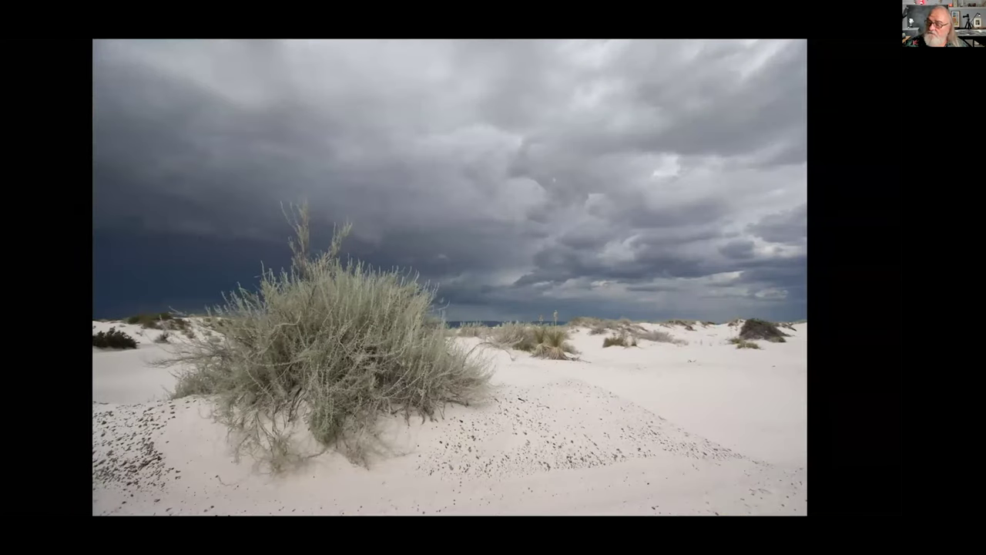
{"action": "key", "text": "Right"}
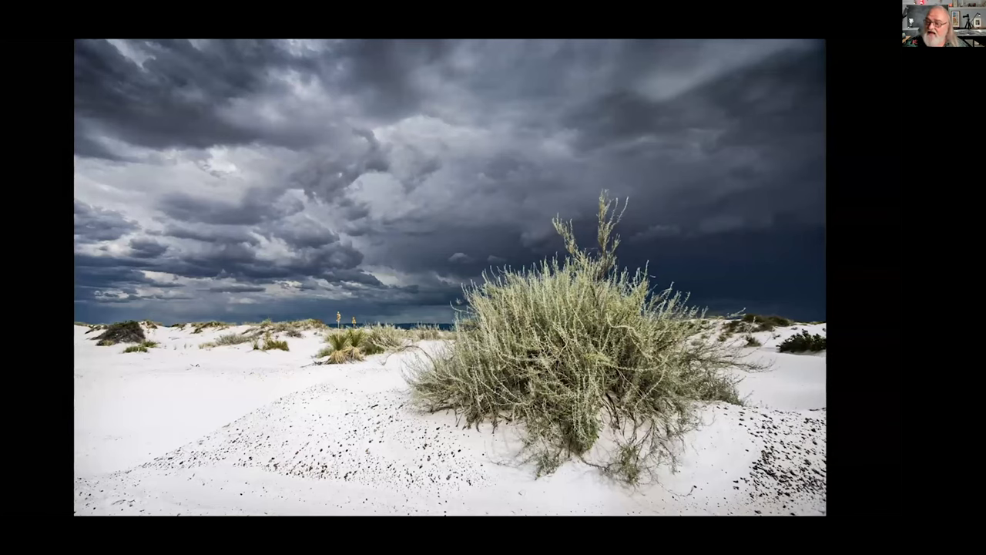
{"action": "key", "text": "Right"}
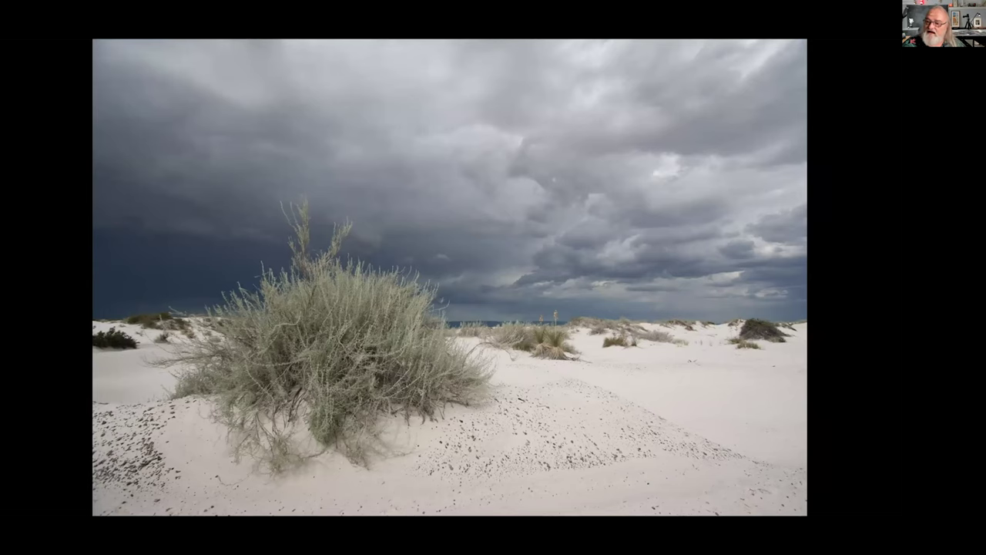
{"action": "key", "text": "Right"}
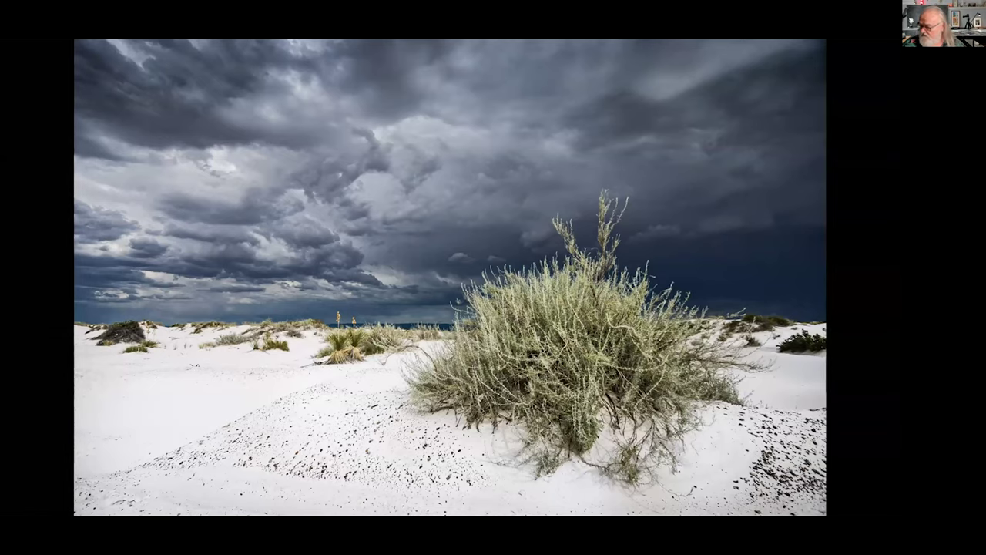
{"action": "key", "text": "Right"}
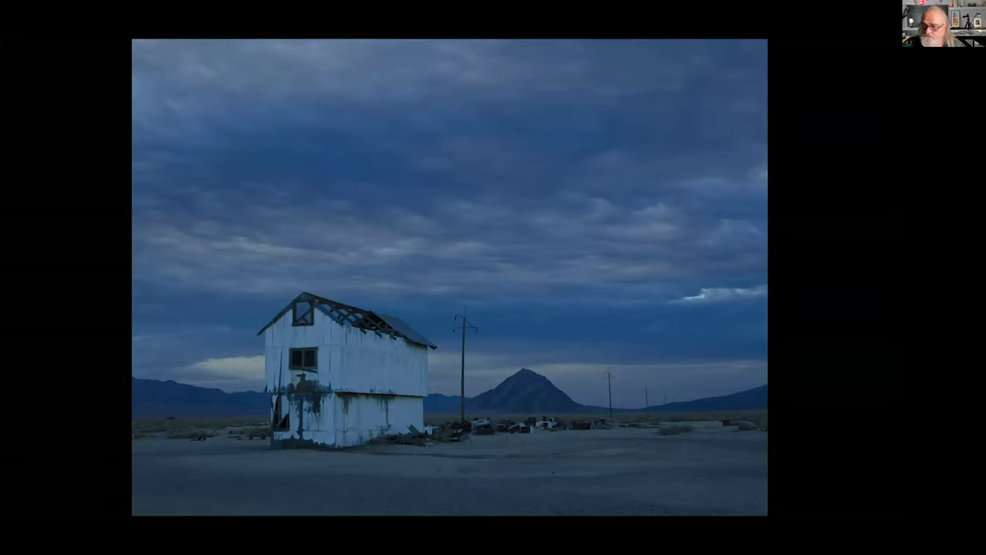
Show the purple-sky house edit, then the original silhouetted sandstone arch with sunburst
{"action": "key", "text": "Right"}
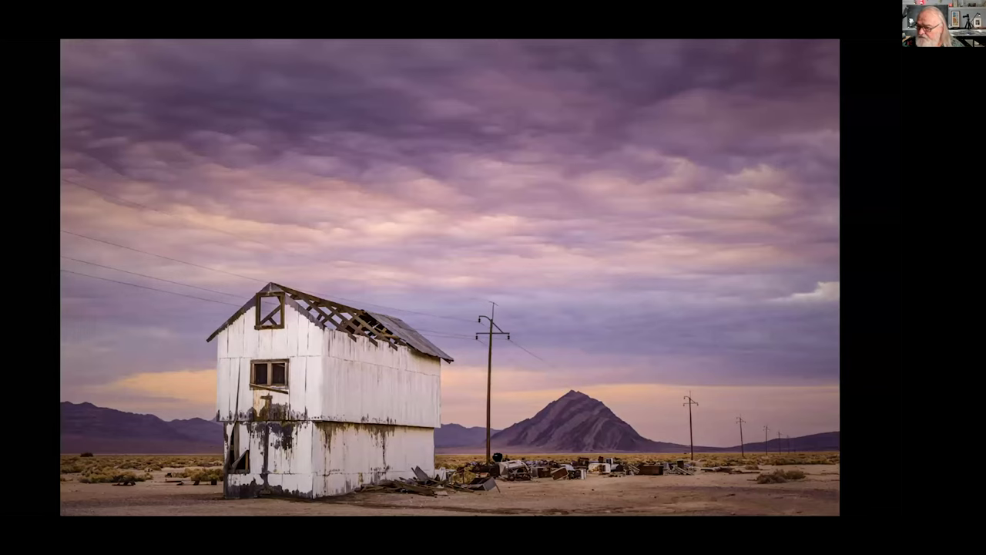
{"action": "key", "text": "Right"}
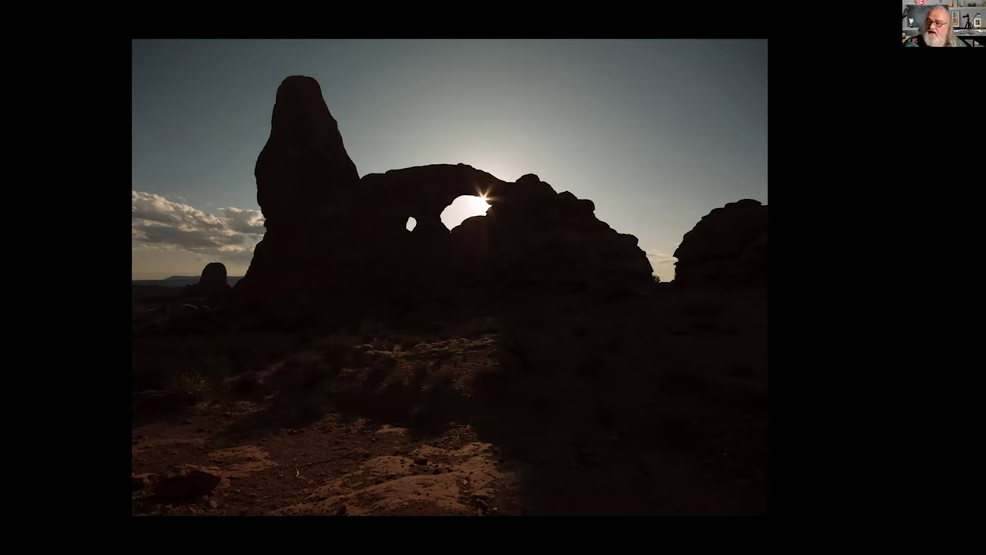
Step through the arch, sailing stone and donkey edits, stopping at the original mountain highway
{"action": "key", "text": "Right"}
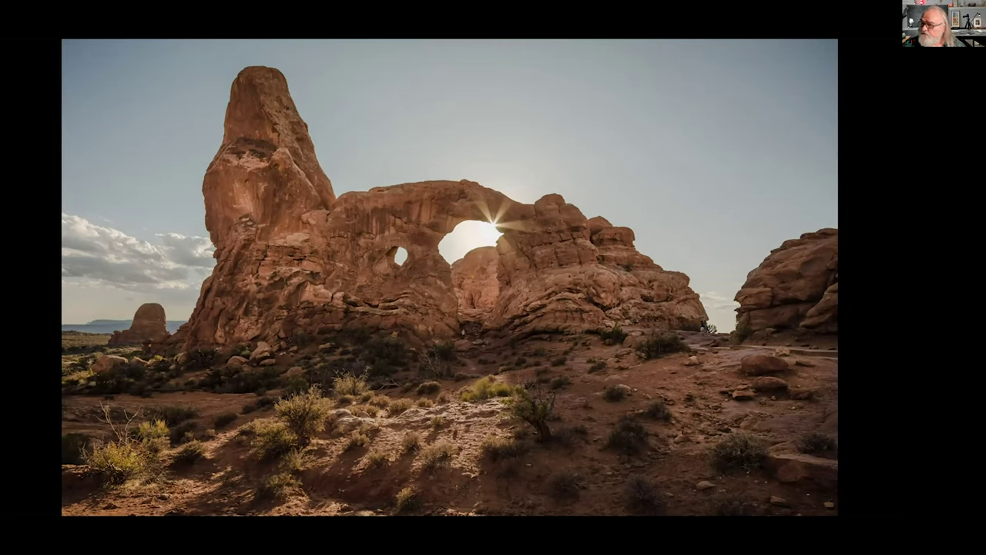
{"action": "key", "text": "Right"}
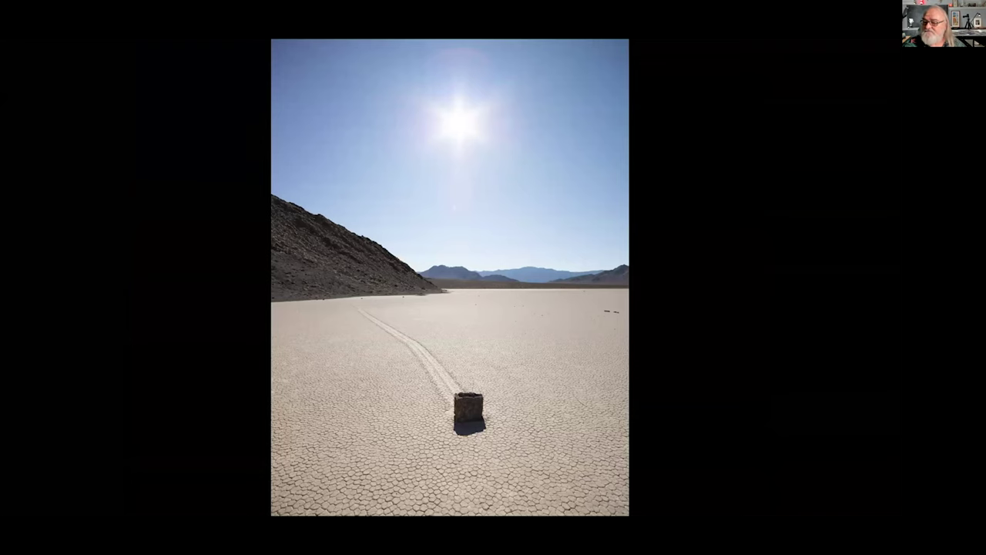
{"action": "key", "text": "Right"}
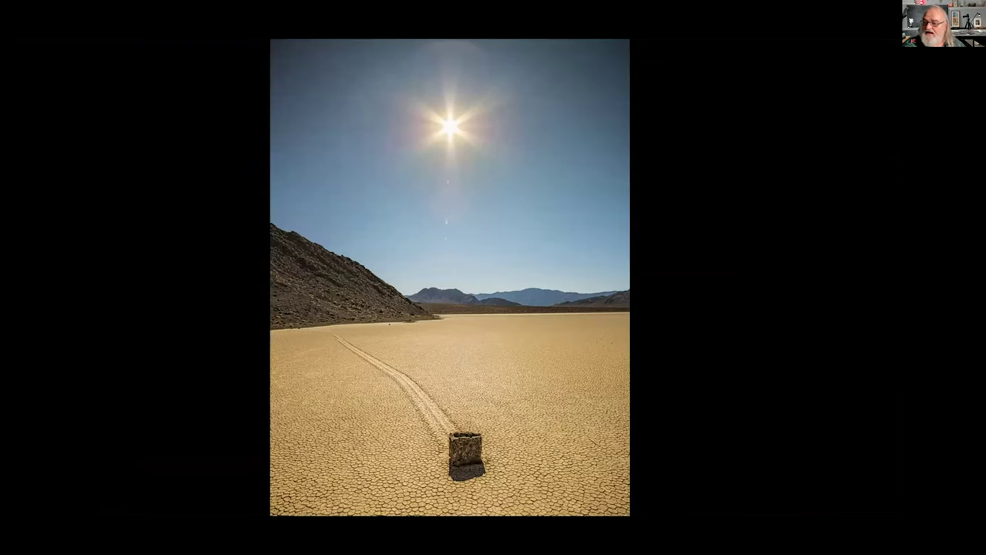
{"action": "key", "text": "Right"}
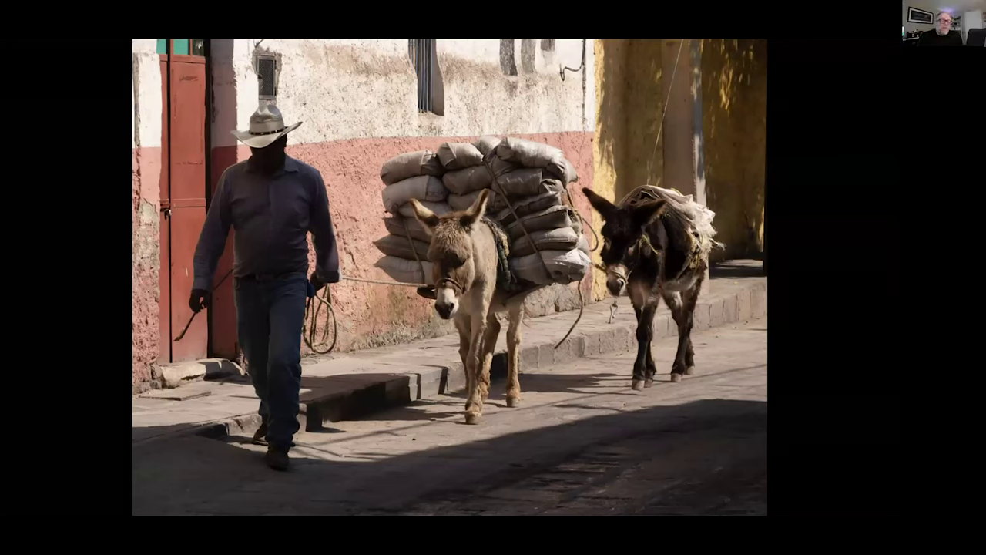
{"action": "key", "text": "Right"}
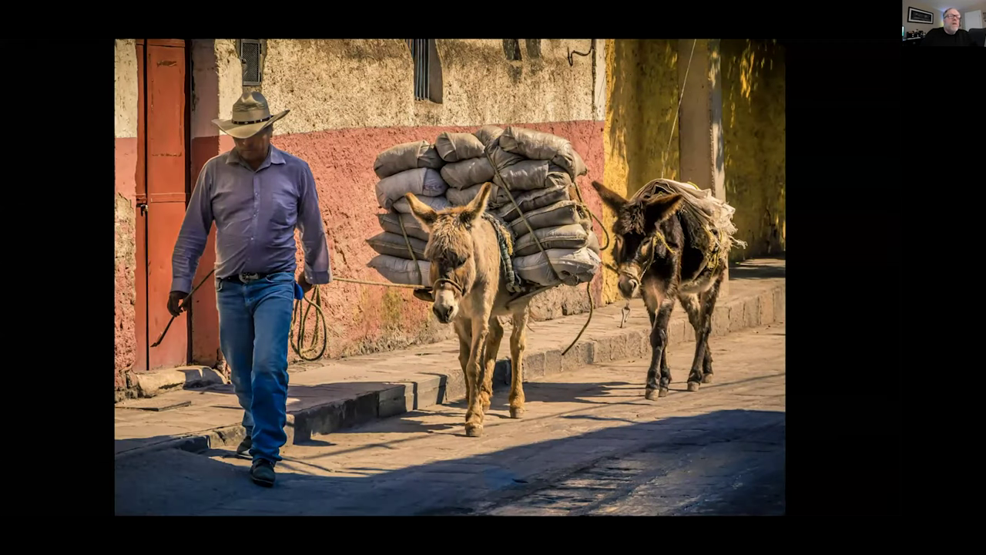
{"action": "key", "text": "Right"}
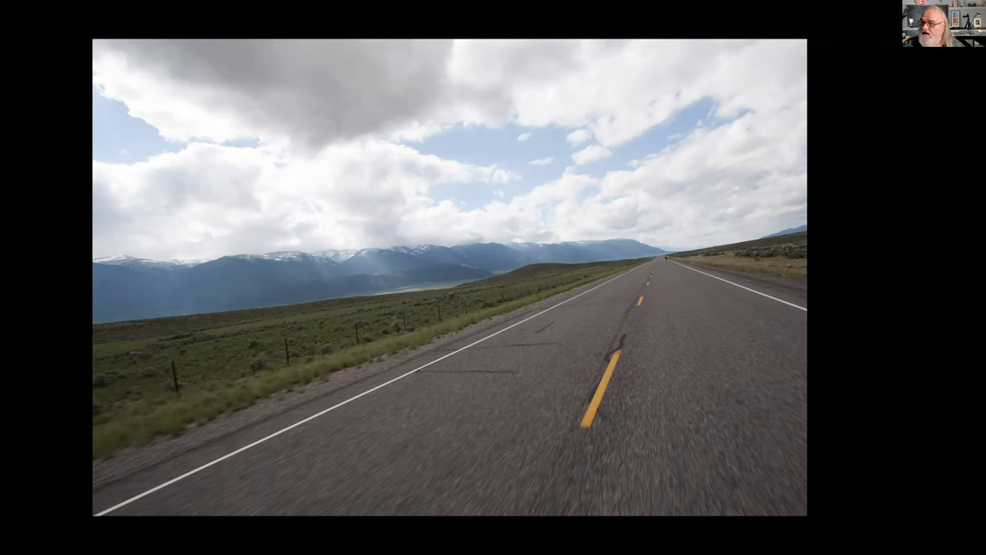
Show the edited mountain highway, then the original red sandstone fins canyon
{"action": "key", "text": "Right"}
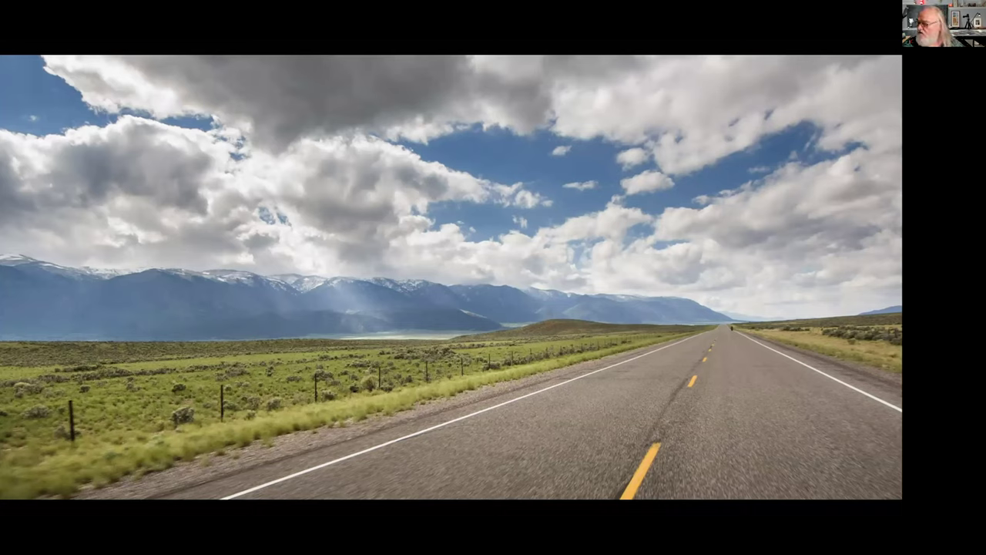
{"action": "key", "text": "Right"}
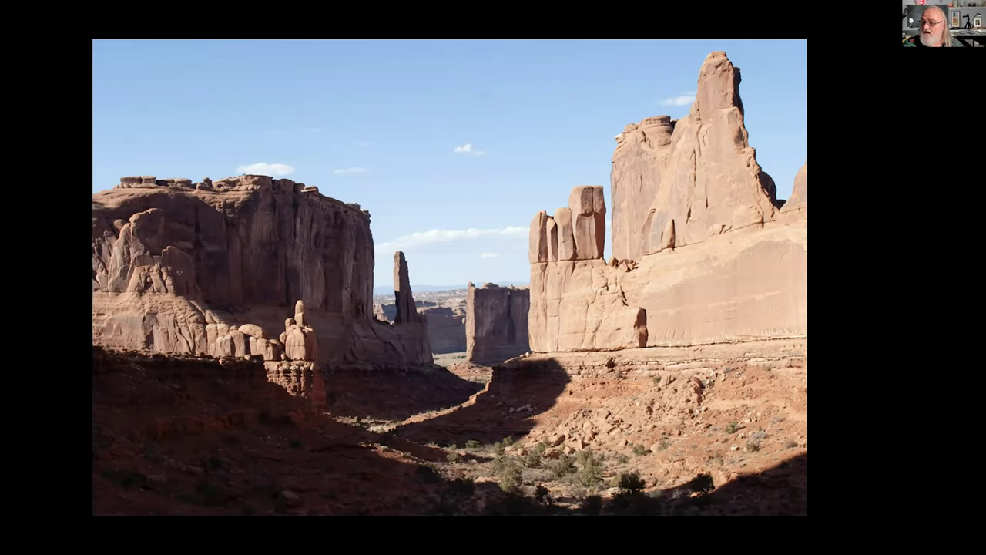
Show the edited red-rock canyon, the bison before and after, then the original palm frond
{"action": "key", "text": "Right"}
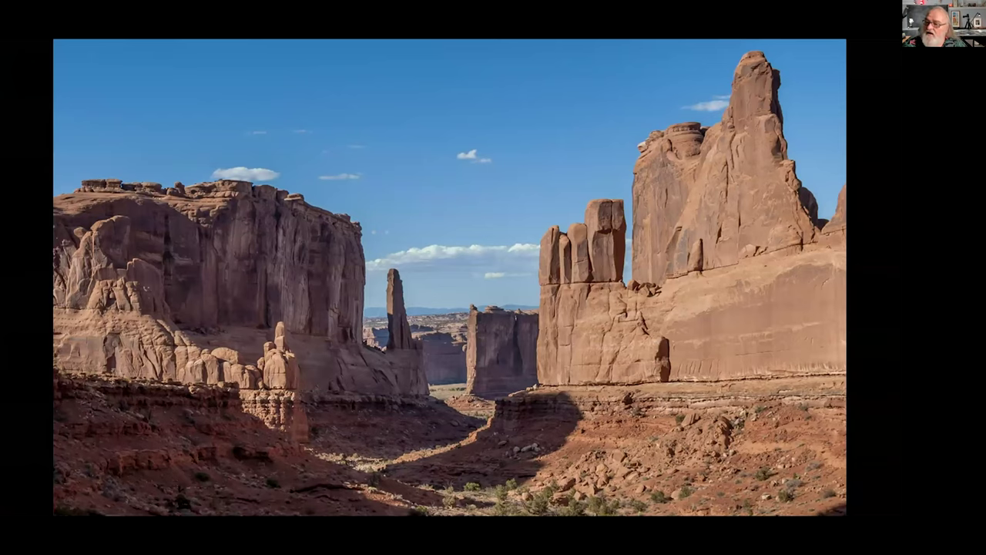
{"action": "key", "text": "Right"}
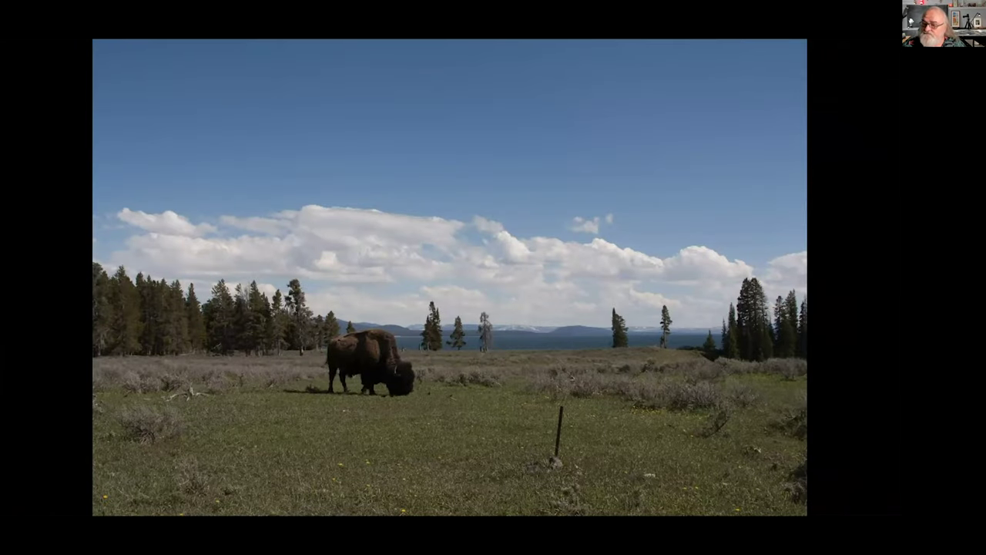
{"action": "key", "text": "Right"}
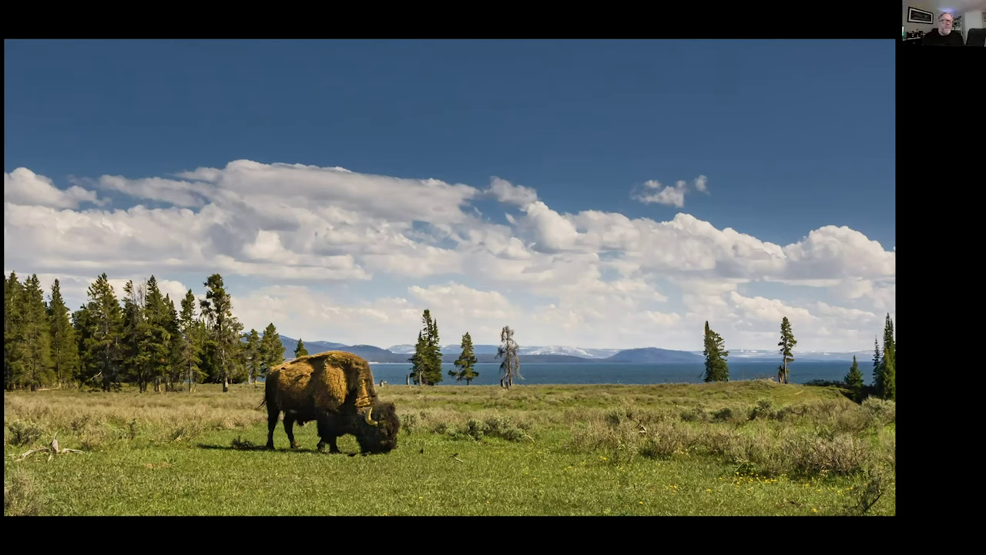
{"action": "key", "text": "Right"}
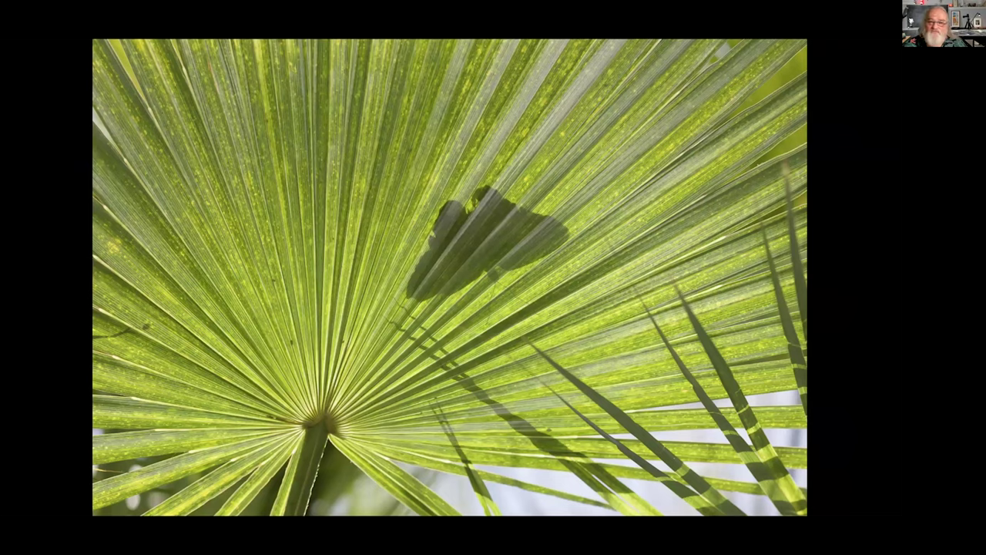
Step through the edited palm frond, orchid and lifeguard tower pairs to the original globe thistles
{"action": "key", "text": "Right"}
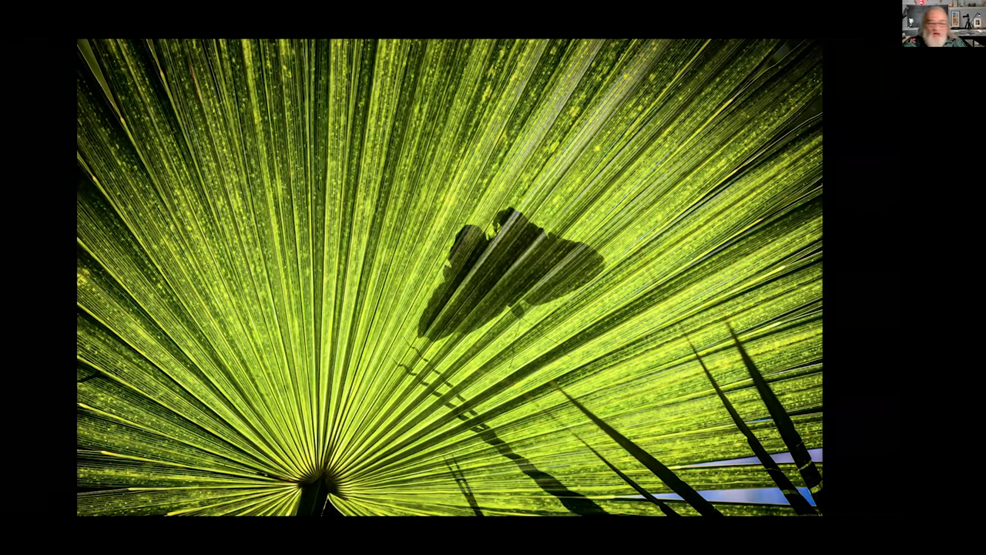
{"action": "key", "text": "Right"}
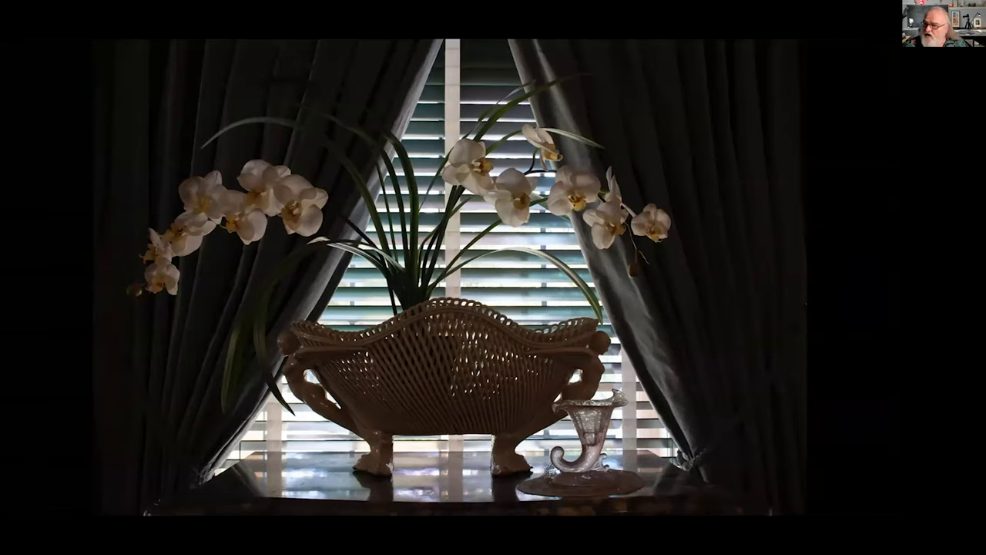
{"action": "key", "text": "Right"}
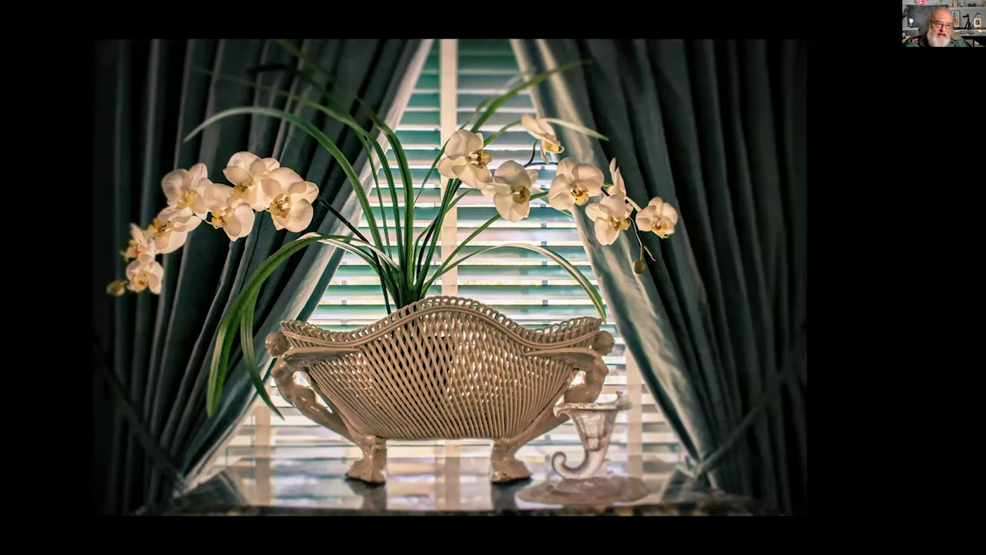
{"action": "key", "text": "Right"}
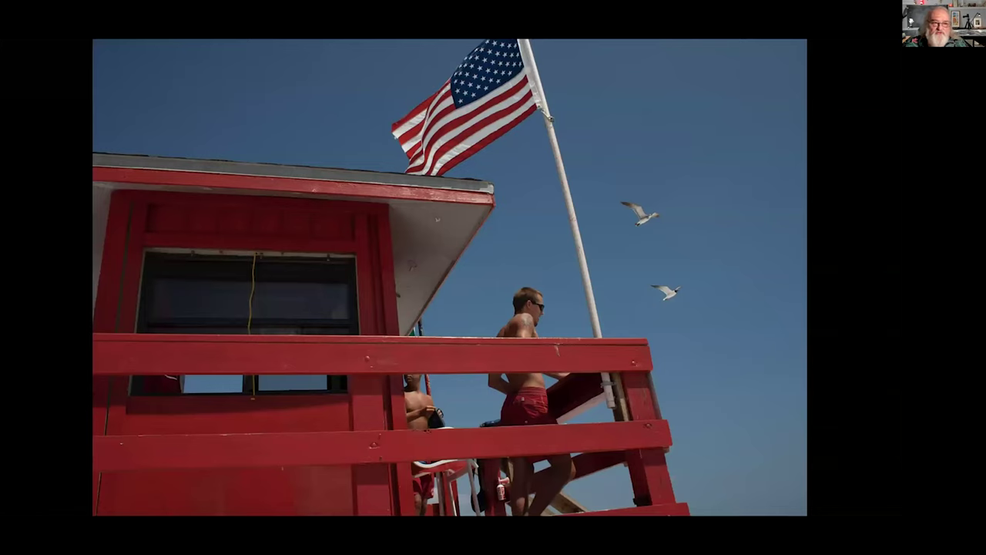
{"action": "key", "text": "Right"}
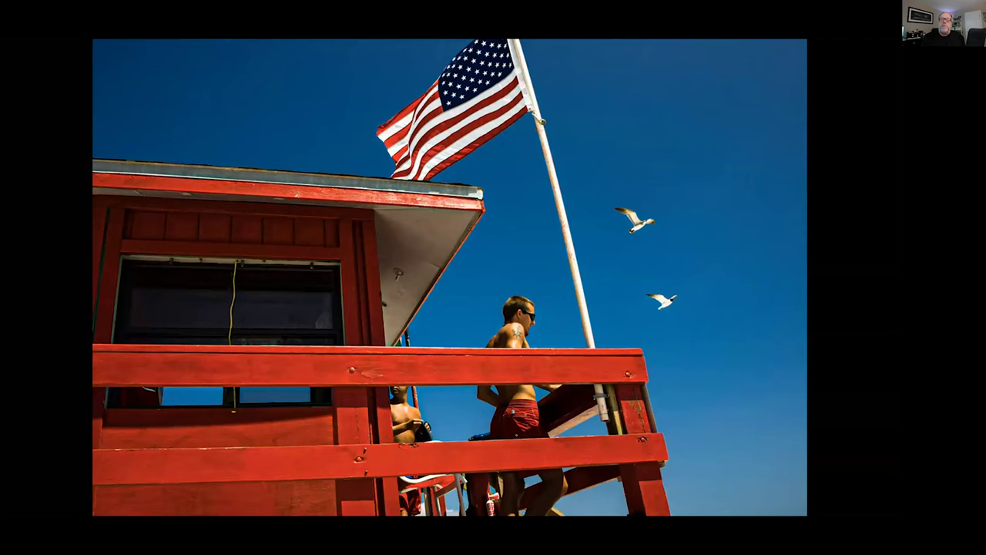
{"action": "key", "text": "Right"}
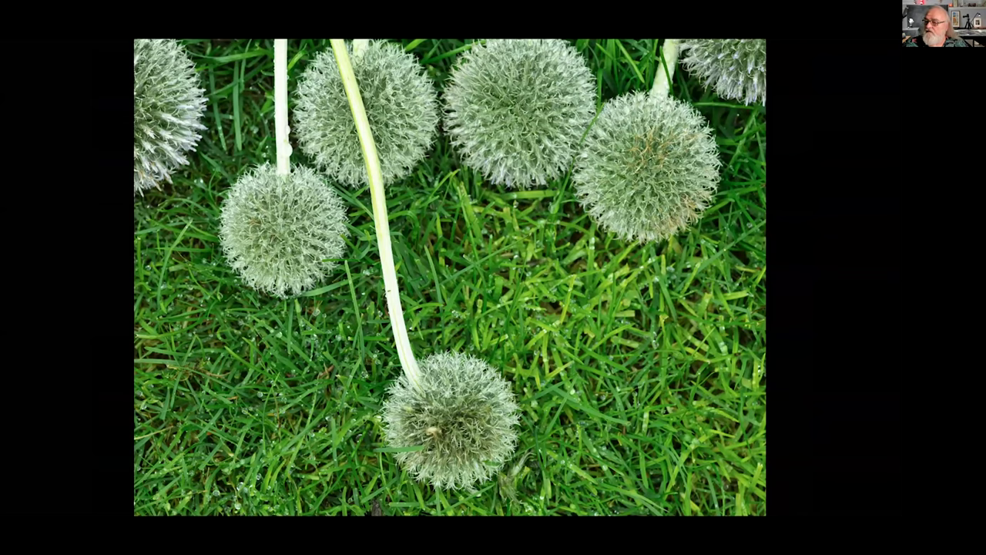
Show the monochrome globe thistle and portrait edits, ending on the black-and-white doll seller
{"action": "key", "text": "Right"}
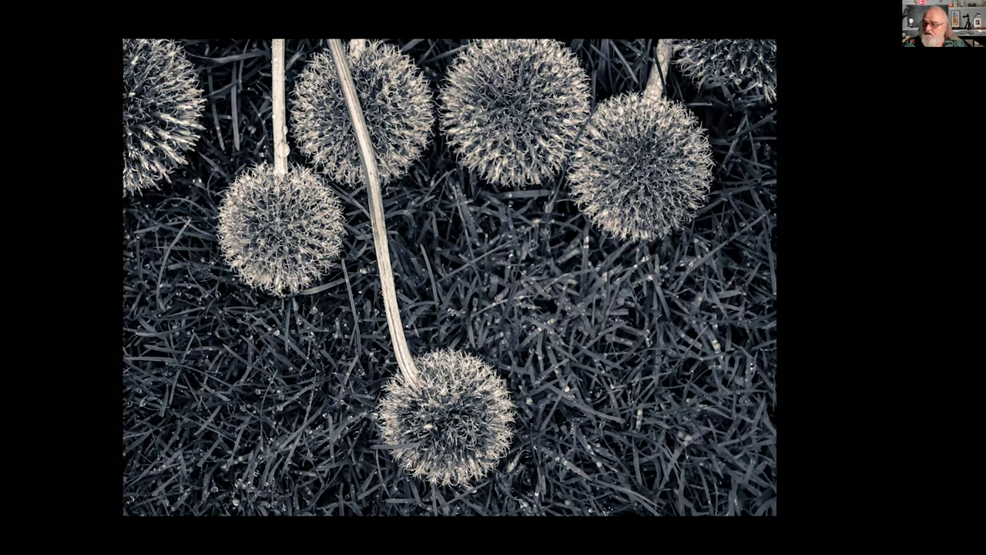
{"action": "key", "text": "Right"}
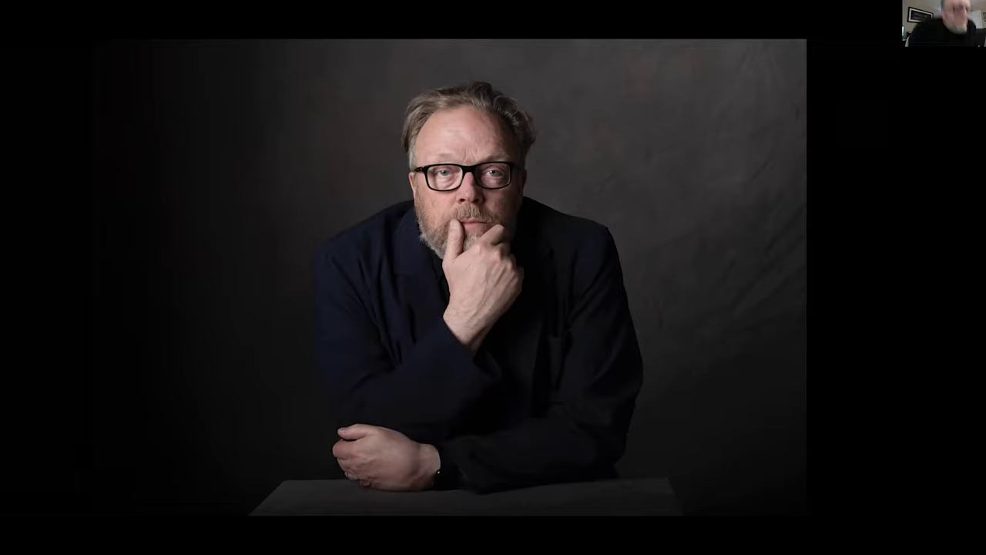
{"action": "key", "text": "Right"}
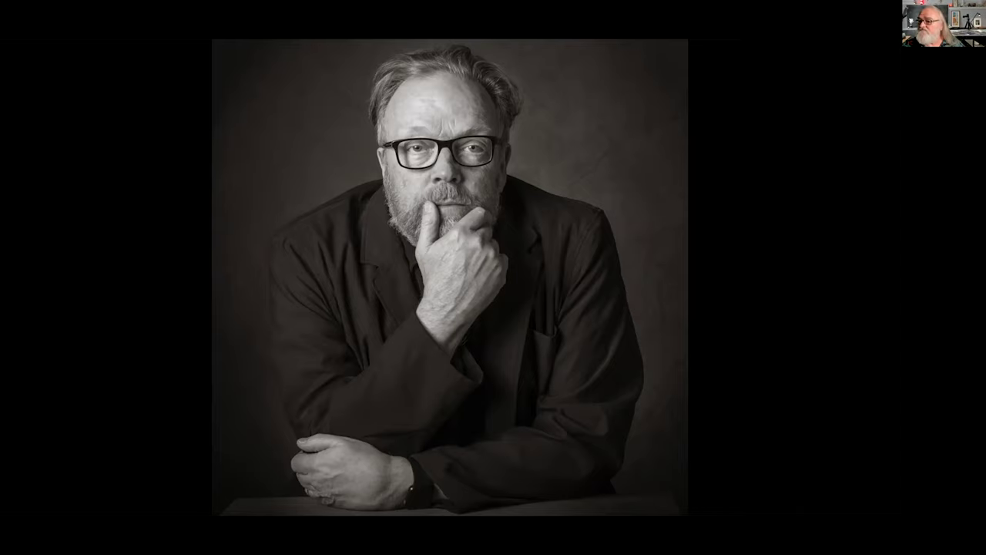
{"action": "key", "text": "Right"}
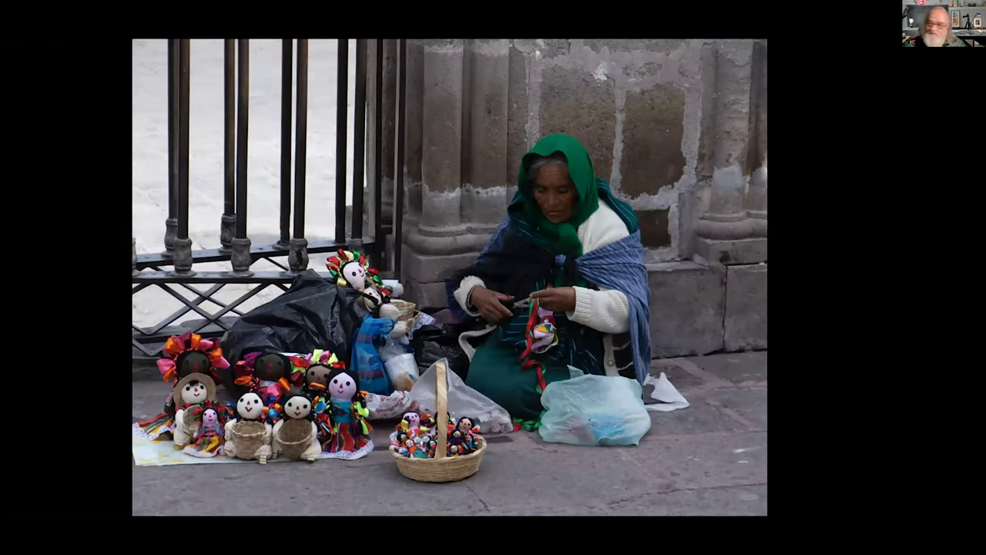
{"action": "key", "text": "Right"}
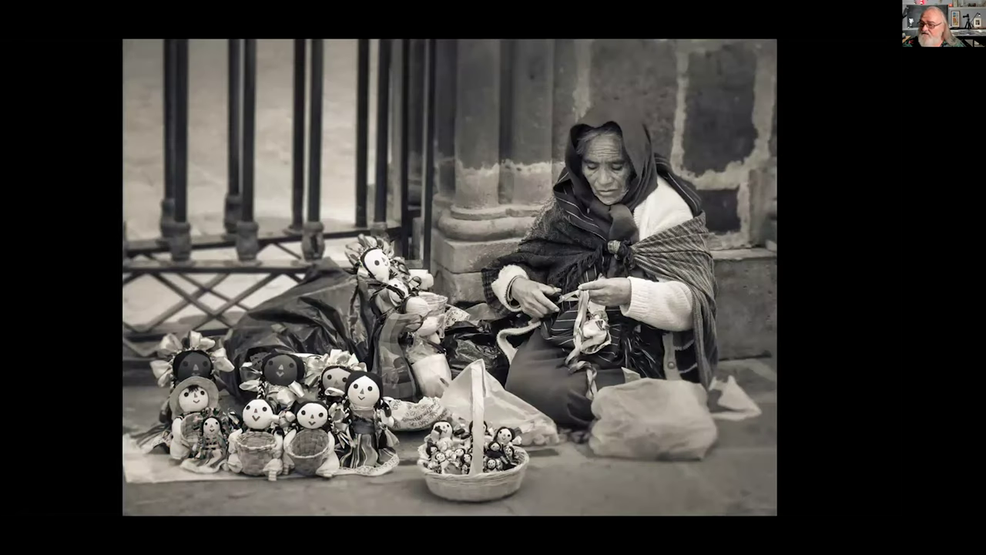
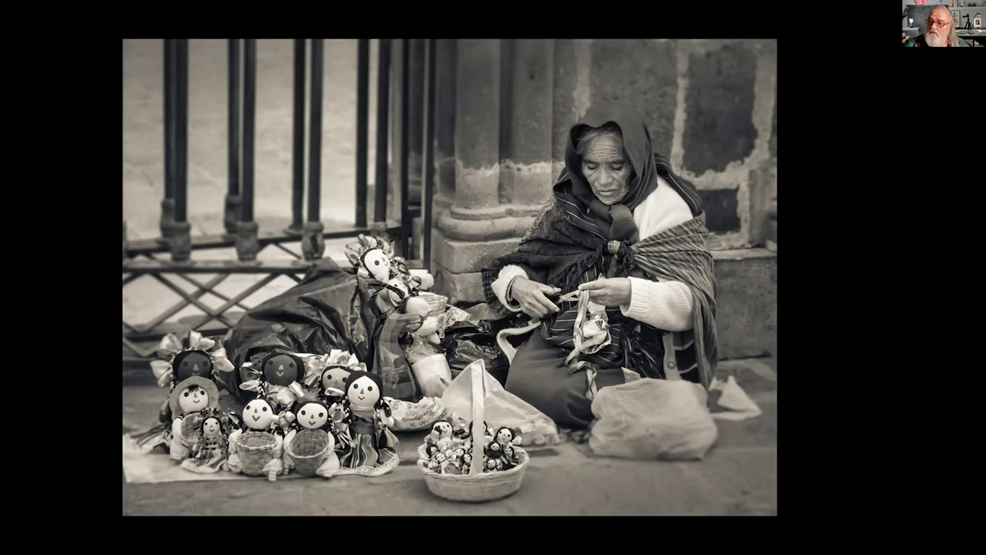
Advance through the bell tower, sand dollars and profile portrait before/after pairs to the horse photo
{"action": "key", "text": "Right"}
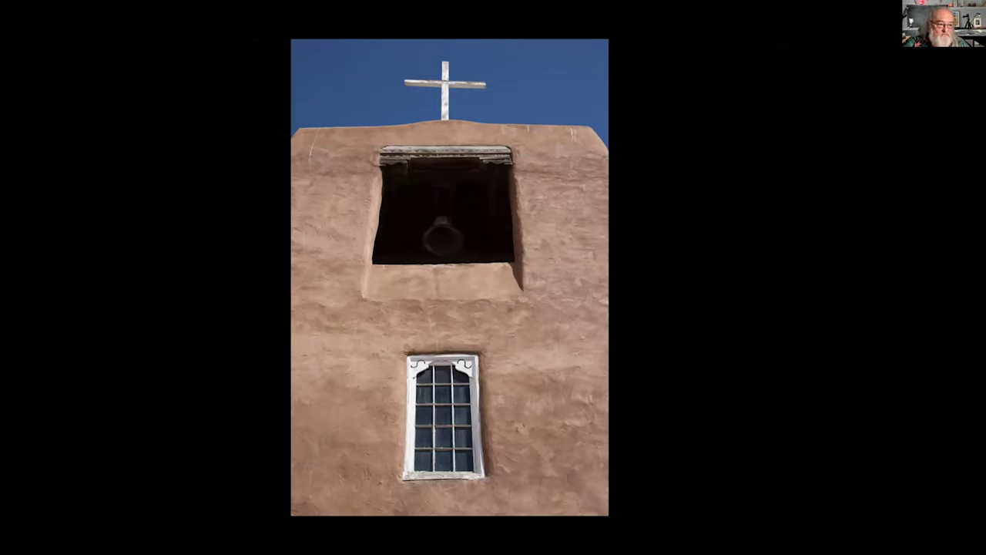
{"action": "key", "text": "Right"}
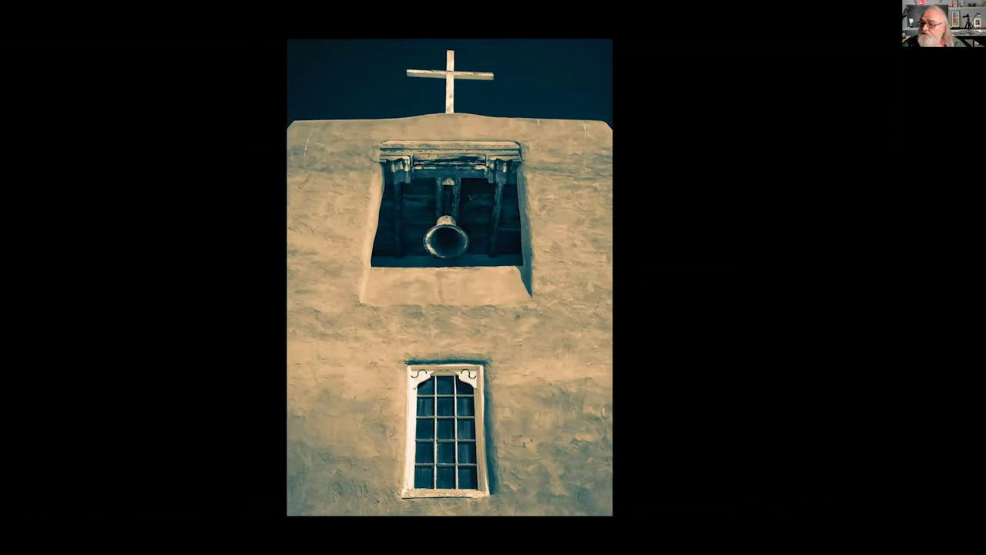
{"action": "key", "text": "Right"}
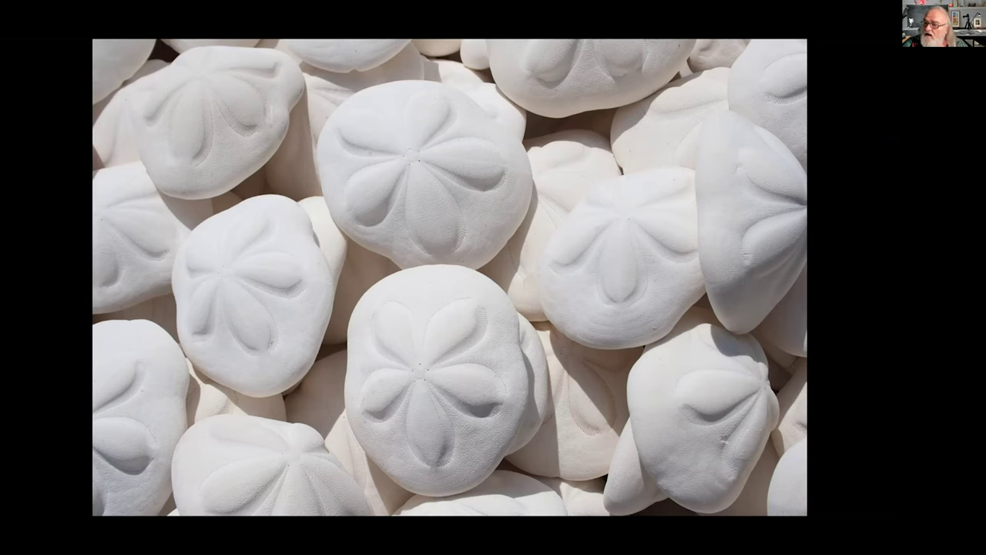
{"action": "key", "text": "Right"}
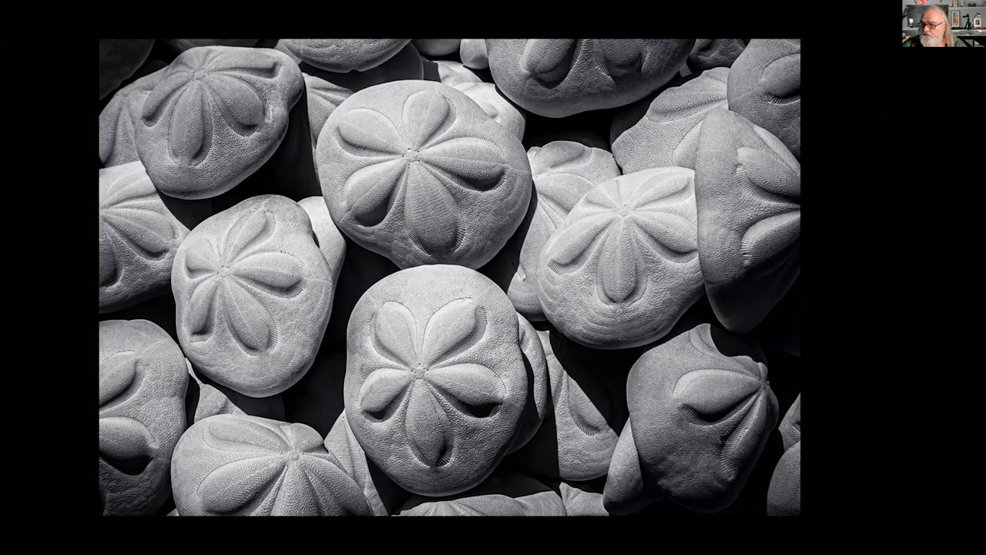
{"action": "key", "text": "Right"}
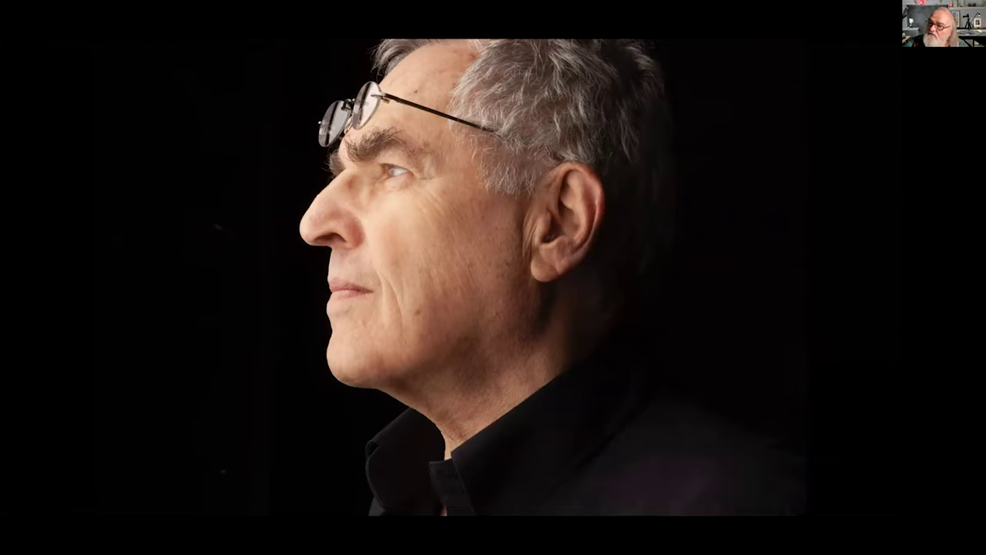
{"action": "key", "text": "Right"}
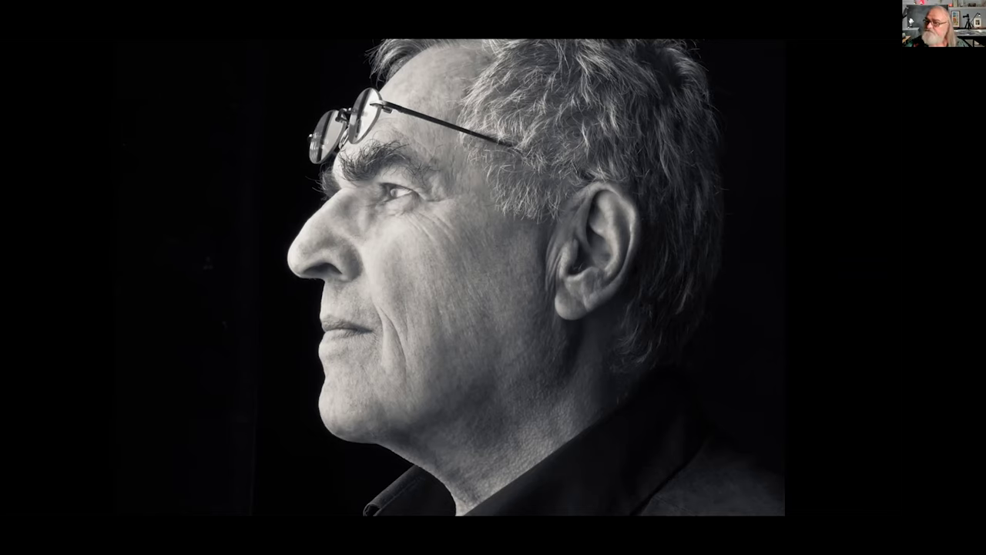
{"action": "key", "text": "Right"}
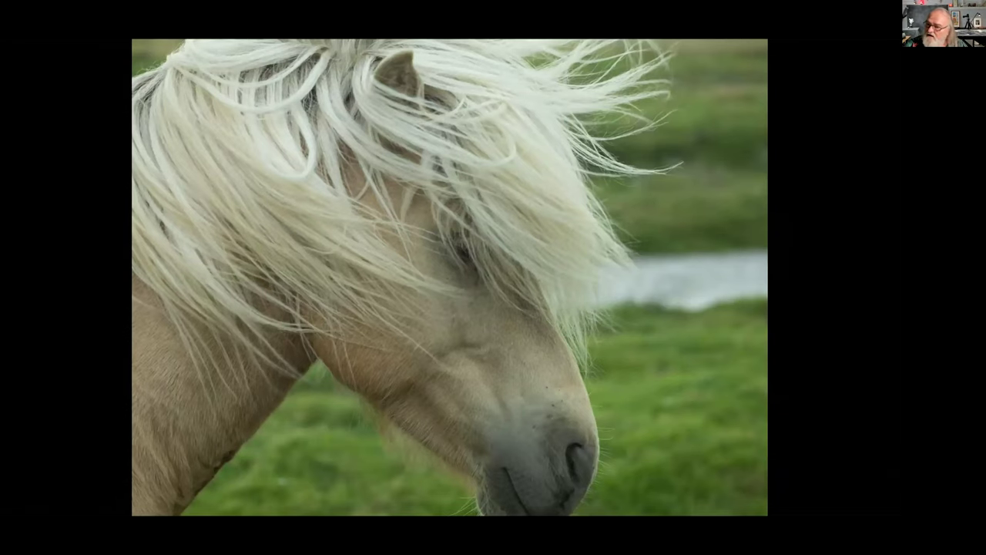
Advance through the horse, rock, steam train, garlic and sand dunes before/after pairs
{"action": "key", "text": "Right"}
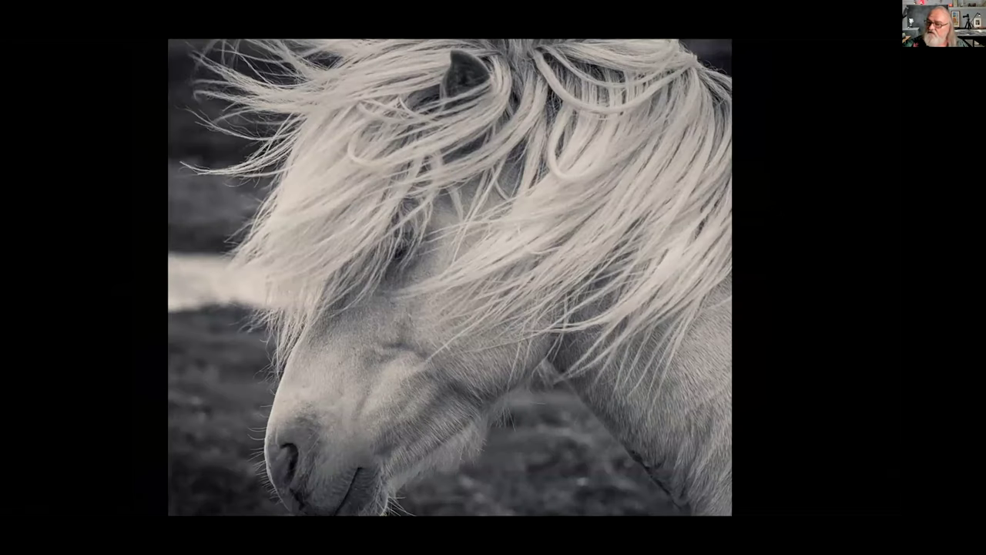
{"action": "key", "text": "Right"}
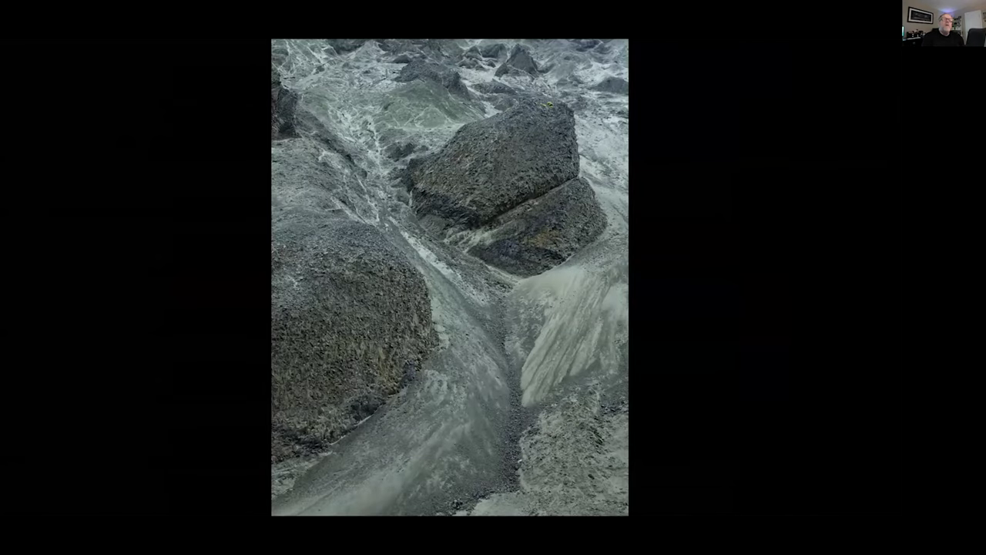
{"action": "key", "text": "Right"}
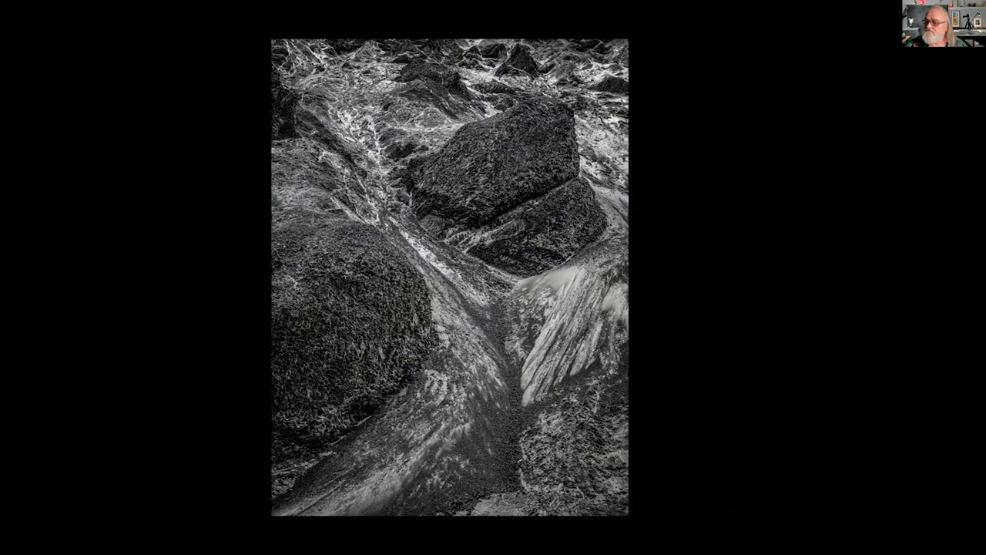
{"action": "key", "text": "Right"}
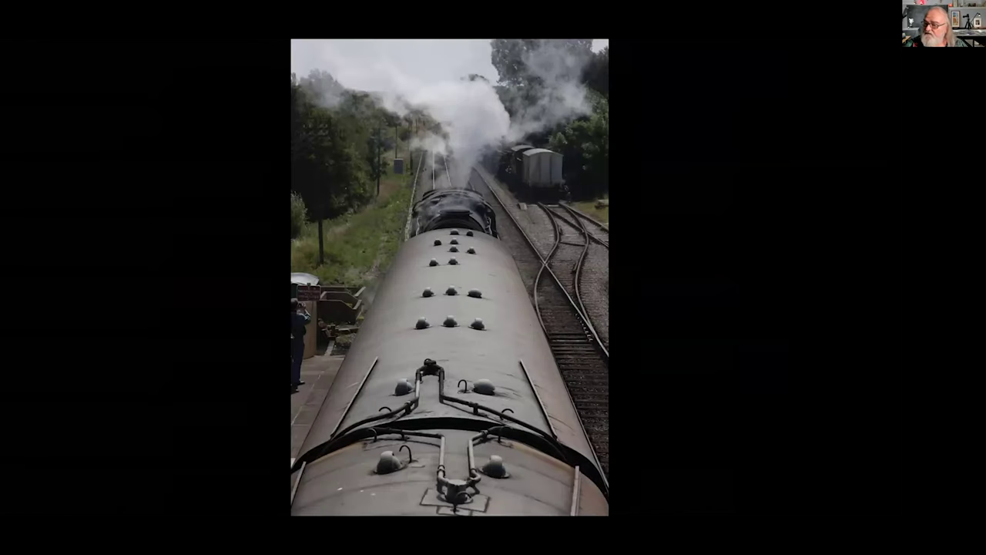
{"action": "key", "text": "Right"}
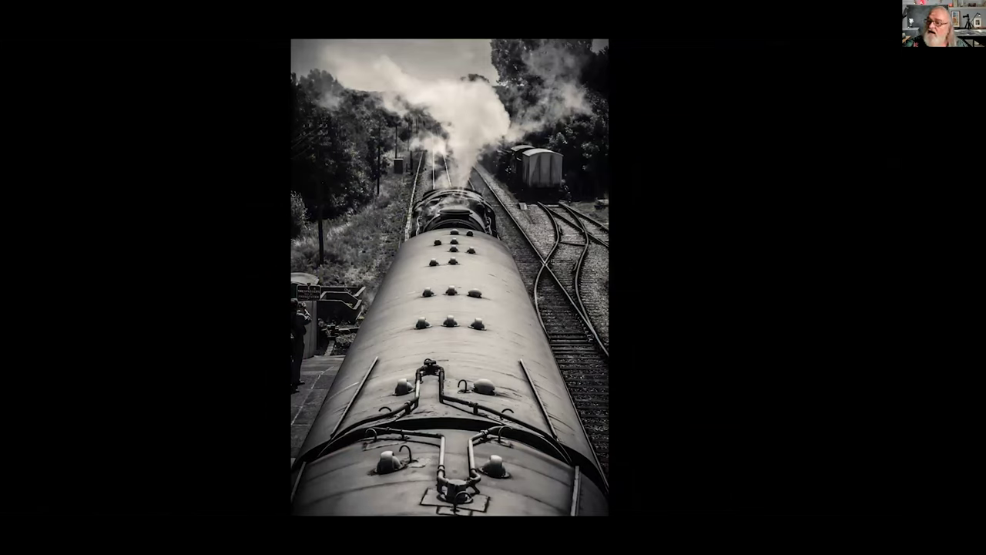
{"action": "key", "text": "Right"}
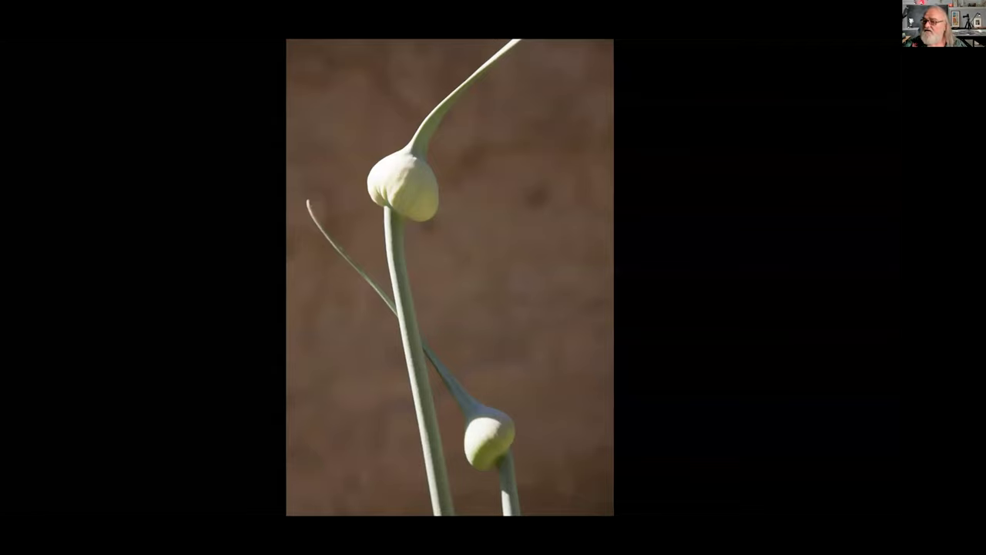
{"action": "key", "text": "Right"}
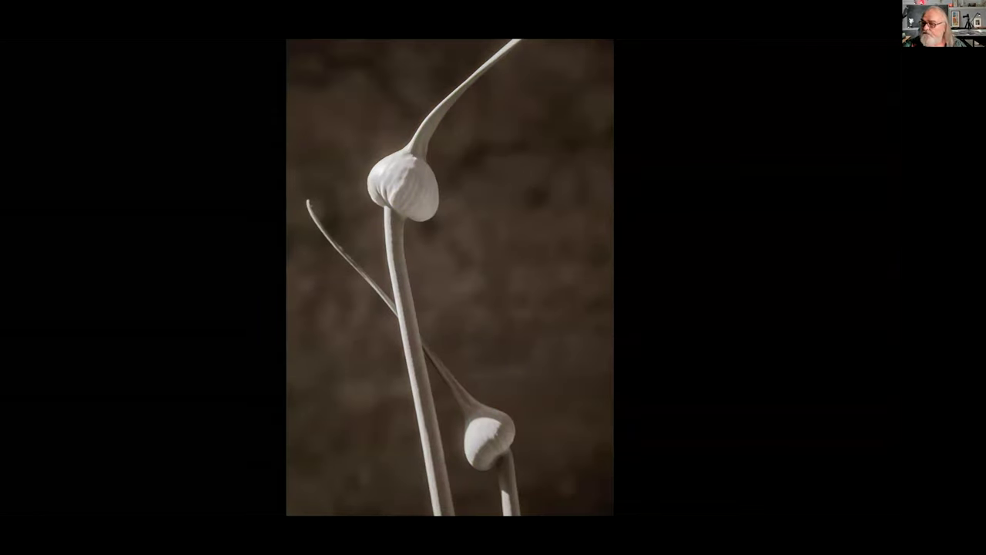
{"action": "key", "text": "Right"}
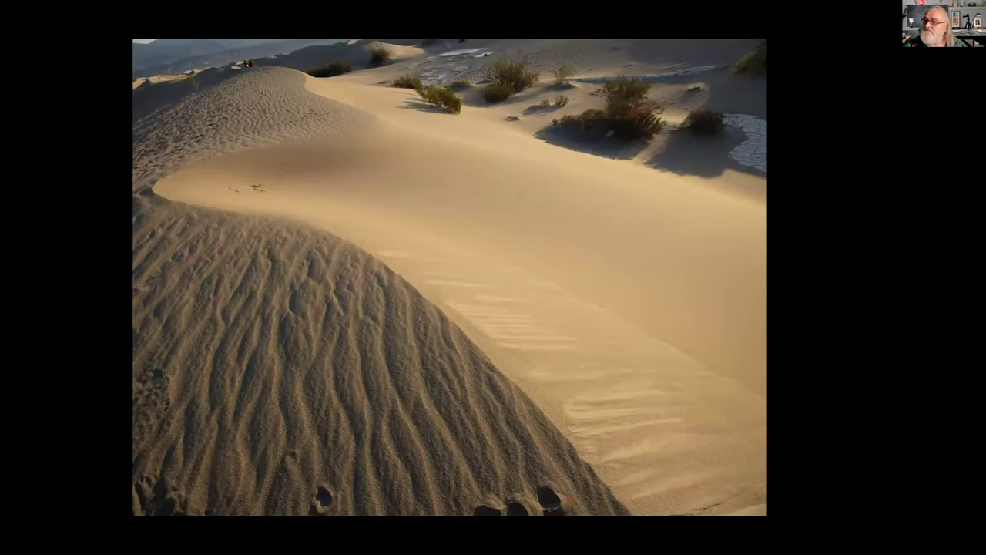
{"action": "key", "text": "Right"}
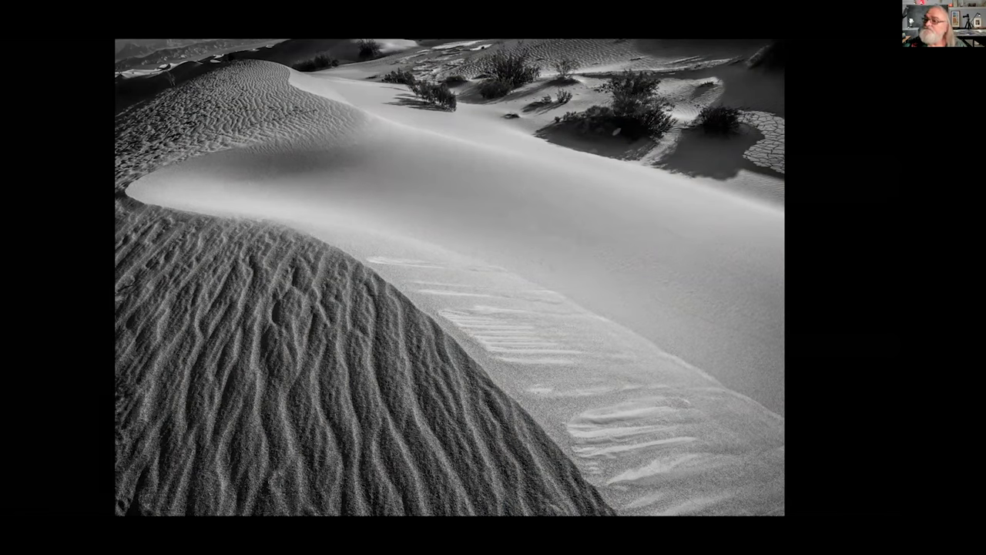
Show the red-gate horses and dead tree pairs, then exit full-screen to the Library grid
{"action": "key", "text": "Right"}
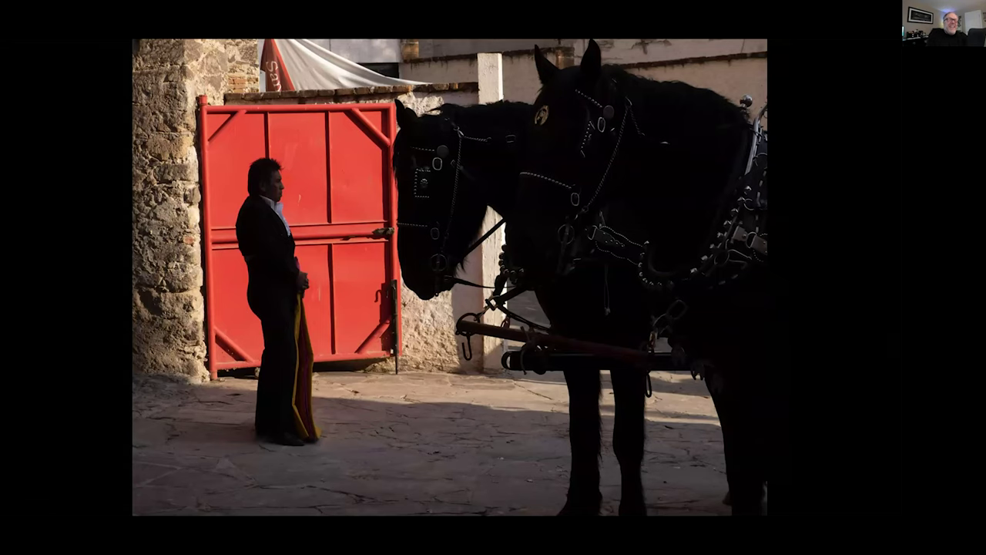
{"action": "key", "text": "Right"}
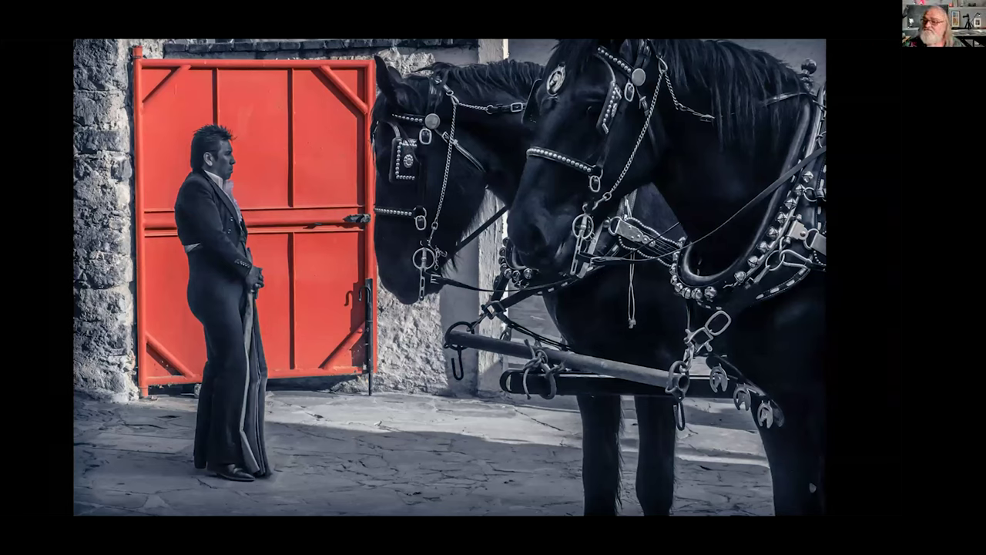
{"action": "key", "text": "Right"}
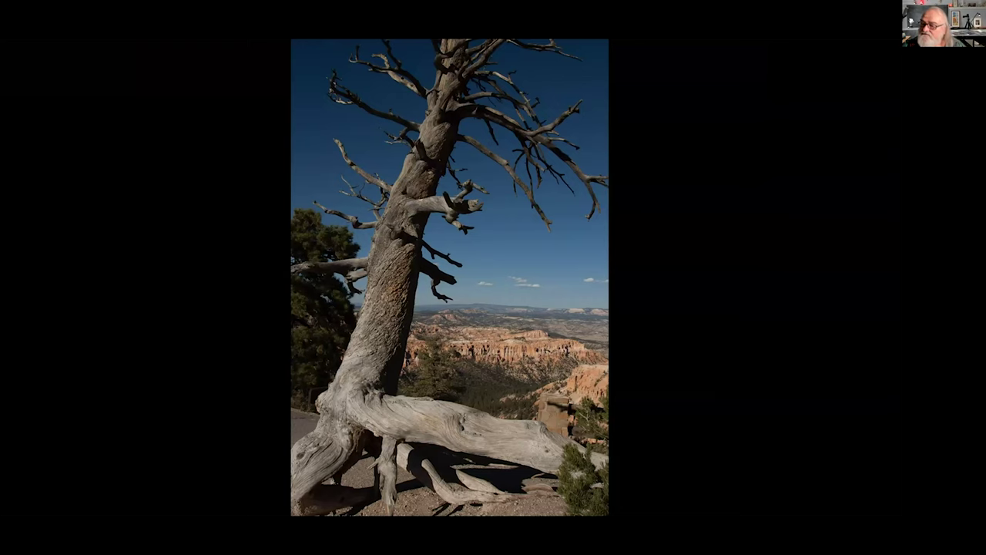
{"action": "key", "text": "Right"}
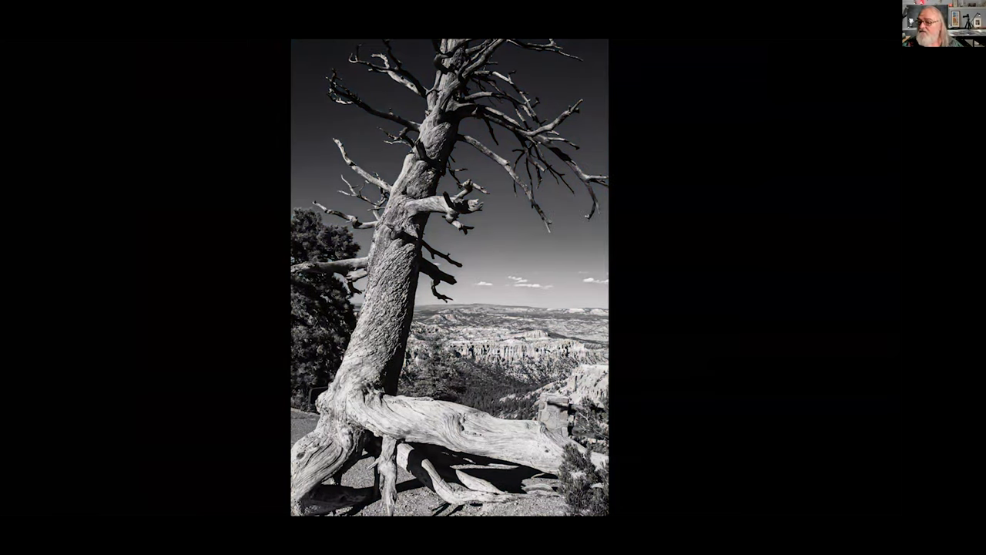
{"action": "key", "text": "Escape"}
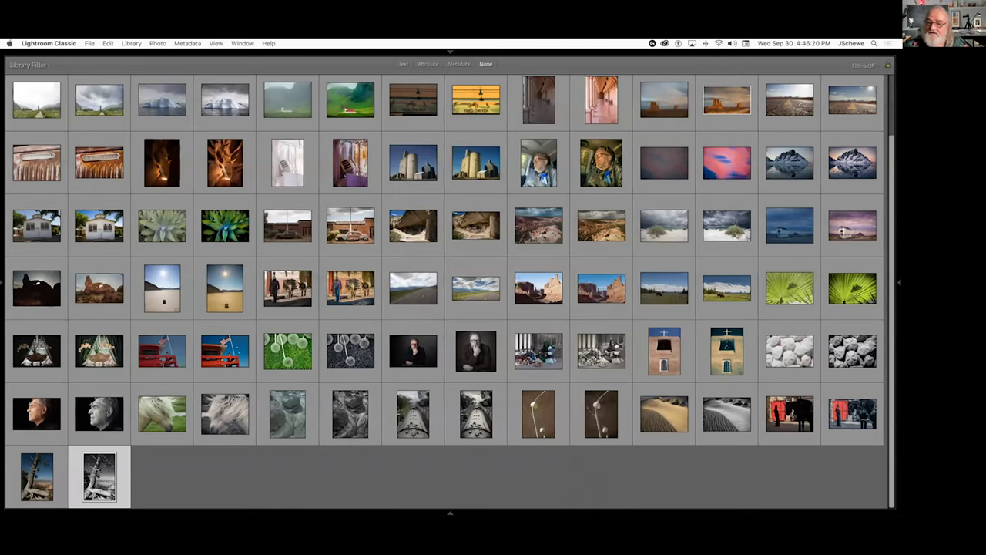
Select the long-exposure waterfall thumbnail and bring it into the Develop module
{"action": "scroll", "coordinate": [297, 254], "scroll_direction": "up", "scroll_amount": 2}
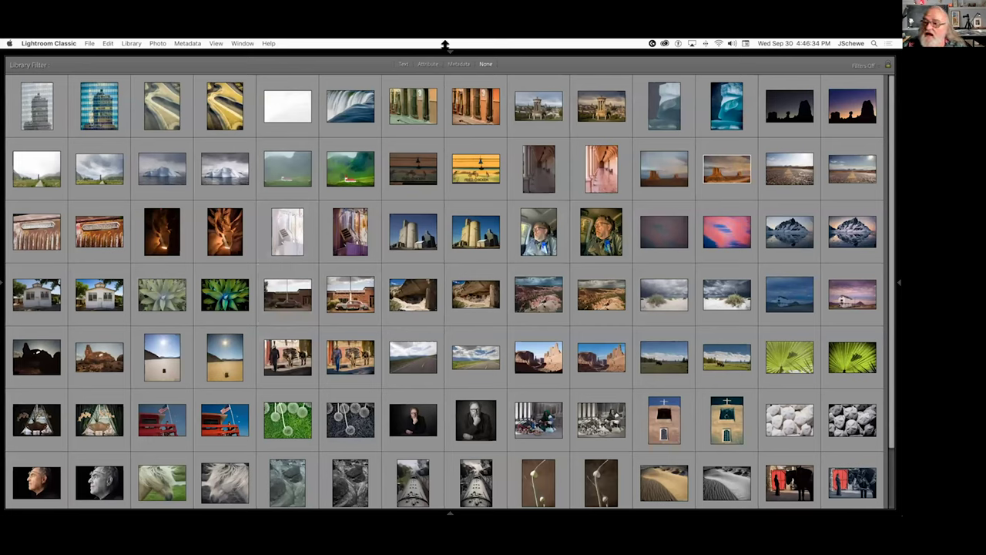
{"action": "left_click", "coordinate": [344, 109]}
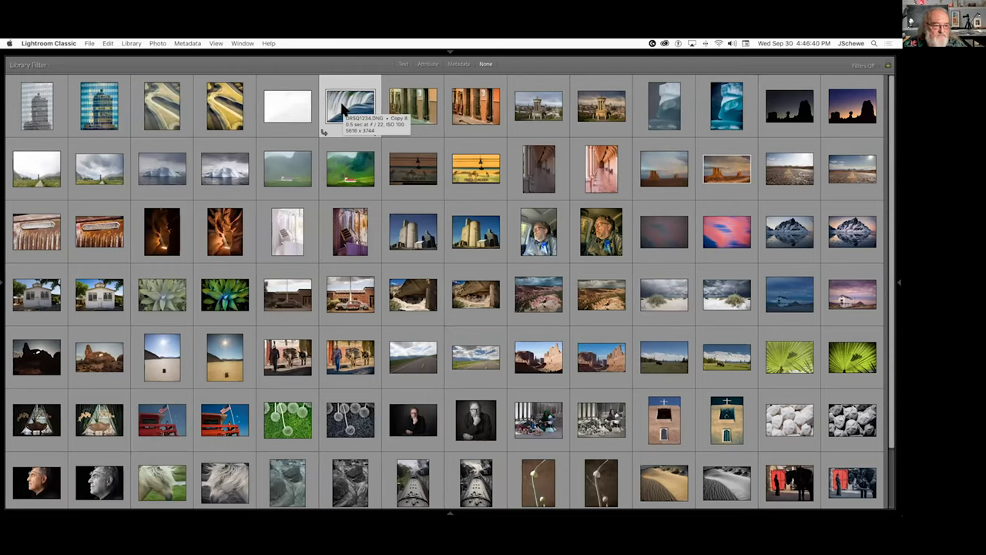
{"action": "key", "text": "d"}
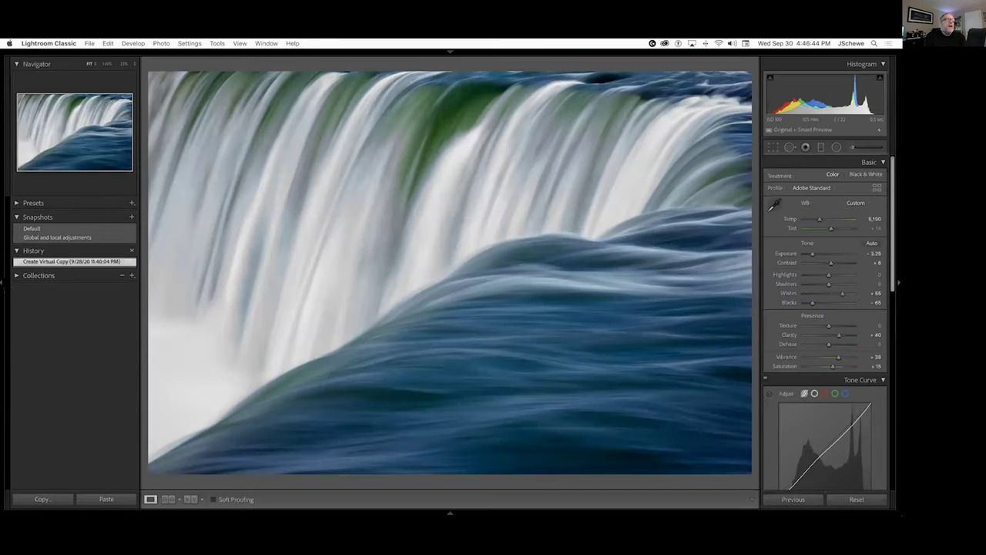
Revert the waterfall to its Default snapshot and turn on the red highlight clipping warning
{"action": "left_click", "coordinate": [37, 229]}
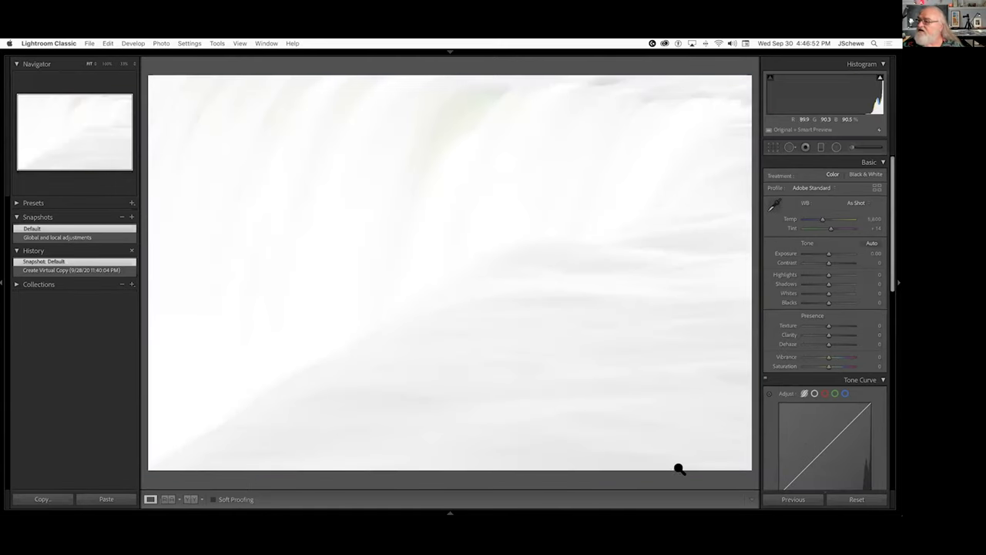
{"action": "mouse_move", "coordinate": [879, 131]}
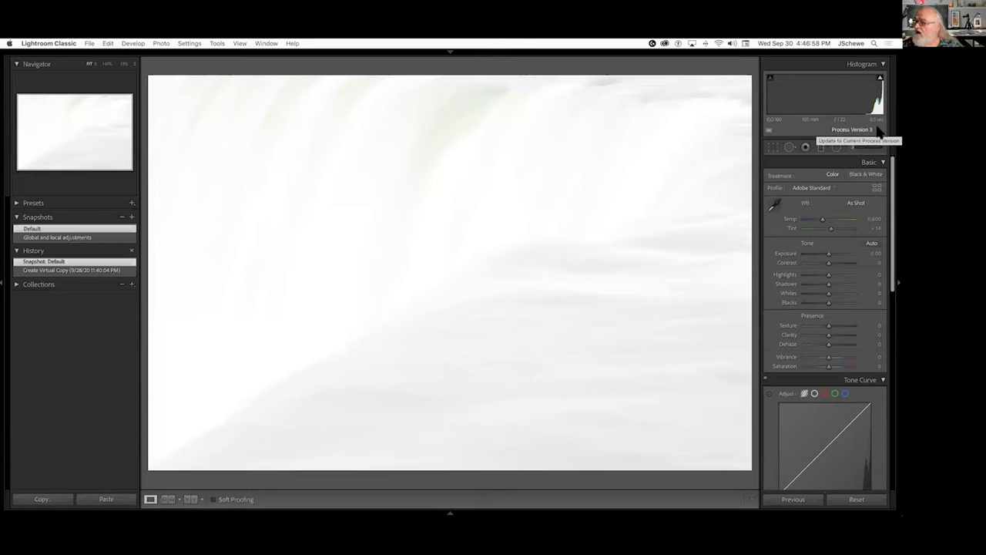
{"action": "left_click", "coordinate": [877, 82]}
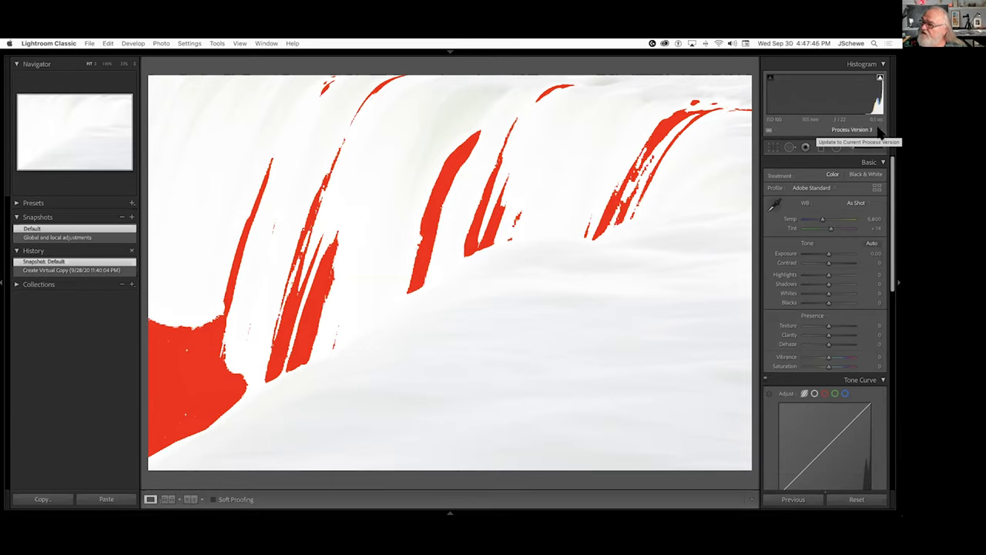
Update to the current process version and apply Auto tone (Exposure +1.17, Highlights −83, Shadows +49)
{"action": "left_click", "coordinate": [879, 132]}
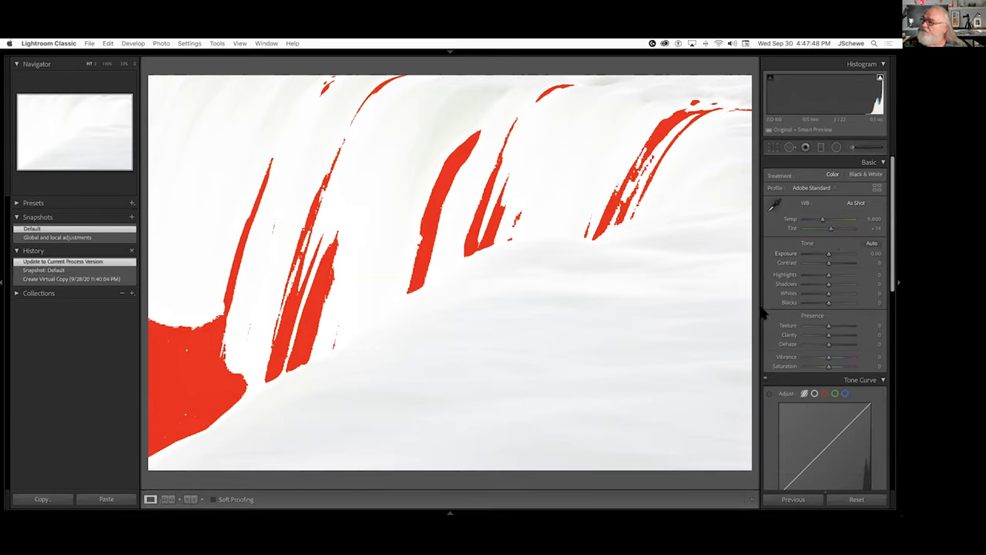
{"action": "left_click", "coordinate": [871, 244]}
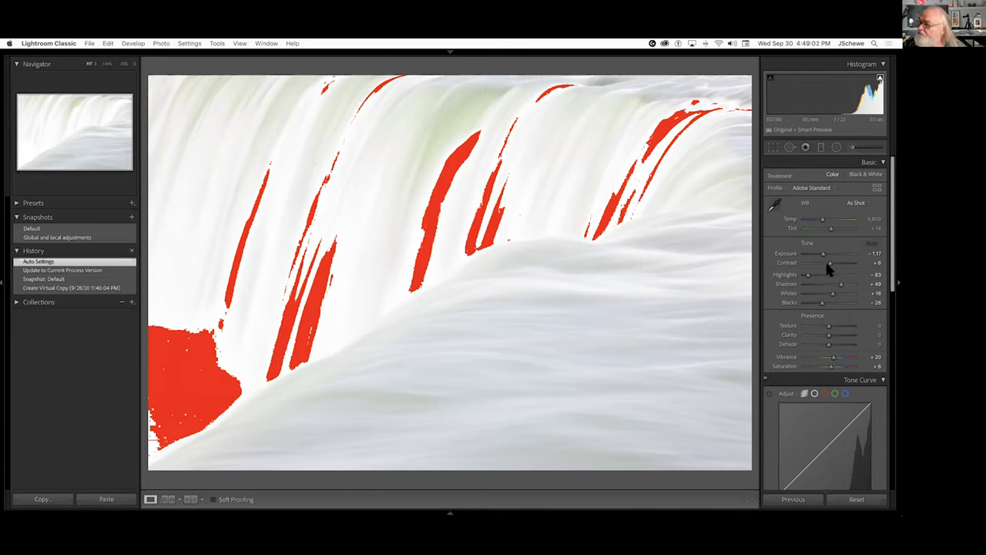
Remove highlight clipping with Highlights at -100, adjusted Exposure and slightly darker Blacks
{"action": "left_click_drag", "start_coordinate": [808, 279], "coordinate": [830, 296]}
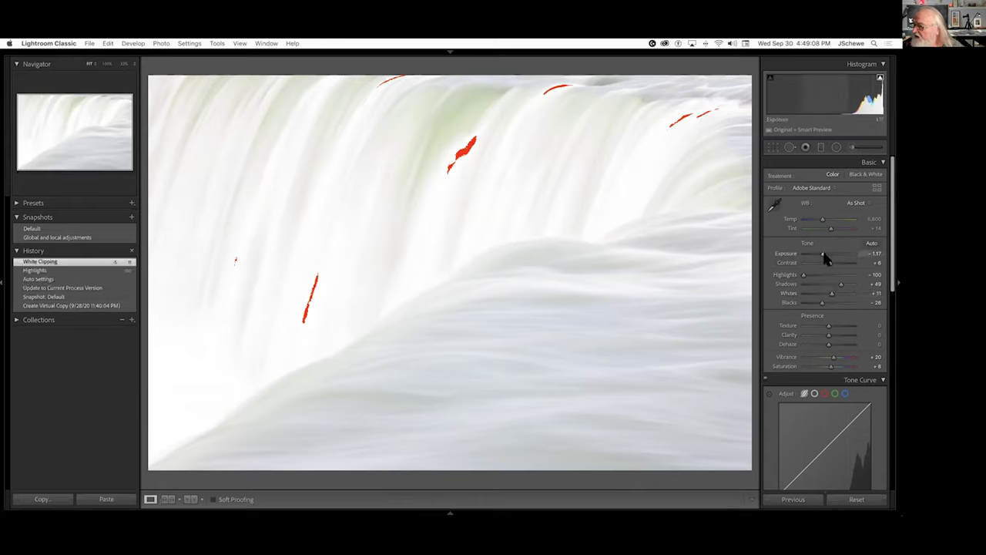
{"action": "left_click_drag", "start_coordinate": [822, 252], "coordinate": [820, 251]}
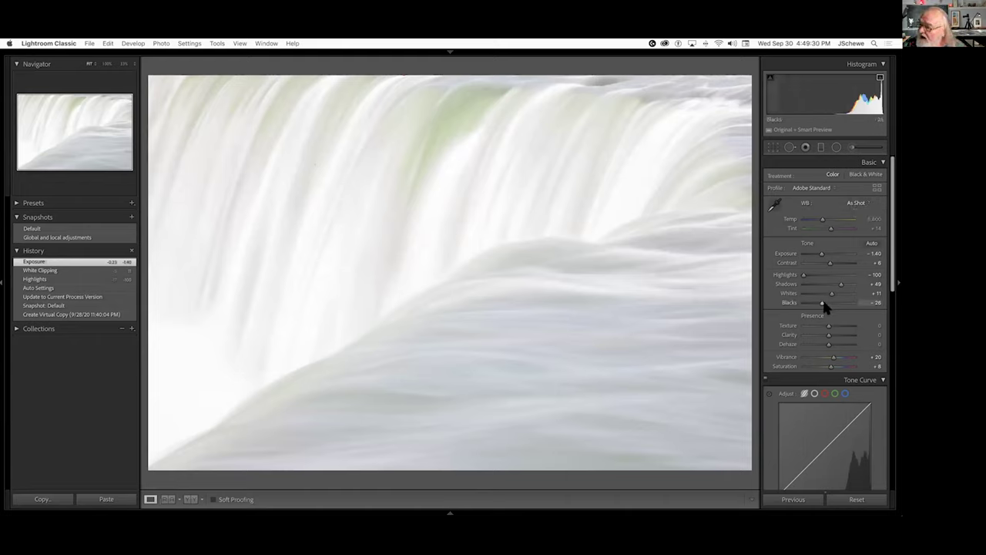
{"action": "mouse_move", "coordinate": [820, 303]}
{"action": "left_mouse_down"}
{"action": "mouse_move", "coordinate": [804, 305]}
{"action": "mouse_move", "coordinate": [814, 305]}
{"action": "left_mouse_up"}
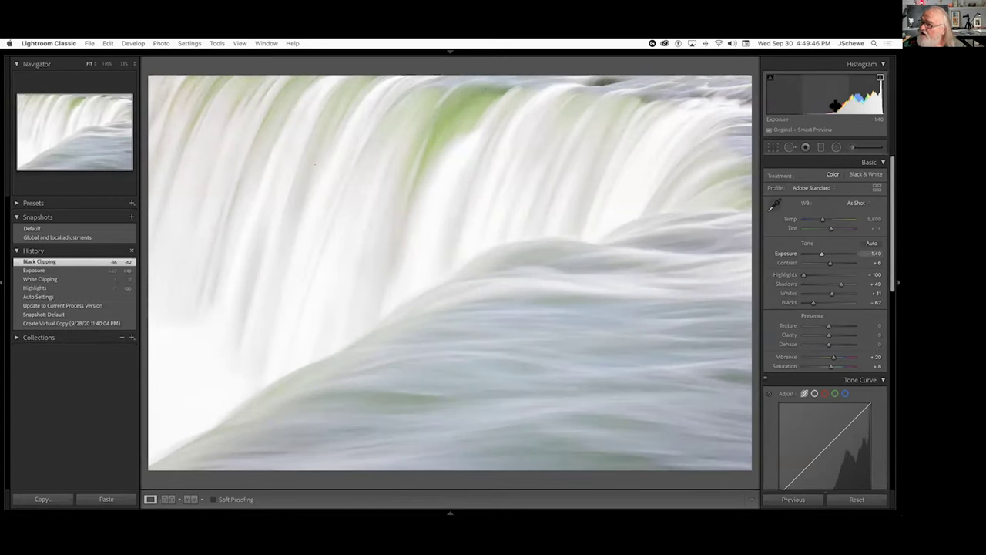
Lower exposure and shadows, lift whites, deepen blacks, then apply the 'Global and local adjustments' snapshot
{"action": "left_click_drag", "start_coordinate": [836, 106], "coordinate": [835, 105]}
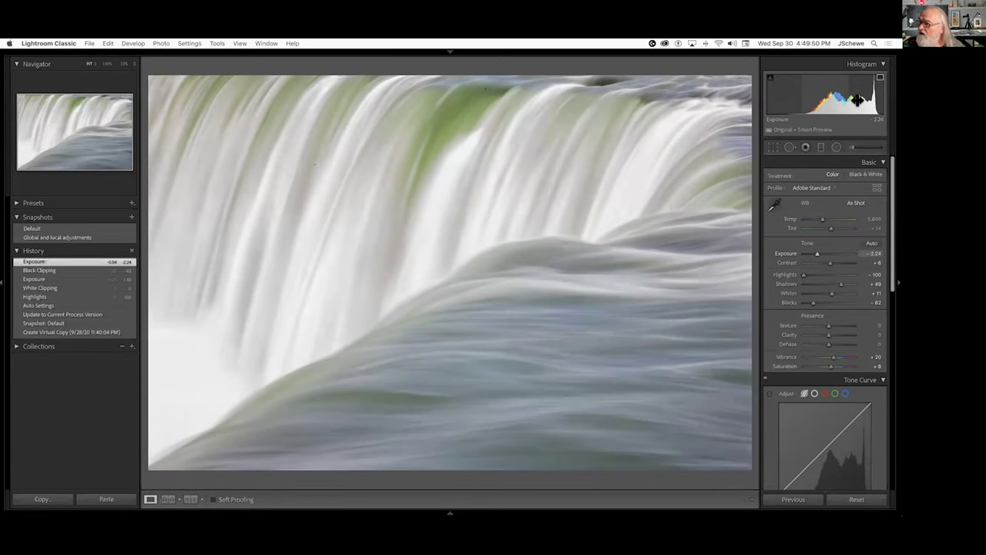
{"action": "left_click_drag", "start_coordinate": [840, 284], "coordinate": [809, 283]}
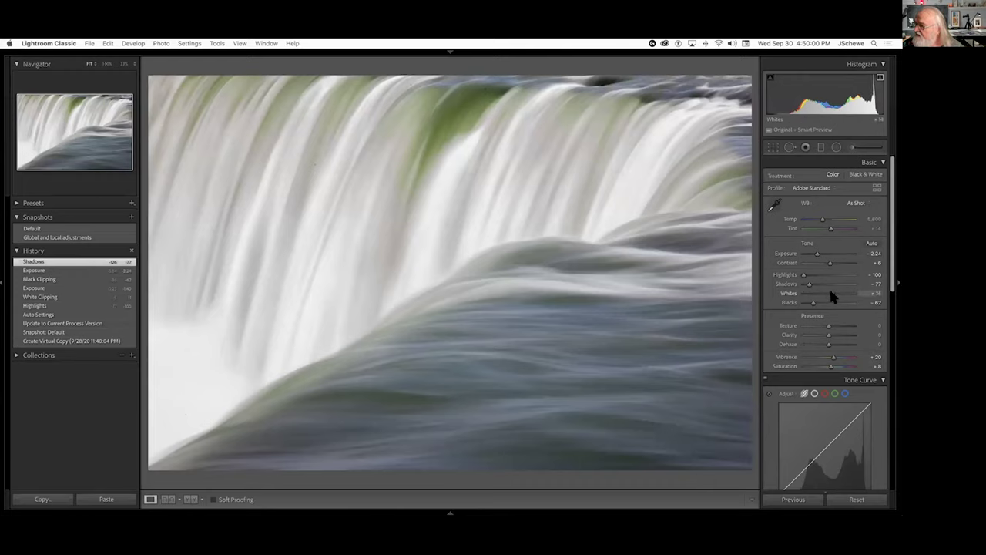
{"action": "left_click_drag", "start_coordinate": [830, 293], "coordinate": [835, 266]}
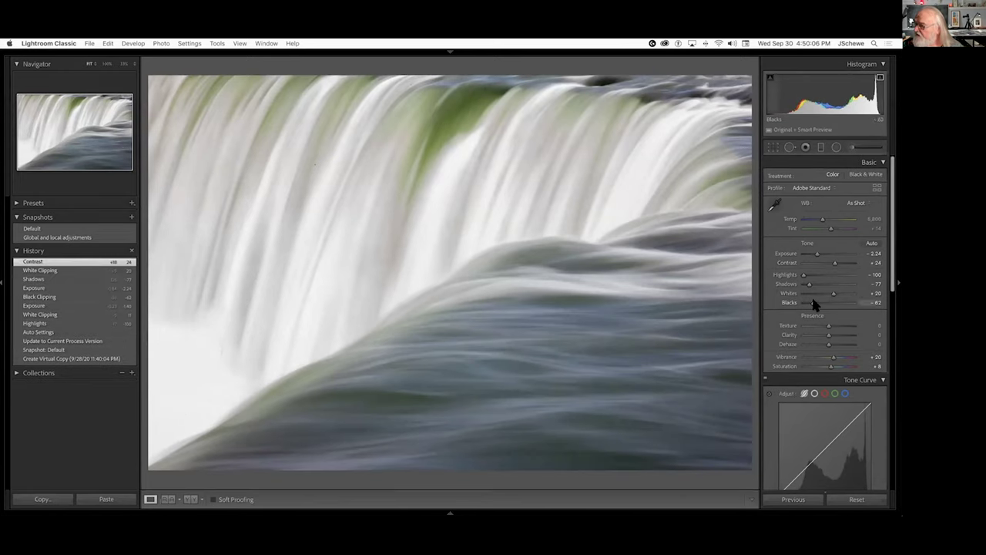
{"action": "left_click_drag", "start_coordinate": [814, 305], "coordinate": [837, 291]}
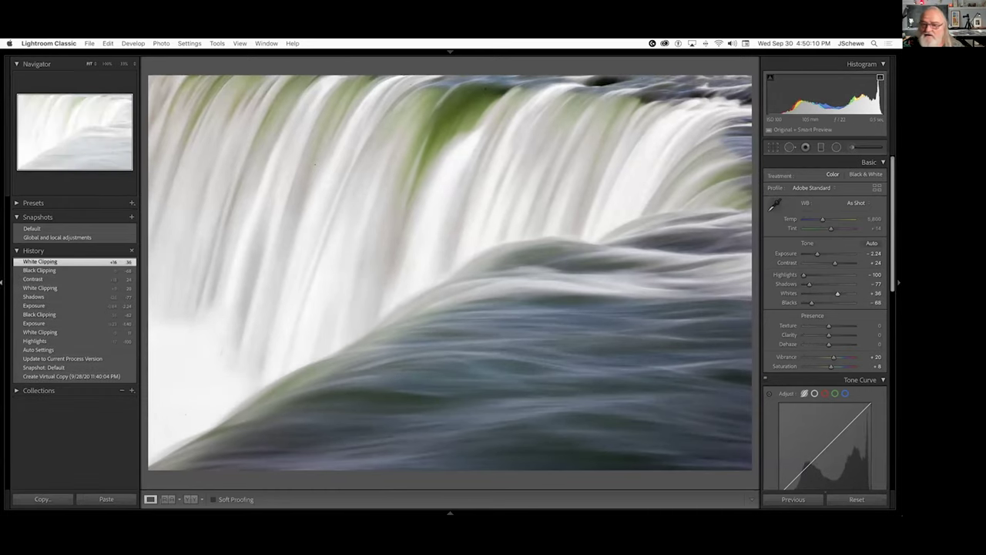
{"action": "left_click", "coordinate": [42, 237]}
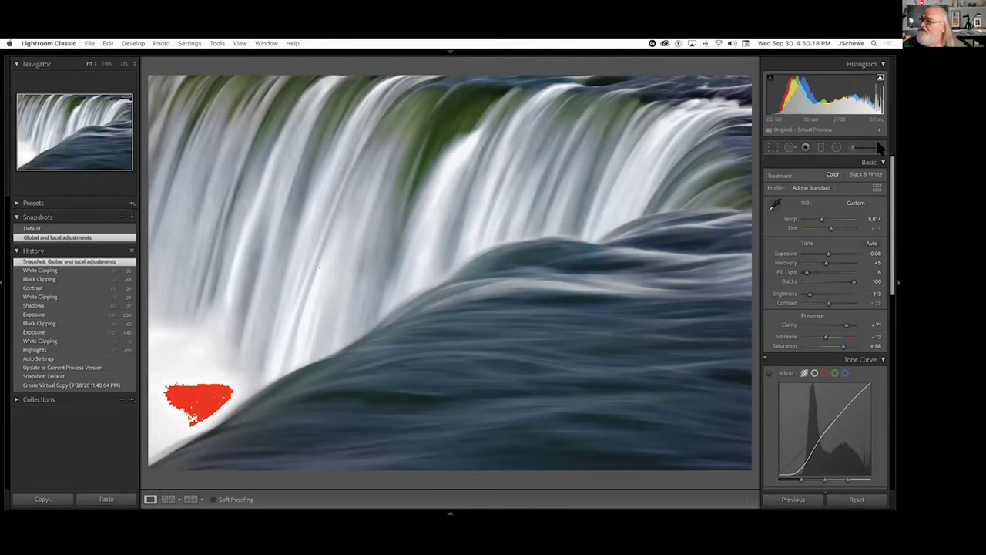
Hide the mask overlay, update the waterfall's process version, and return to the Library grid
{"action": "key", "text": "o"}
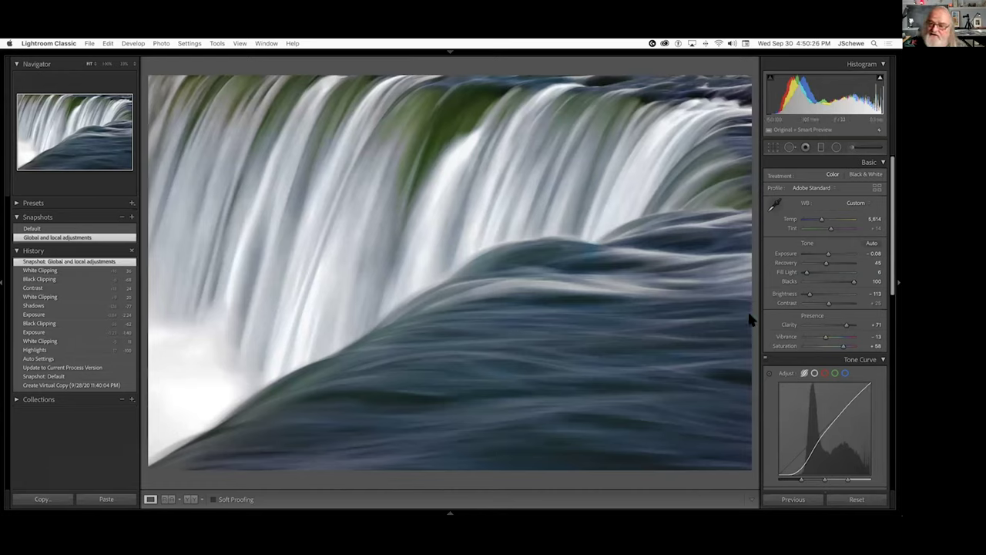
{"action": "left_click", "coordinate": [879, 129]}
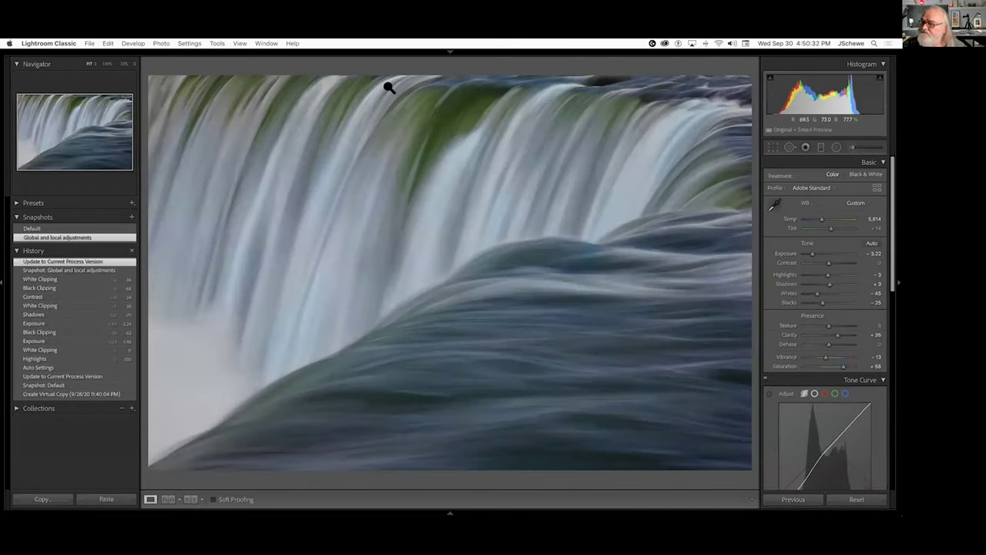
{"action": "key", "text": "g"}
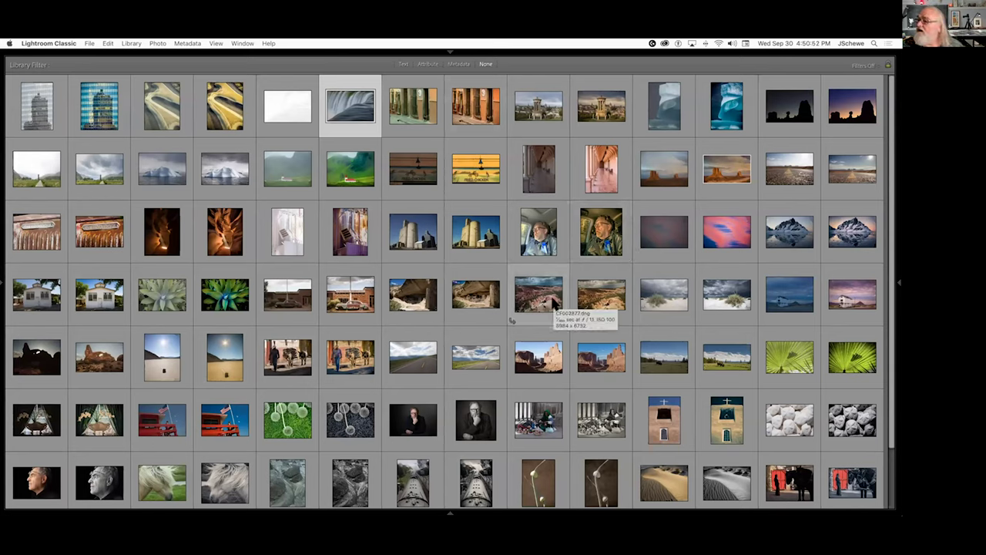
Bring the Edinburgh monument photo into Develop, reset it to As Shot, and start Crop & Straighten
{"action": "left_click", "coordinate": [601, 106]}
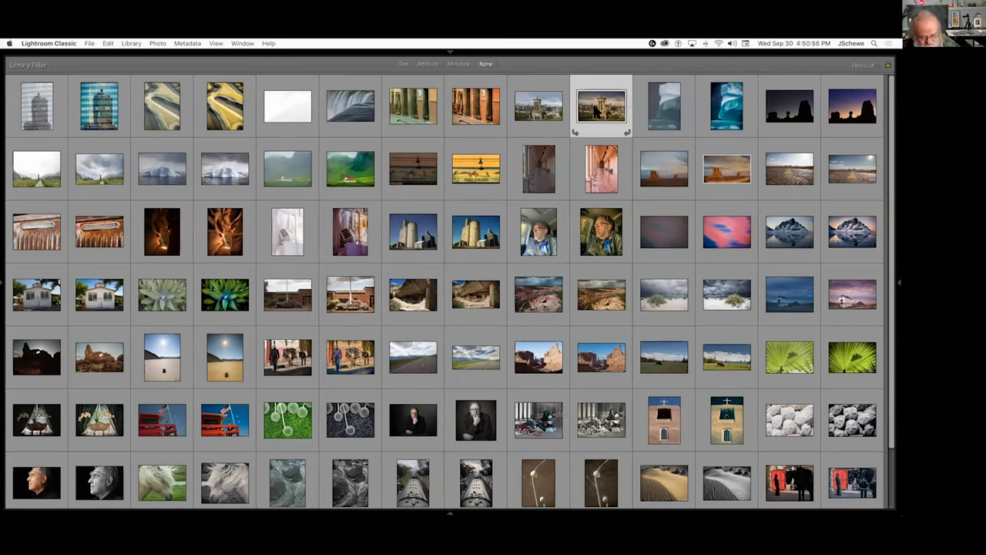
{"action": "key", "text": "d"}
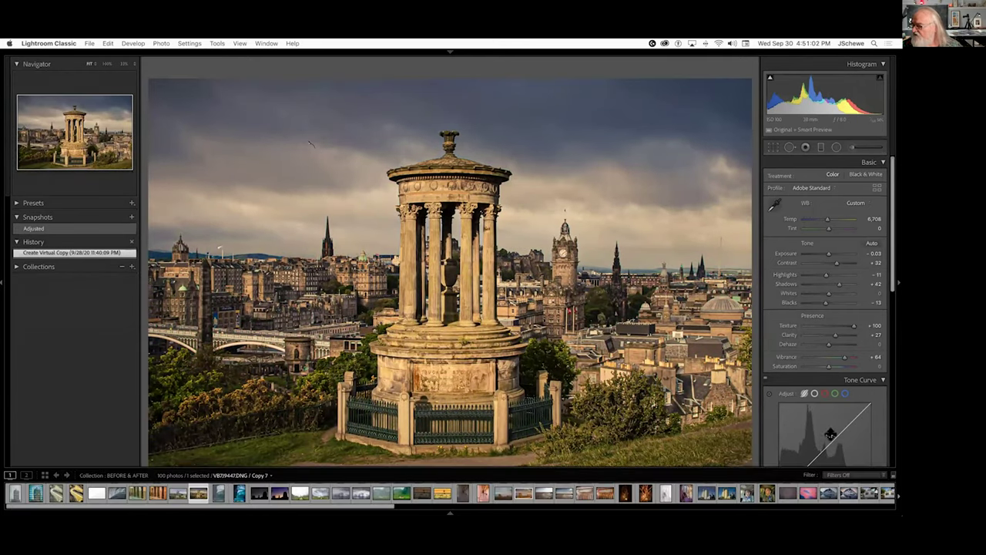
{"action": "left_click", "coordinate": [857, 500]}
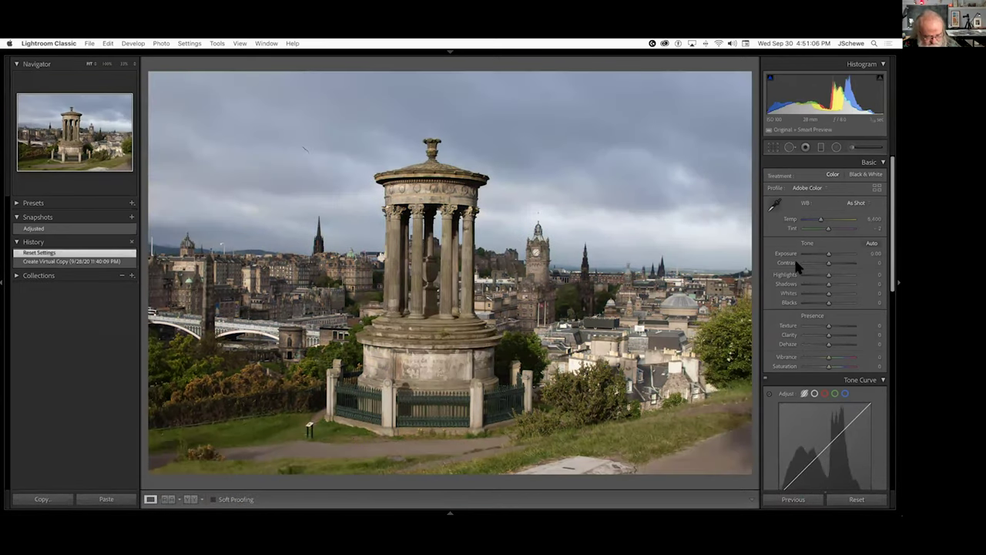
{"action": "key", "text": "r"}
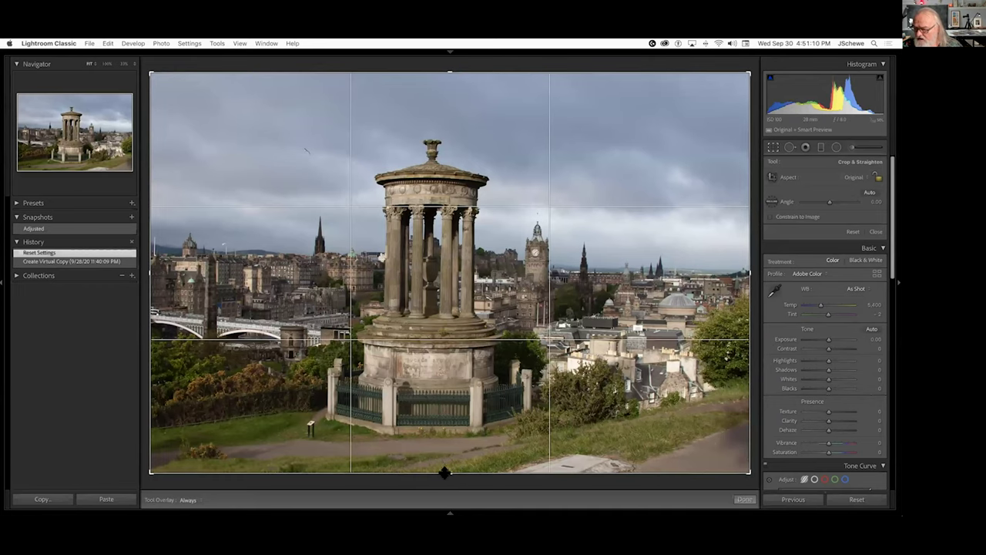
Raise the bottom crop edge in two passes to trim the foreground, then commit the crop
{"action": "left_click_drag", "start_coordinate": [444, 471], "coordinate": [443, 463]}
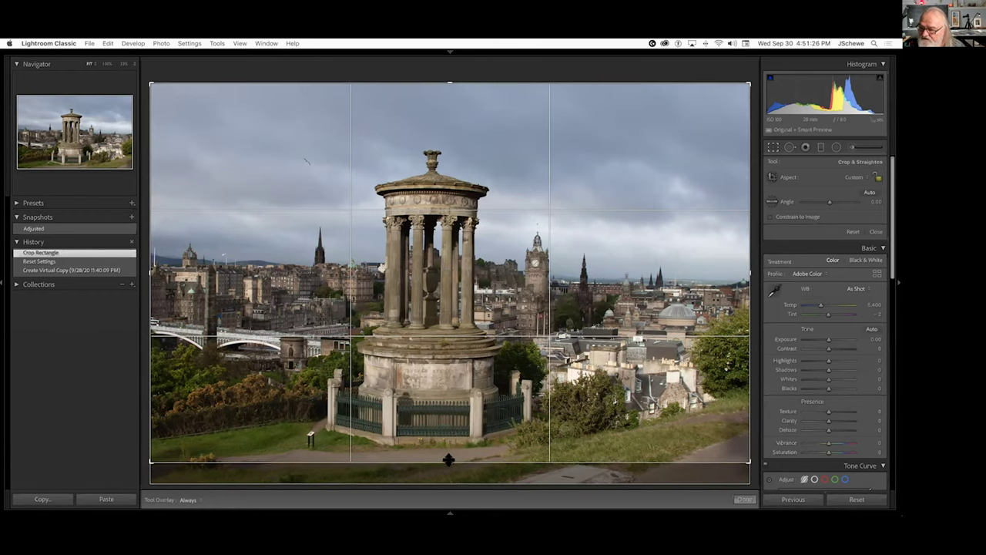
{"action": "left_click_drag", "start_coordinate": [448, 460], "coordinate": [448, 455]}
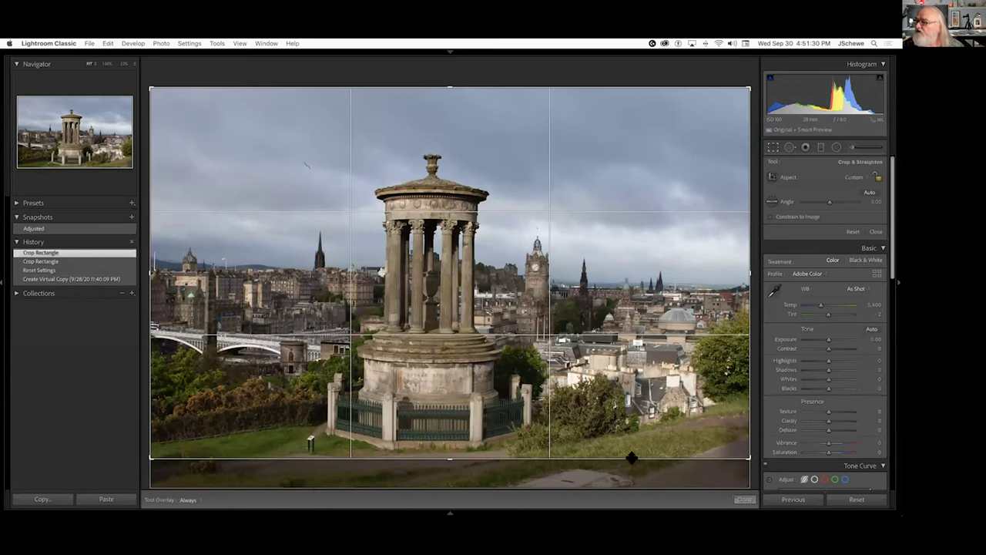
{"action": "key", "text": "Return"}
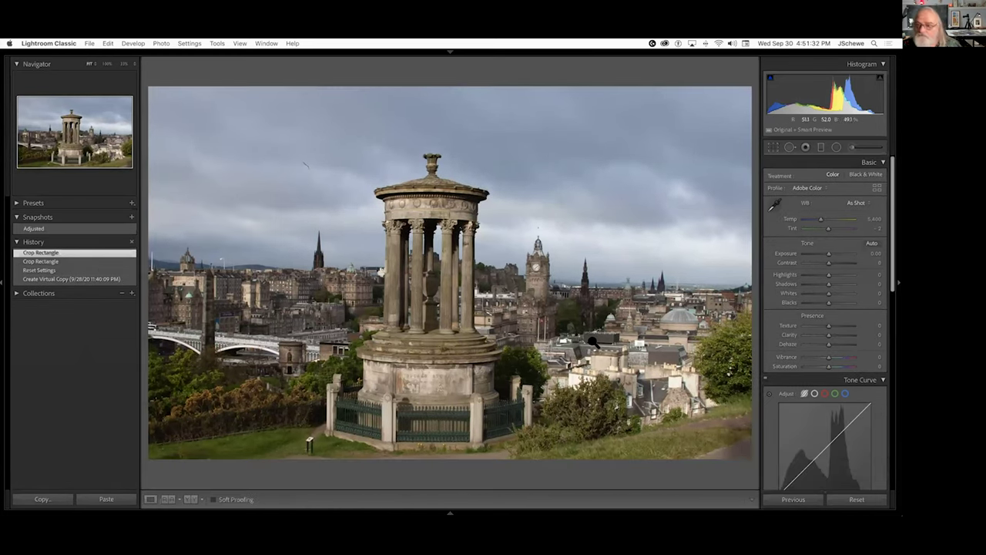
Apply Auto tone to the monument photo and warm its white balance Temp to 6,223
{"action": "left_click", "coordinate": [871, 244]}
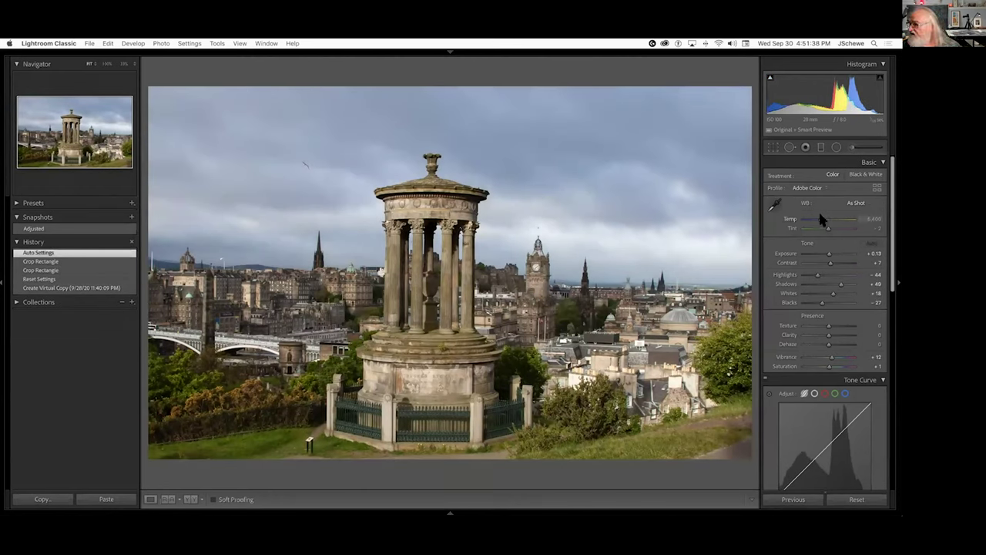
{"action": "scroll", "coordinate": [820, 216], "scroll_direction": "down", "scroll_amount": 5}
{"action": "scroll", "coordinate": [821, 217], "scroll_direction": "up", "scroll_amount": 2}
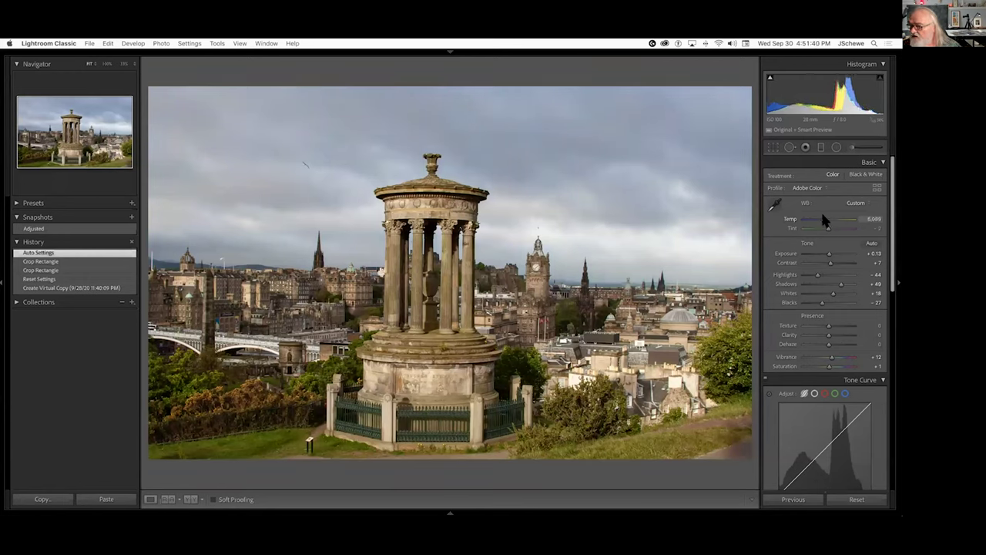
{"action": "scroll", "coordinate": [825, 220], "scroll_direction": "up", "scroll_amount": 2}
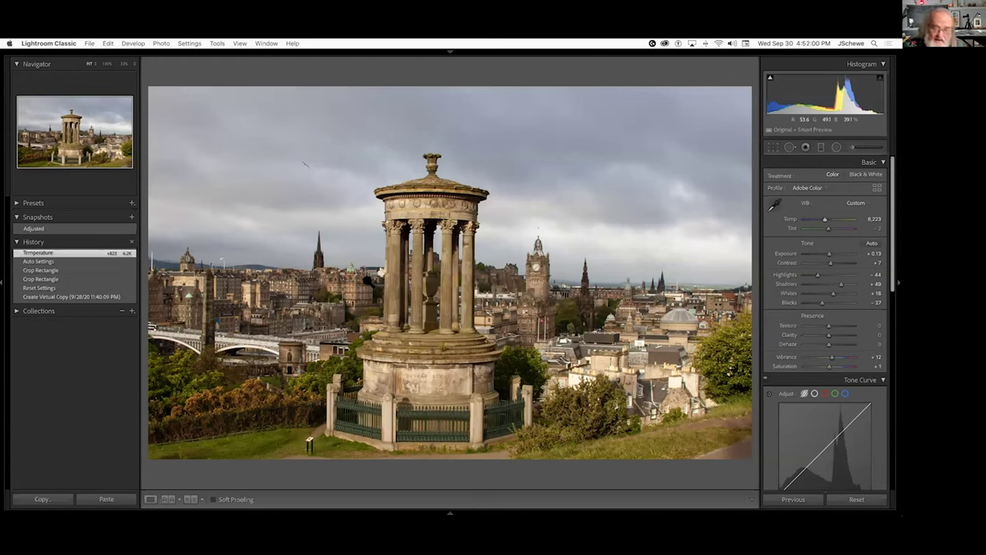
Add a graduated filter over the sky with exposure −0.47, contrast 14, blacks −16, clarity 82, temp −3
{"action": "left_click", "coordinate": [821, 148]}
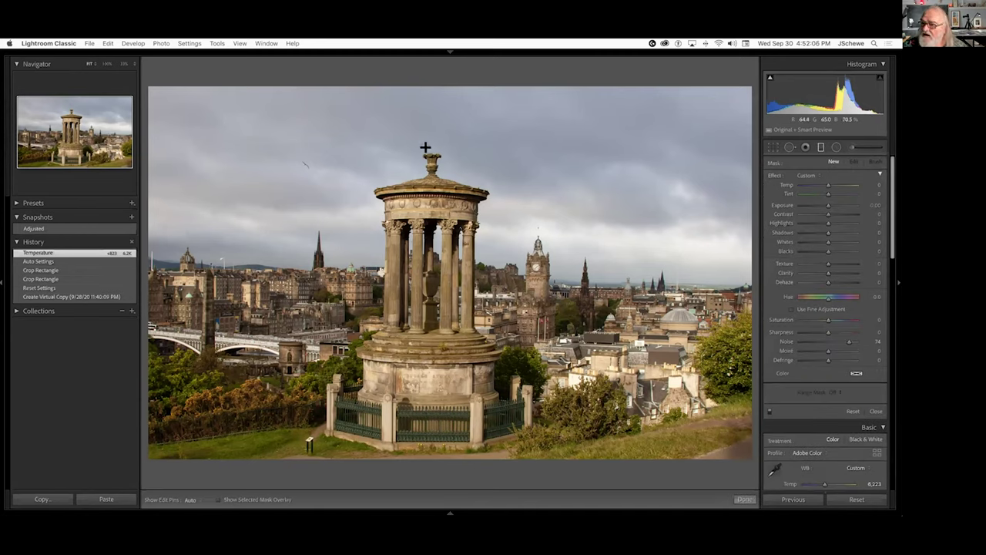
{"action": "left_click_drag", "start_coordinate": [425, 148], "coordinate": [425, 285]}
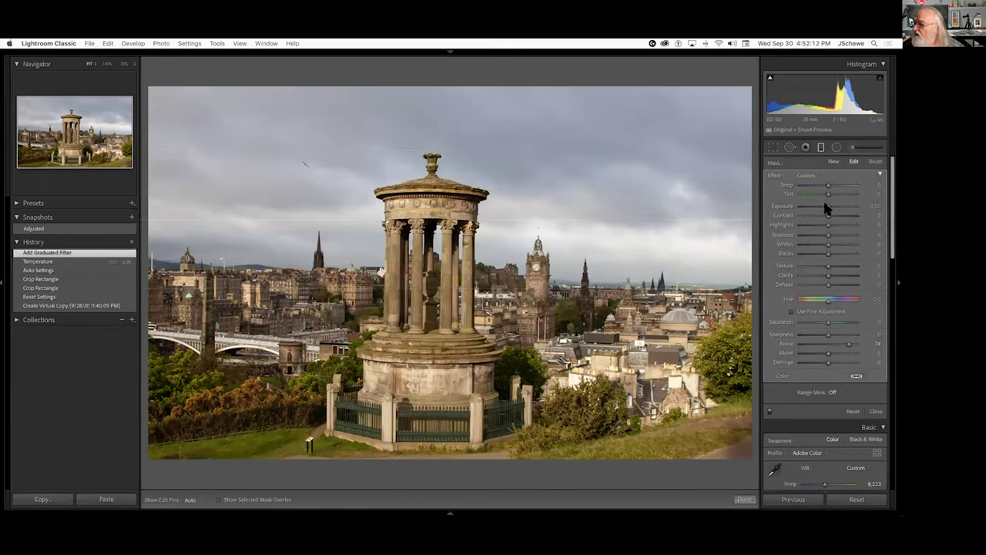
{"action": "left_click_drag", "start_coordinate": [828, 208], "coordinate": [829, 214]}
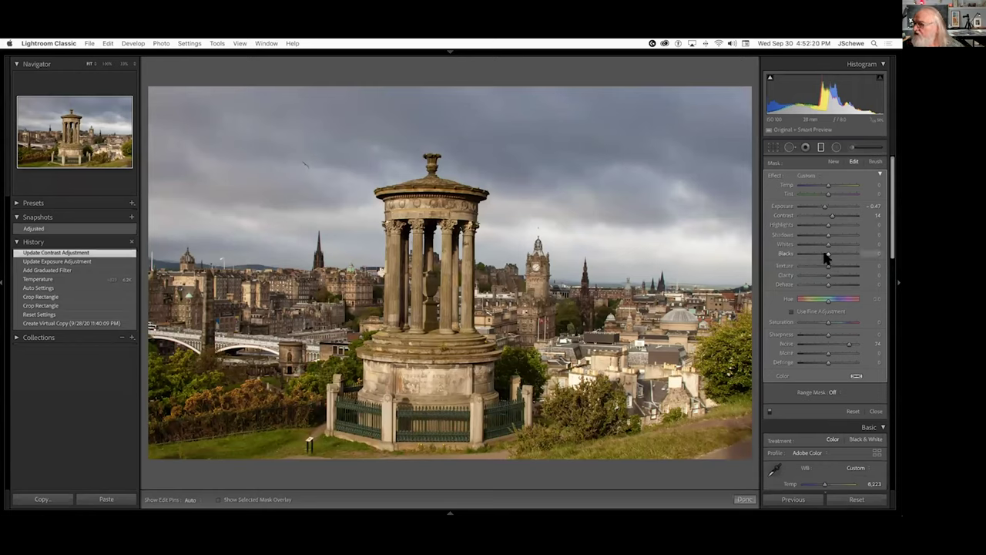
{"action": "left_click_drag", "start_coordinate": [825, 257], "coordinate": [852, 279]}
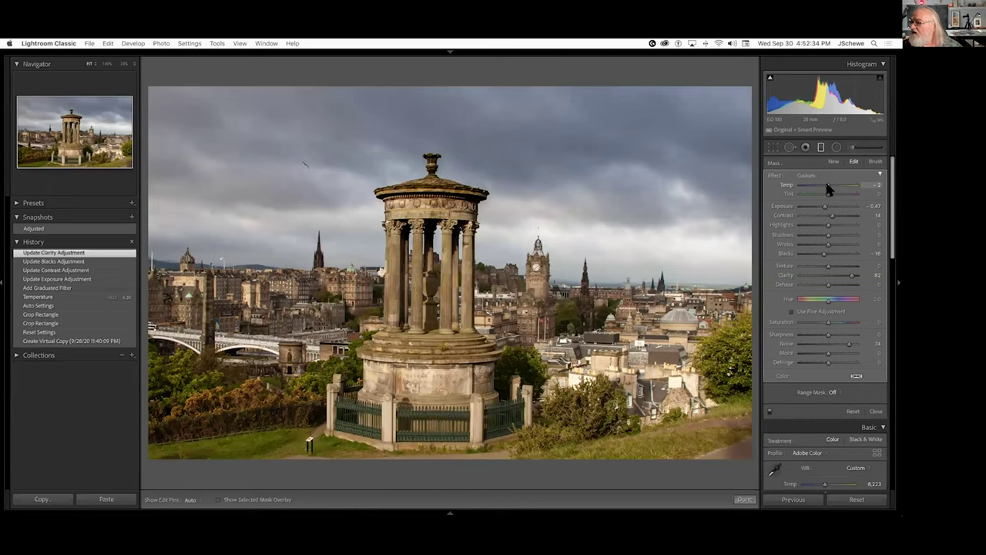
{"action": "left_click_drag", "start_coordinate": [827, 185], "coordinate": [824, 184]}
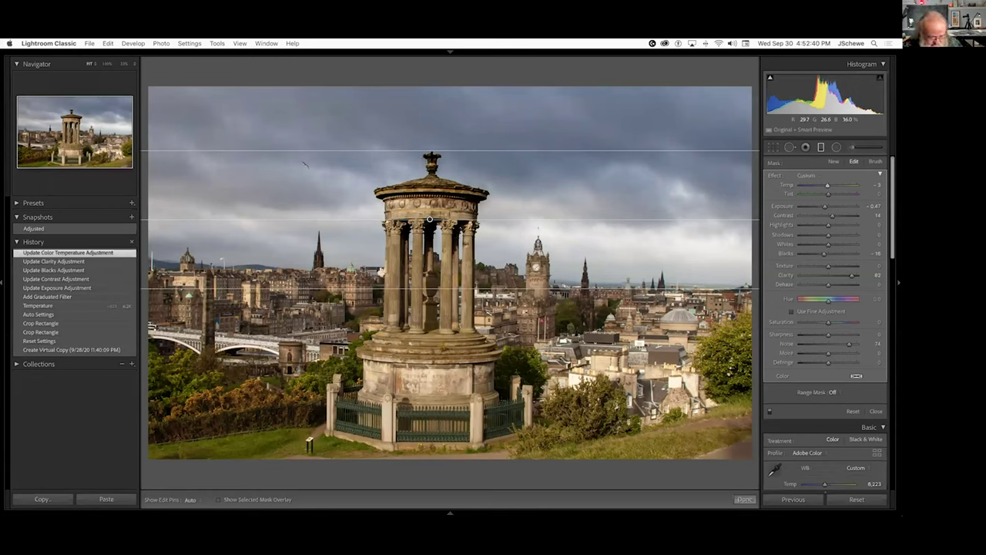
Switch the graduated filter to brush editing, show the mask overlay and set the brush to erase
{"action": "left_click", "coordinate": [875, 161]}
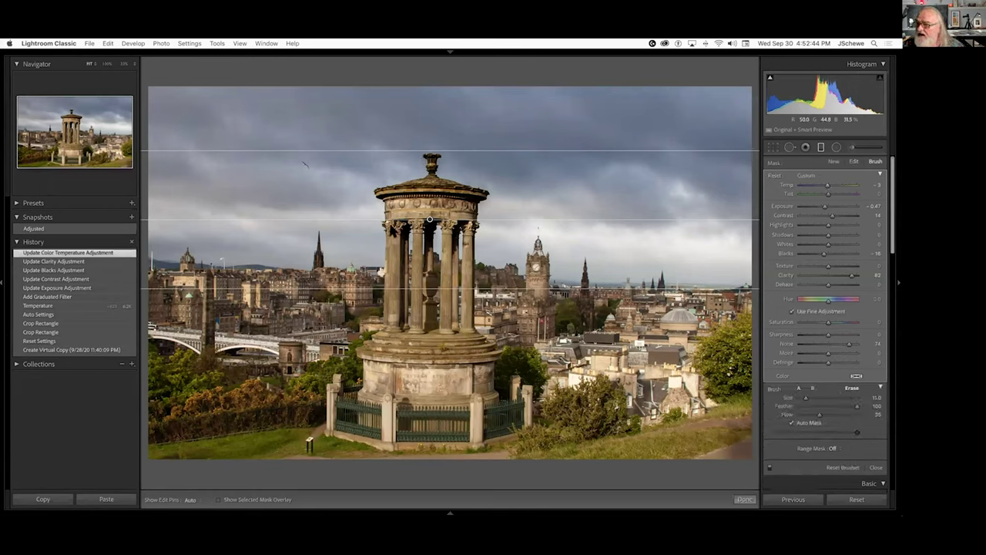
{"action": "left_click", "coordinate": [219, 499]}
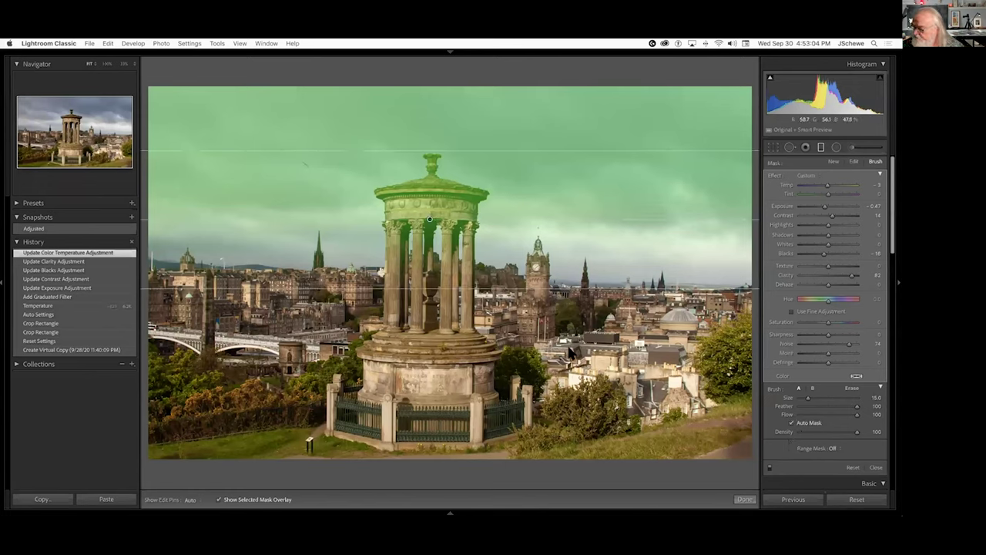
{"action": "key", "text": "alt"}
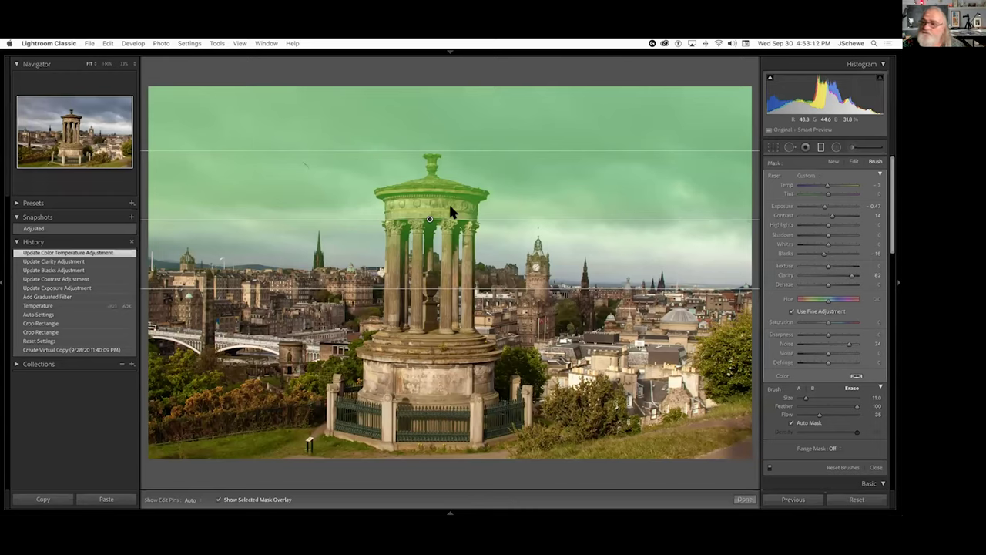
{"action": "key", "text": "h"}
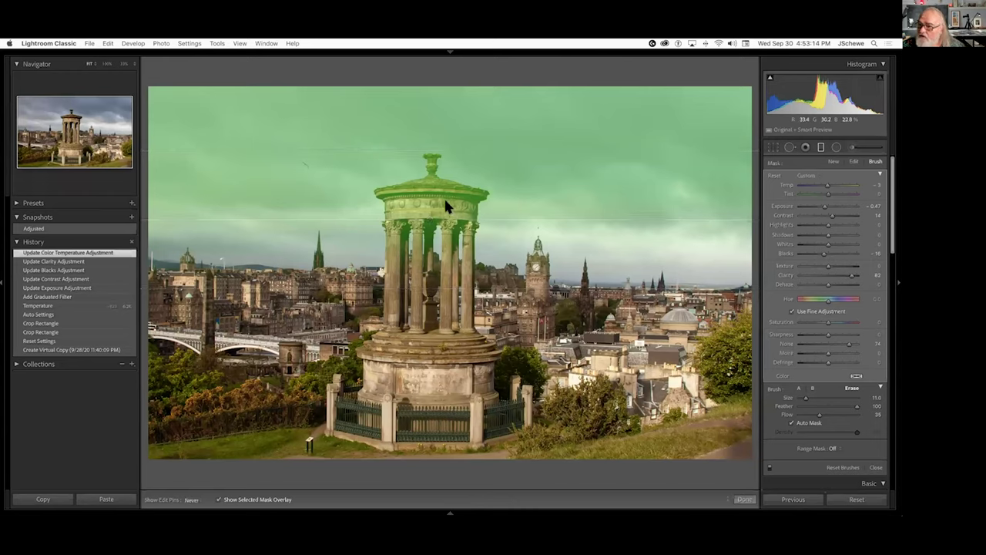
Erase the mask over the monument's finial and across its top
{"action": "left_click", "coordinate": [390, 205]}
{"action": "left_click_drag", "start_coordinate": [434, 188], "coordinate": [420, 151]}
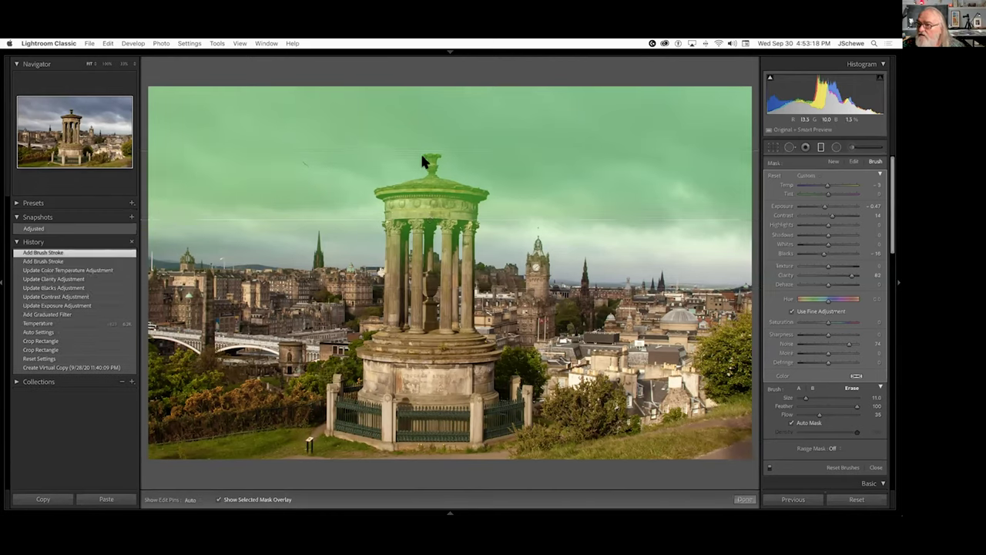
{"action": "key", "text": "h"}
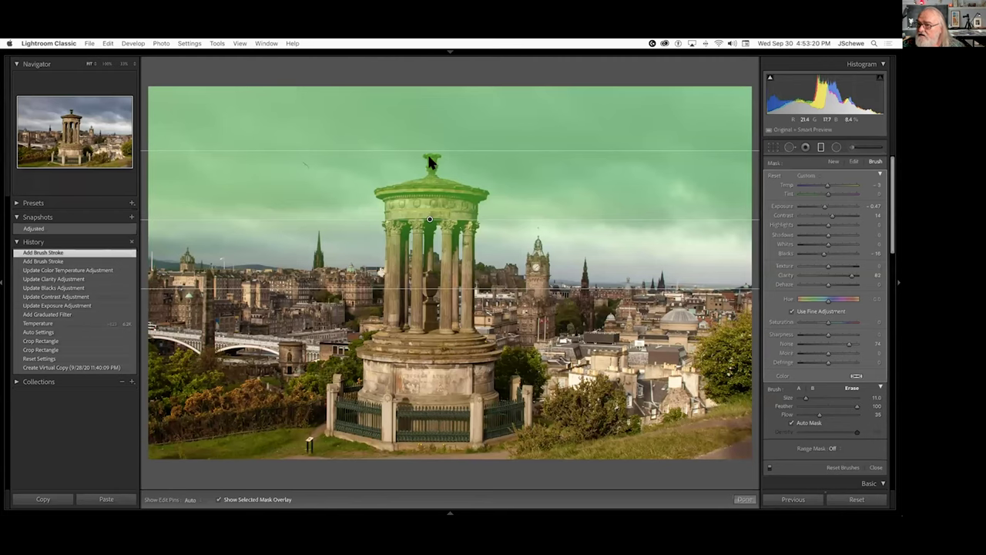
{"action": "left_click", "coordinate": [428, 157]}
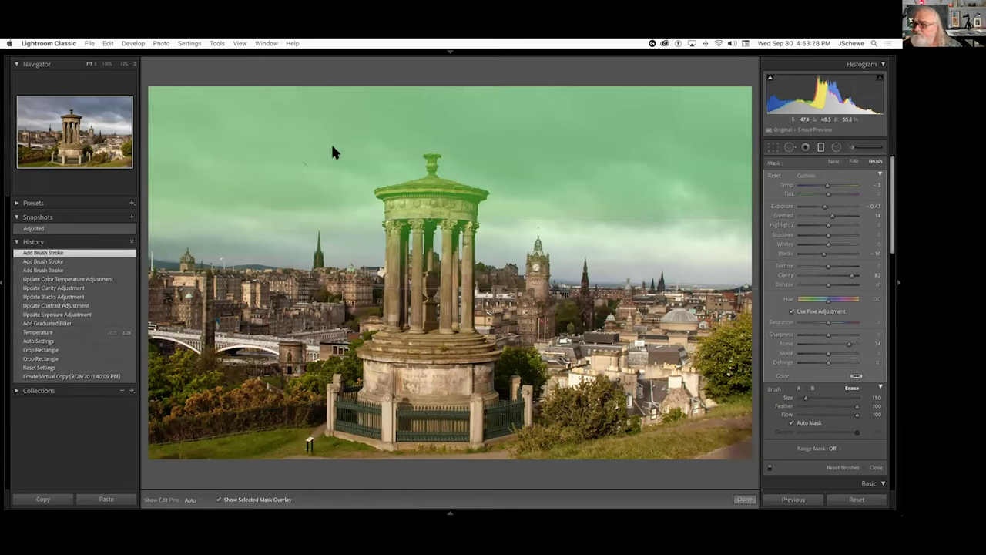
{"action": "left_click_drag", "start_coordinate": [455, 205], "coordinate": [390, 205]}
{"action": "key", "text": "h"}
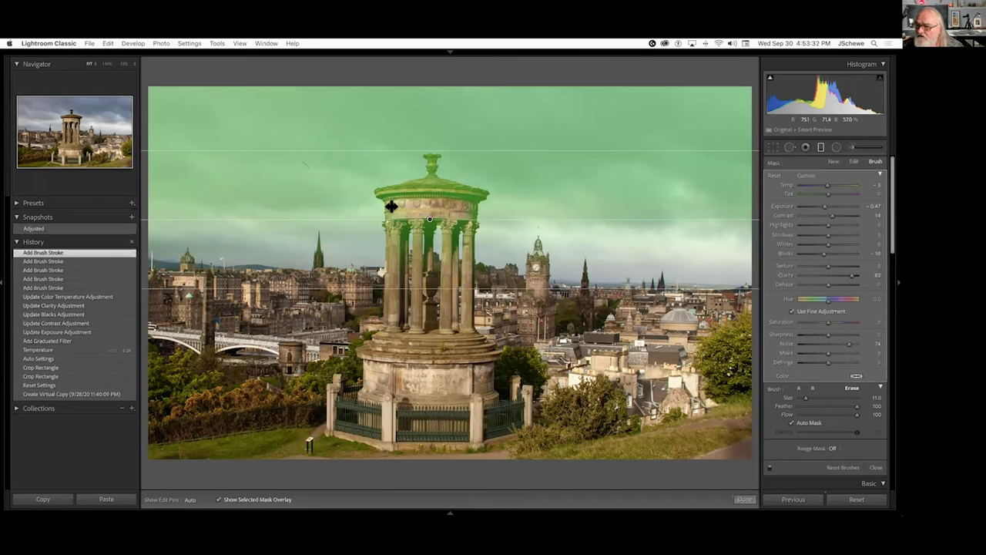
Erase the mask down the columns, between them and along the dome
{"action": "left_click_drag", "start_coordinate": [386, 283], "coordinate": [411, 249]}
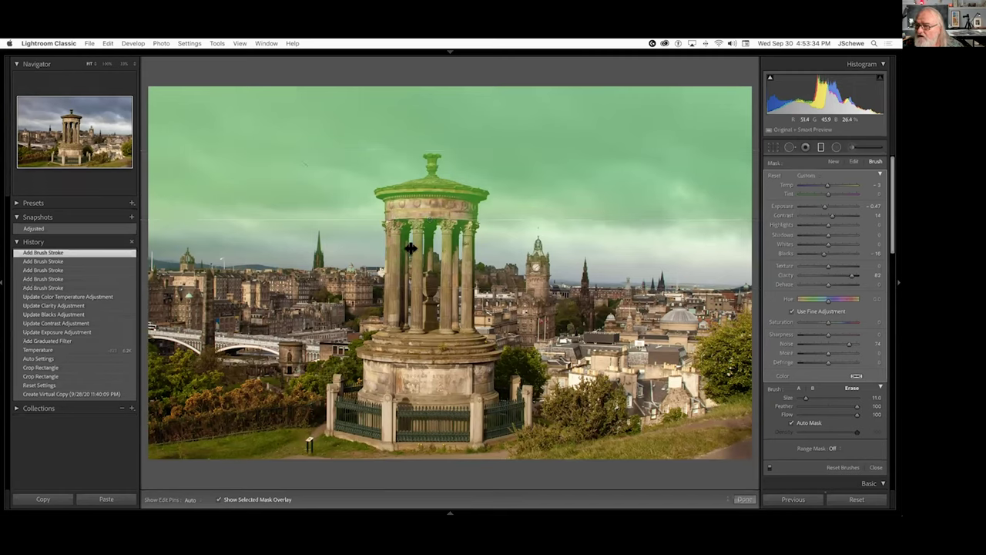
{"action": "key", "text": "h"}
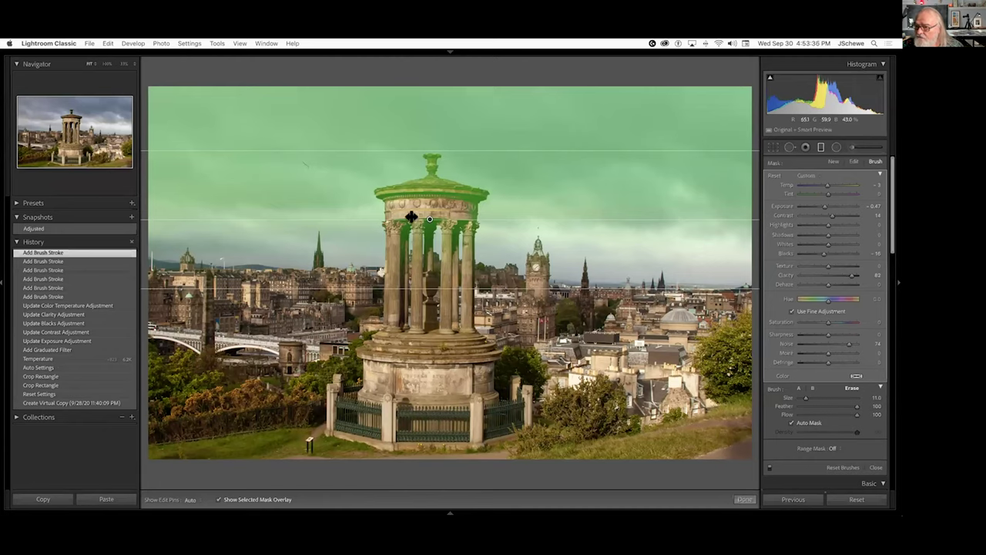
{"action": "key", "text": "h"}
{"action": "left_click_drag", "start_coordinate": [418, 268], "coordinate": [438, 208]}
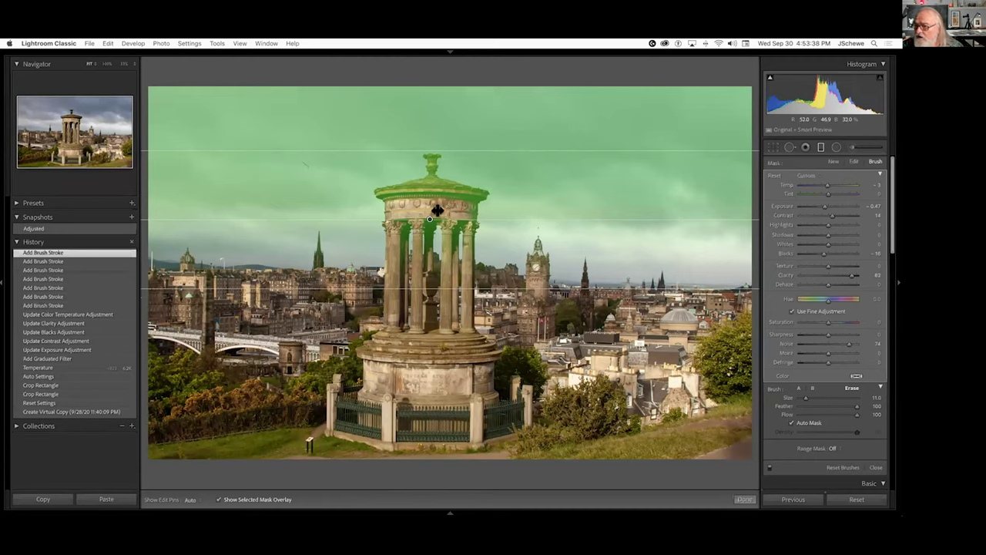
{"action": "left_click_drag", "start_coordinate": [445, 286], "coordinate": [472, 211]}
{"action": "left_click", "coordinate": [463, 264]}
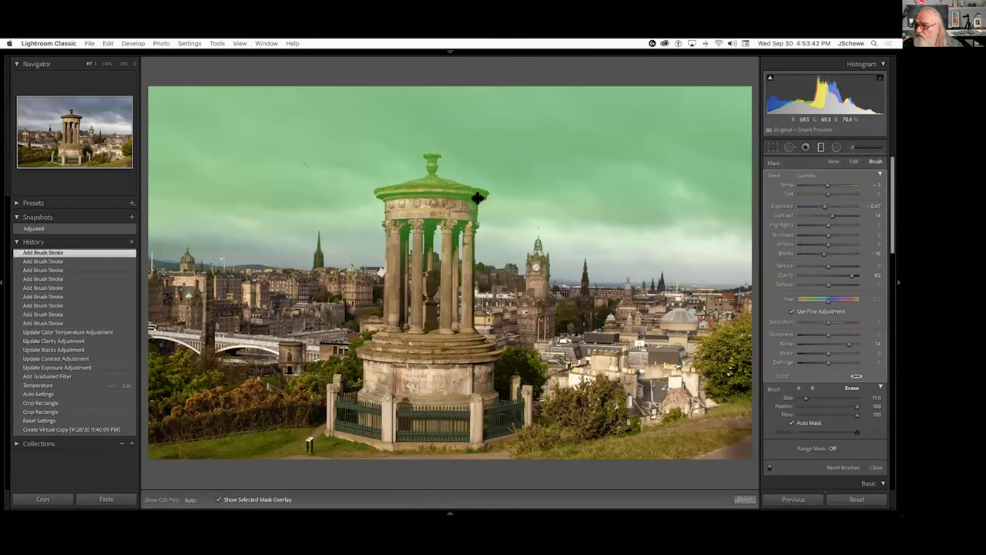
{"action": "mouse_move", "coordinate": [461, 191]}
{"action": "left_mouse_down"}
{"action": "mouse_move", "coordinate": [374, 191]}
{"action": "mouse_move", "coordinate": [416, 190]}
{"action": "left_mouse_up"}
Touch up the mask around the finial and dome edges, then hide the overlay
{"action": "key", "text": "h"}
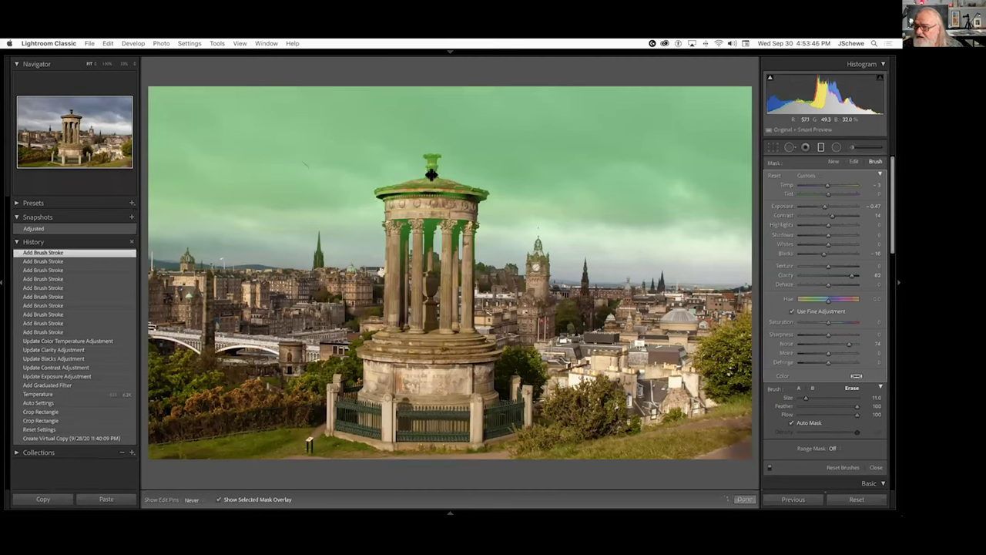
{"action": "left_click", "coordinate": [430, 154]}
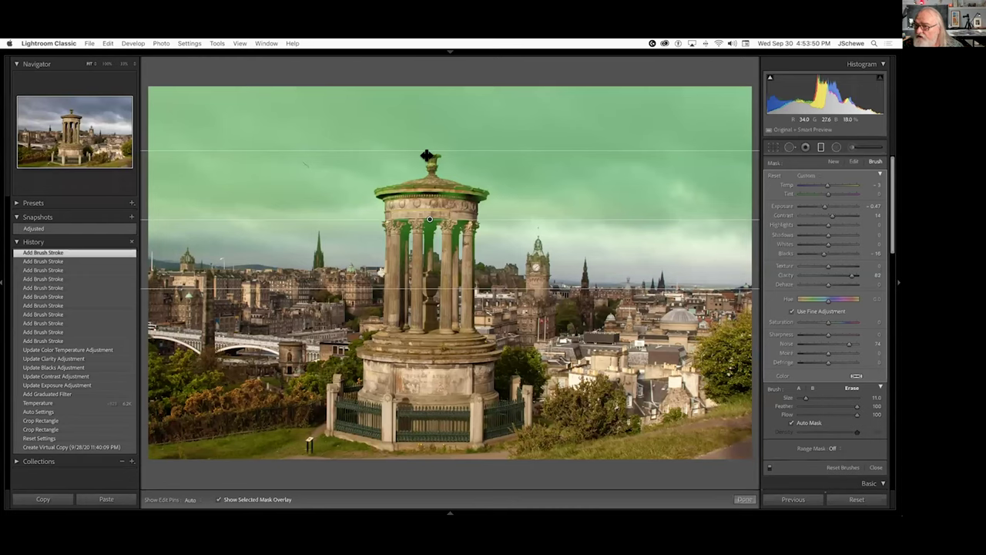
{"action": "left_click_drag", "start_coordinate": [428, 156], "coordinate": [432, 164]}
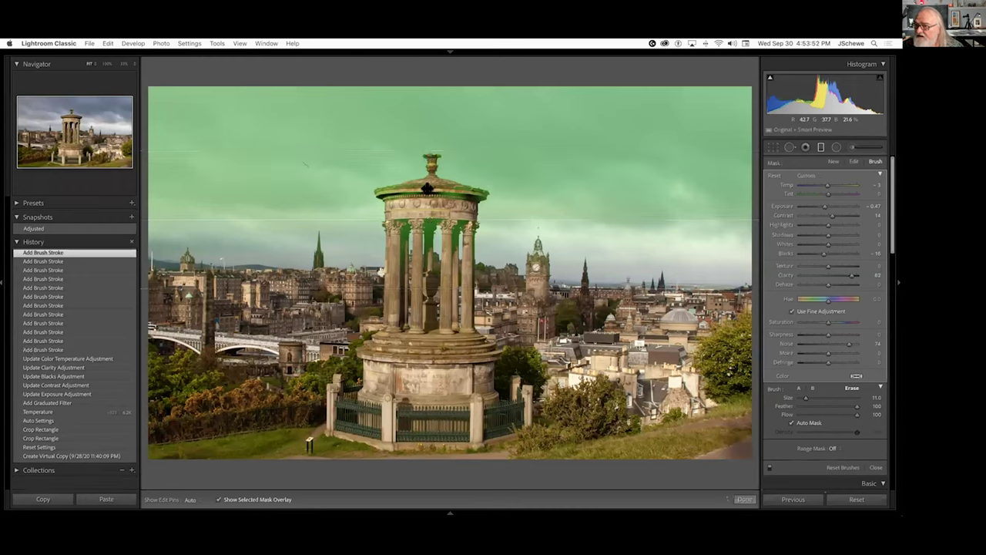
{"action": "left_click", "coordinate": [429, 185]}
{"action": "left_click", "coordinate": [471, 193]}
{"action": "key", "text": "h"}
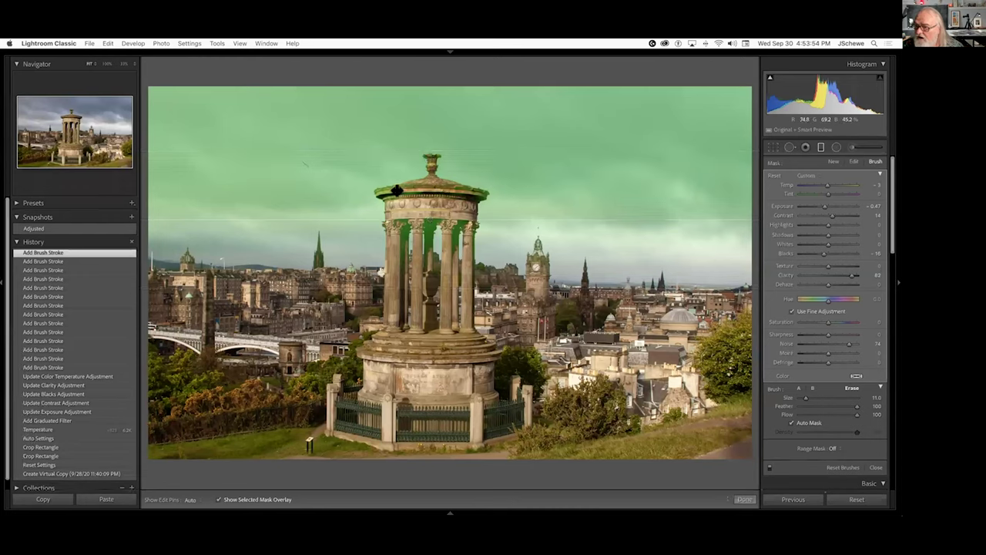
{"action": "left_click", "coordinate": [397, 191], "text": "alt"}
{"action": "left_click", "coordinate": [407, 190], "text": "alt"}
{"action": "key", "text": "h"}
{"action": "key", "text": "o"}
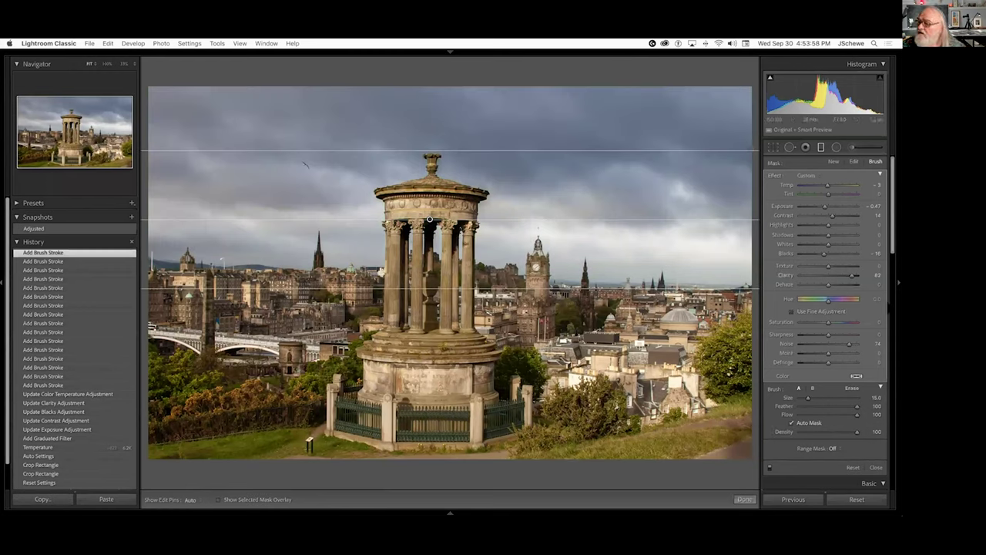
Compare the graduated filter off and on, then view the Adjusted snapshot
{"action": "left_click", "coordinate": [769, 469]}
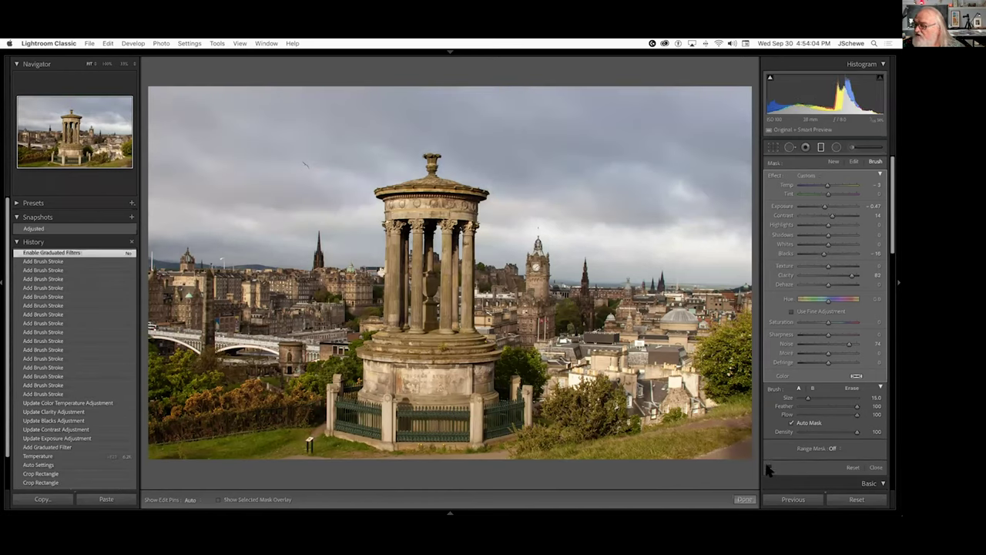
{"action": "left_click", "coordinate": [769, 469]}
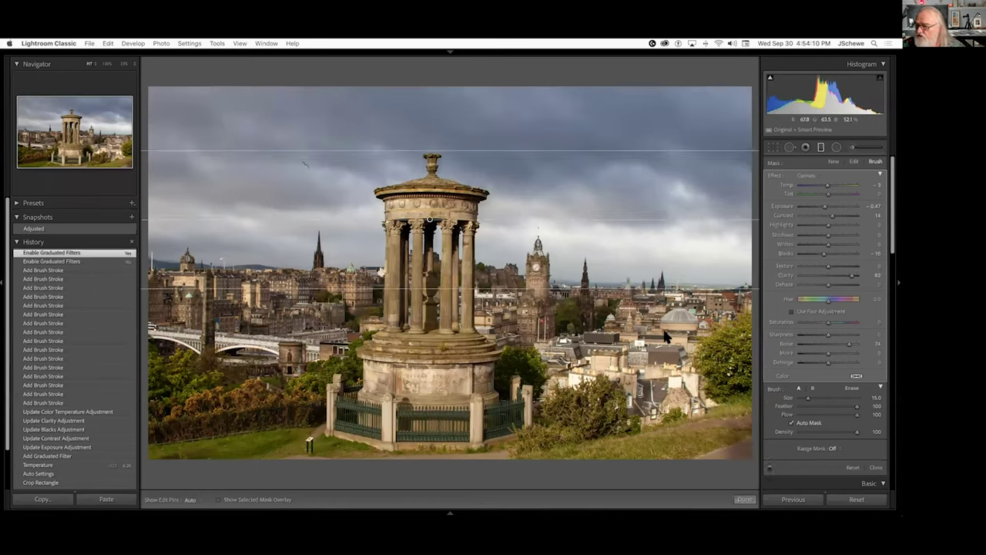
{"action": "left_click", "coordinate": [36, 229]}
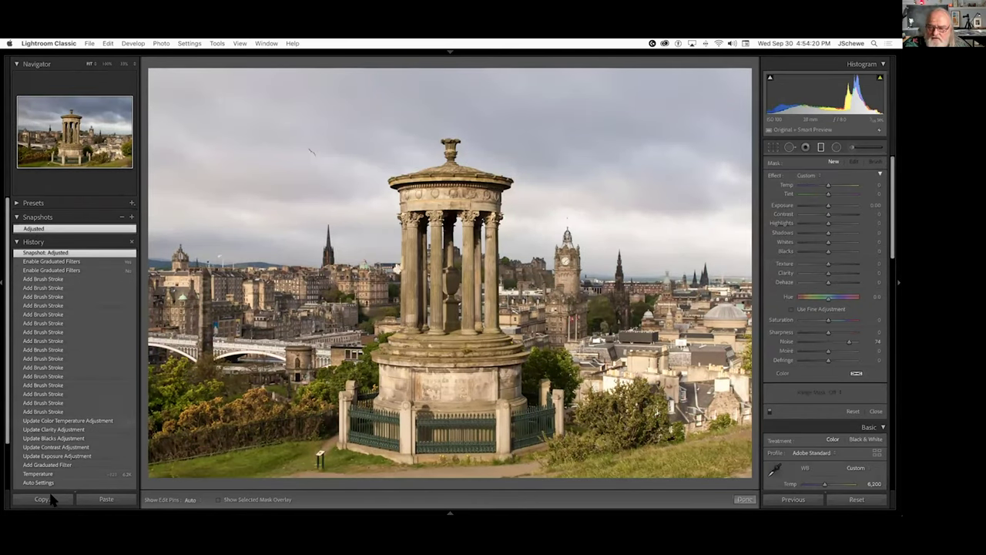
Revert the photo to the Create Virtual Copy state in History
{"action": "scroll", "coordinate": [67, 412], "scroll_direction": "down", "scroll_amount": 1}
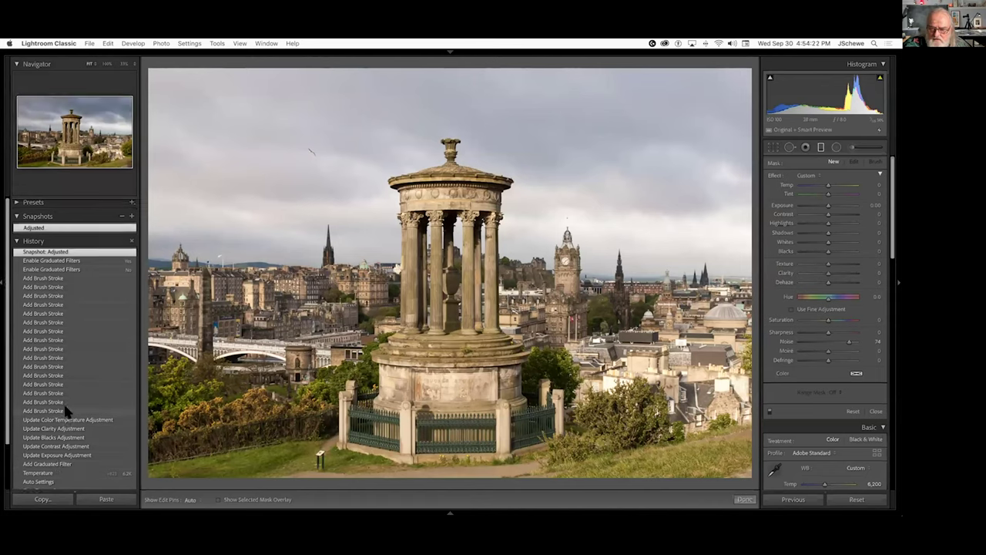
{"action": "scroll", "coordinate": [67, 412], "scroll_direction": "down", "scroll_amount": 3}
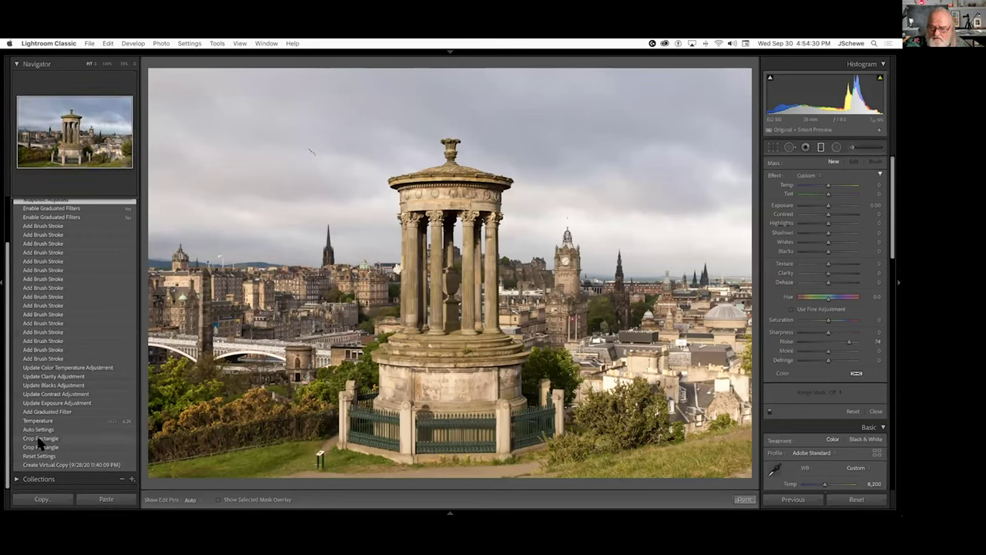
{"action": "left_click", "coordinate": [40, 465]}
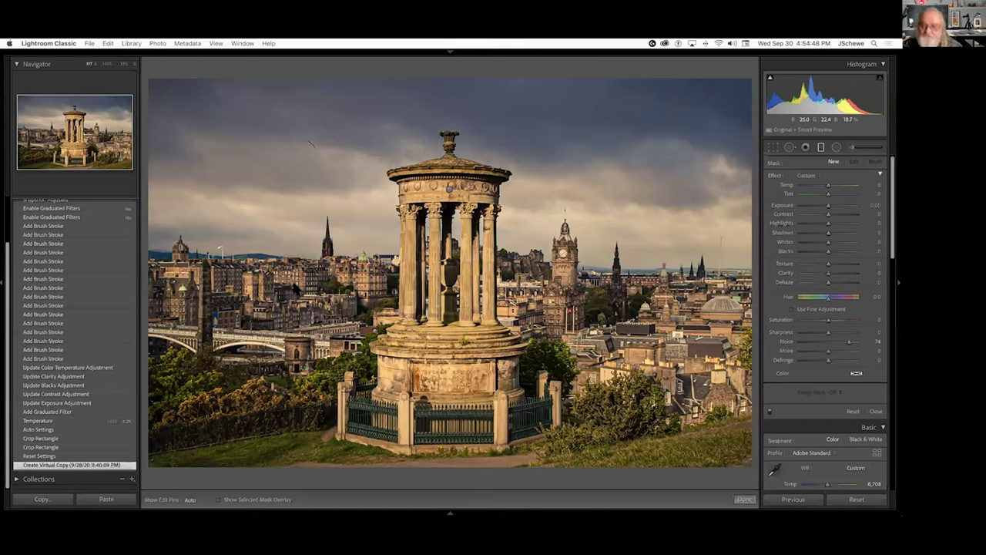
Compare the two agave photos side by side in Library, then open the virtual copy in Develop
{"action": "key", "text": "g"}
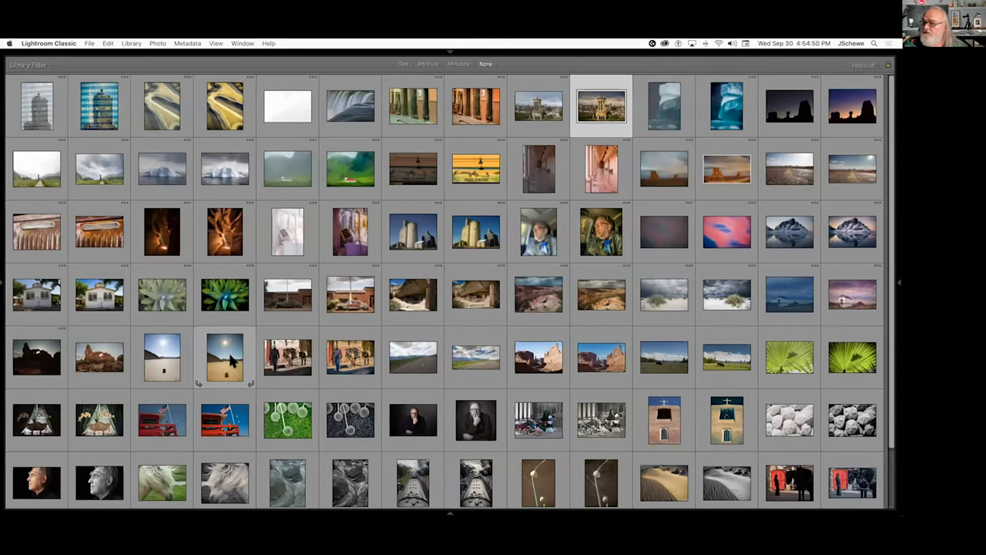
{"action": "scroll", "coordinate": [278, 361], "scroll_direction": "down", "scroll_amount": 2}
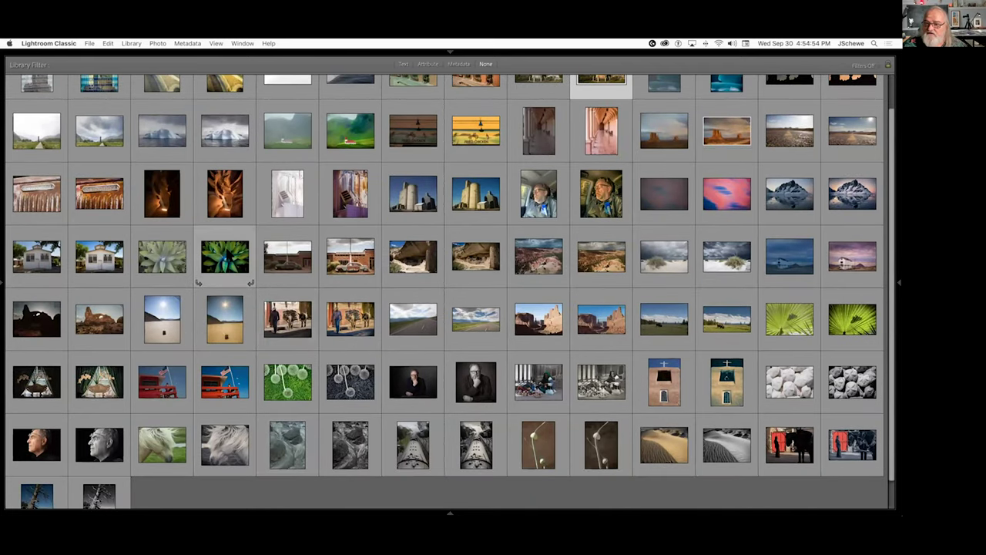
{"action": "left_click", "coordinate": [233, 261]}
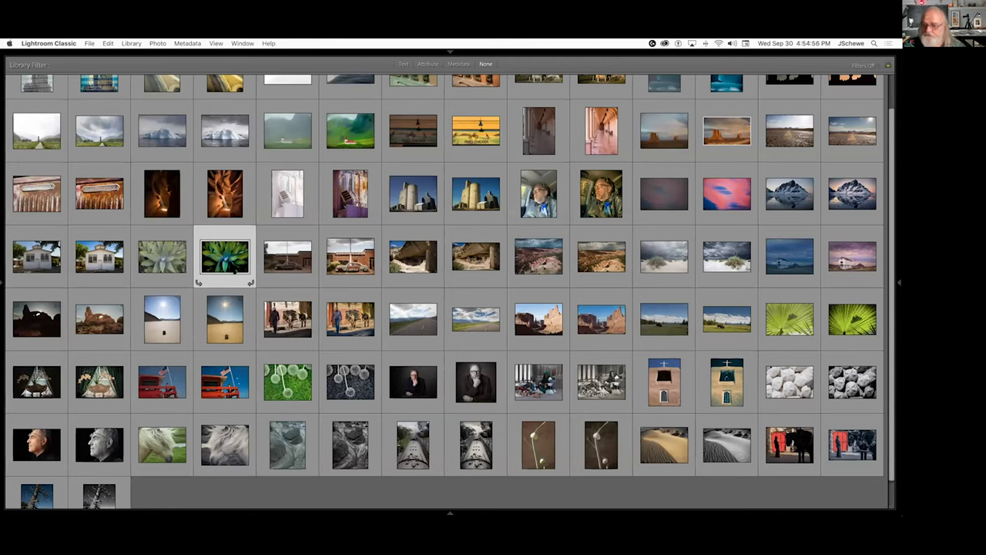
{"action": "left_click", "coordinate": [160, 257], "text": "super"}
{"action": "key", "text": "c"}
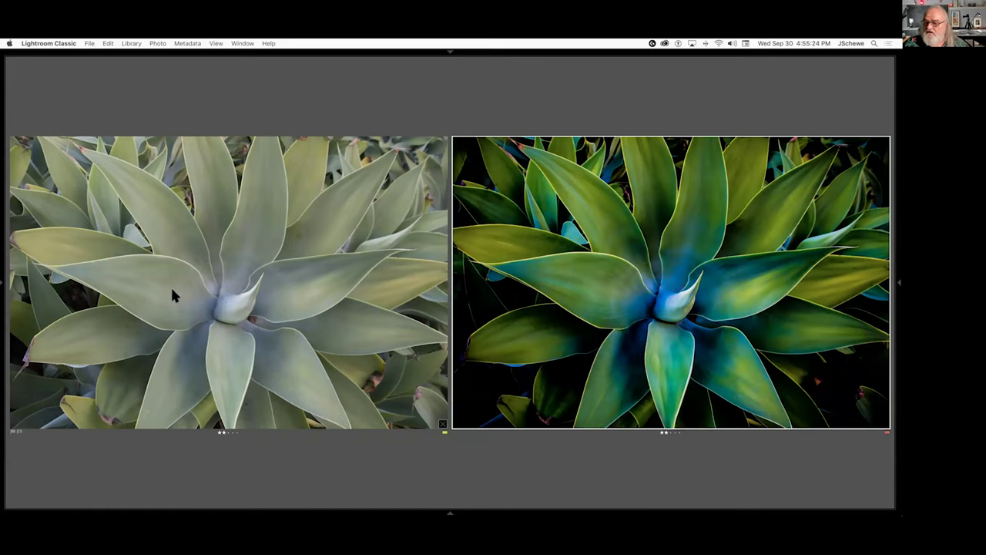
{"action": "key", "text": "d"}
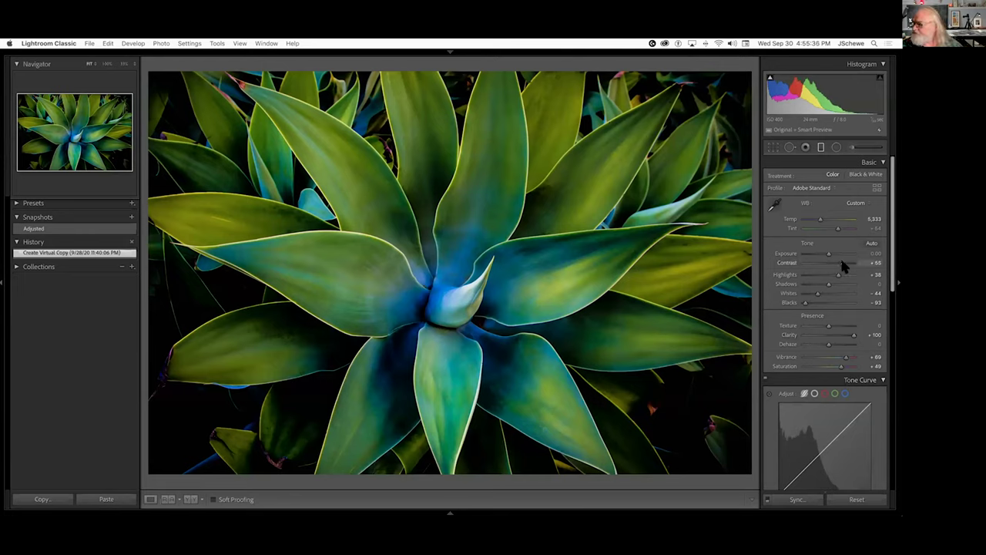
Raise the agave's contrast to +55 and pick the Adjustment Brush
{"action": "left_click_drag", "start_coordinate": [842, 263], "coordinate": [847, 266]}
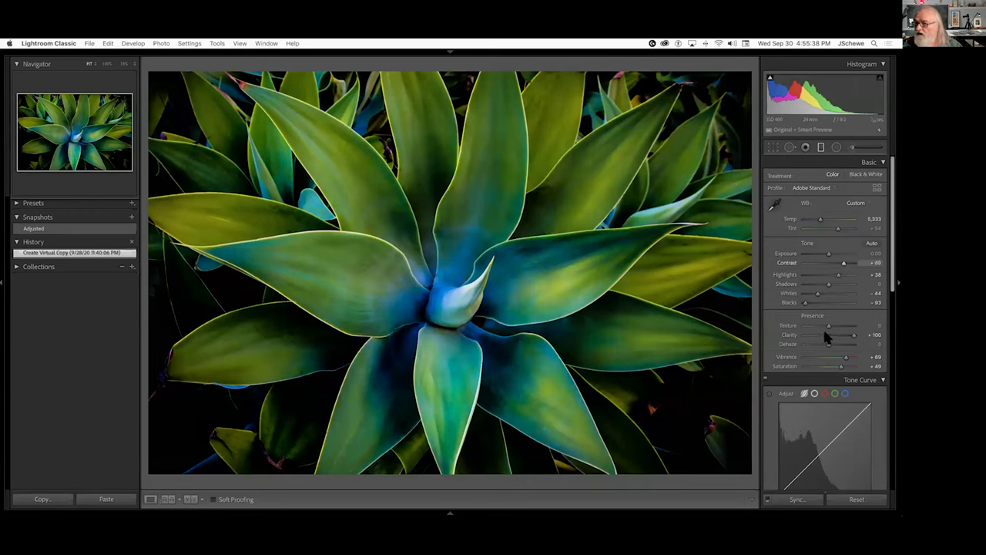
{"action": "left_click", "coordinate": [852, 147]}
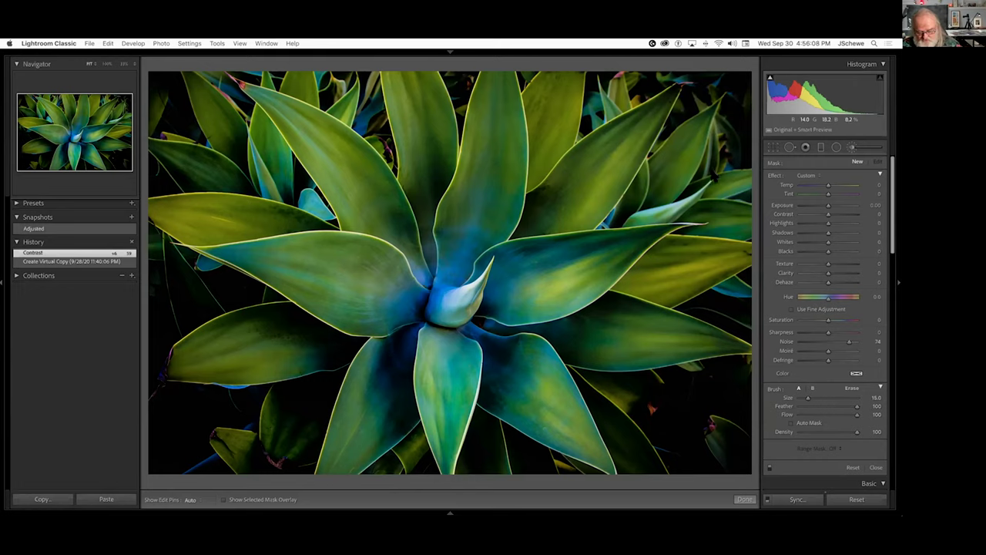
Paint mask strokes along the image's top and over the agave leaves with the overlay shown
{"action": "scroll", "coordinate": [697, 198], "scroll_direction": "up", "scroll_amount": 2}
{"action": "scroll", "coordinate": [697, 198], "scroll_direction": "up", "scroll_amount": 3}
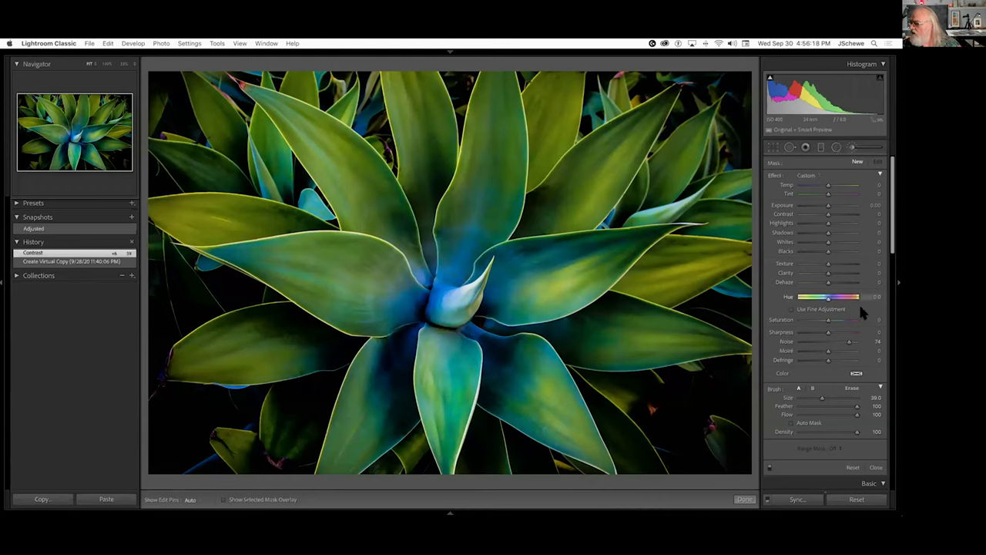
{"action": "key", "text": "h"}
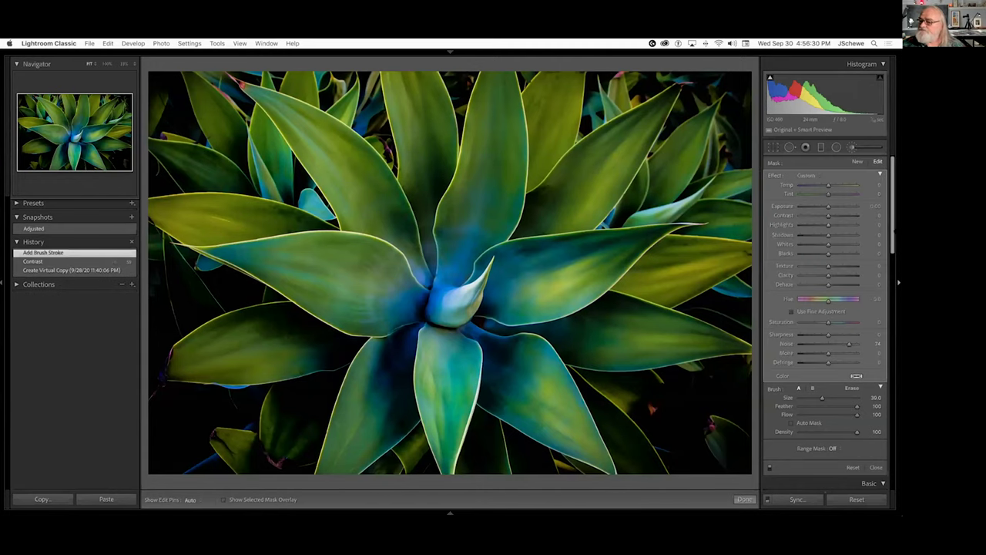
{"action": "key", "text": "o"}
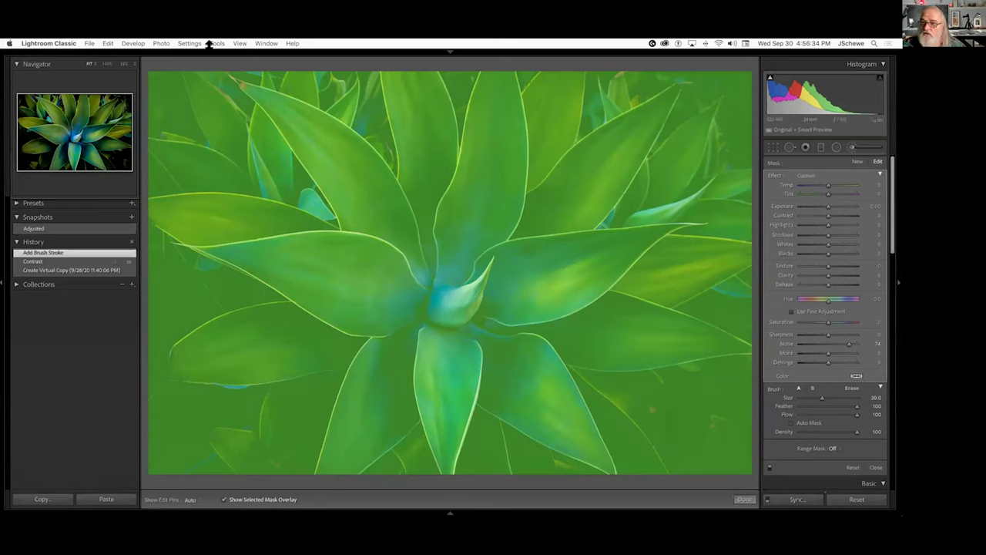
{"action": "key", "text": "h"}
{"action": "mouse_move", "coordinate": [216, 78]}
{"action": "left_mouse_down"}
{"action": "mouse_move", "coordinate": [480, 69]}
{"action": "mouse_move", "coordinate": [715, 76]}
{"action": "mouse_move", "coordinate": [703, 100]}
{"action": "left_mouse_up"}
{"action": "left_click_drag", "start_coordinate": [468, 385], "coordinate": [189, 394]}
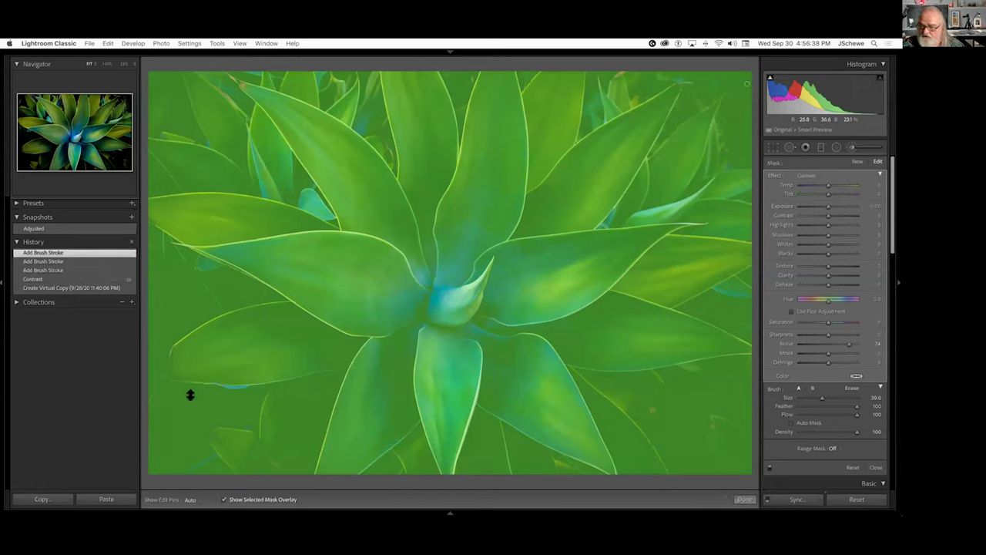
{"action": "left_click", "coordinate": [752, 365]}
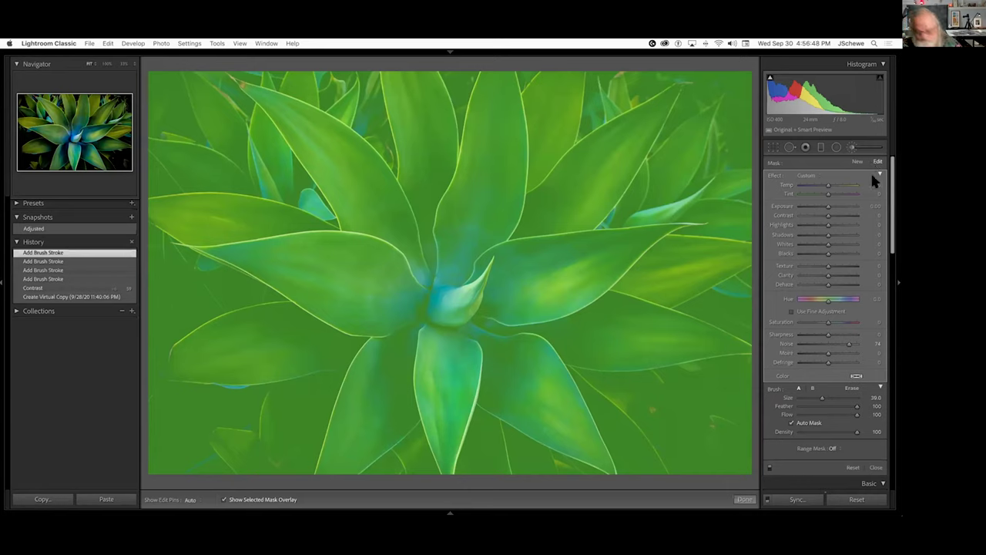
Switch the brush to erase and raise its size to 42
{"action": "key", "text": "alt"}
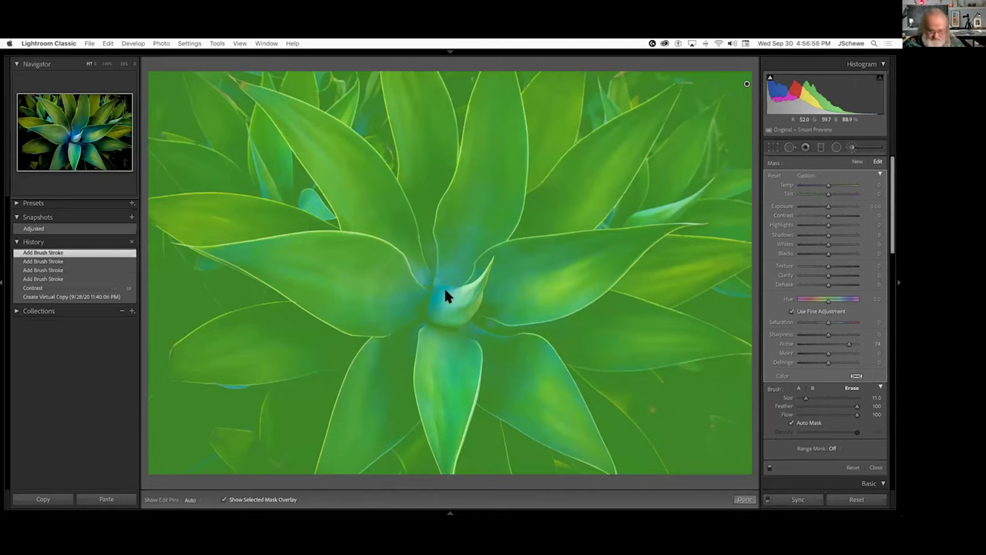
{"action": "scroll", "coordinate": [445, 291], "scroll_direction": "up", "scroll_amount": 1}
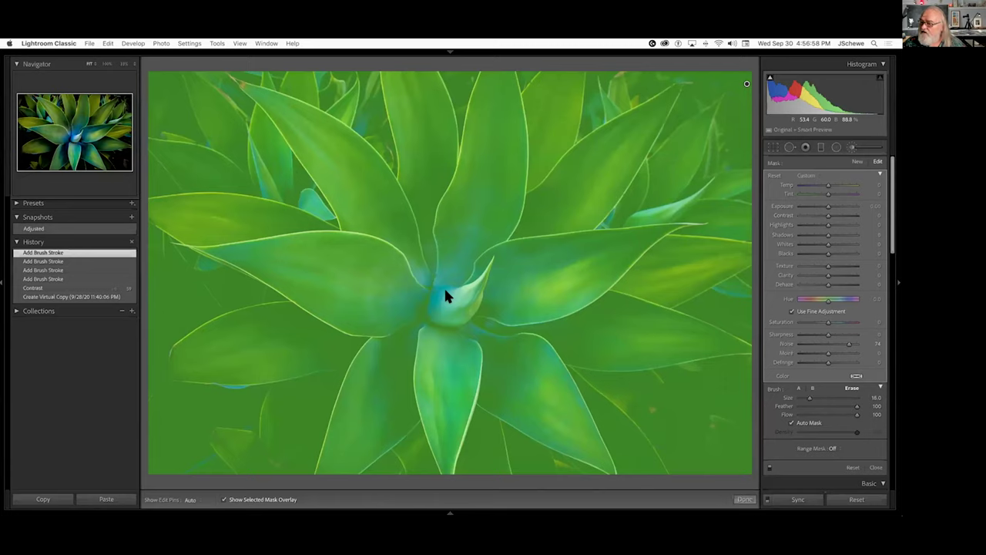
{"action": "scroll", "coordinate": [445, 292], "scroll_direction": "up", "scroll_amount": 2}
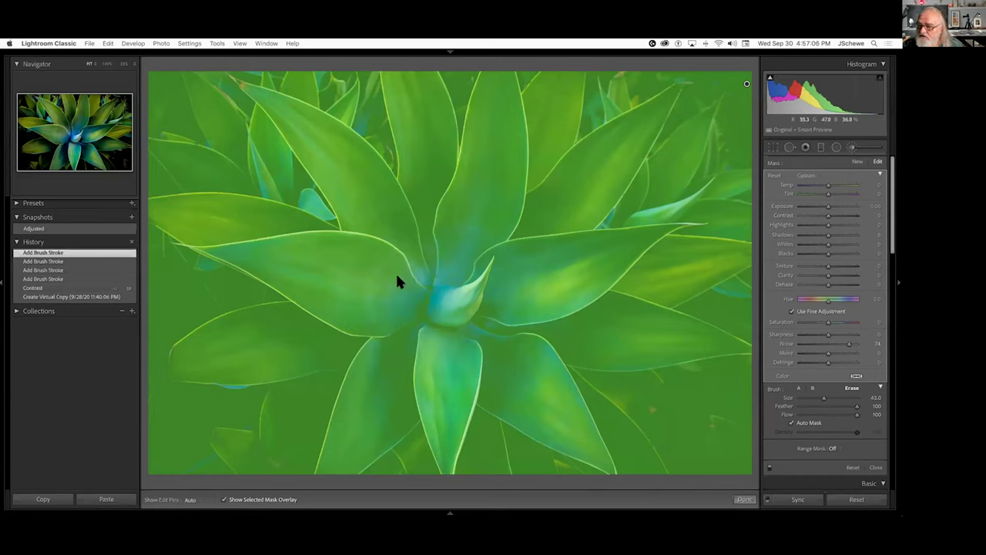
{"action": "scroll", "coordinate": [412, 302], "scroll_direction": "up", "scroll_amount": 1}
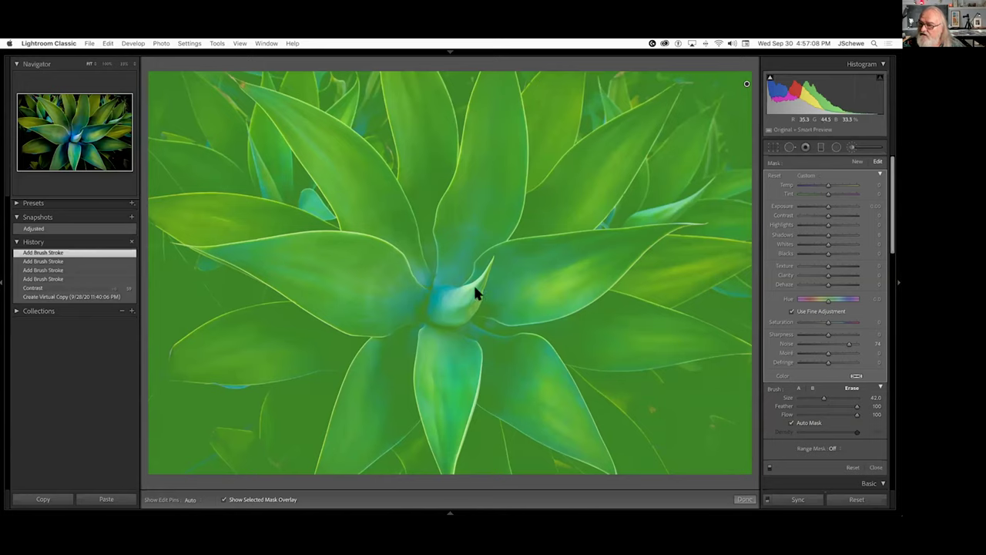
Erase the mask from the plant centre, the right leaf and the lower leaves
{"action": "mouse_move", "coordinate": [473, 283]}
{"action": "left_mouse_down"}
{"action": "mouse_move", "coordinate": [388, 280]}
{"action": "mouse_move", "coordinate": [309, 252]}
{"action": "mouse_move", "coordinate": [263, 257]}
{"action": "mouse_move", "coordinate": [242, 246]}
{"action": "left_mouse_up"}
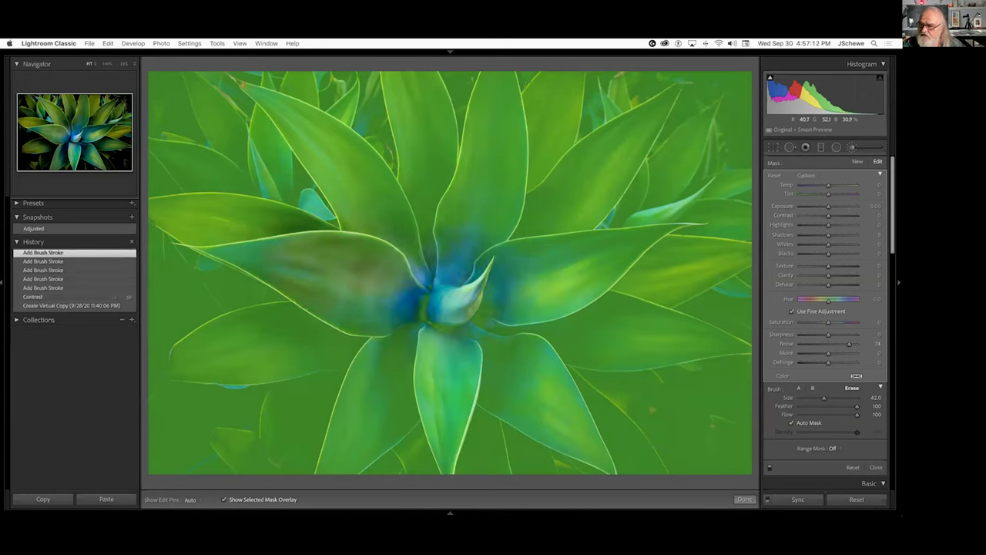
{"action": "mouse_move", "coordinate": [472, 286]}
{"action": "left_mouse_down"}
{"action": "mouse_move", "coordinate": [531, 284]}
{"action": "mouse_move", "coordinate": [625, 257]}
{"action": "left_mouse_up"}
{"action": "left_click_drag", "start_coordinate": [524, 258], "coordinate": [621, 245]}
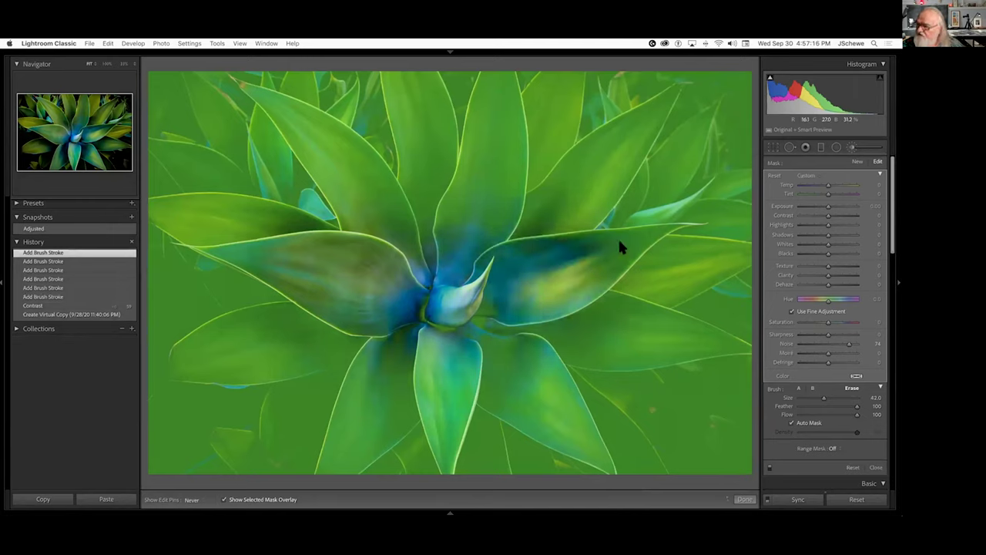
{"action": "mouse_move", "coordinate": [534, 379]}
{"action": "left_mouse_down"}
{"action": "mouse_move", "coordinate": [562, 418]}
{"action": "mouse_move", "coordinate": [517, 349]}
{"action": "mouse_move", "coordinate": [462, 335]}
{"action": "left_mouse_up"}
{"action": "mouse_move", "coordinate": [548, 389]}
{"action": "left_mouse_down"}
{"action": "mouse_move", "coordinate": [475, 380]}
{"action": "mouse_move", "coordinate": [428, 427]}
{"action": "mouse_move", "coordinate": [457, 420]}
{"action": "mouse_move", "coordinate": [452, 291]}
{"action": "left_mouse_up"}
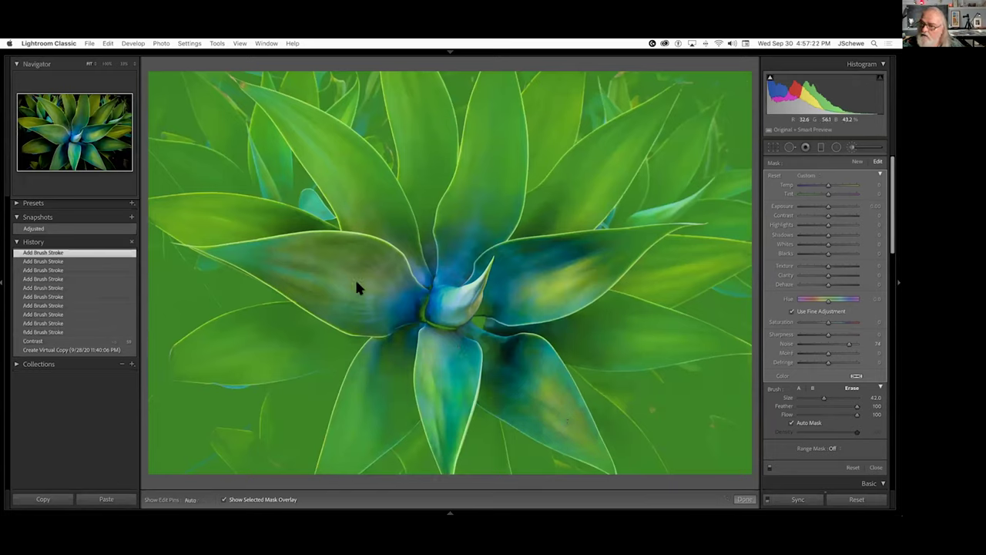
{"action": "mouse_move", "coordinate": [359, 284]}
{"action": "left_mouse_down"}
{"action": "mouse_move", "coordinate": [362, 232]}
{"action": "mouse_move", "coordinate": [375, 223]}
{"action": "mouse_move", "coordinate": [319, 142]}
{"action": "mouse_move", "coordinate": [426, 224]}
{"action": "mouse_move", "coordinate": [454, 230]}
{"action": "mouse_move", "coordinate": [428, 195]}
{"action": "mouse_move", "coordinate": [419, 116]}
{"action": "left_mouse_up"}
Erase the mask from the upper-right leaf
{"action": "key", "text": "h"}
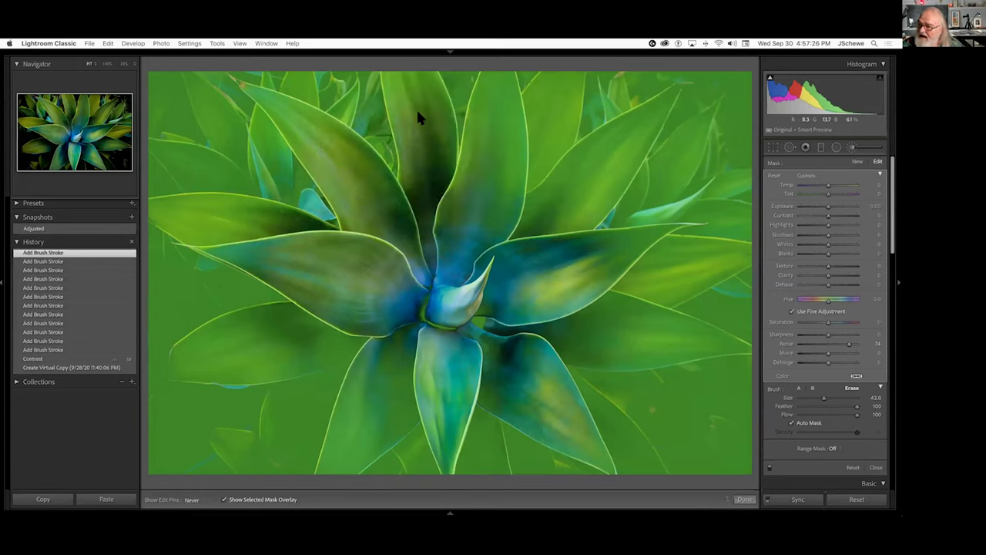
{"action": "mouse_move", "coordinate": [456, 243]}
{"action": "left_mouse_down"}
{"action": "mouse_move", "coordinate": [489, 150]}
{"action": "mouse_move", "coordinate": [530, 249]}
{"action": "mouse_move", "coordinate": [568, 214]}
{"action": "left_mouse_up"}
{"action": "left_click_drag", "start_coordinate": [489, 303], "coordinate": [534, 267]}
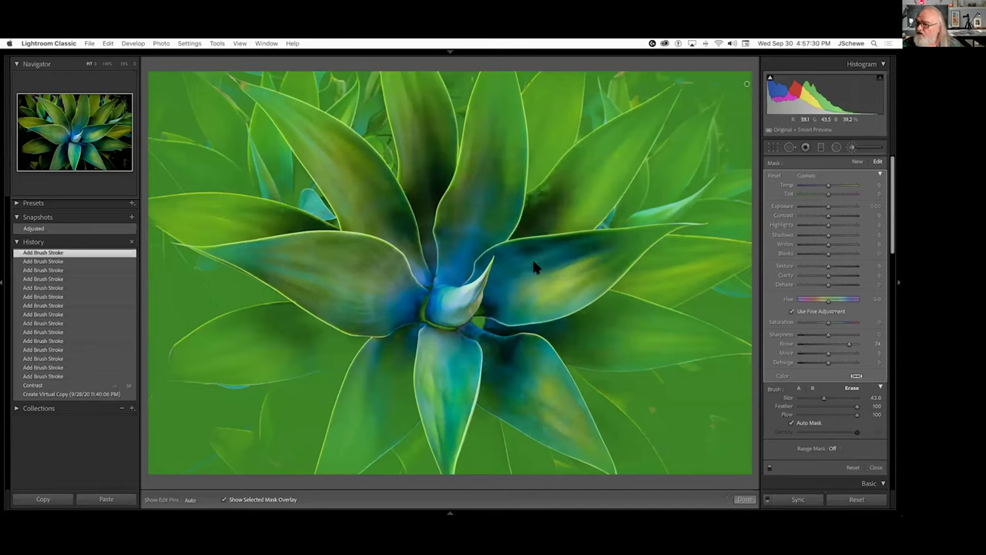
{"action": "left_click_drag", "start_coordinate": [535, 202], "coordinate": [557, 188]}
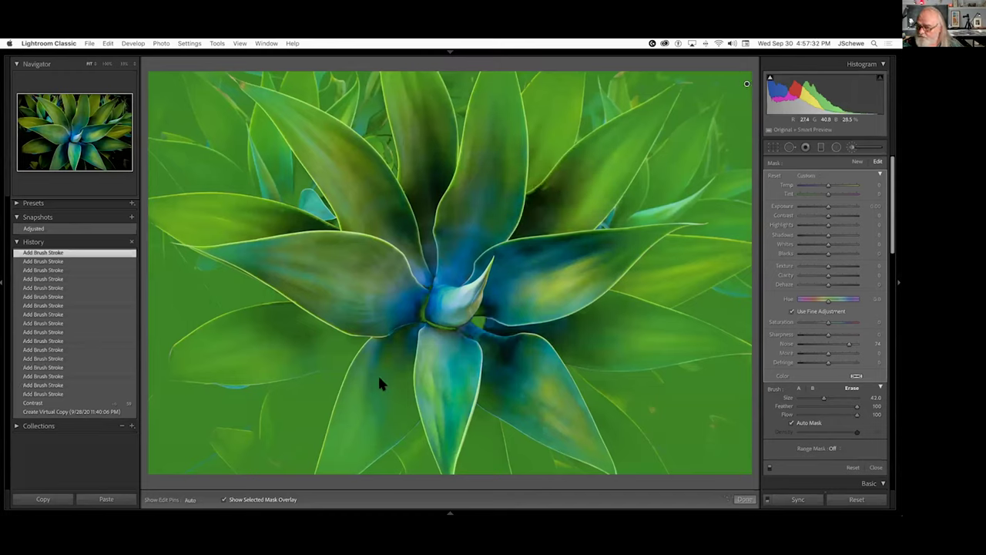
Clear leftover mask from the lower leaves, then return to painting at brush size 39
{"action": "left_click_drag", "start_coordinate": [366, 408], "coordinate": [359, 411]}
{"action": "key", "text": "h"}
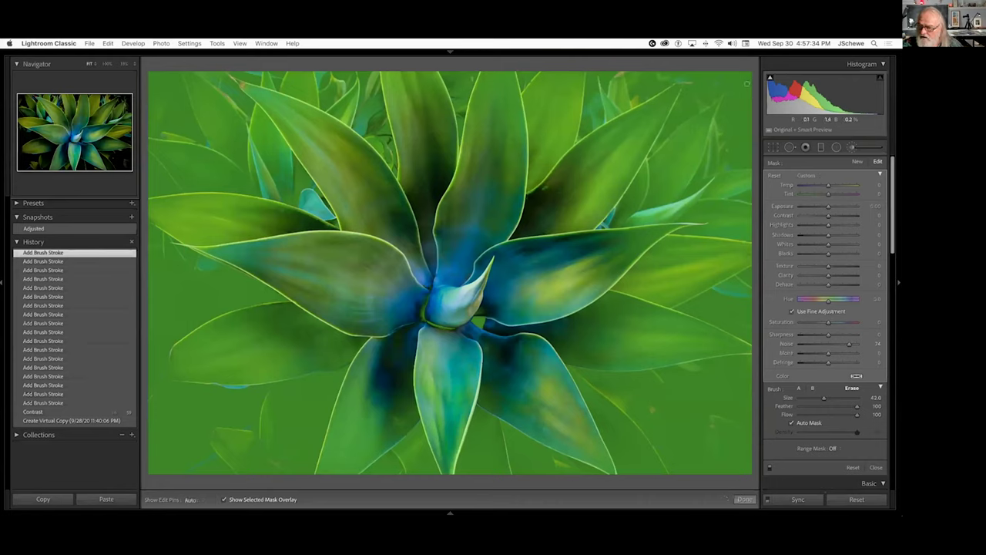
{"action": "key", "text": "h"}
{"action": "left_click_drag", "start_coordinate": [322, 344], "coordinate": [362, 400]}
{"action": "left_click_drag", "start_coordinate": [522, 390], "coordinate": [528, 396]}
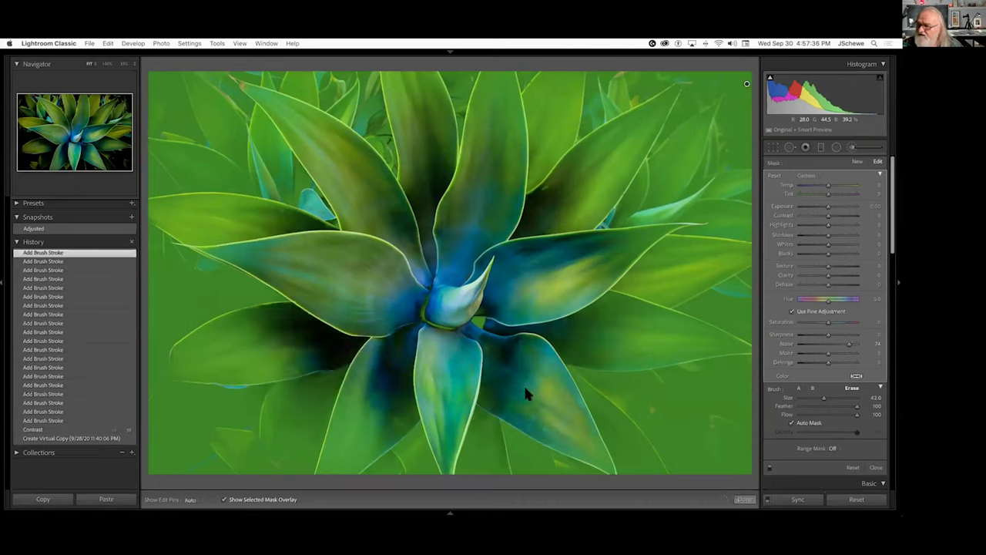
{"action": "left_click", "coordinate": [546, 284]}
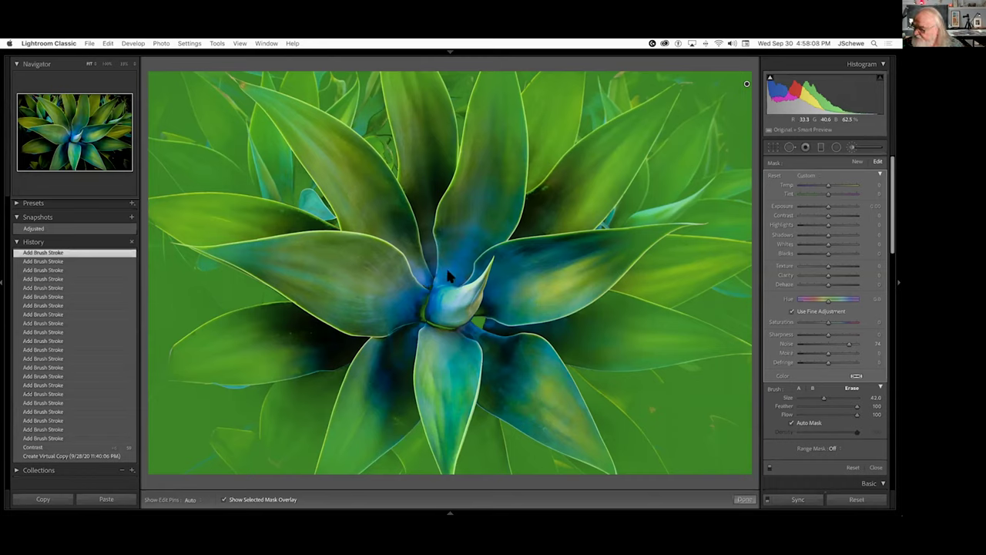
{"action": "key", "text": "alt"}
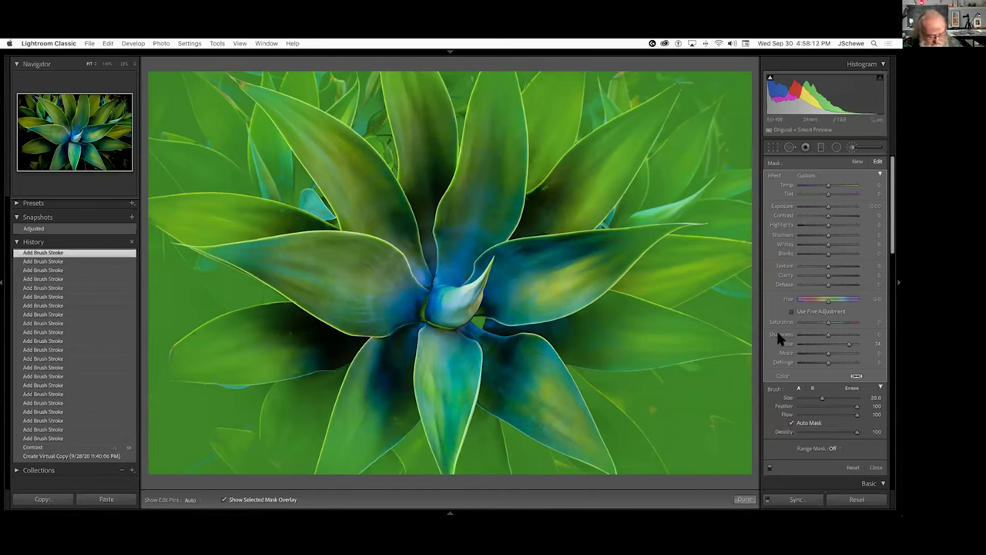
{"action": "key", "text": "bracketright"}
{"action": "key", "text": "bracketright"}
{"action": "key", "text": "bracketright"}
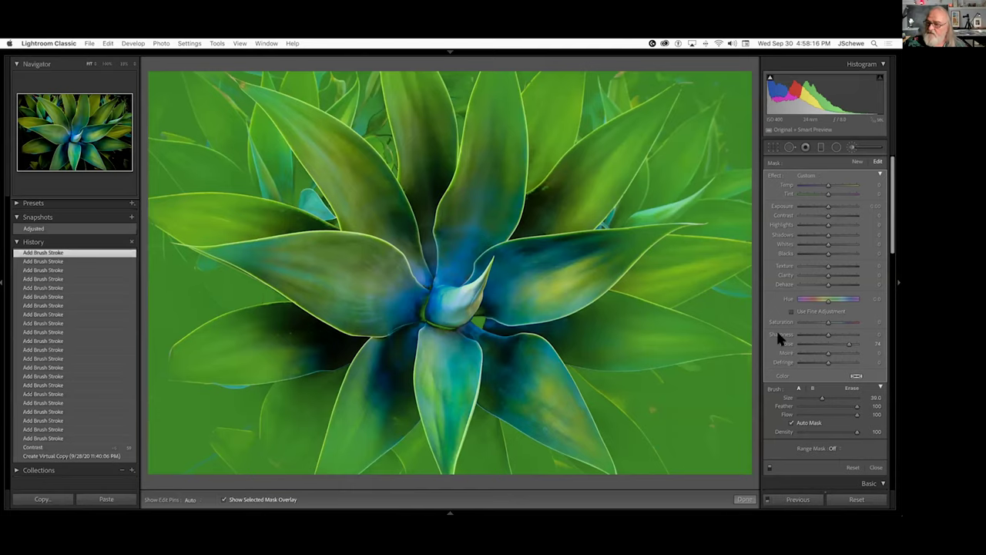
Change the mask overlay colour to red
{"action": "key", "text": "shift+o"}
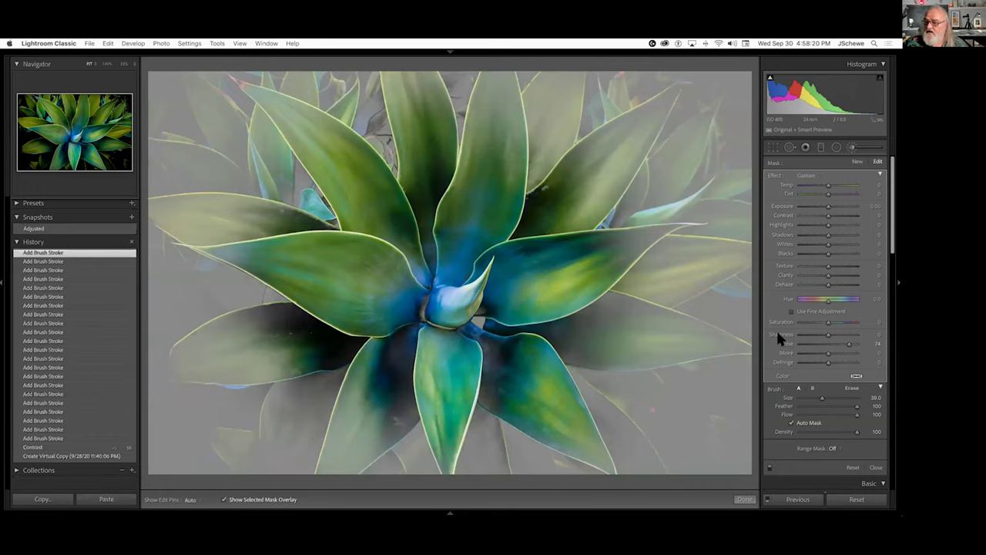
{"action": "key", "text": "o"}
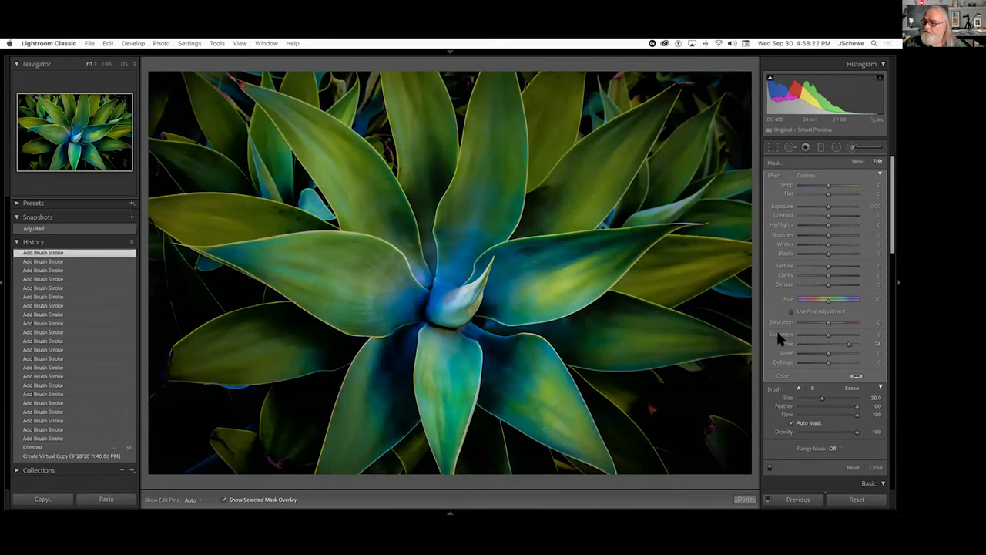
{"action": "key", "text": "shift+o"}
Erase the leftover mask around the central bud, then hide the overlay
{"action": "key", "text": "alt"}
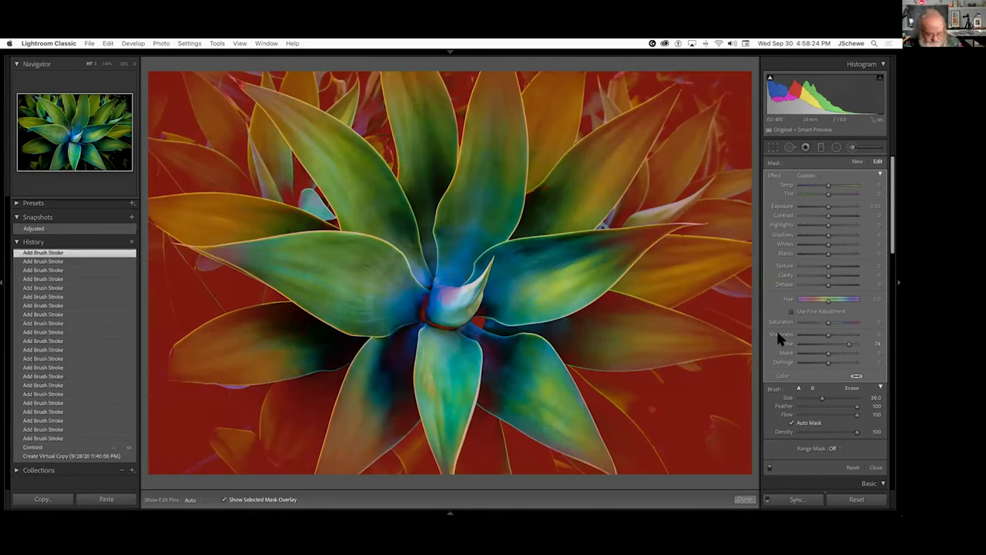
{"action": "left_click", "coordinate": [446, 291], "text": "alt"}
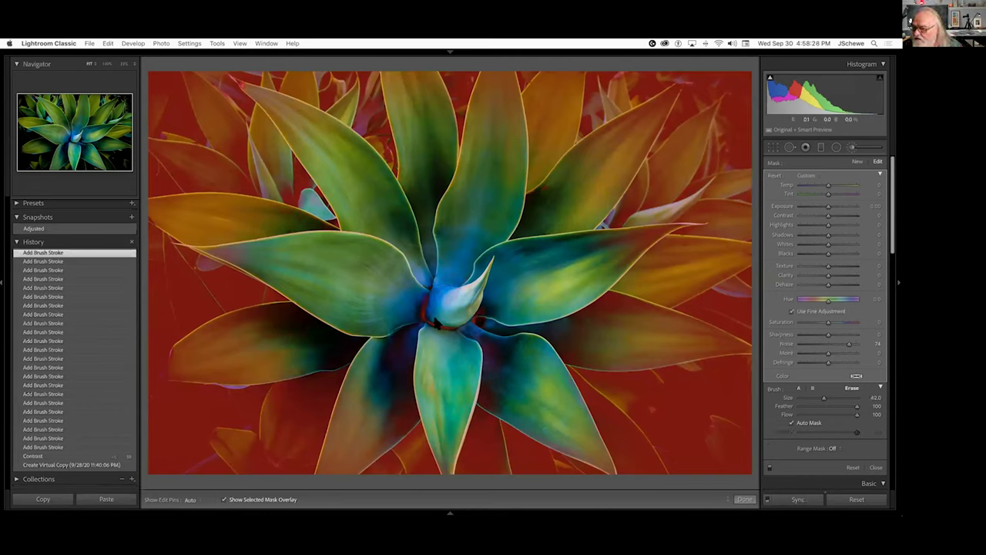
{"action": "left_click", "coordinate": [420, 312], "text": "alt"}
{"action": "left_click", "coordinate": [443, 332], "text": "alt"}
{"action": "key", "text": "h"}
{"action": "left_click", "coordinate": [491, 332], "text": "alt"}
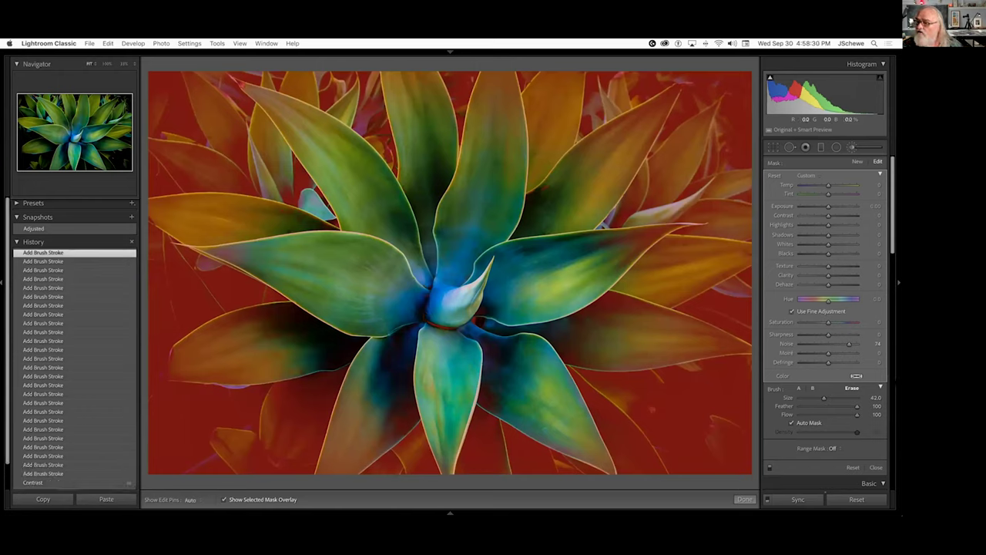
{"action": "key", "text": "h"}
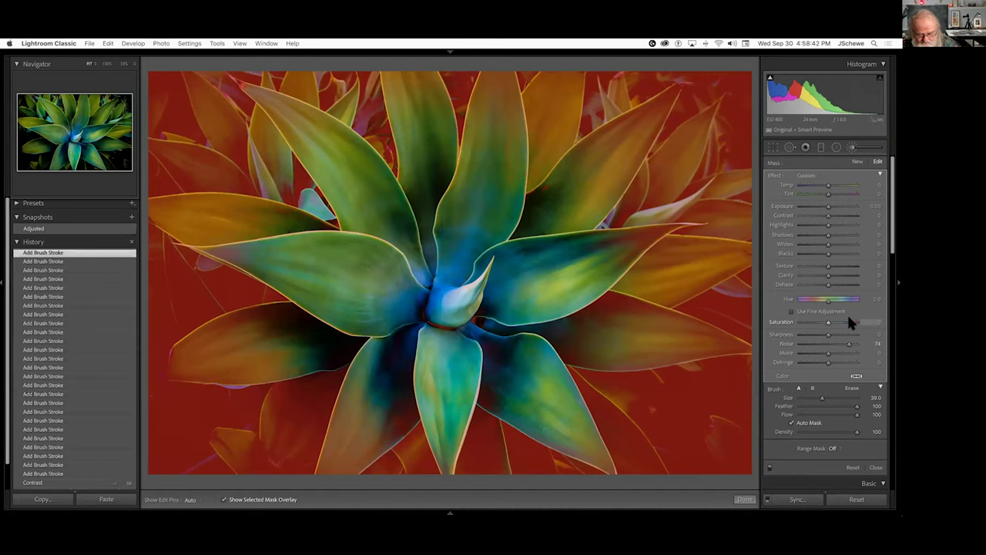
{"action": "key", "text": "o"}
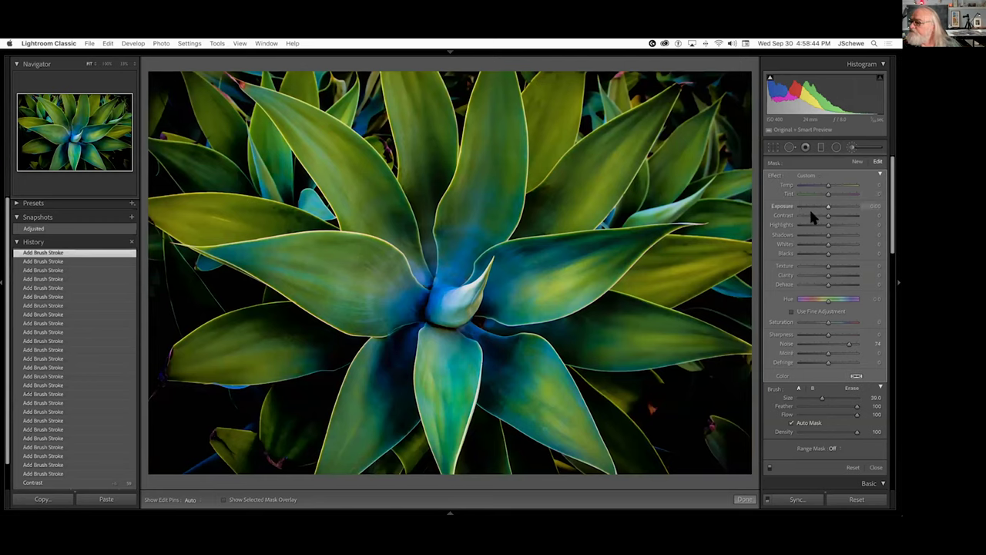
Give the background brush exposure −0.30, contrast −52 and saturation −55
{"action": "left_click_drag", "start_coordinate": [826, 209], "coordinate": [814, 215]}
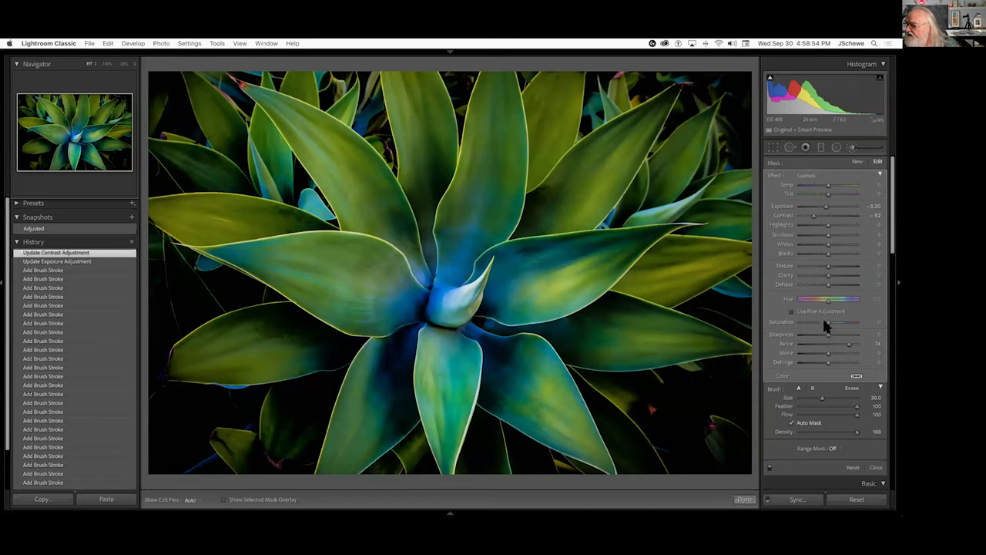
{"action": "left_click_drag", "start_coordinate": [825, 321], "coordinate": [809, 325]}
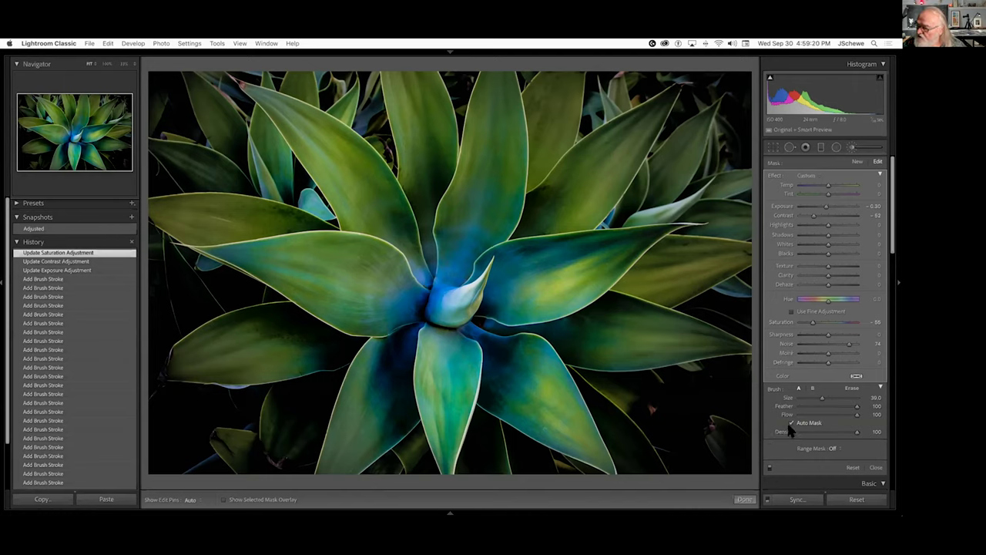
{"action": "key", "text": "alt"}
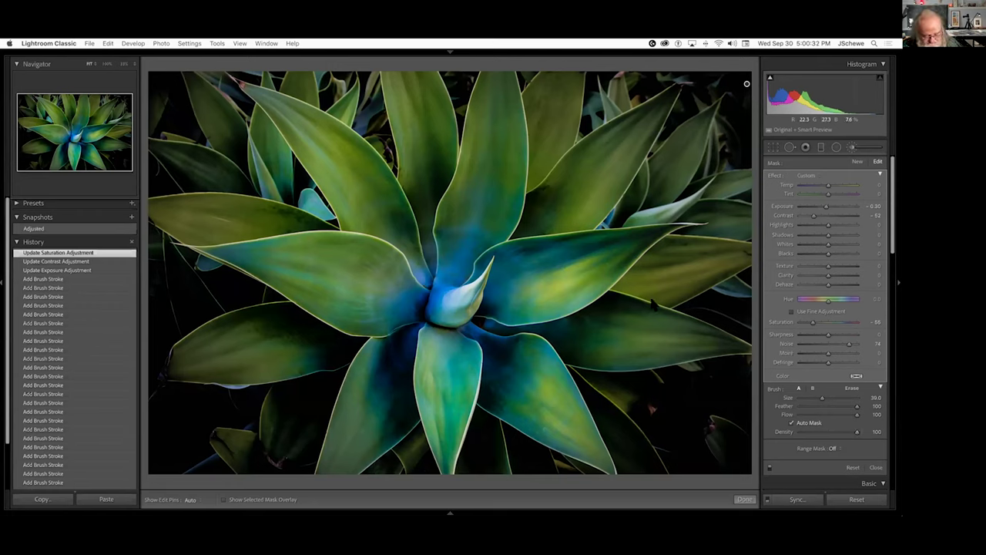
Return to the Library grid showing all catalog thumbnails, including the edited agave
{"action": "key", "text": "g"}
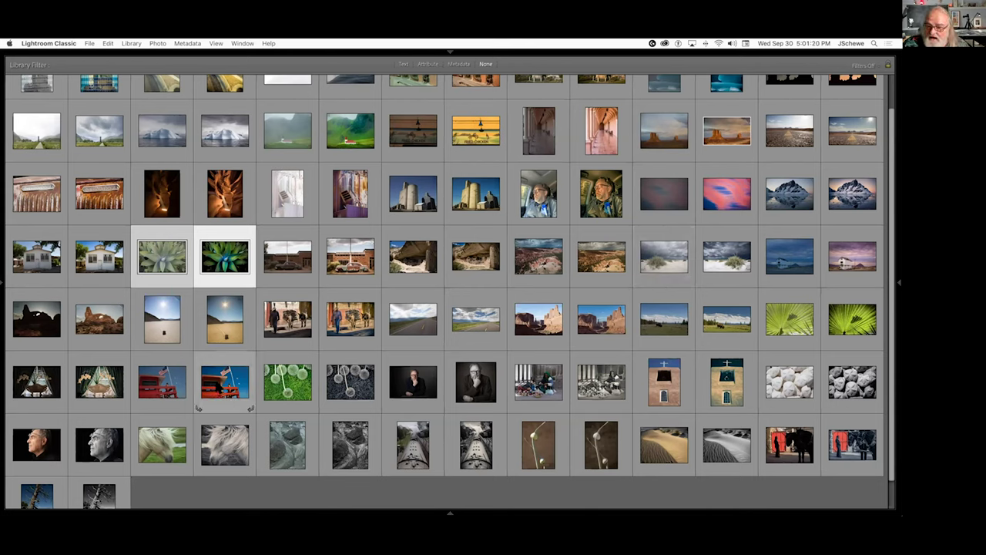
Open the red lifeguard-tower photo in Develop with the Adjustment Brush active
{"action": "left_click", "coordinate": [224, 385]}
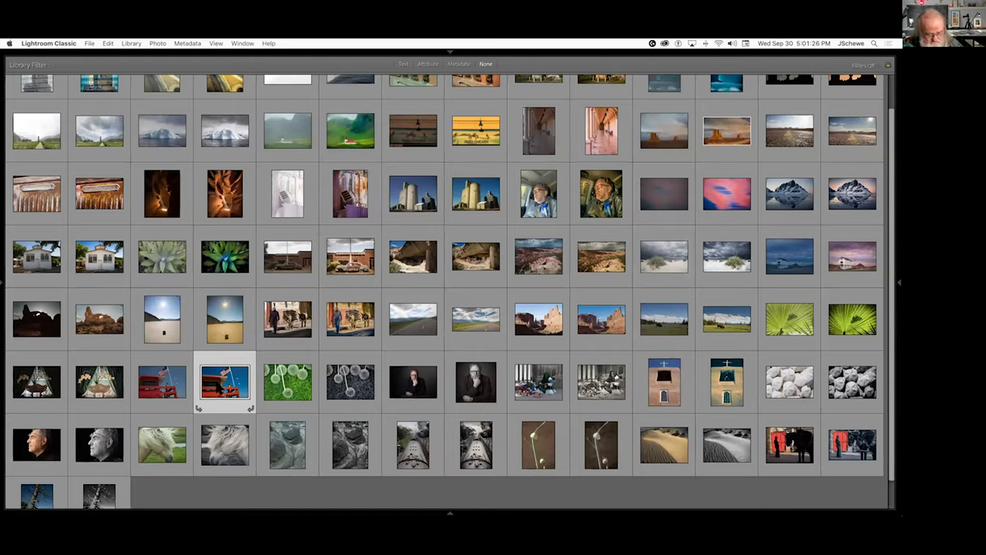
{"action": "key", "text": "d"}
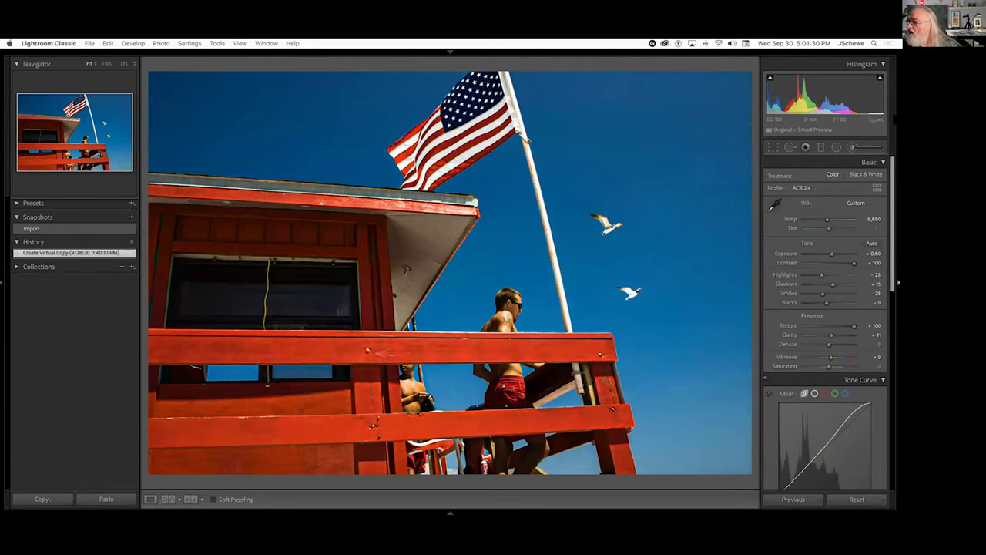
{"action": "left_click", "coordinate": [853, 146]}
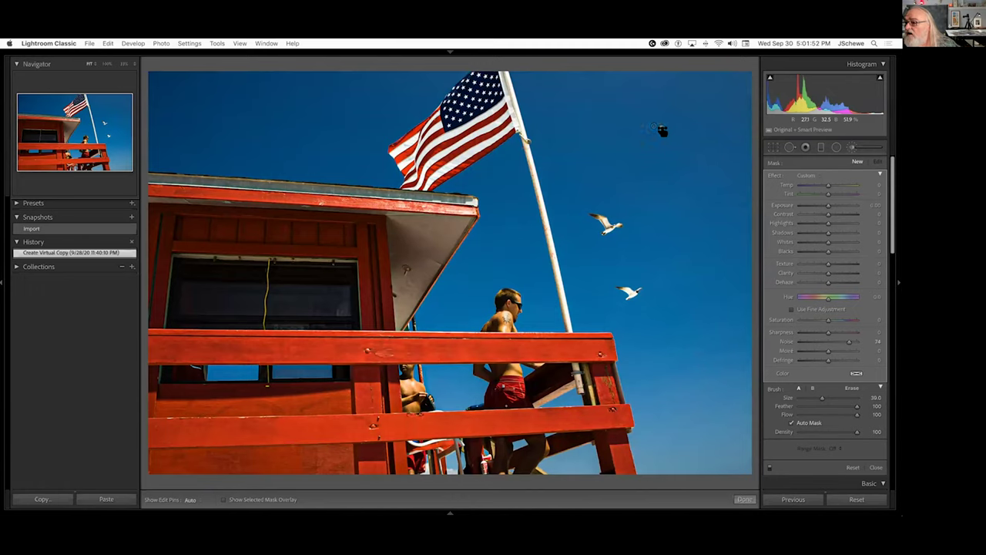
Delete the old teal sky brush adjustment and enlarge the brush size
{"action": "left_click_drag", "start_coordinate": [661, 130], "coordinate": [660, 121]}
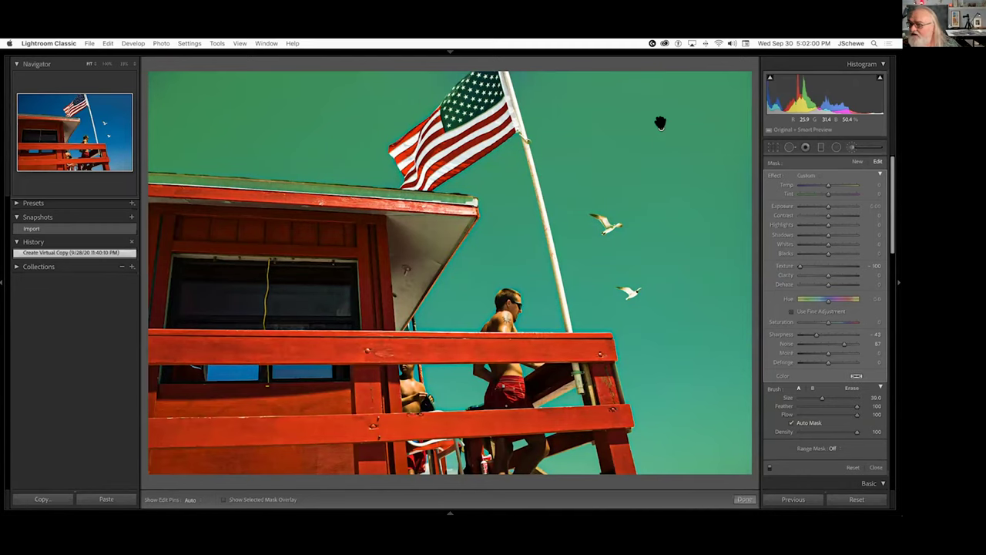
{"action": "key", "text": "Delete"}
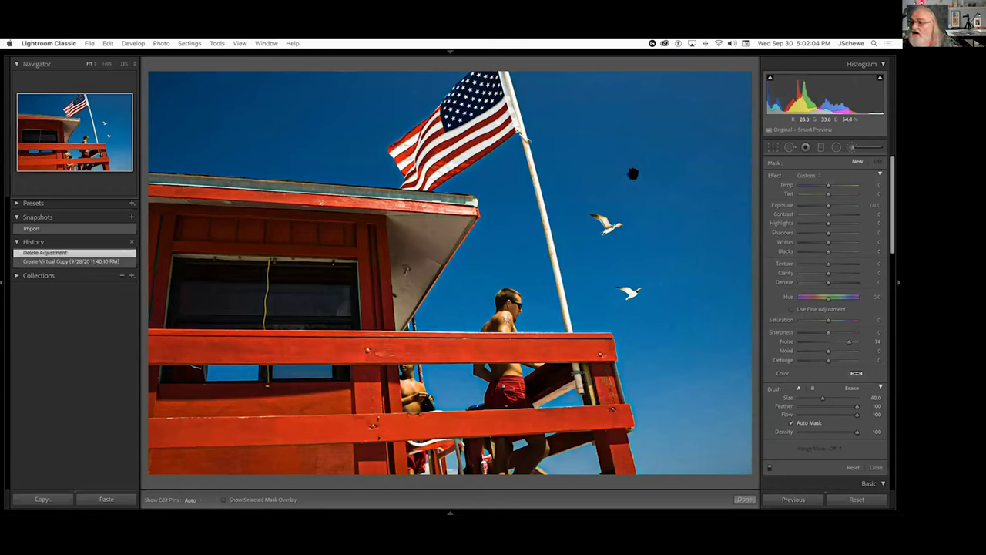
{"action": "scroll", "coordinate": [656, 159], "scroll_direction": "up", "scroll_amount": 2}
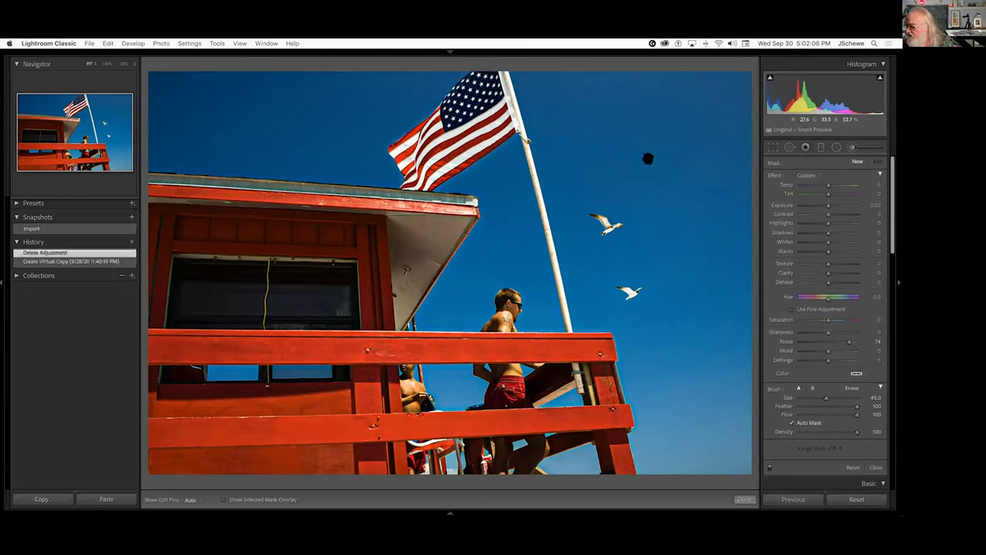
Paint Noise 74 brush strokes down the right-hand sky and across the upper sky
{"action": "left_click", "coordinate": [678, 121]}
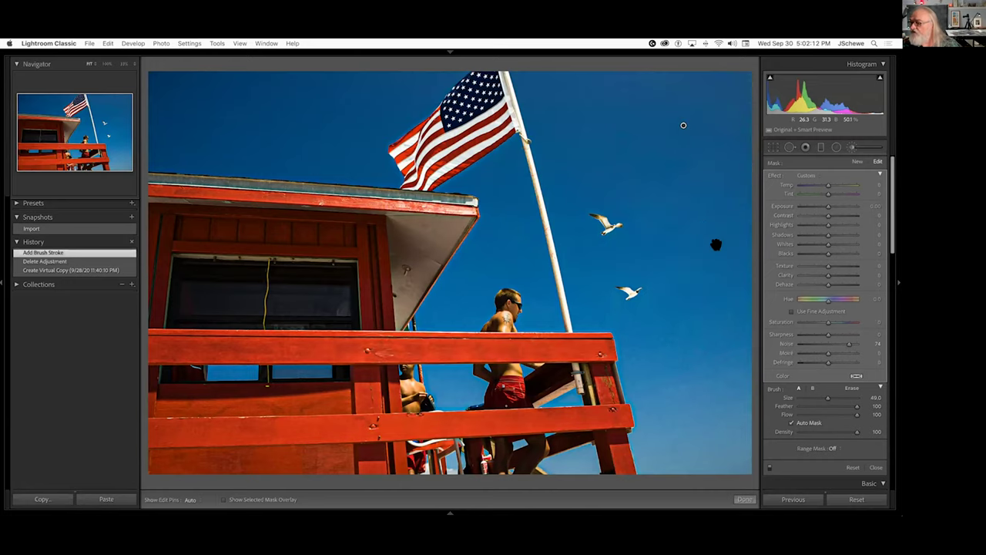
{"action": "left_click_drag", "start_coordinate": [702, 225], "coordinate": [702, 273]}
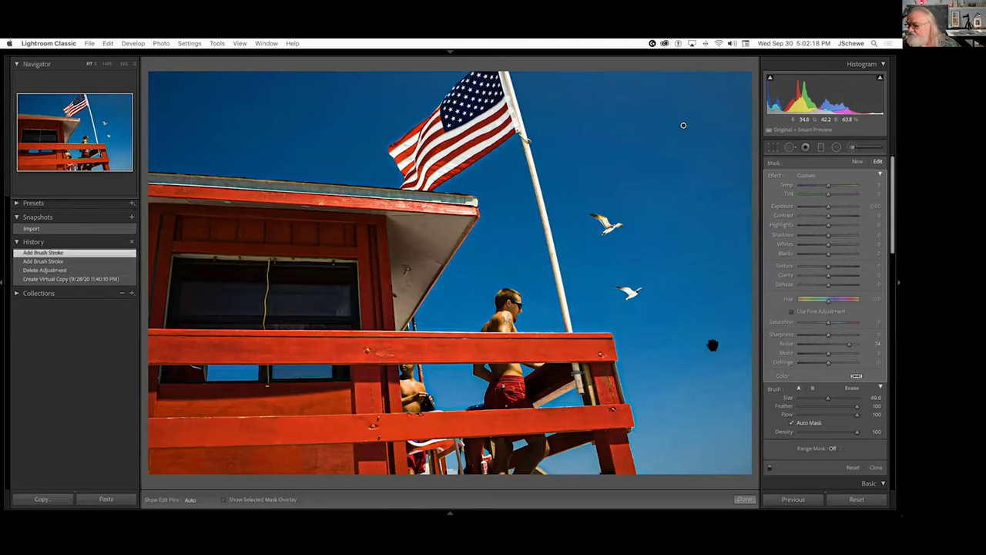
{"action": "left_click", "coordinate": [671, 378]}
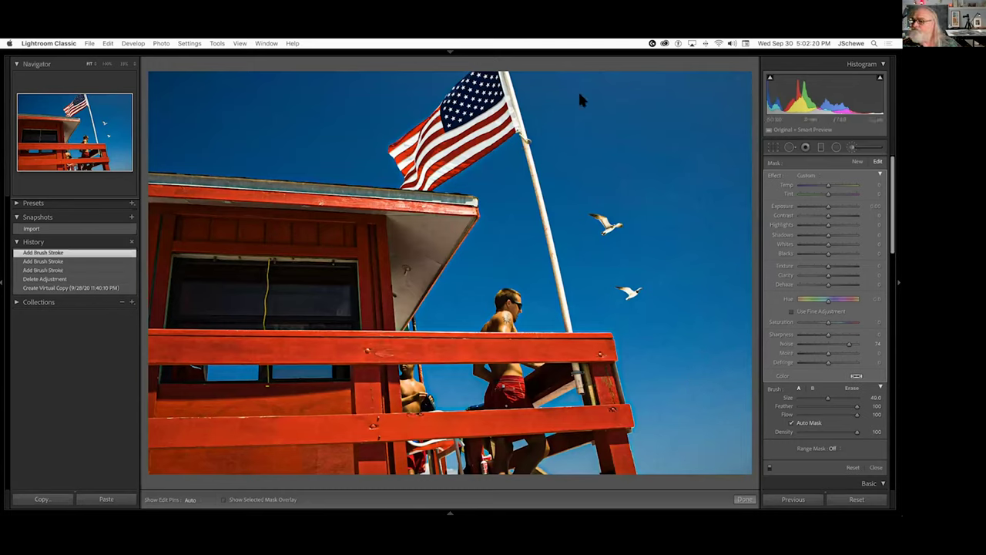
{"action": "left_click_drag", "start_coordinate": [609, 92], "coordinate": [348, 96]}
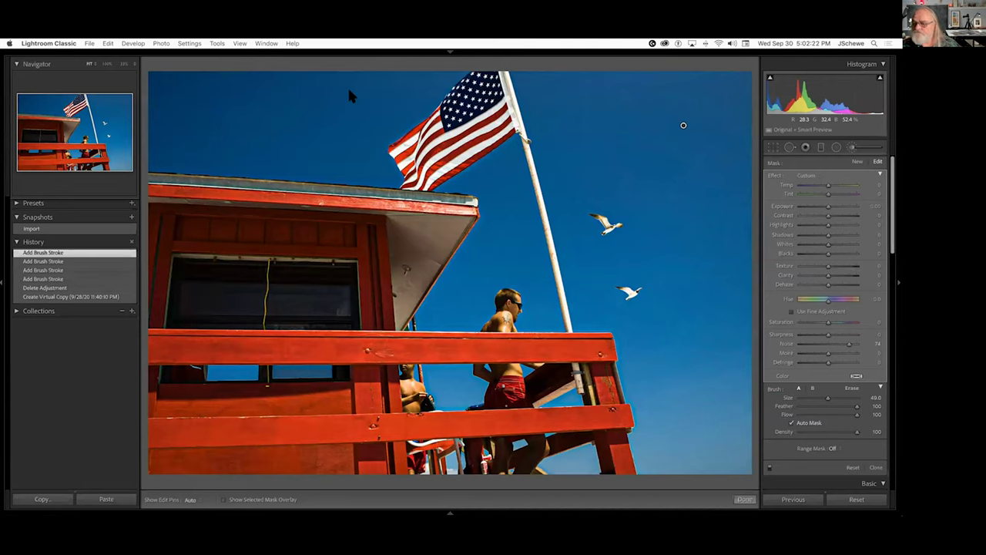
{"action": "left_click", "coordinate": [349, 96]}
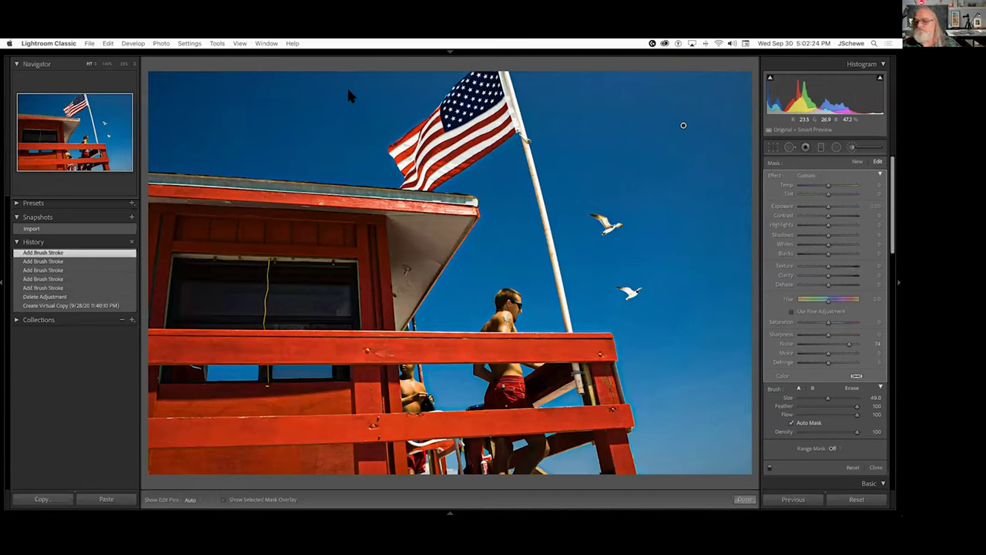
{"action": "mouse_move", "coordinate": [227, 512]}
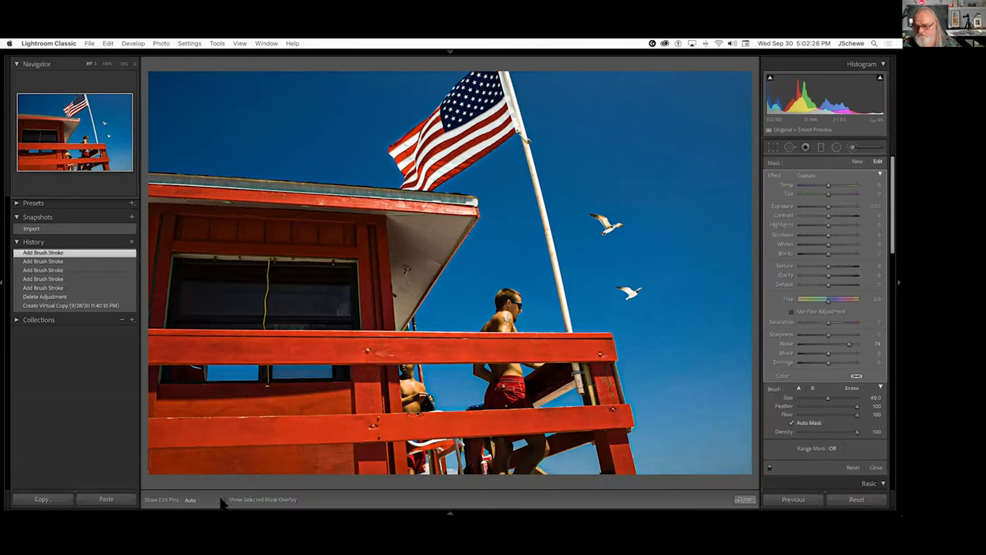
With the mask overlay on, brush the upper-left corner and flagpole sky, undoing the stroke on the man
{"action": "left_click", "coordinate": [223, 499]}
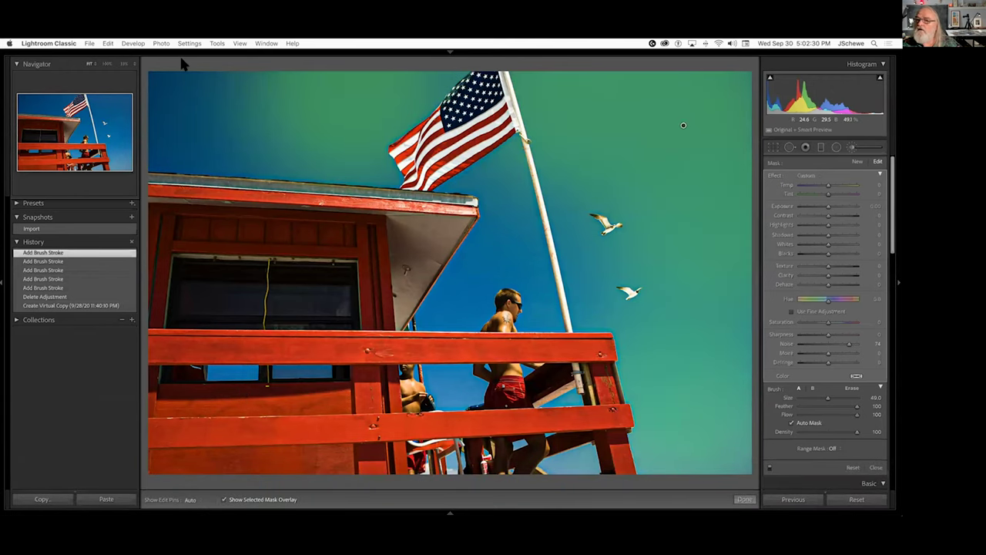
{"action": "left_click_drag", "start_coordinate": [179, 103], "coordinate": [247, 151]}
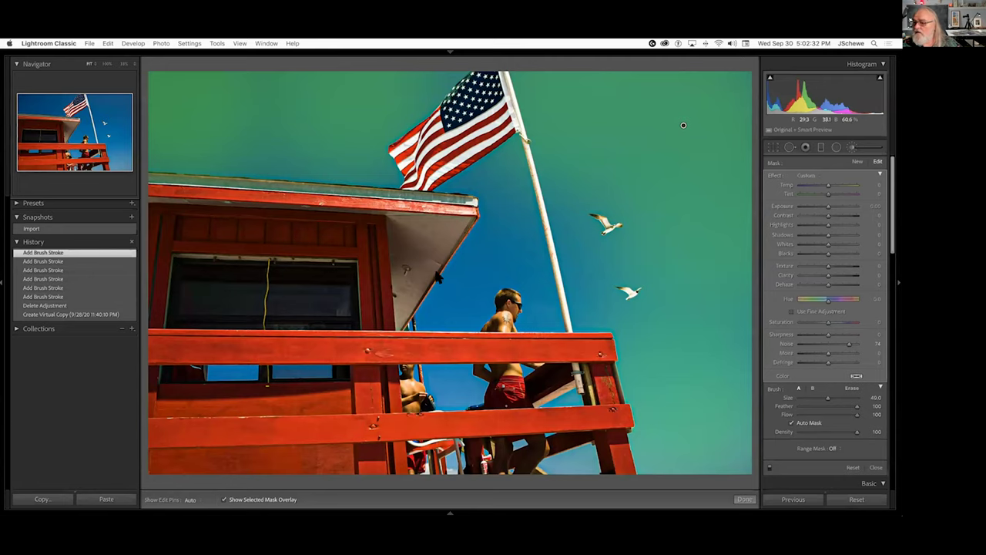
{"action": "left_click", "coordinate": [505, 242]}
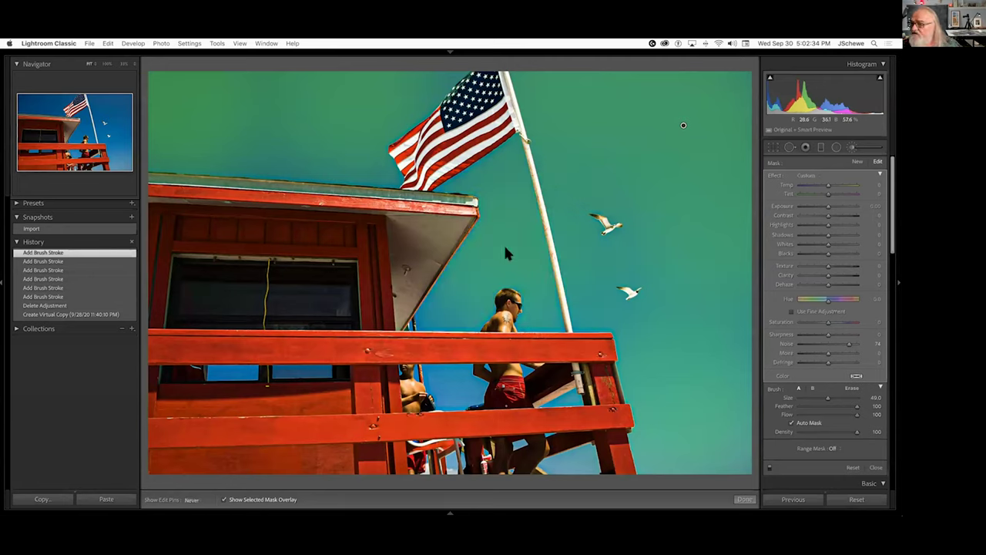
{"action": "left_click_drag", "start_coordinate": [565, 302], "coordinate": [603, 313]}
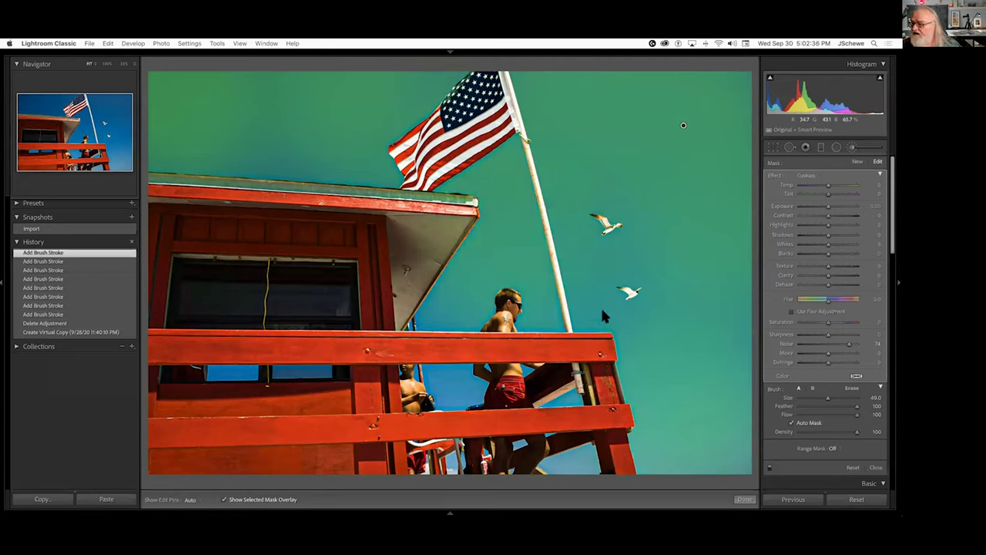
{"action": "left_click", "coordinate": [600, 305]}
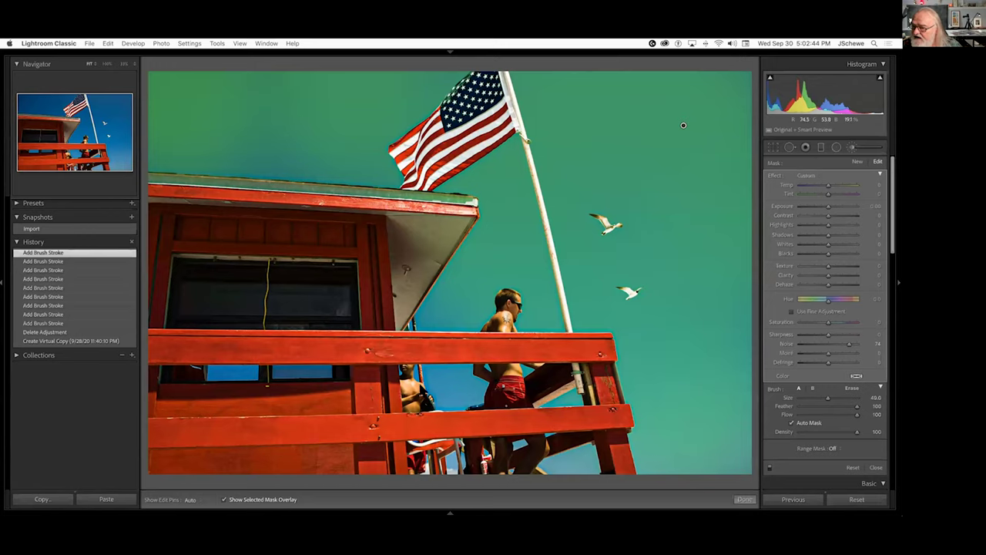
{"action": "left_click_drag", "start_coordinate": [422, 387], "coordinate": [409, 407]}
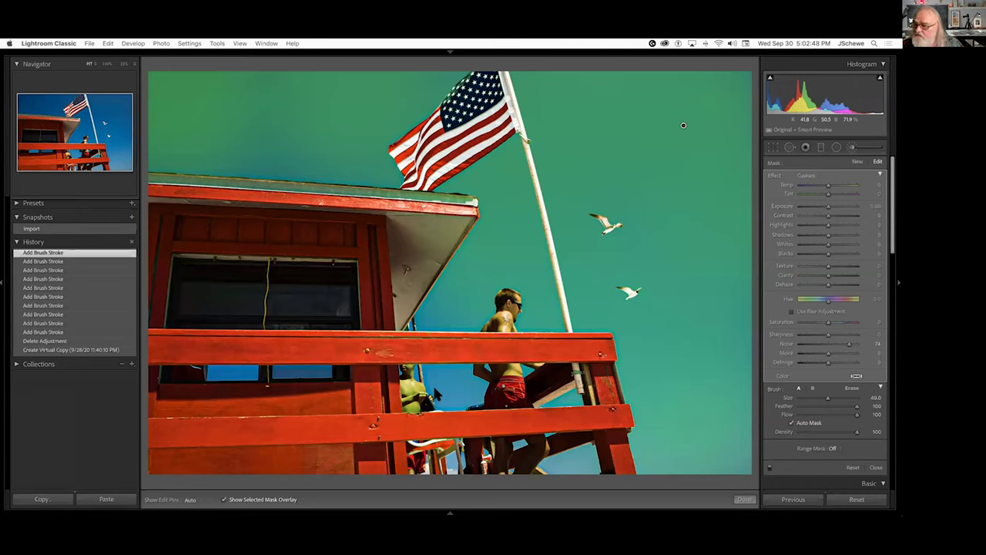
{"action": "key", "text": "super+z"}
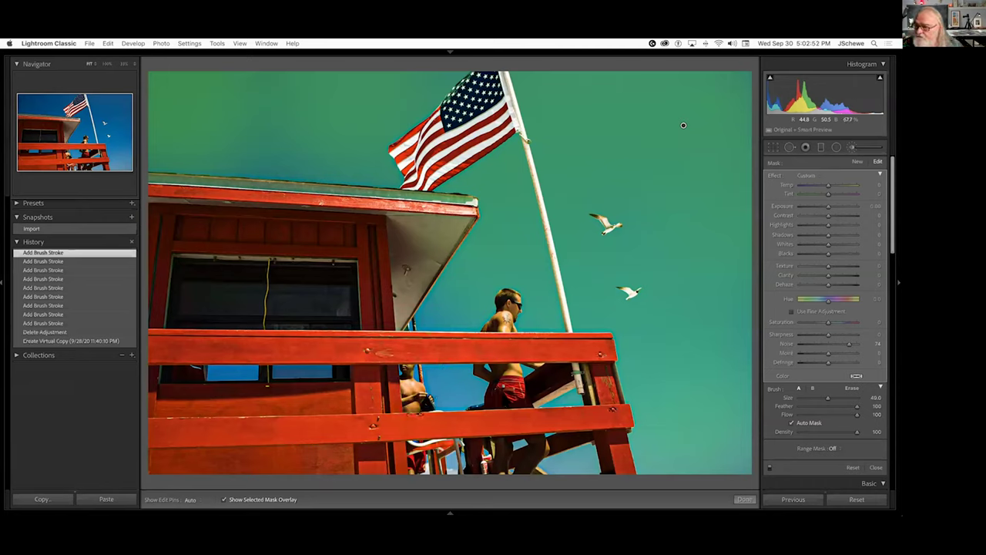
Fill remaining sky gaps near the railing, window, and flag base, then hide the overlay
{"action": "key", "text": "h"}
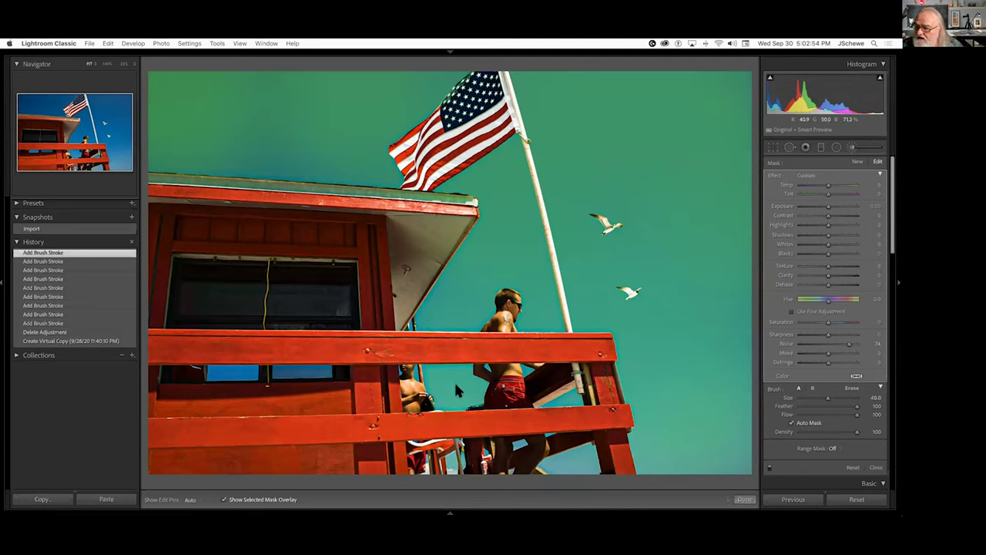
{"action": "left_click", "coordinate": [454, 380]}
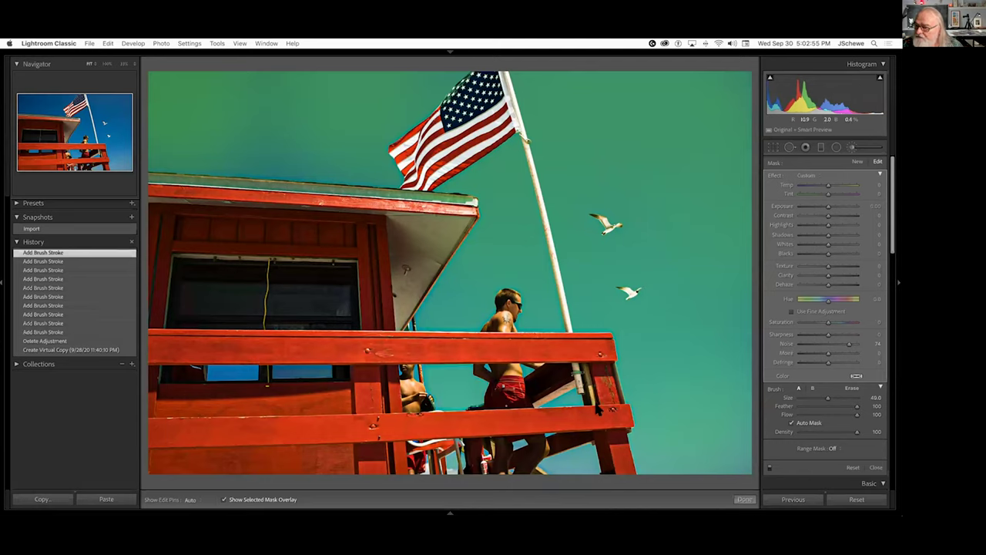
{"action": "left_click", "coordinate": [580, 461]}
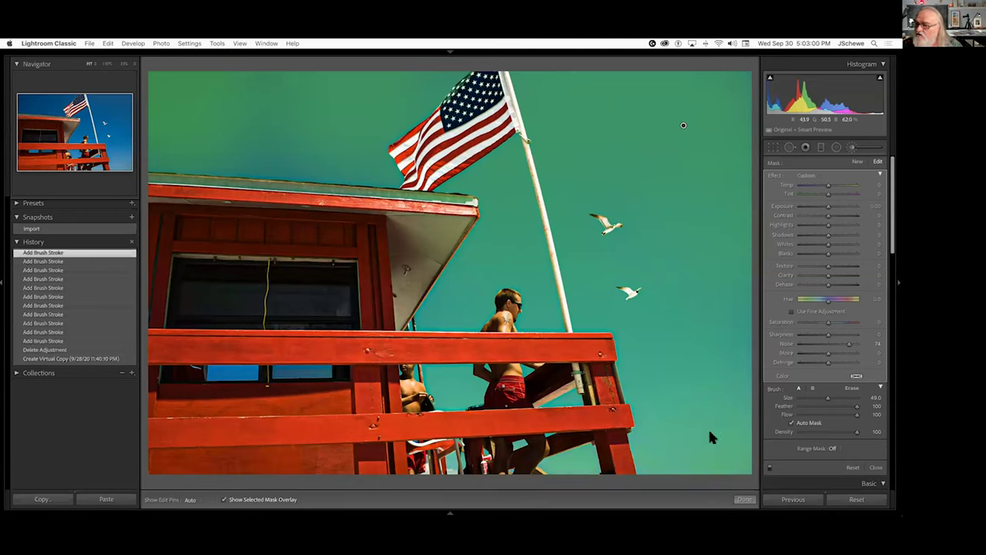
{"action": "left_click", "coordinate": [440, 293]}
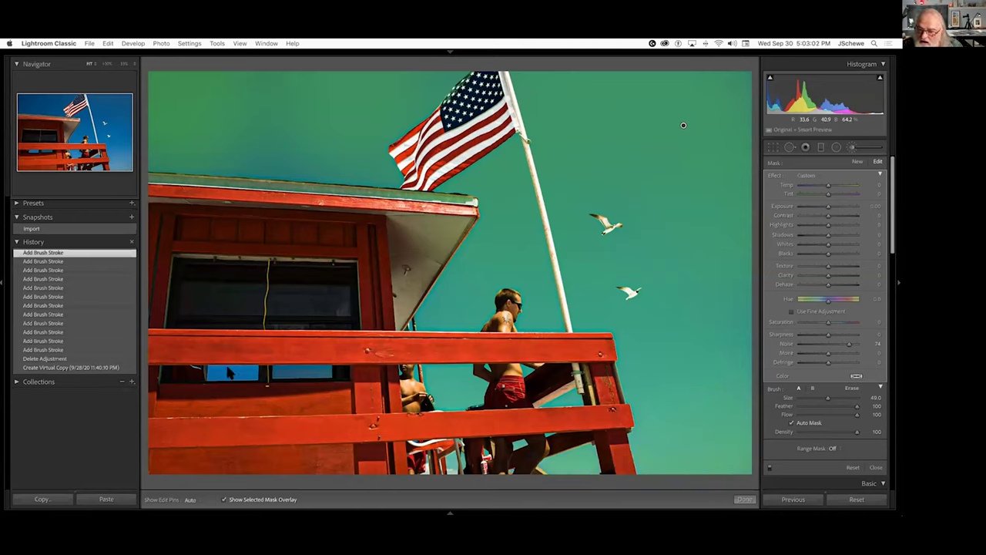
{"action": "mouse_move", "coordinate": [228, 373]}
{"action": "left_mouse_down"}
{"action": "mouse_move", "coordinate": [255, 385]}
{"action": "mouse_move", "coordinate": [318, 379]}
{"action": "left_mouse_up"}
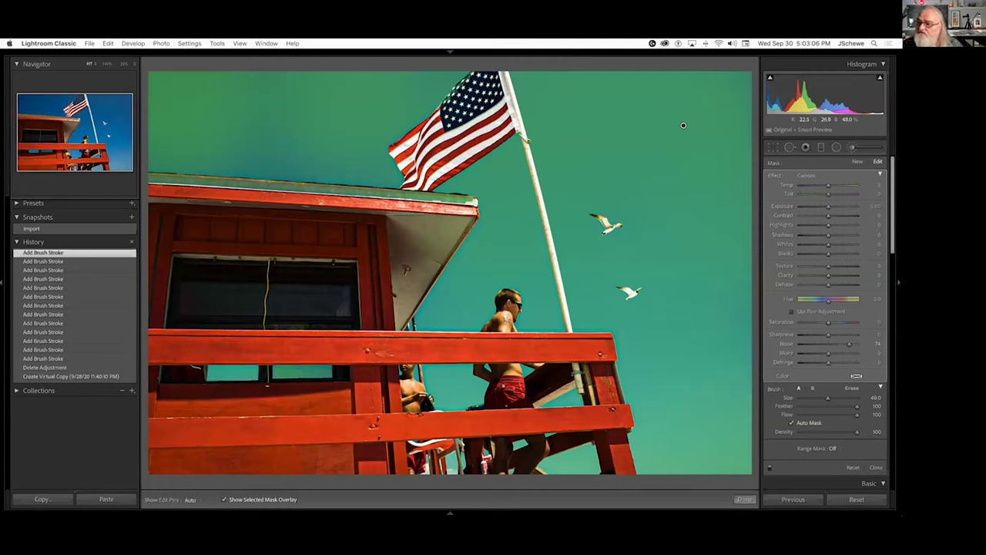
{"action": "left_click", "coordinate": [282, 153]}
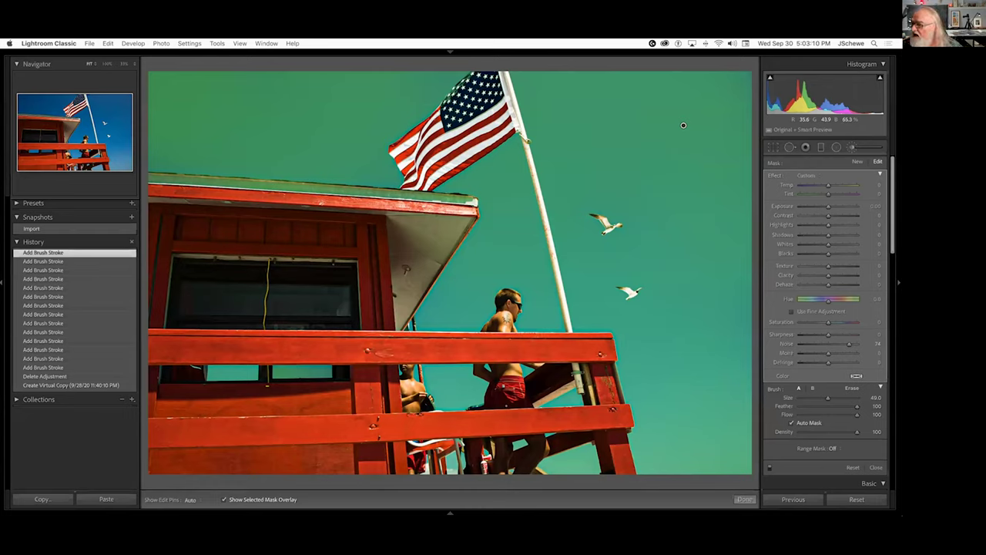
{"action": "left_click", "coordinate": [719, 284]}
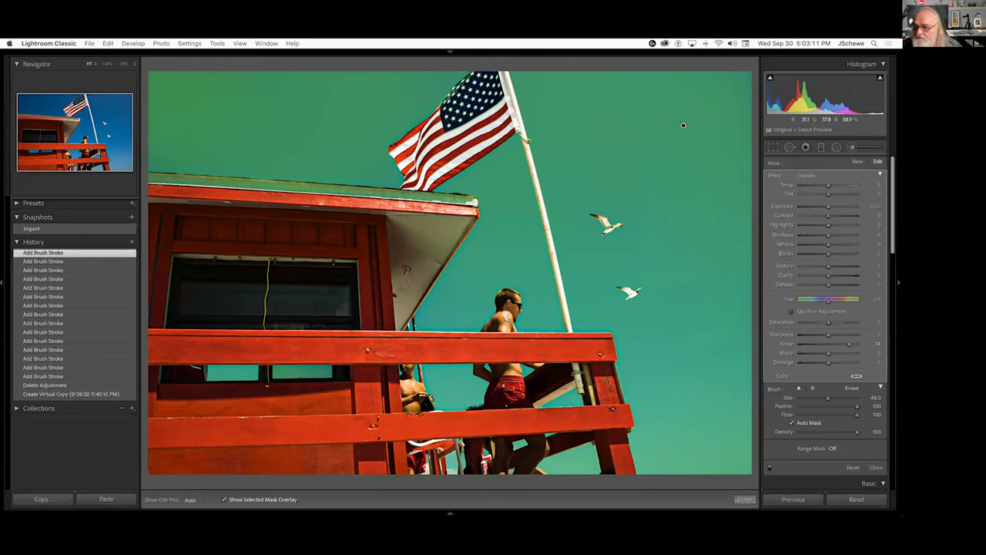
{"action": "left_click", "coordinate": [722, 277]}
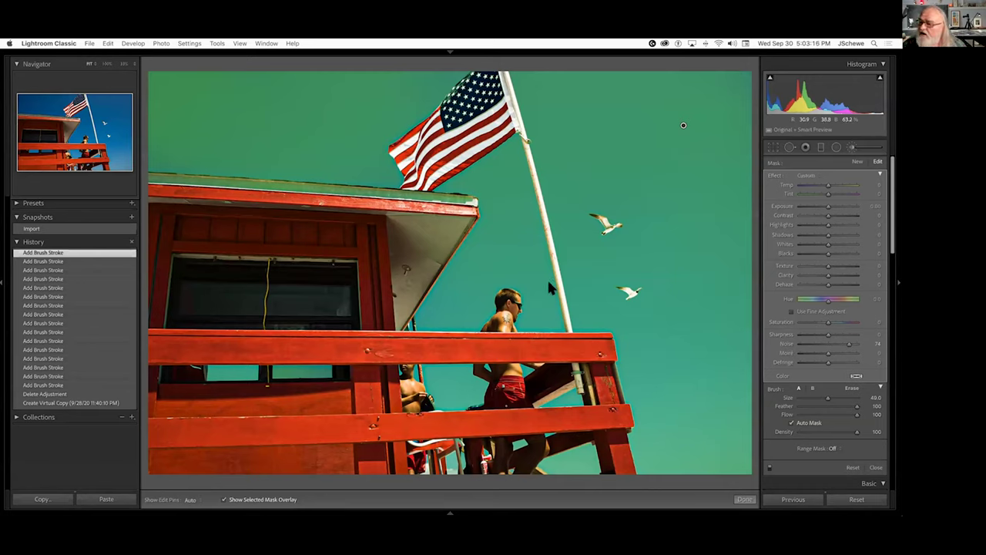
{"action": "key", "text": "o"}
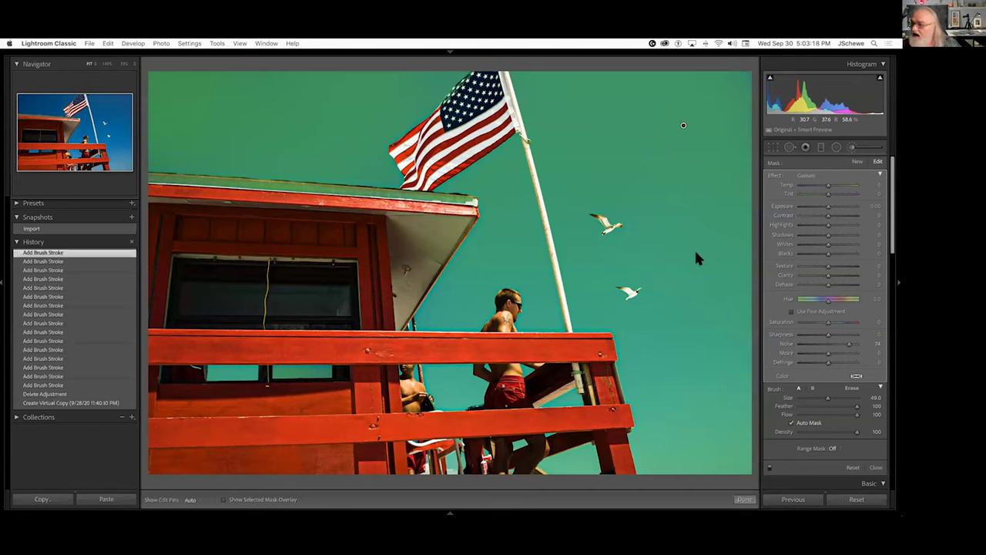
{"action": "scroll", "coordinate": [818, 397], "scroll_direction": "down", "scroll_amount": 3}
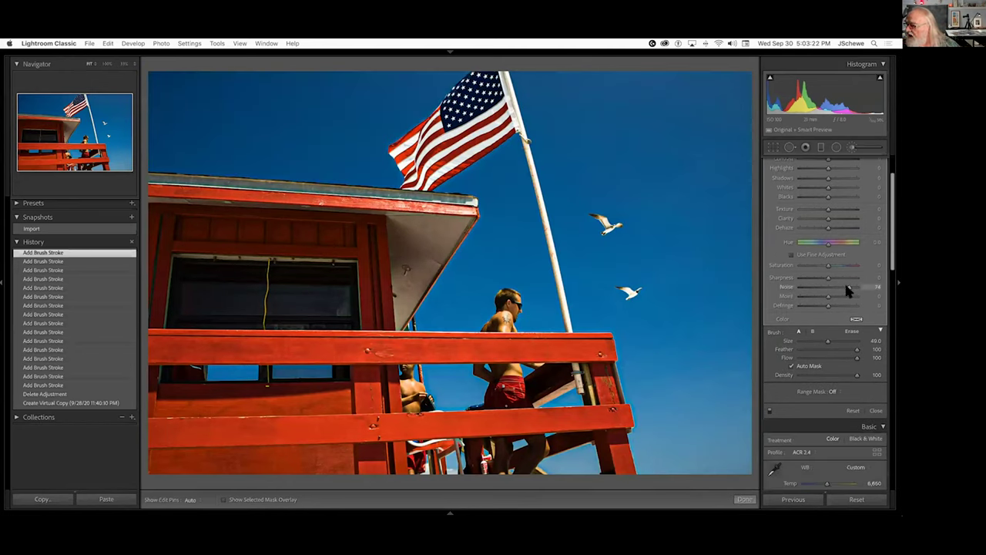
Raise the sky mask's Noise toward 100 and check the global settings before returning to the brush
{"action": "left_click_drag", "start_coordinate": [873, 292], "coordinate": [884, 293]}
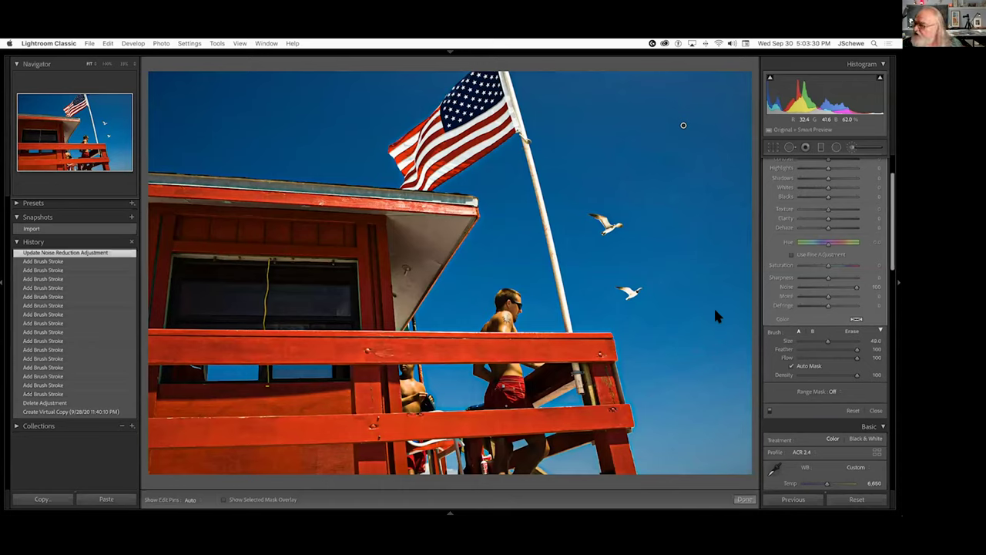
{"action": "left_click", "coordinate": [850, 148]}
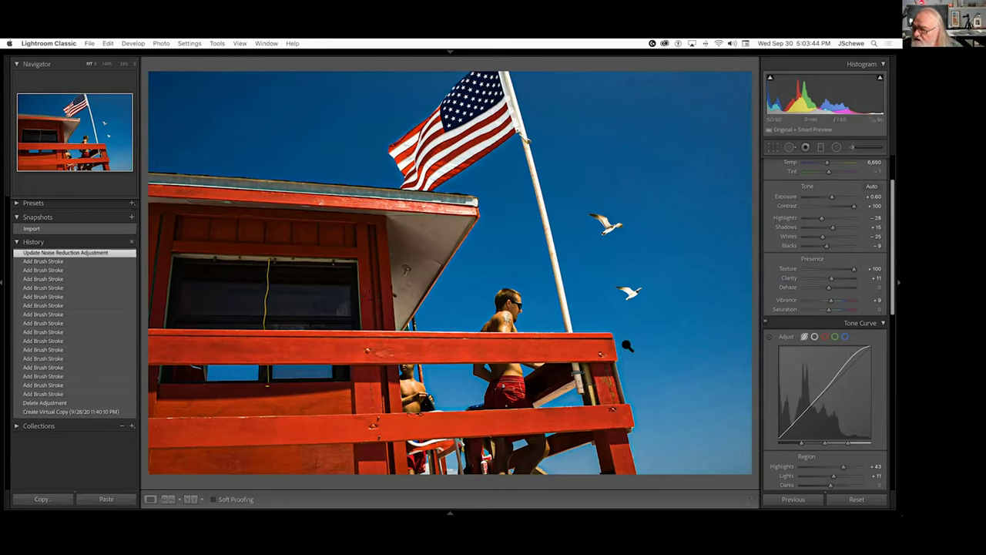
{"action": "left_click", "coordinate": [852, 147]}
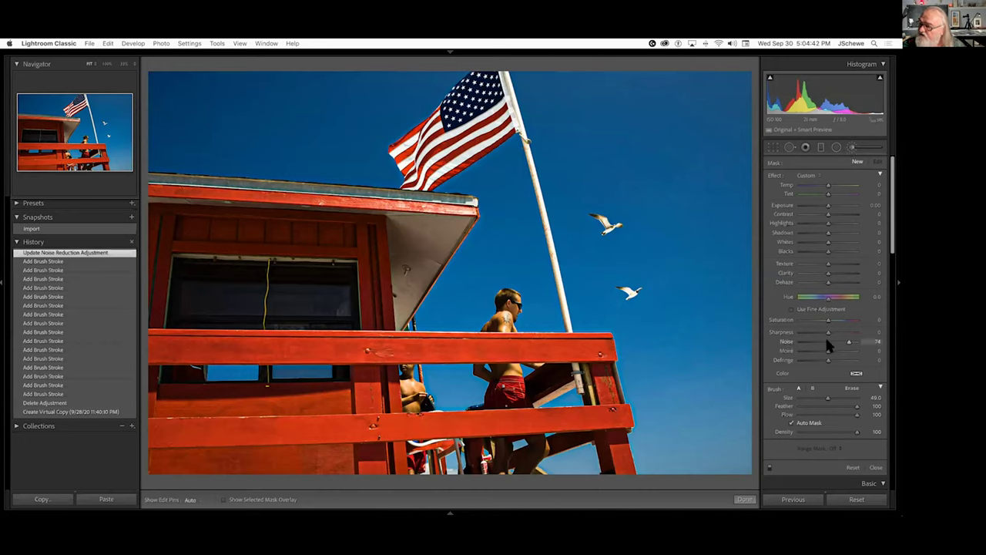
Set Detail panel Sharpening Amount to 44 and Luminance noise reduction to 20
{"action": "scroll", "coordinate": [824, 344], "scroll_direction": "down", "scroll_amount": 5}
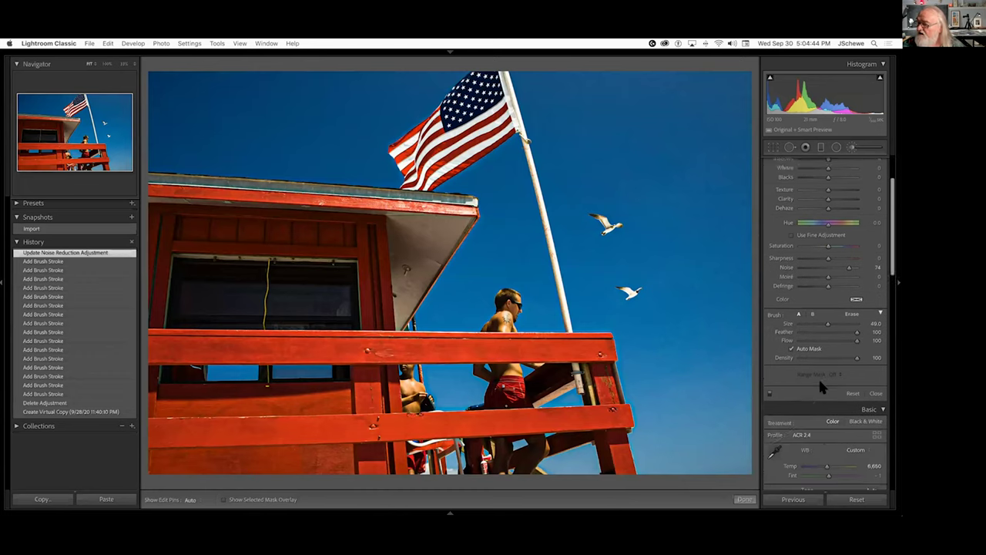
{"action": "scroll", "coordinate": [819, 376], "scroll_direction": "down", "scroll_amount": 12}
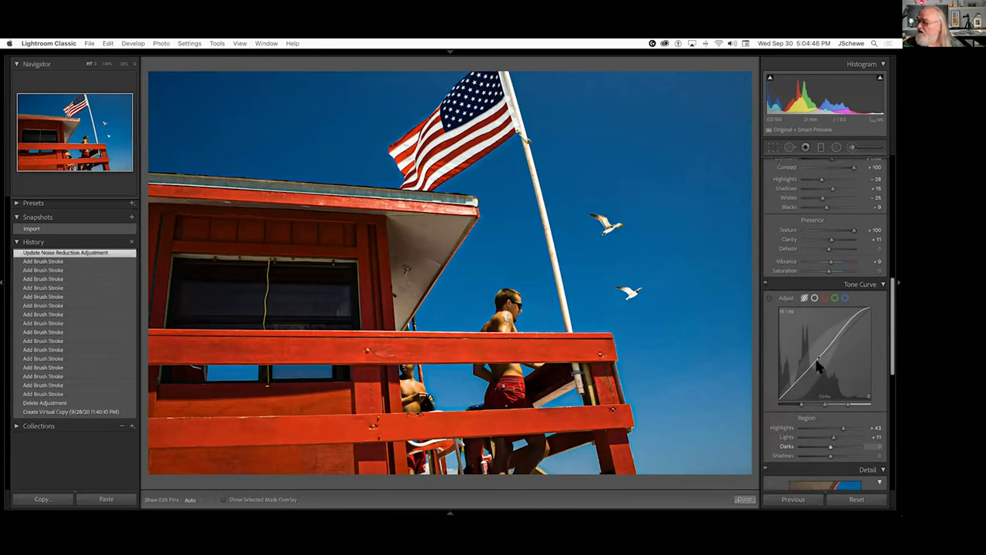
{"action": "scroll", "coordinate": [812, 343], "scroll_direction": "down", "scroll_amount": 4}
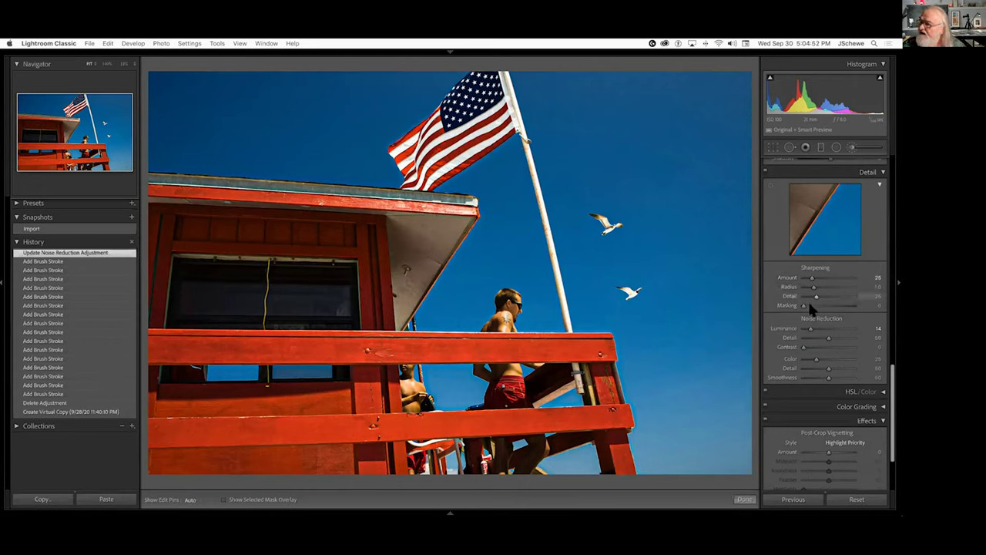
{"action": "left_click_drag", "start_coordinate": [811, 281], "coordinate": [820, 280]}
{"action": "left_click_drag", "start_coordinate": [807, 329], "coordinate": [813, 330]}
{"action": "scroll", "coordinate": [821, 308], "scroll_direction": "up", "scroll_amount": 10}
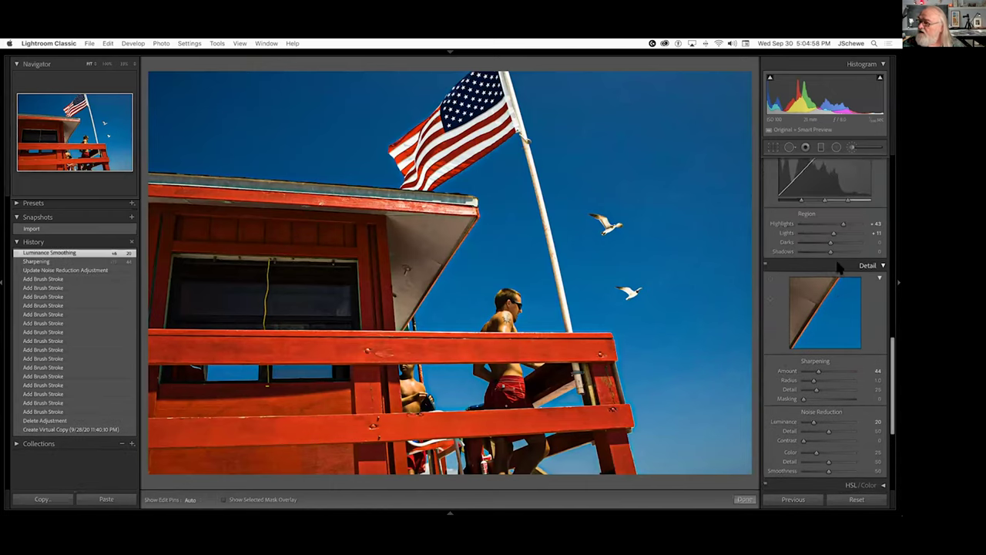
{"action": "scroll", "coordinate": [823, 274], "scroll_direction": "up", "scroll_amount": 3}
{"action": "scroll", "coordinate": [826, 336], "scroll_direction": "down", "scroll_amount": 3}
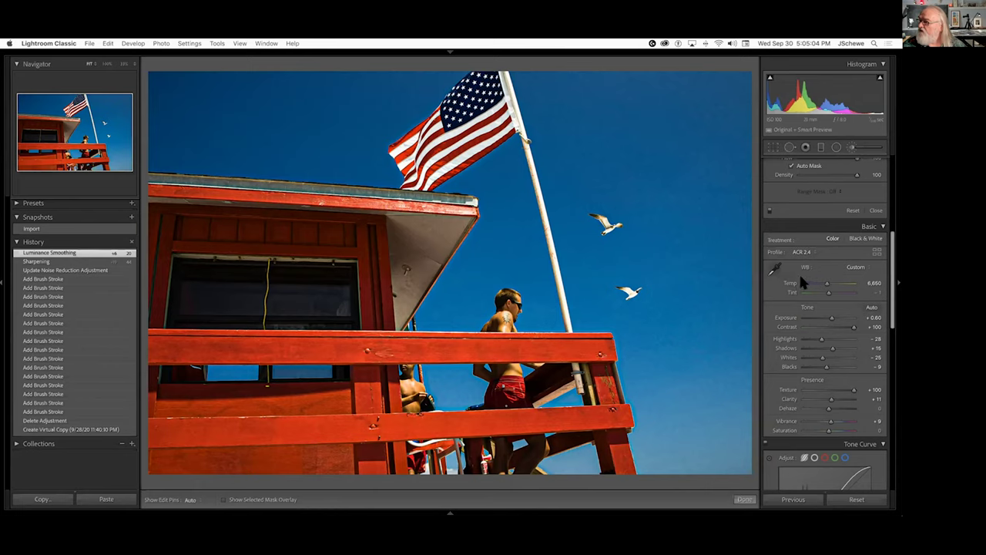
{"action": "scroll", "coordinate": [803, 279], "scroll_direction": "up", "scroll_amount": 1}
Set the sky mask's Noise to 100 and its Sharpness to -48
{"action": "scroll", "coordinate": [806, 285], "scroll_direction": "up", "scroll_amount": 10}
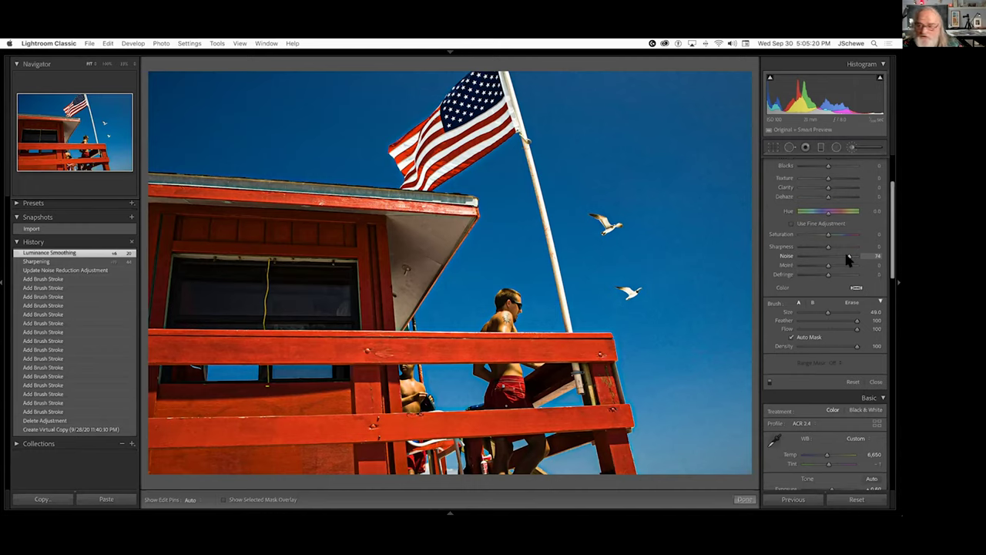
{"action": "left_click_drag", "start_coordinate": [847, 260], "coordinate": [861, 257]}
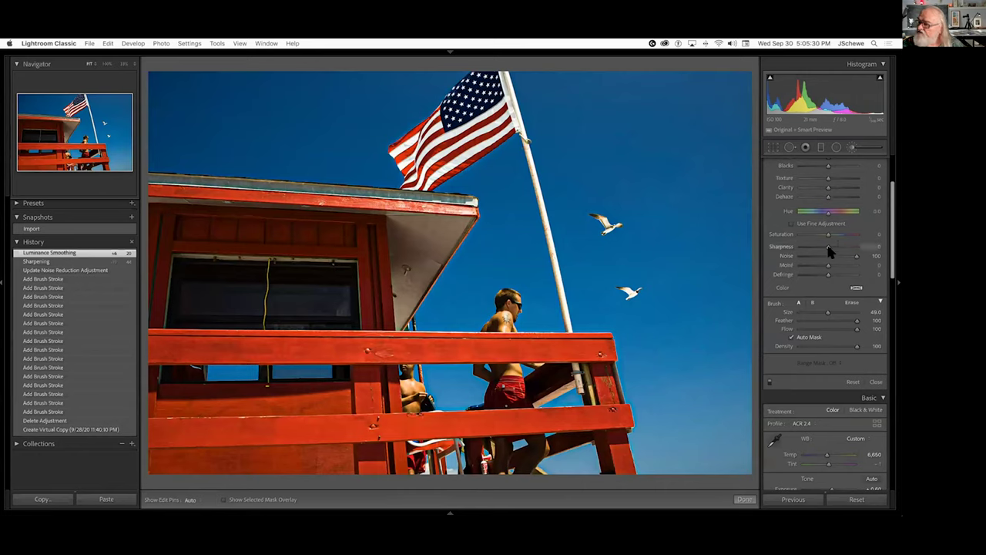
{"action": "left_click_drag", "start_coordinate": [826, 243], "coordinate": [830, 245]}
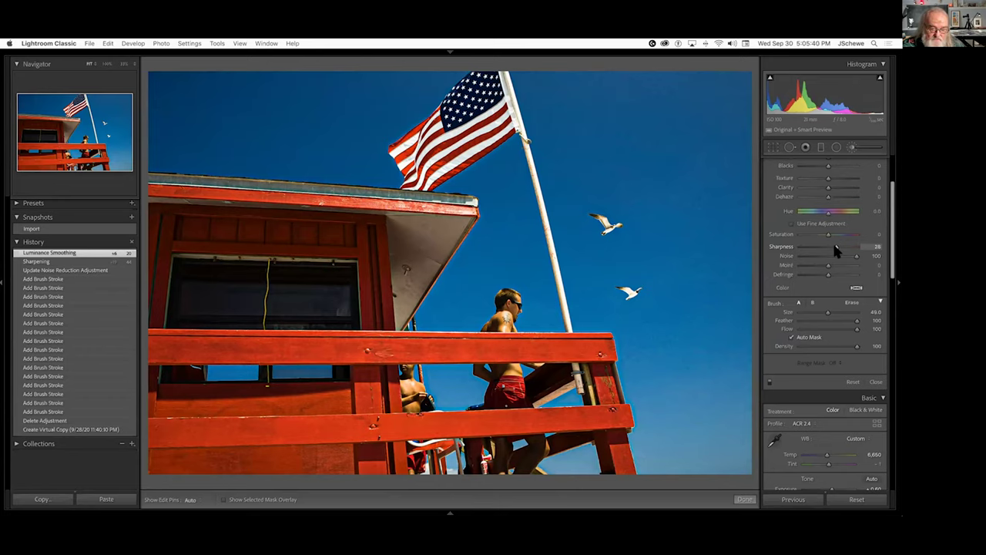
{"action": "left_click_drag", "start_coordinate": [836, 251], "coordinate": [815, 251]}
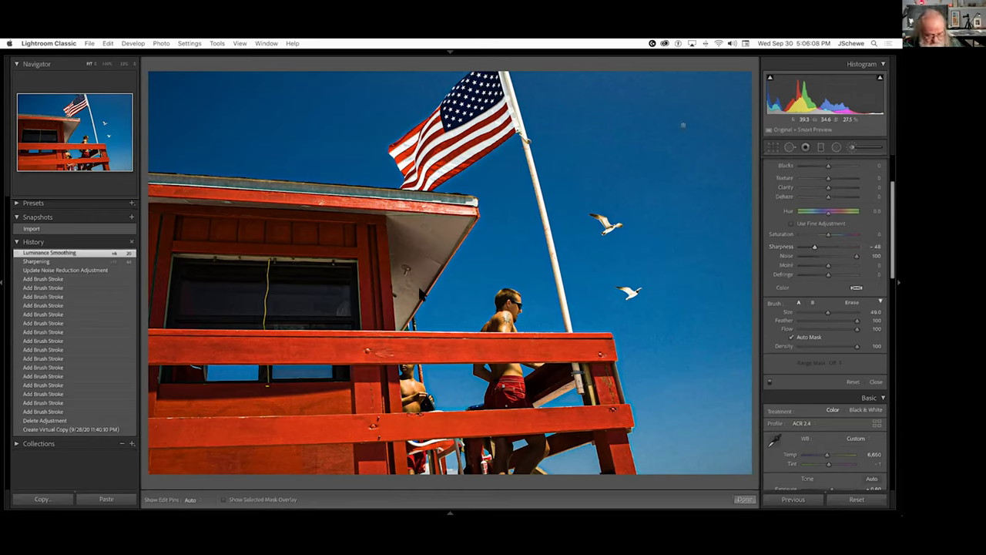
Return to the Library grid and select the dead-tree photo in the last row
{"action": "key", "text": "g"}
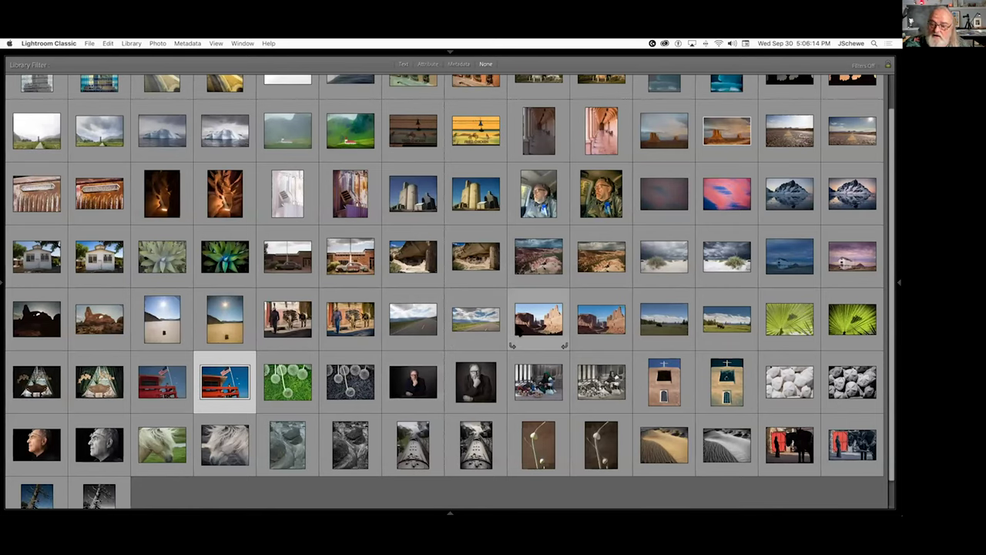
{"action": "scroll", "coordinate": [517, 319], "scroll_direction": "down", "scroll_amount": 1}
{"action": "scroll", "coordinate": [312, 432], "scroll_direction": "down", "scroll_amount": 2}
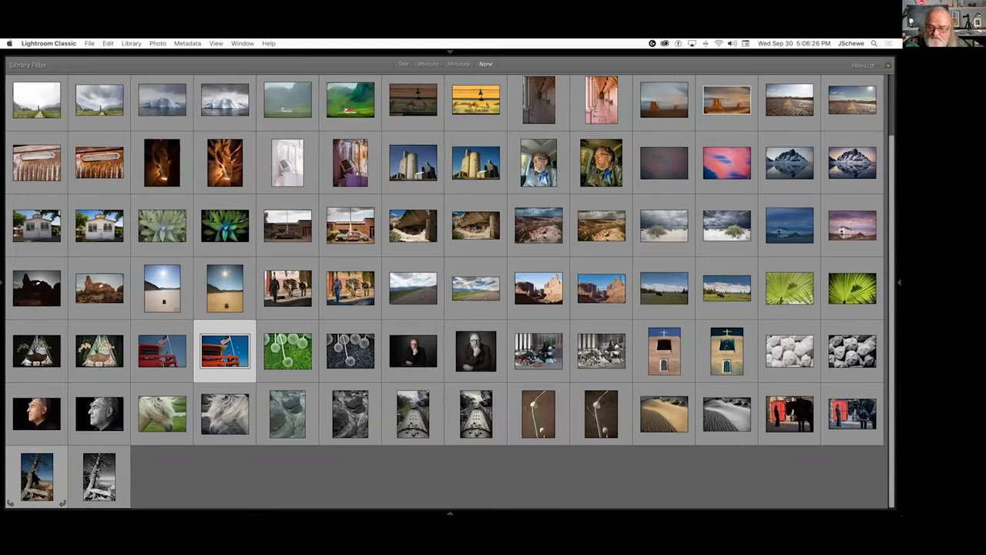
{"action": "left_click", "coordinate": [38, 477]}
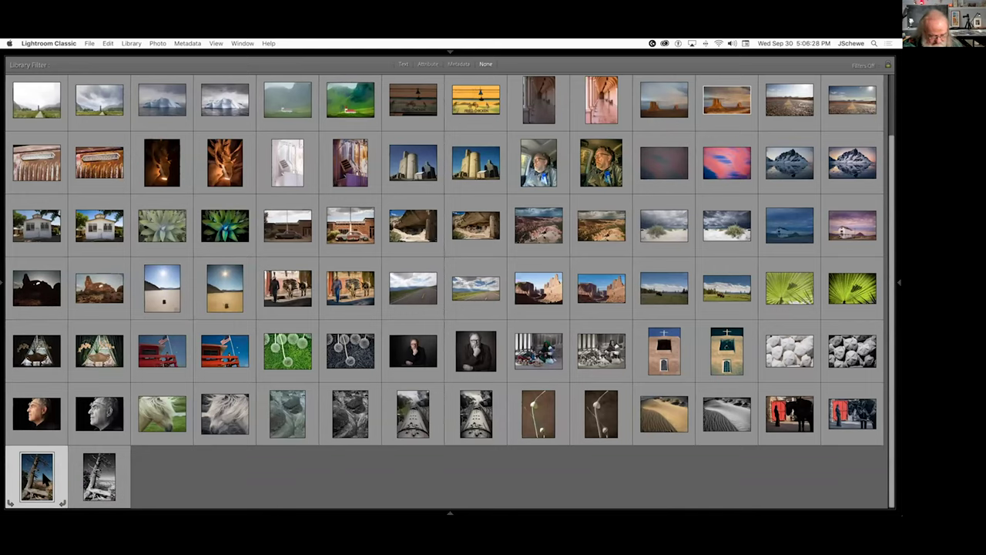
Develop the dead-tree photo with Exposure +1.05, then return to the grid
{"action": "key", "text": "d"}
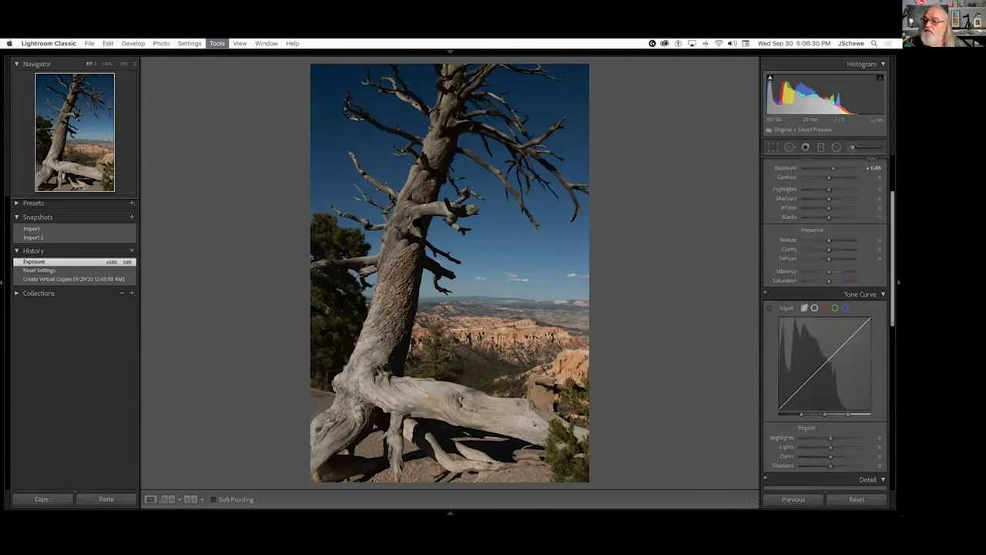
{"action": "scroll", "coordinate": [818, 347], "scroll_direction": "up", "scroll_amount": 3}
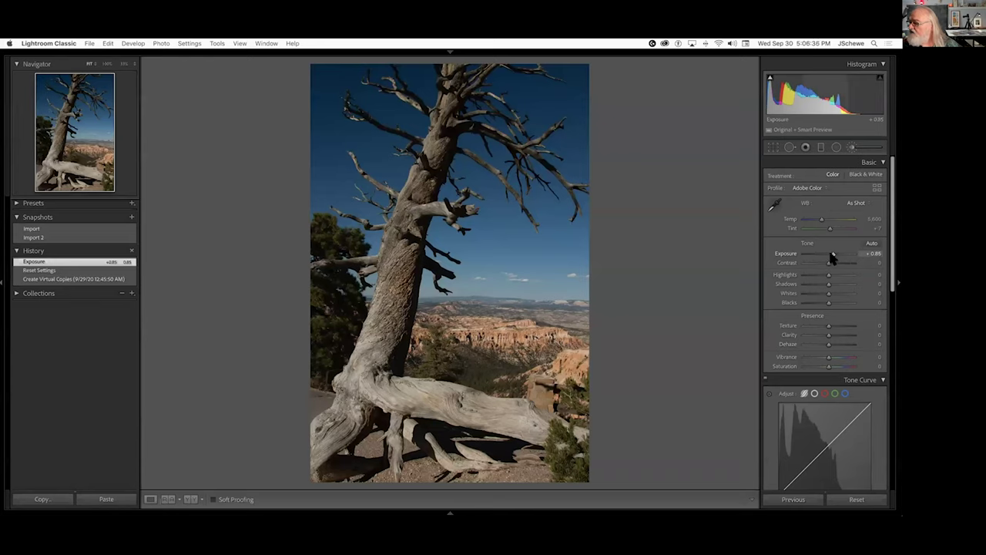
{"action": "left_click_drag", "start_coordinate": [832, 258], "coordinate": [834, 258]}
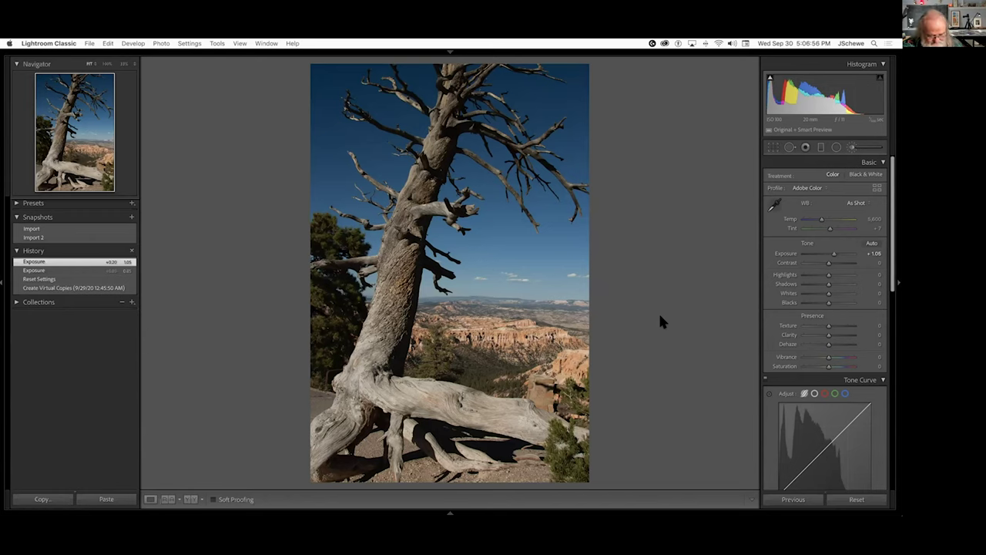
{"action": "key", "text": "g"}
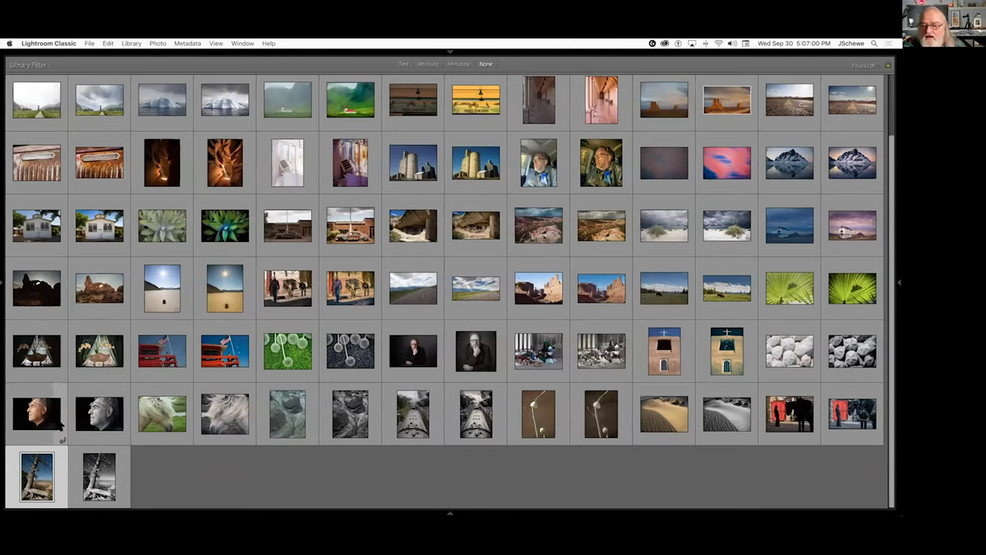
Open the BASIC PANNEL collection and develop its grayscale step-wedge image
{"action": "mouse_move", "coordinate": [6, 310]}
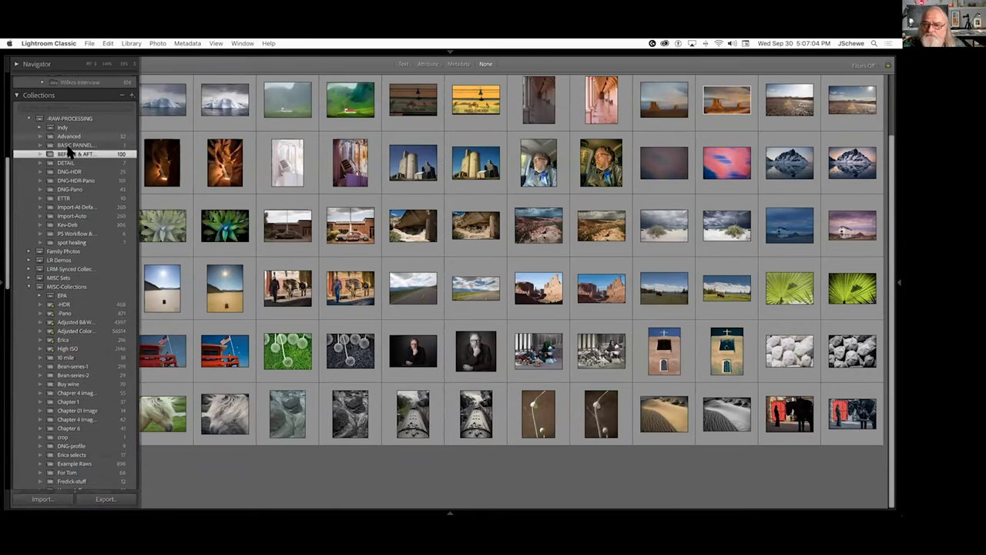
{"action": "left_click", "coordinate": [71, 145]}
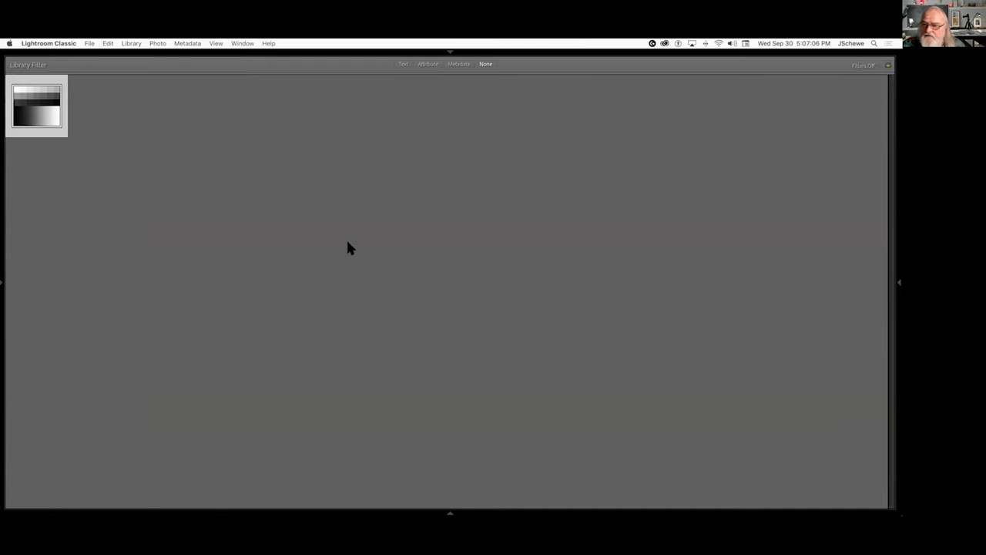
{"action": "key", "text": "d"}
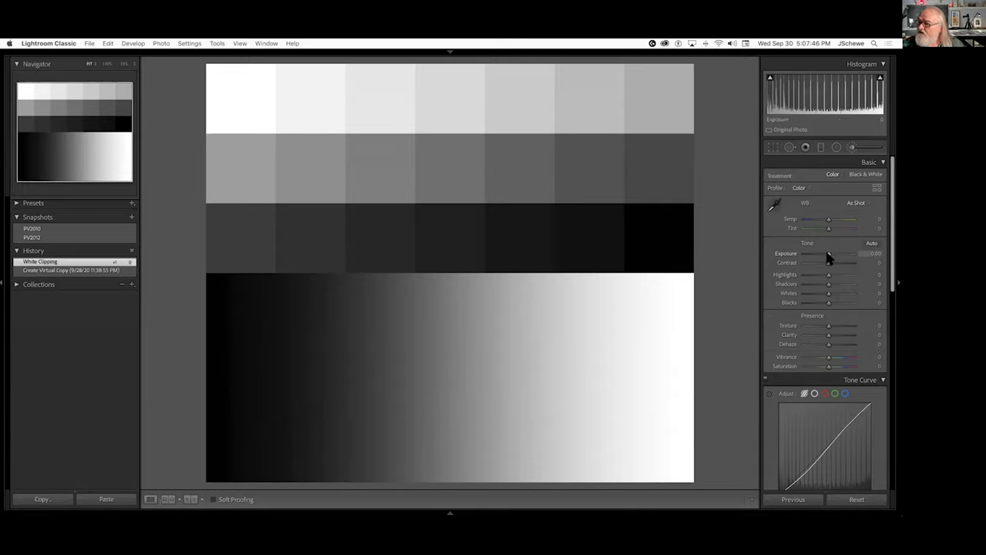
Try brighter and darker exposures on the step wedge, settling at Exposure -0.05
{"action": "scroll", "coordinate": [828, 256], "scroll_direction": "up", "scroll_amount": 4}
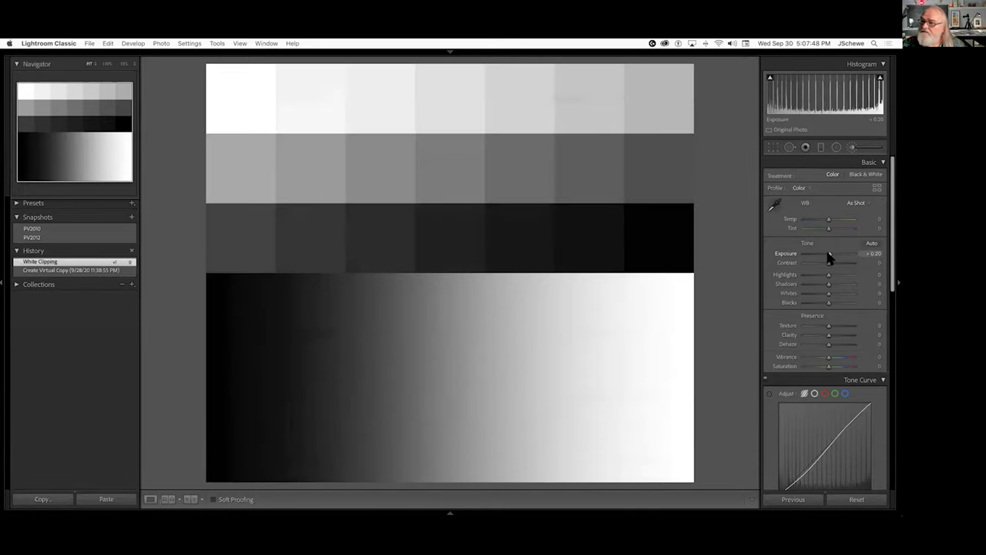
{"action": "scroll", "coordinate": [830, 257], "scroll_direction": "up", "scroll_amount": 3}
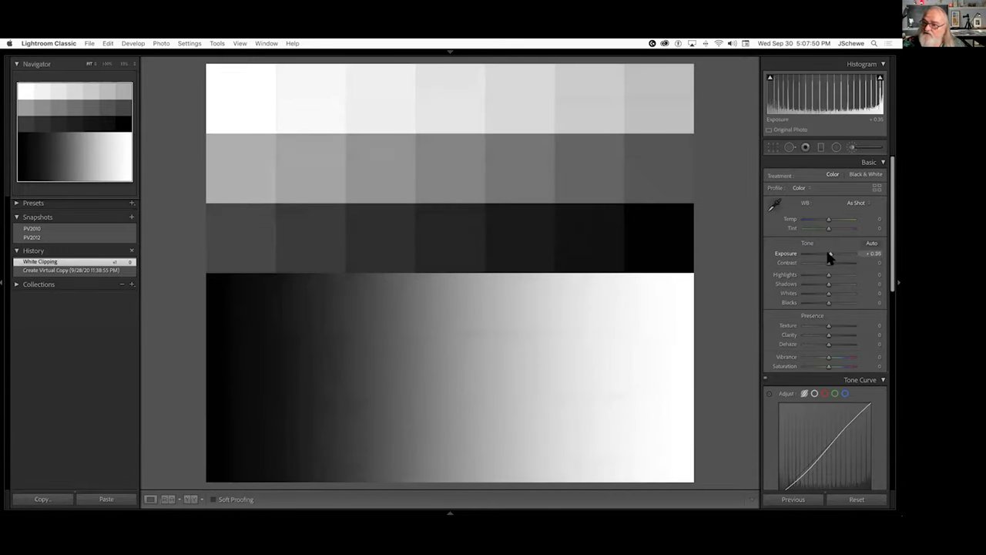
{"action": "left_click_drag", "start_coordinate": [830, 256], "coordinate": [839, 259]}
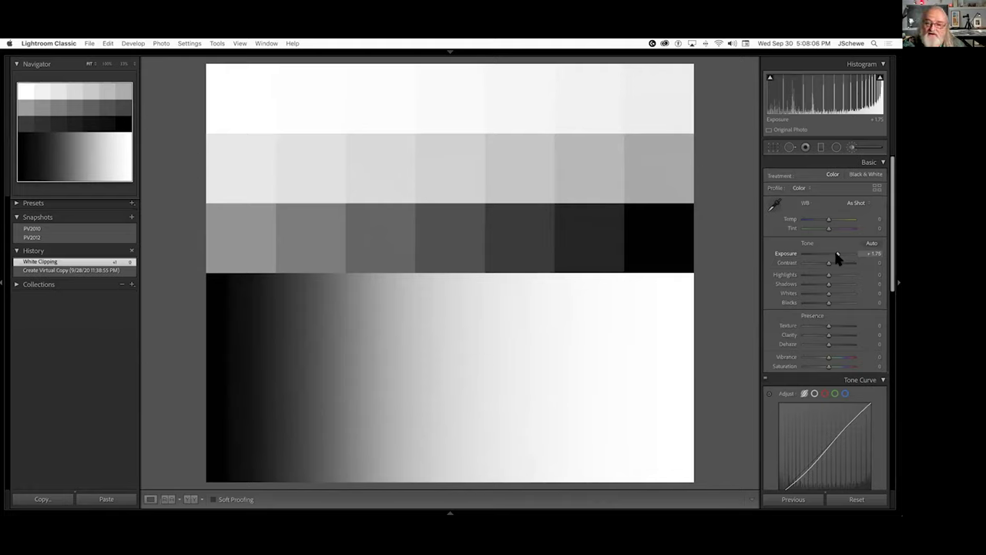
{"action": "left_click_drag", "start_coordinate": [837, 258], "coordinate": [836, 258]}
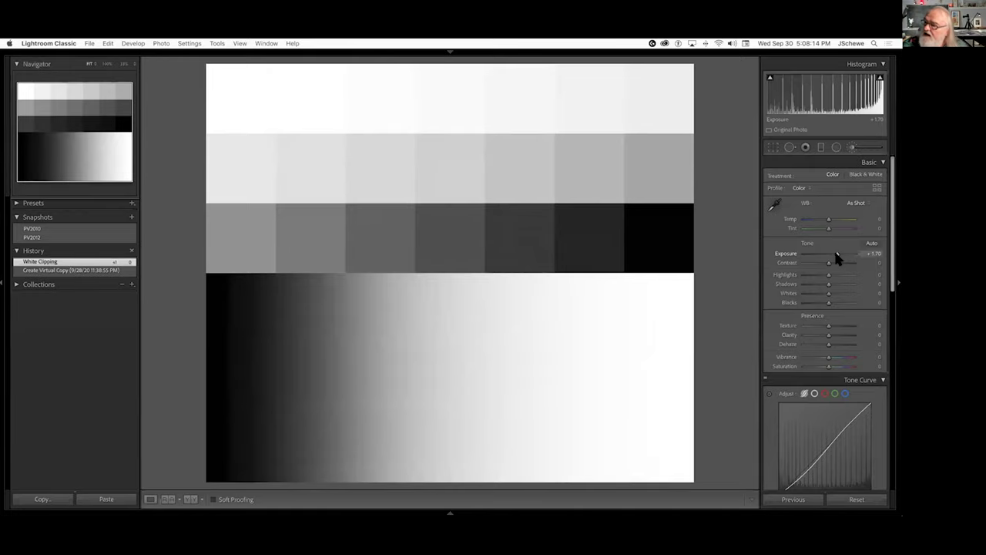
{"action": "mouse_move", "coordinate": [838, 258]}
{"action": "left_mouse_down"}
{"action": "mouse_move", "coordinate": [826, 259]}
{"action": "mouse_move", "coordinate": [854, 266]}
{"action": "mouse_move", "coordinate": [819, 267]}
{"action": "mouse_move", "coordinate": [838, 266]}
{"action": "left_mouse_up"}
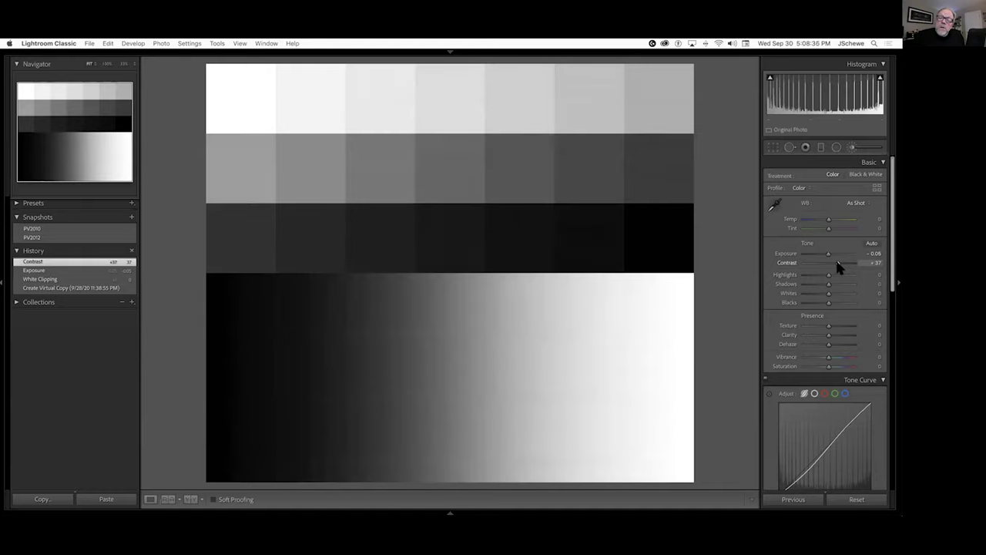
Set the step wedge's Contrast to +2 and reset Exposure to 0.00
{"action": "left_click_drag", "start_coordinate": [838, 266], "coordinate": [823, 265]}
{"action": "mouse_move", "coordinate": [820, 265]}
{"action": "left_mouse_down"}
{"action": "mouse_move", "coordinate": [829, 267]}
{"action": "mouse_move", "coordinate": [808, 268]}
{"action": "mouse_move", "coordinate": [830, 264]}
{"action": "left_mouse_up"}
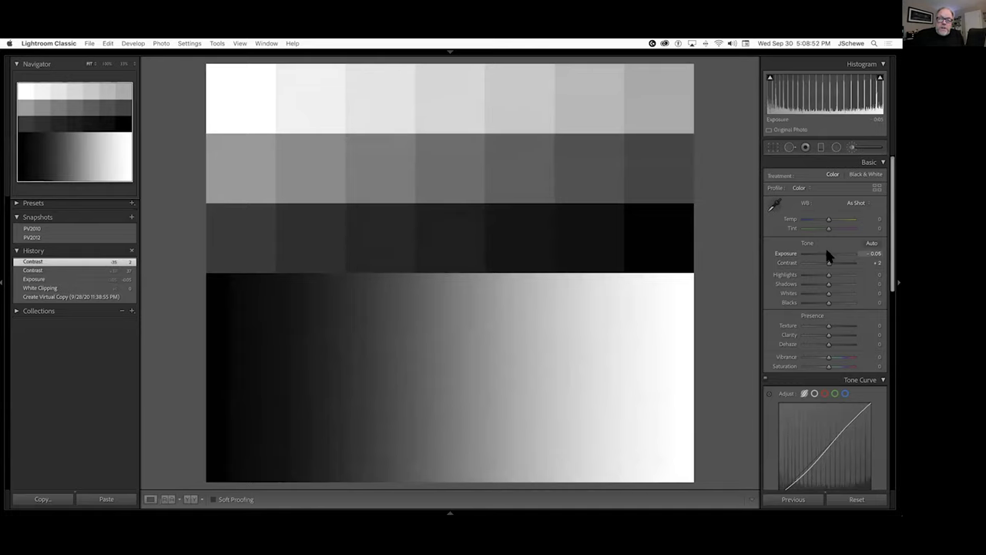
{"action": "double_click", "coordinate": [826, 253]}
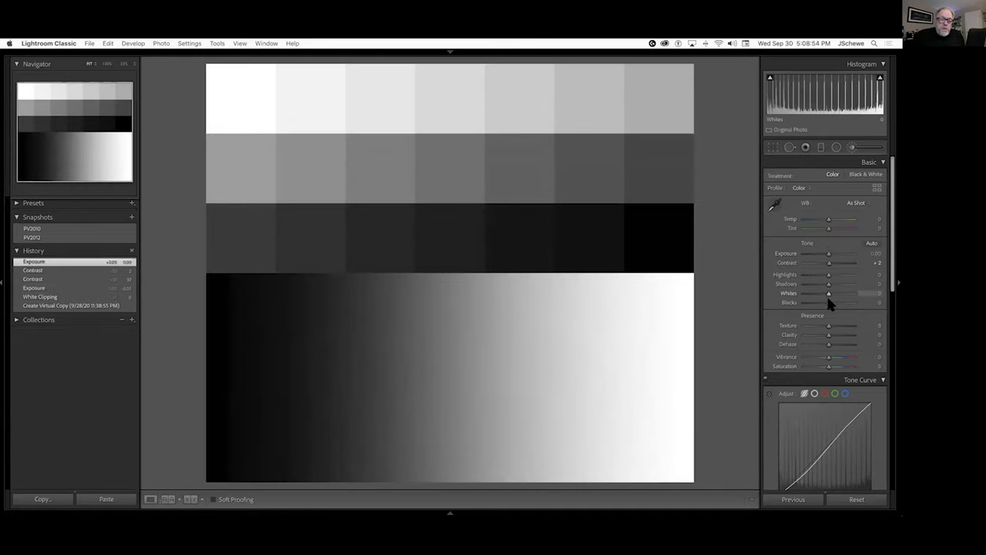
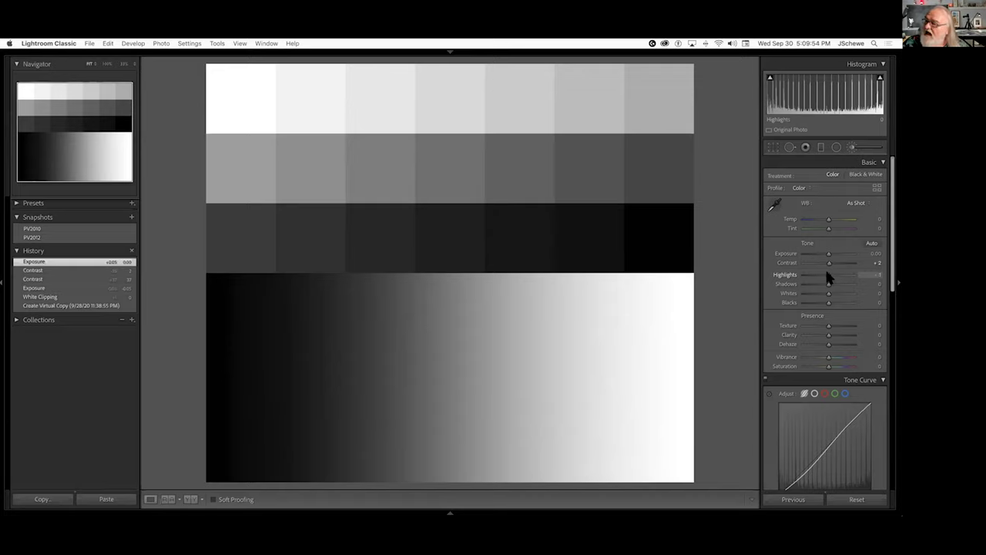
Lower the grey chart's Highlights to about -79, raise Whites with clipping preview, then open the dead-tree photo in Develop
{"action": "left_click_drag", "start_coordinate": [829, 277], "coordinate": [810, 280]}
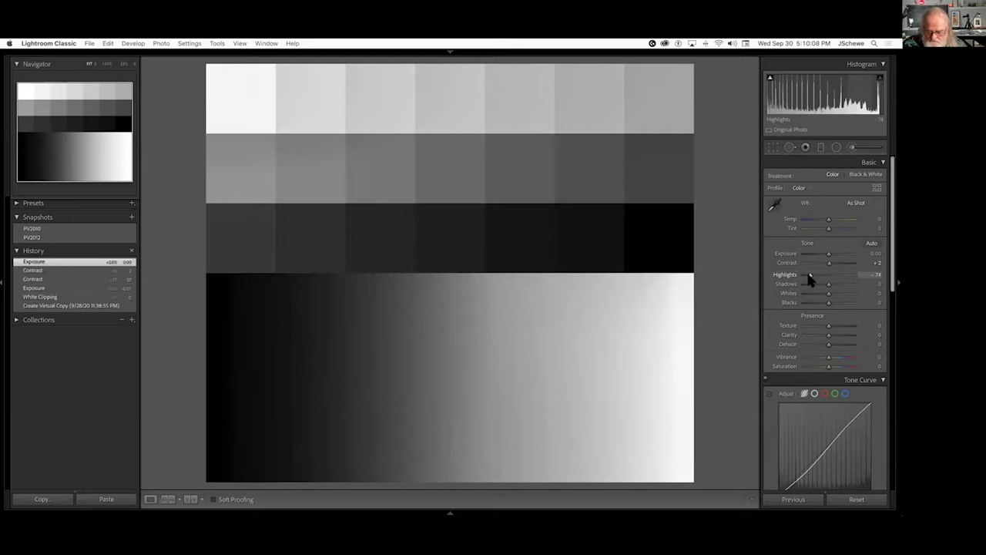
{"action": "left_click_drag", "start_coordinate": [809, 281], "coordinate": [828, 285]}
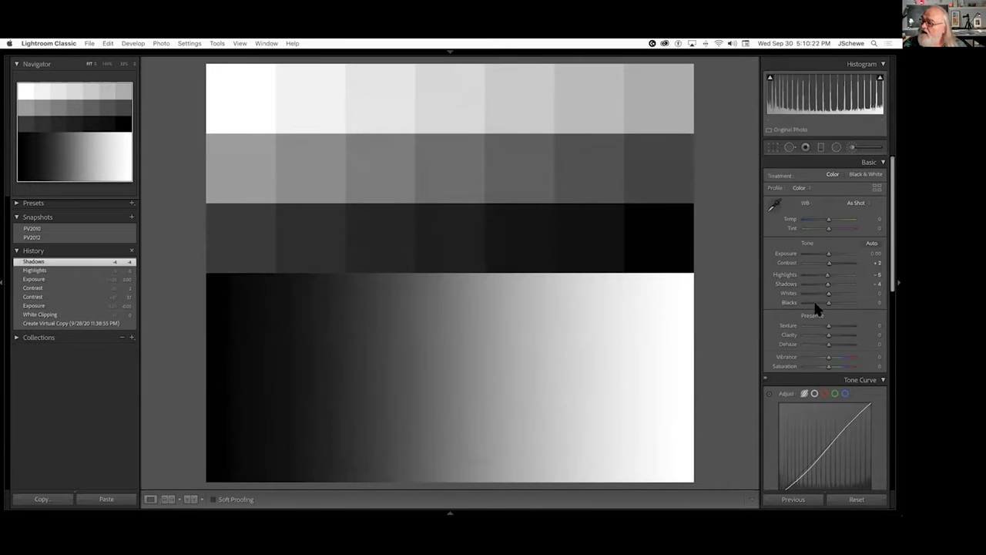
{"action": "key", "text": "alt"}
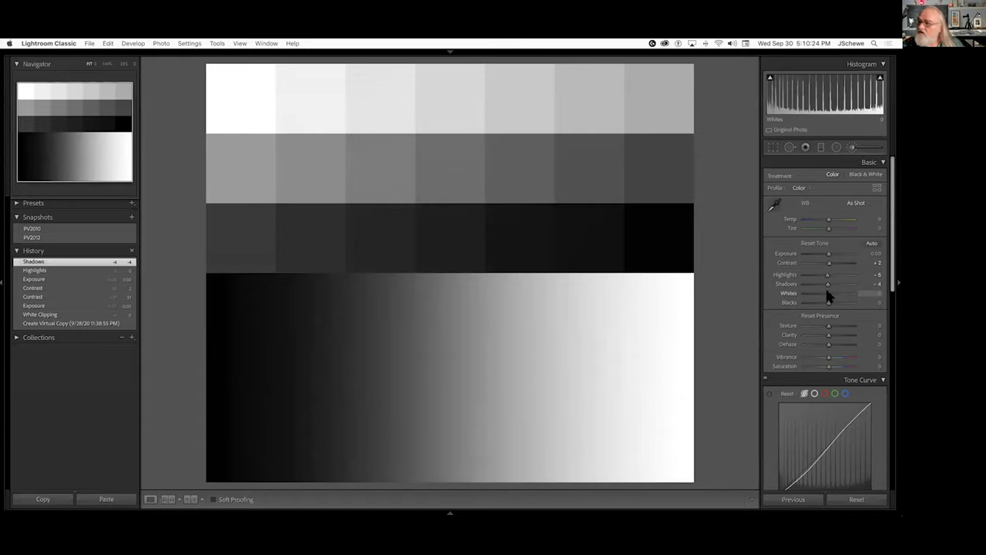
{"action": "left_click_drag", "start_coordinate": [826, 291], "coordinate": [763, 307]}
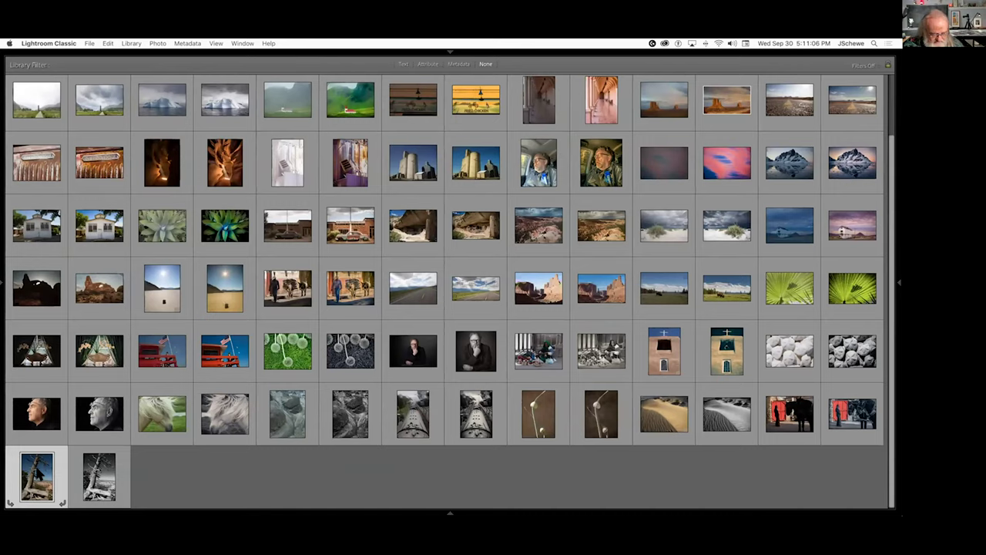
{"action": "key", "text": "d"}
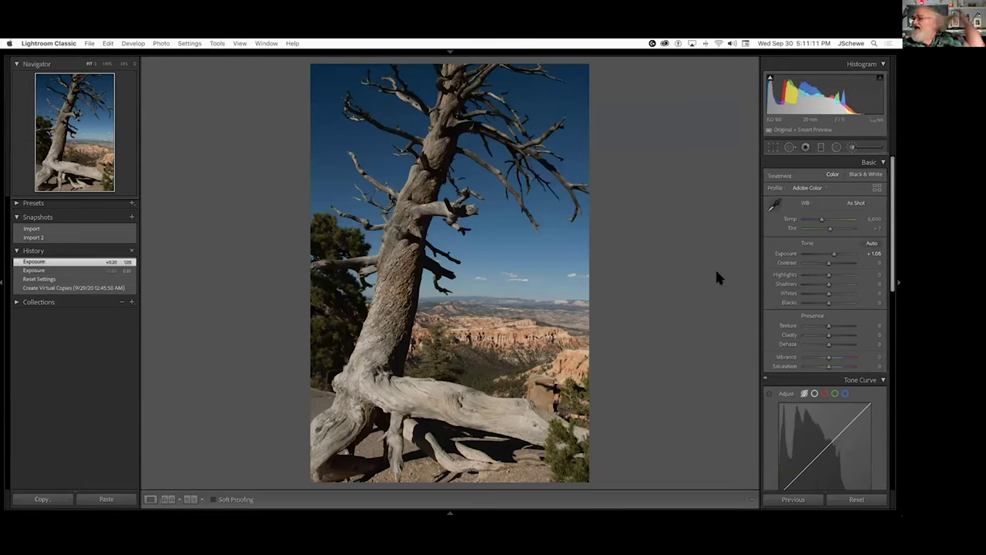
Collapse the Tone Curve and Detail panels and expand HSL / Color beneath Basic
{"action": "scroll", "coordinate": [847, 334], "scroll_direction": "down", "scroll_amount": 2}
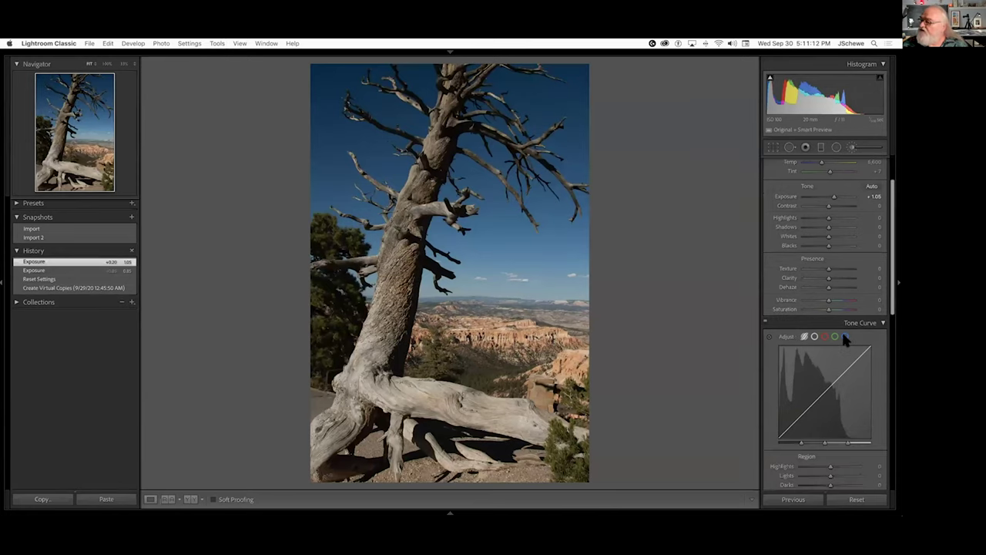
{"action": "left_click", "coordinate": [883, 322]}
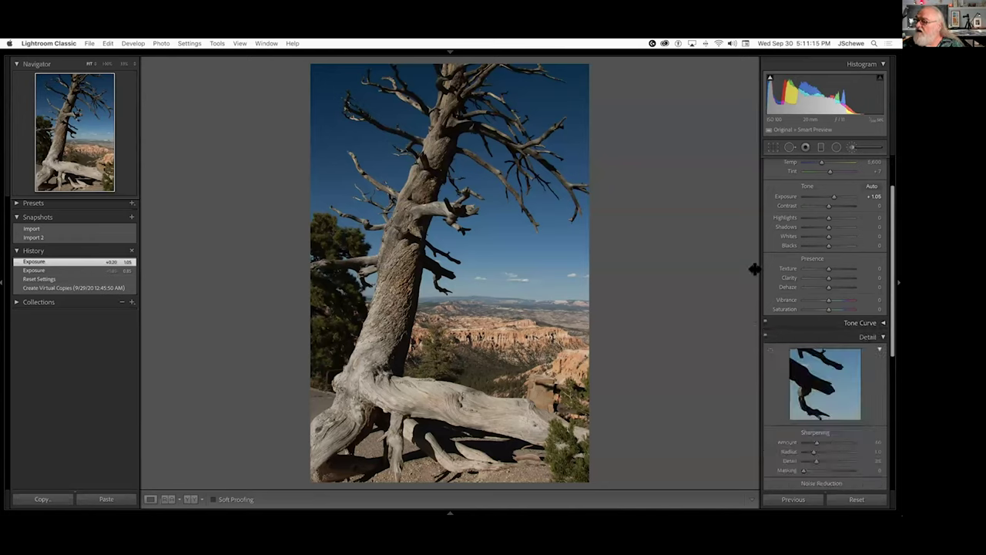
{"action": "scroll", "coordinate": [799, 274], "scroll_direction": "down", "scroll_amount": 5}
{"action": "scroll", "coordinate": [801, 283], "scroll_direction": "down", "scroll_amount": 3}
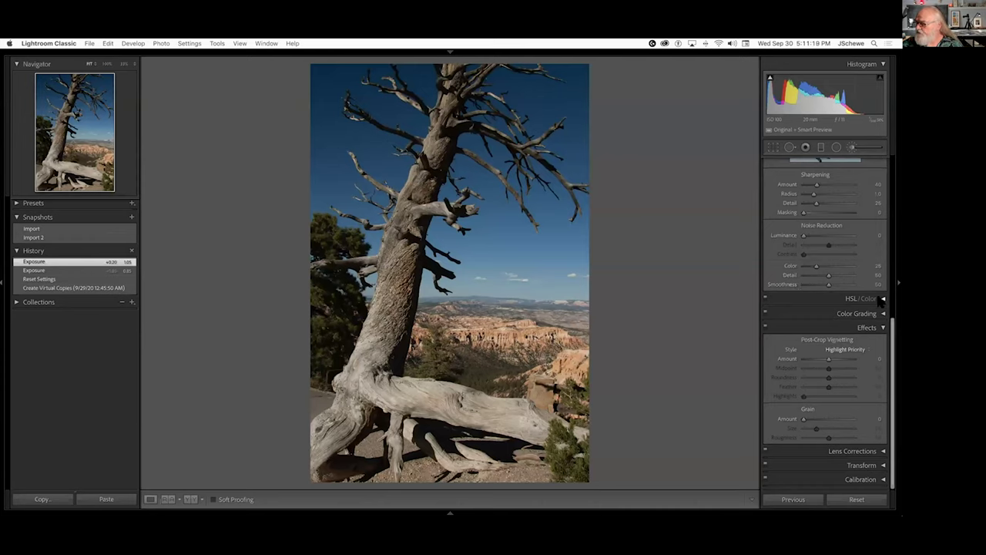
{"action": "left_click", "coordinate": [882, 299]}
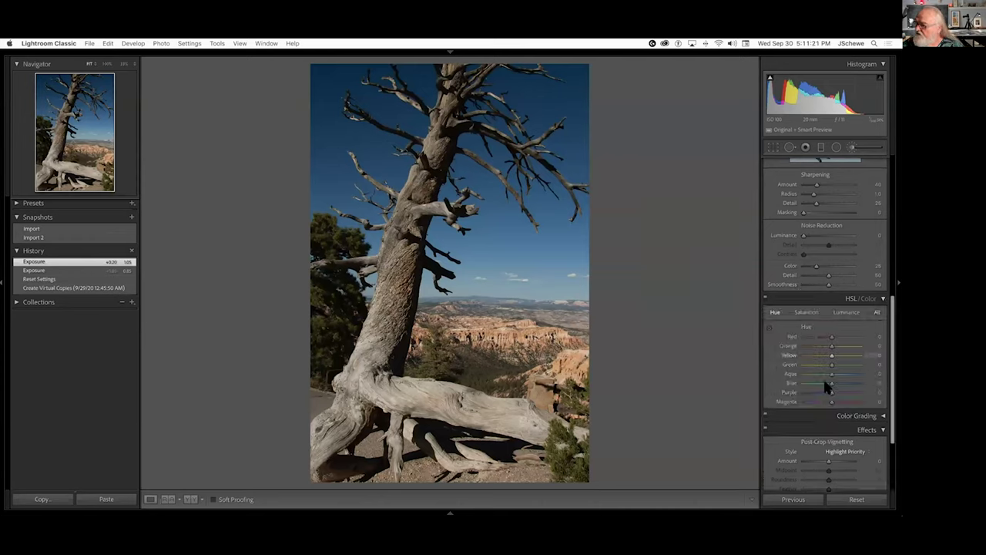
{"action": "scroll", "coordinate": [796, 324], "scroll_direction": "up", "scroll_amount": 4}
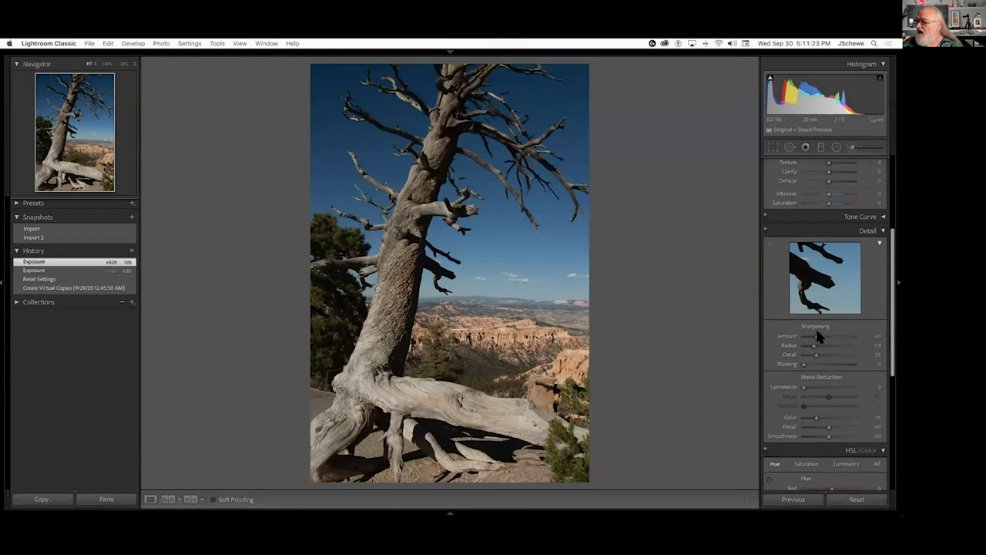
{"action": "scroll", "coordinate": [823, 339], "scroll_direction": "up", "scroll_amount": 4}
{"action": "scroll", "coordinate": [829, 353], "scroll_direction": "up", "scroll_amount": 1}
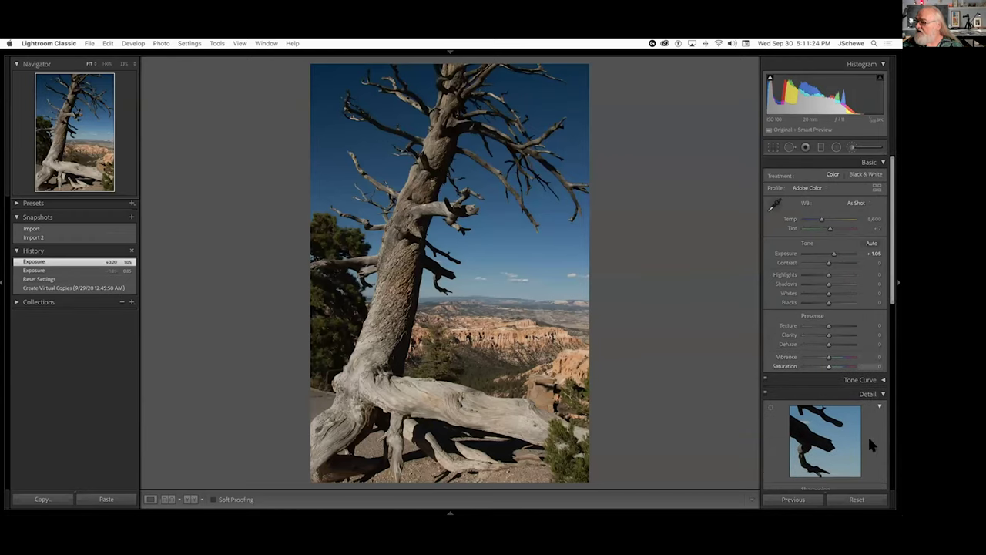
{"action": "left_click", "coordinate": [883, 393]}
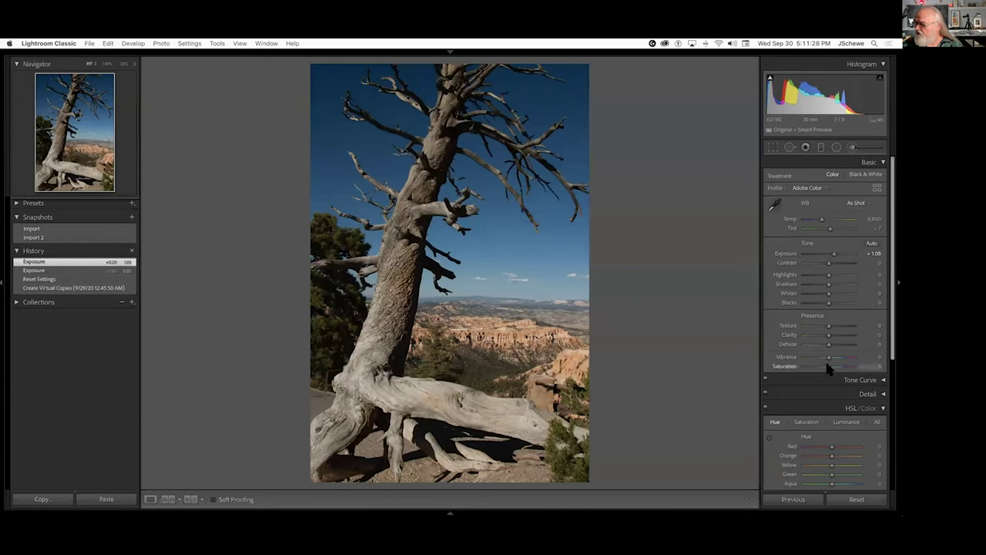
Drop Saturation to -100, restore it to +1, and collapse the Effects panel
{"action": "left_click_drag", "start_coordinate": [830, 366], "coordinate": [772, 369]}
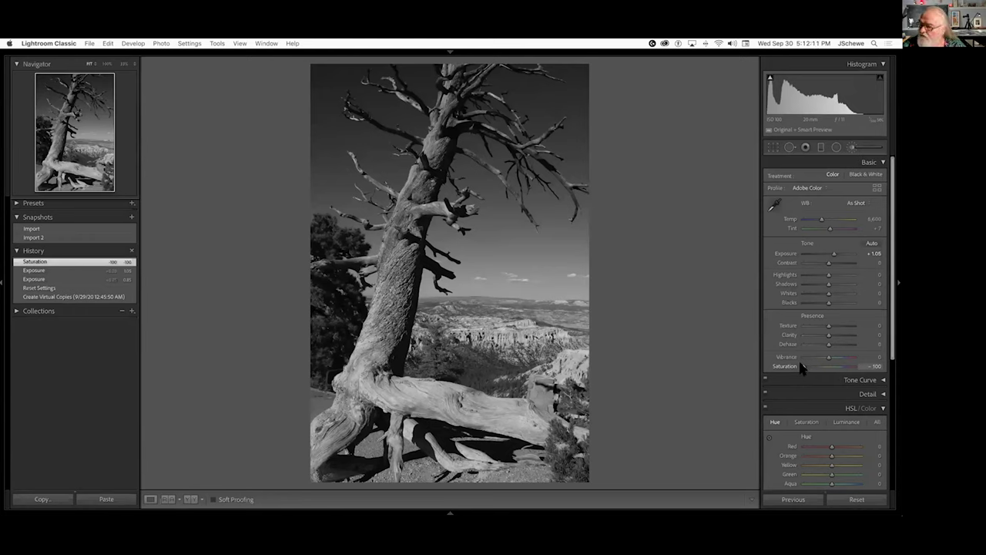
{"action": "left_click_drag", "start_coordinate": [802, 368], "coordinate": [828, 368]}
{"action": "scroll", "coordinate": [828, 362], "scroll_direction": "down", "scroll_amount": 8}
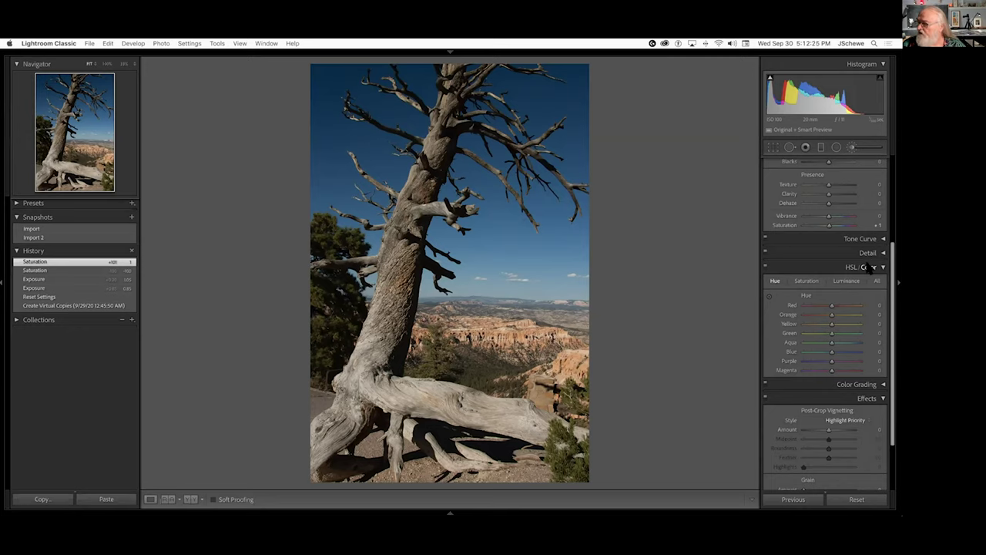
{"action": "scroll", "coordinate": [870, 379], "scroll_direction": "down", "scroll_amount": 3}
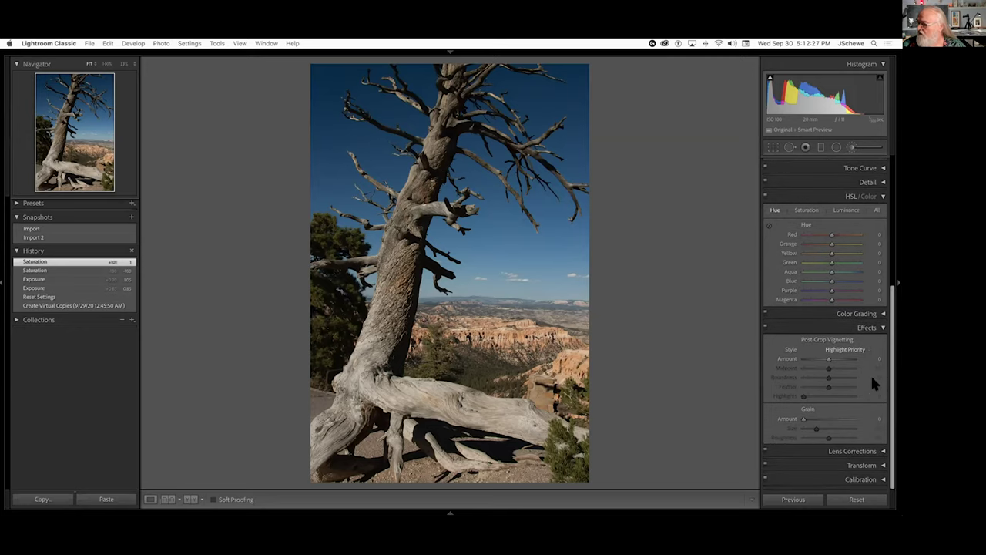
{"action": "scroll", "coordinate": [866, 351], "scroll_direction": "up", "scroll_amount": 1}
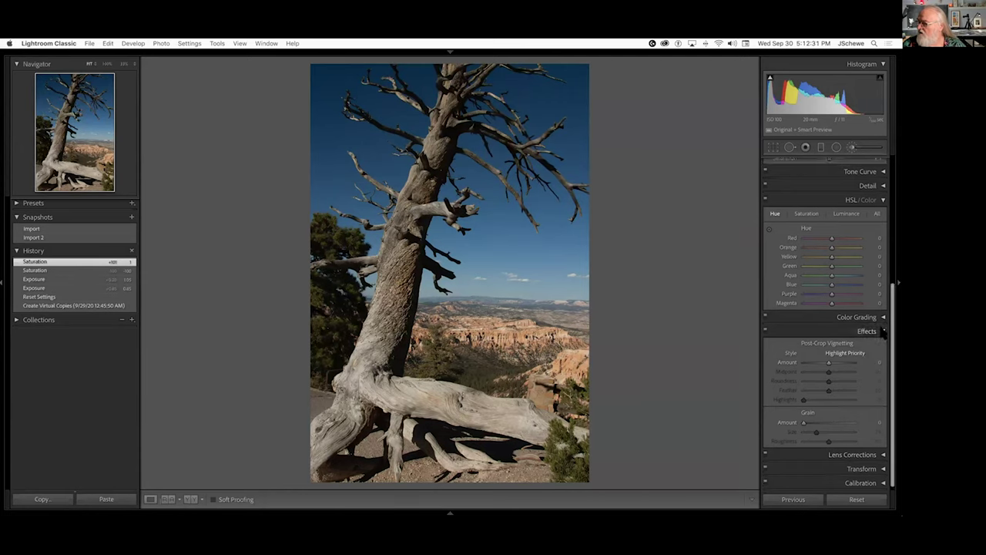
{"action": "left_click", "coordinate": [883, 332]}
{"action": "scroll", "coordinate": [859, 343], "scroll_direction": "up", "scroll_amount": 1}
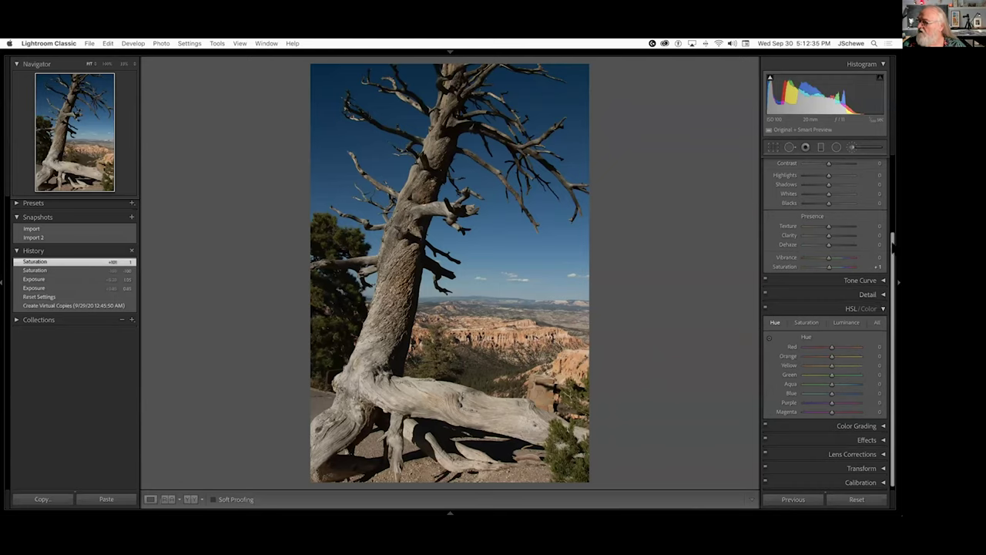
{"action": "scroll", "coordinate": [823, 289], "scroll_direction": "up", "scroll_amount": 5}
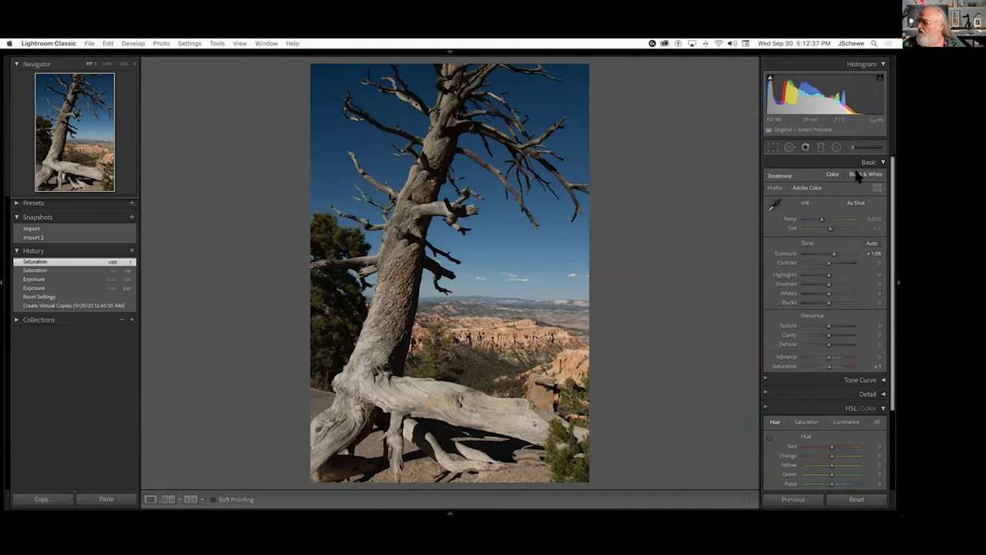
Set the tree photo's treatment to Black & White and apply an Auto B&W mix (Red -6, Blue +6)
{"action": "left_click", "coordinate": [857, 176]}
{"action": "scroll", "coordinate": [849, 337], "scroll_direction": "down", "scroll_amount": 3}
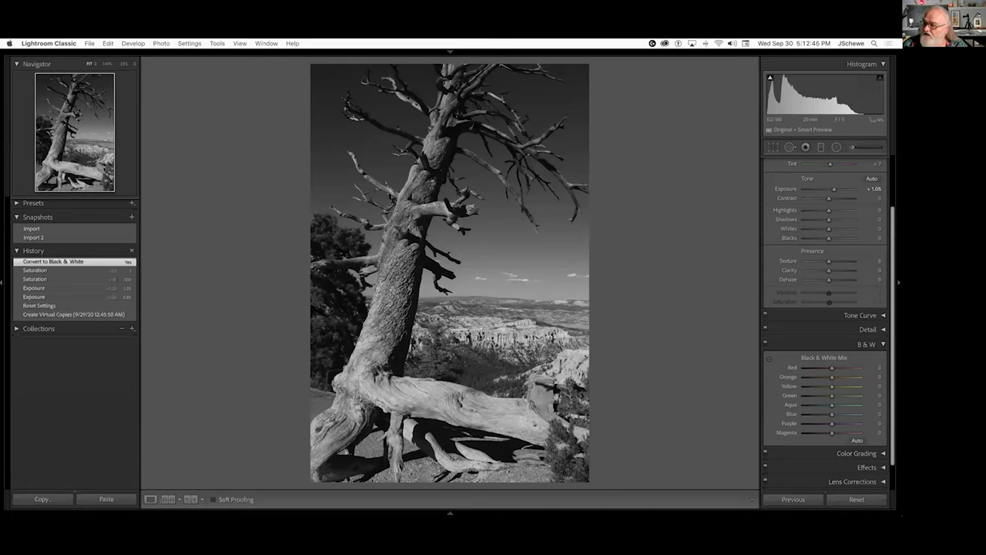
{"action": "scroll", "coordinate": [828, 343], "scroll_direction": "up", "scroll_amount": 1}
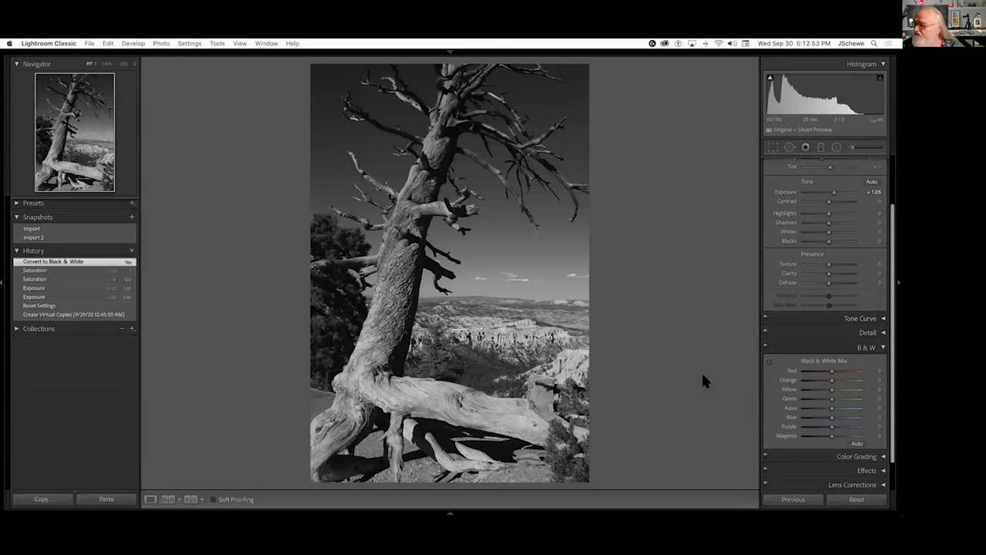
{"action": "left_click", "coordinate": [857, 444]}
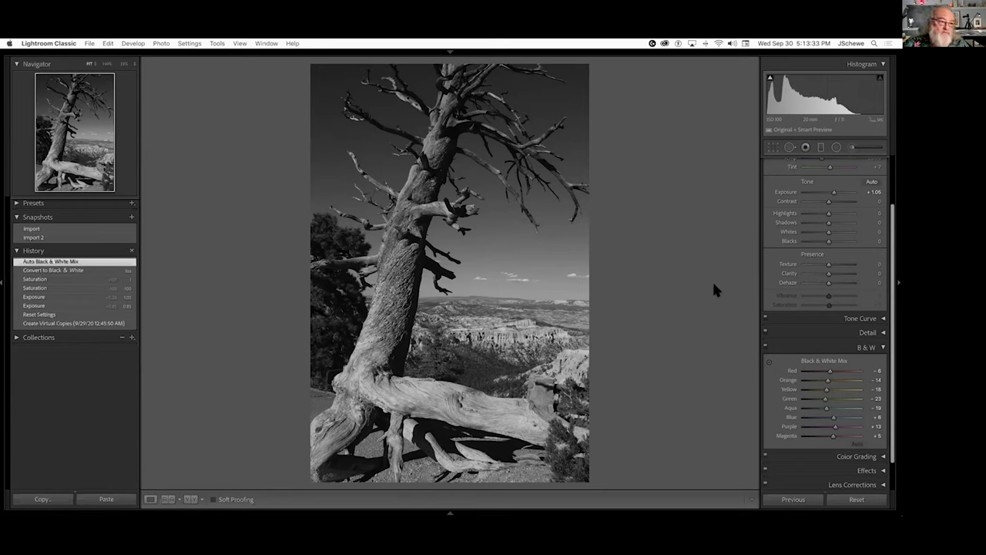
Try darkening the sky and lightening orange greys on the photo, then reset the B&W Mix to 0
{"action": "left_click", "coordinate": [768, 361]}
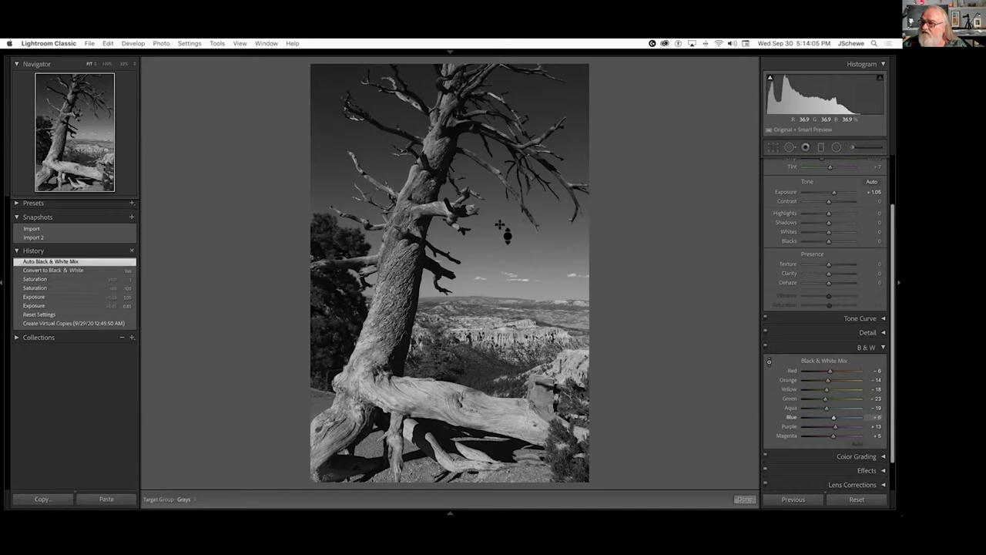
{"action": "left_click_drag", "start_coordinate": [562, 223], "coordinate": [562, 247]}
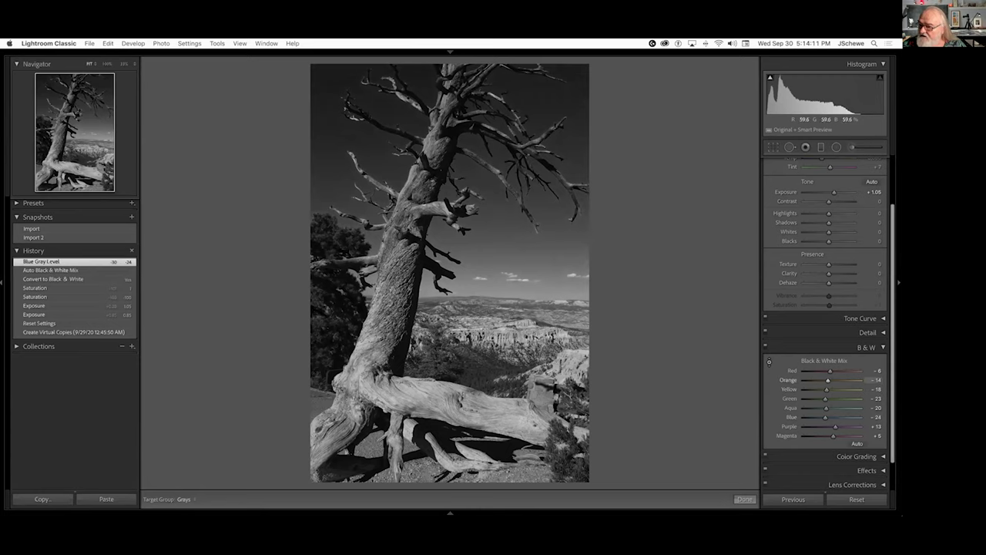
{"action": "left_click_drag", "start_coordinate": [493, 339], "coordinate": [493, 329]}
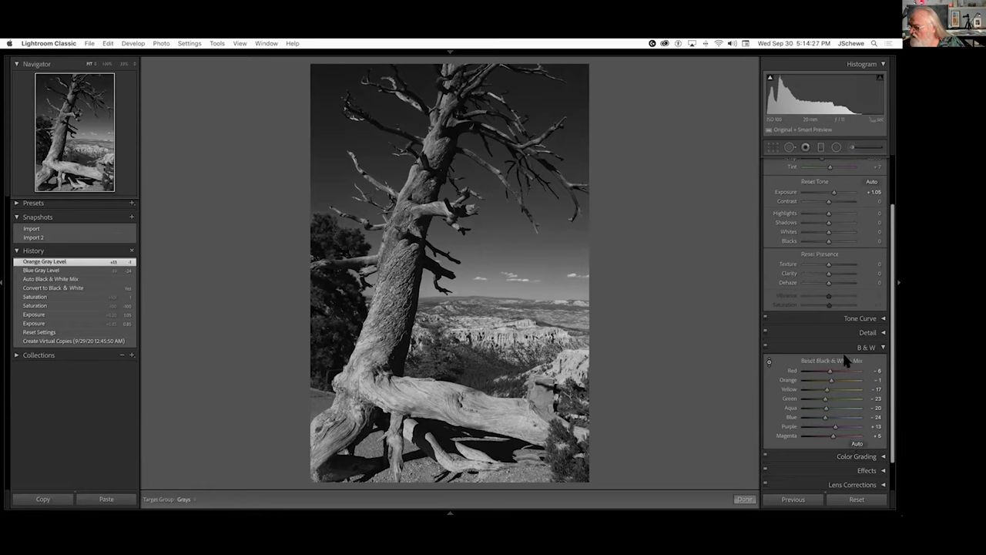
{"action": "left_click", "coordinate": [837, 360], "text": "alt"}
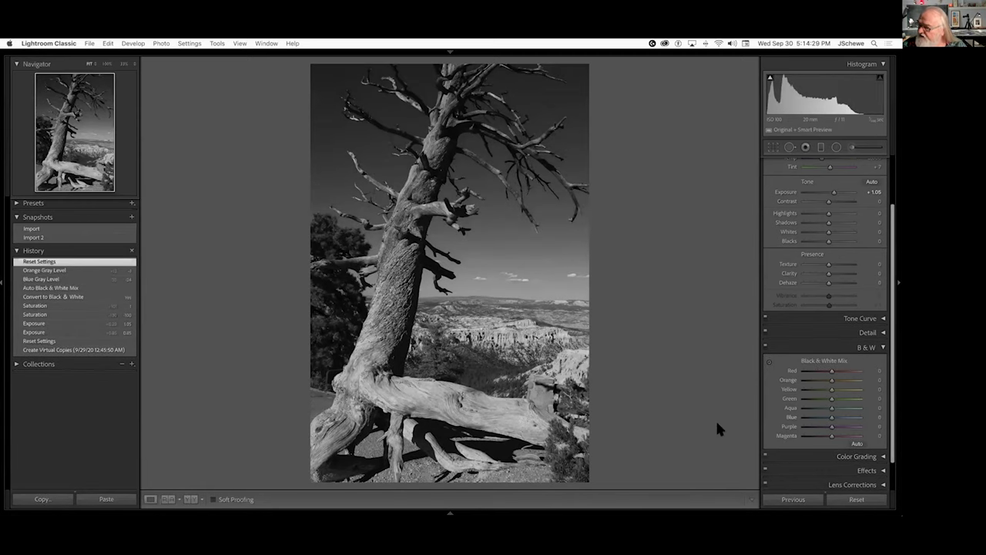
With the B&W targeted adjustment tool, darken the blue sky and adjust the tree's orange and yellow greys
{"action": "left_click", "coordinate": [767, 360]}
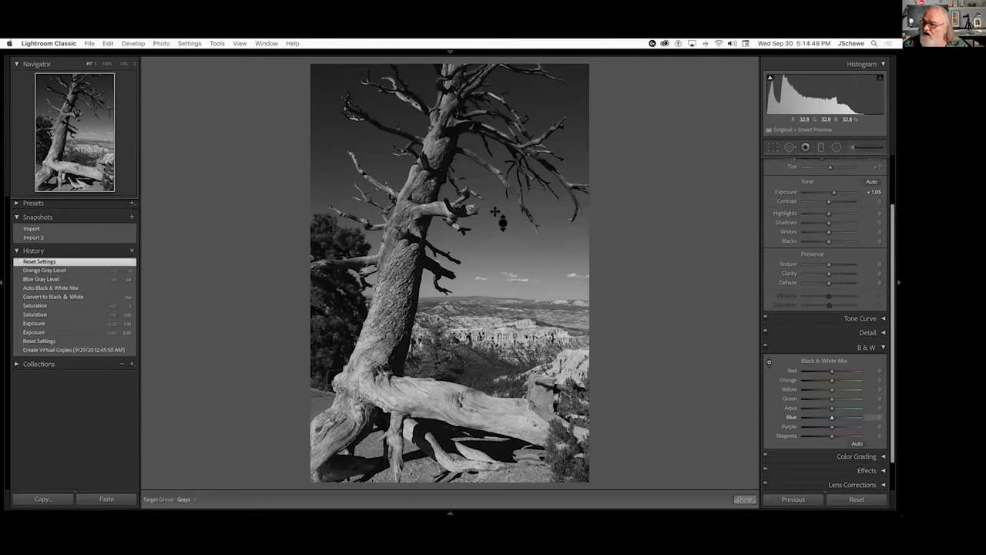
{"action": "left_click_drag", "start_coordinate": [532, 260], "coordinate": [532, 277]}
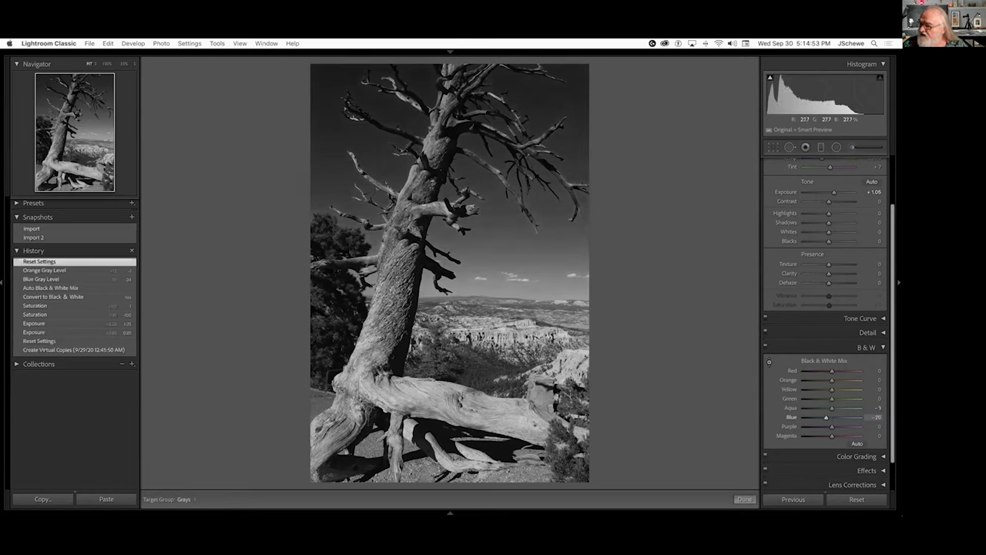
{"action": "left_click_drag", "start_coordinate": [496, 202], "coordinate": [495, 212]}
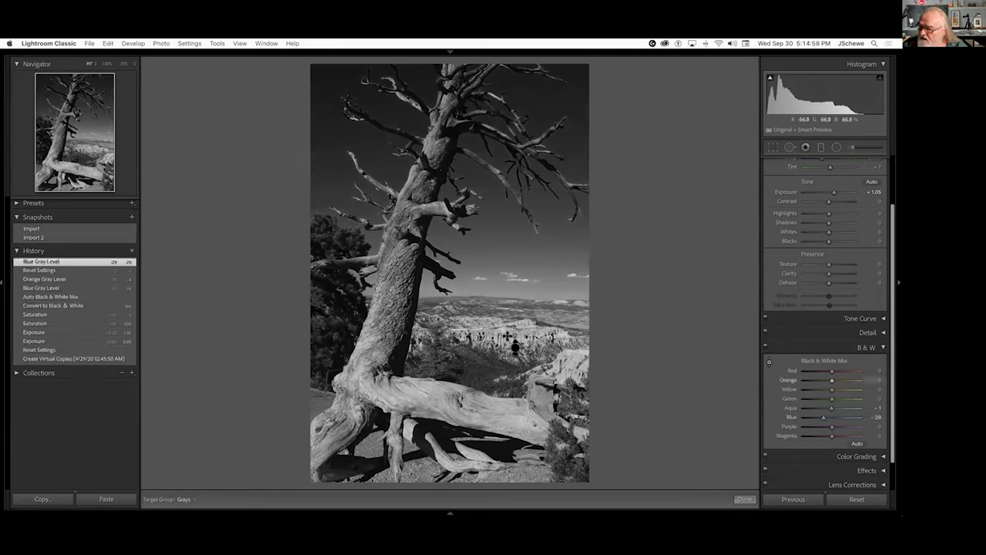
{"action": "key", "text": "Down"}
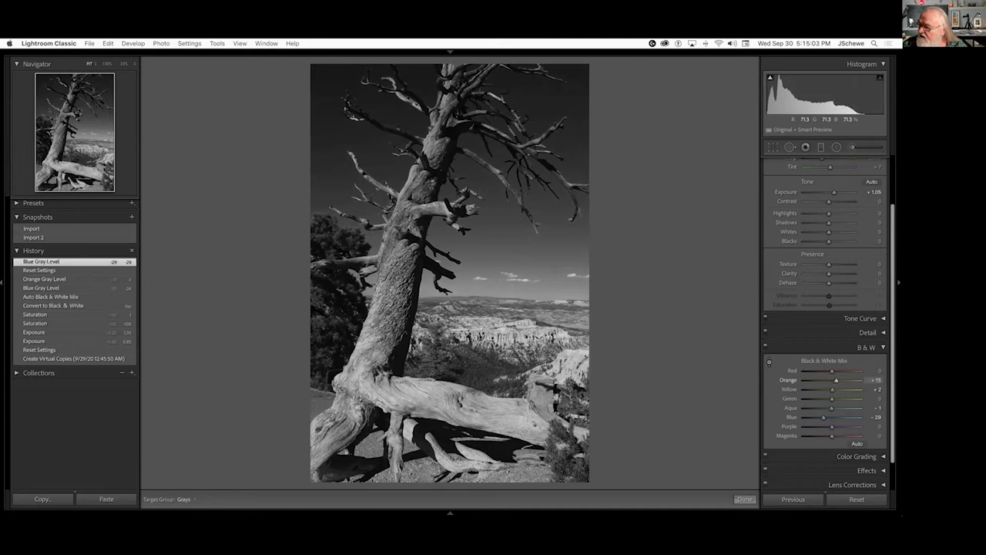
{"action": "left_click_drag", "start_coordinate": [519, 339], "coordinate": [520, 337]}
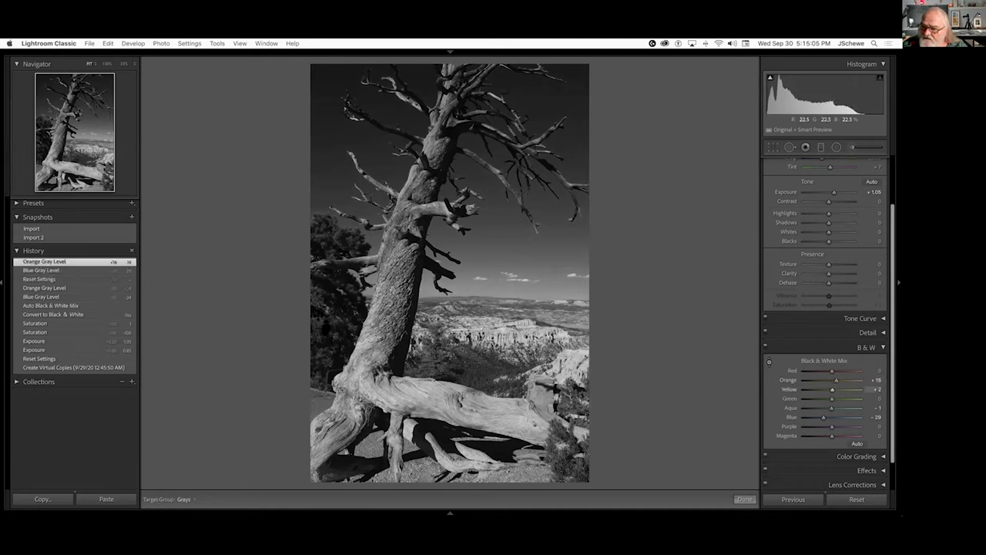
{"action": "mouse_move", "coordinate": [323, 327]}
{"action": "left_mouse_down"}
{"action": "mouse_move", "coordinate": [324, 393]}
{"action": "mouse_move", "coordinate": [328, 330]}
{"action": "left_mouse_up"}
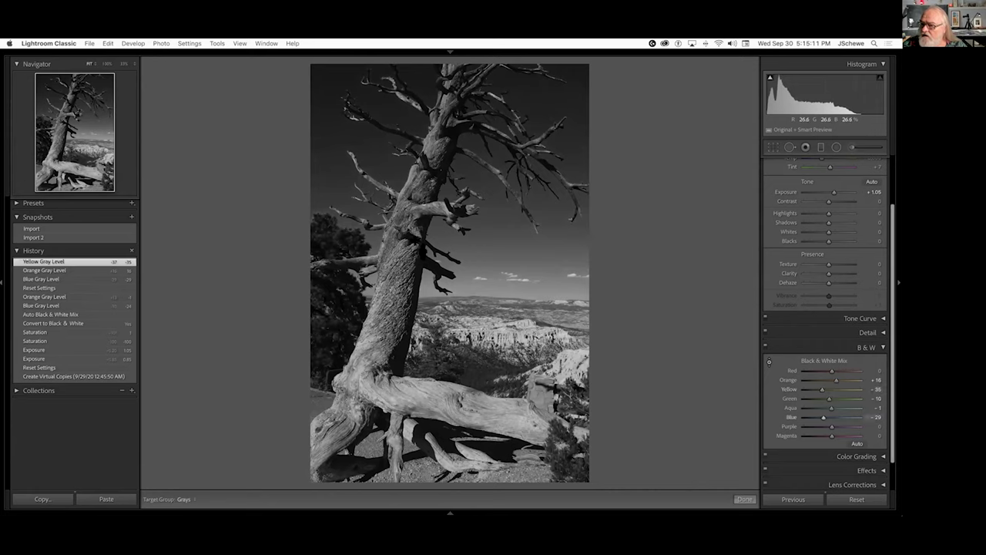
{"action": "left_click_drag", "start_coordinate": [400, 255], "coordinate": [402, 274]}
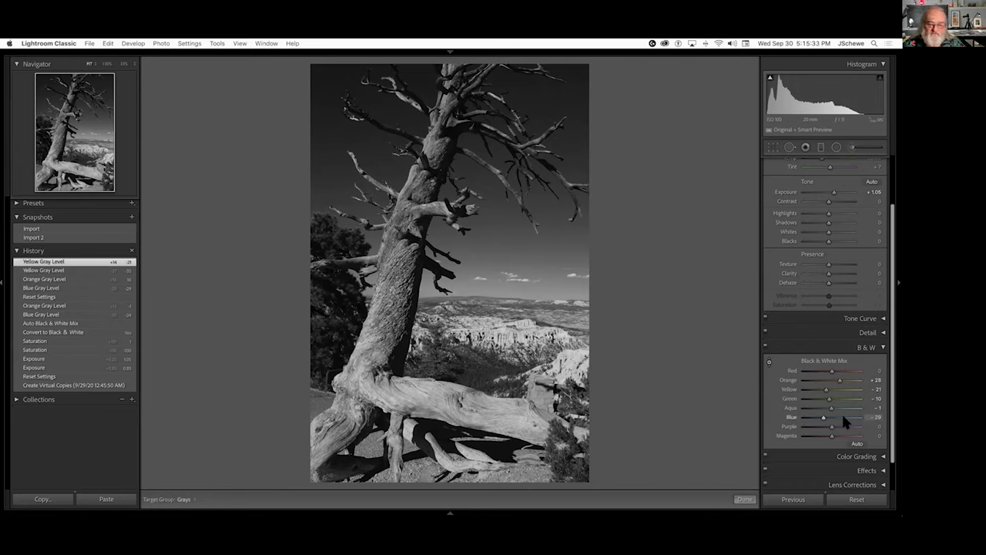
Resample the tree to settle the mix at Orange +19, Yellow -6, Green -10, Blue -29
{"action": "left_click", "coordinate": [769, 359]}
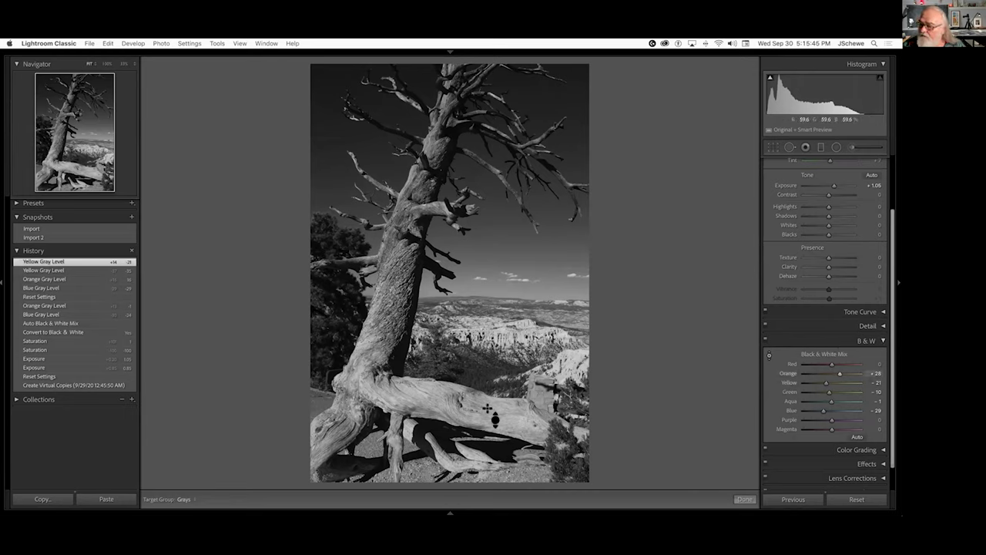
{"action": "mouse_move", "coordinate": [506, 414]}
{"action": "left_mouse_down"}
{"action": "mouse_move", "coordinate": [506, 390]}
{"action": "mouse_move", "coordinate": [511, 414]}
{"action": "left_mouse_up"}
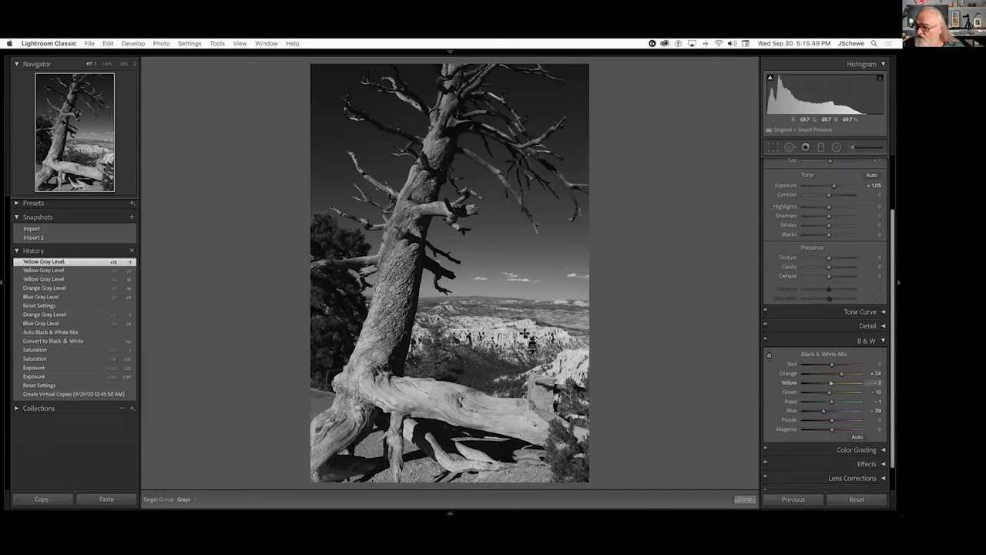
{"action": "left_click_drag", "start_coordinate": [513, 345], "coordinate": [513, 370]}
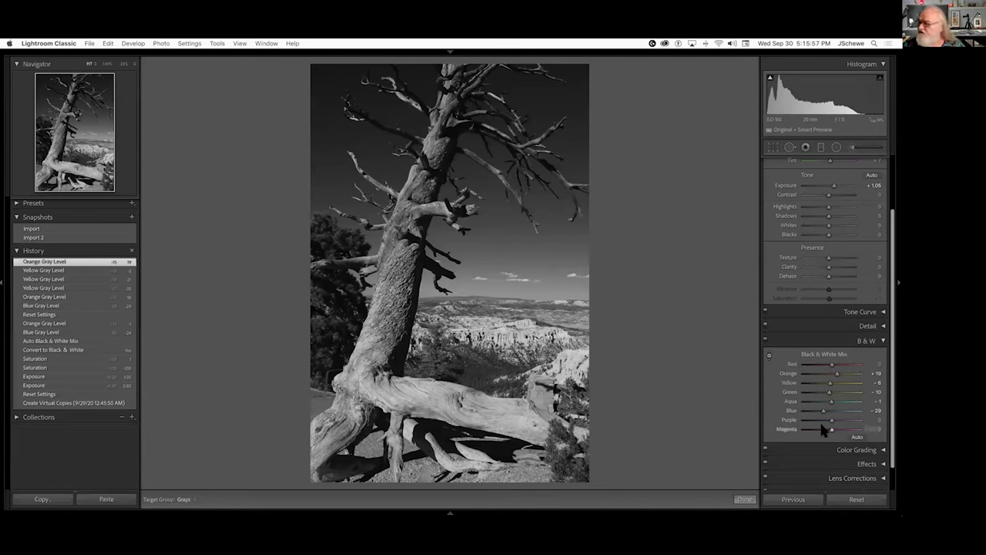
{"action": "scroll", "coordinate": [823, 416], "scroll_direction": "down", "scroll_amount": 2}
{"action": "scroll", "coordinate": [823, 373], "scroll_direction": "down", "scroll_amount": 1}
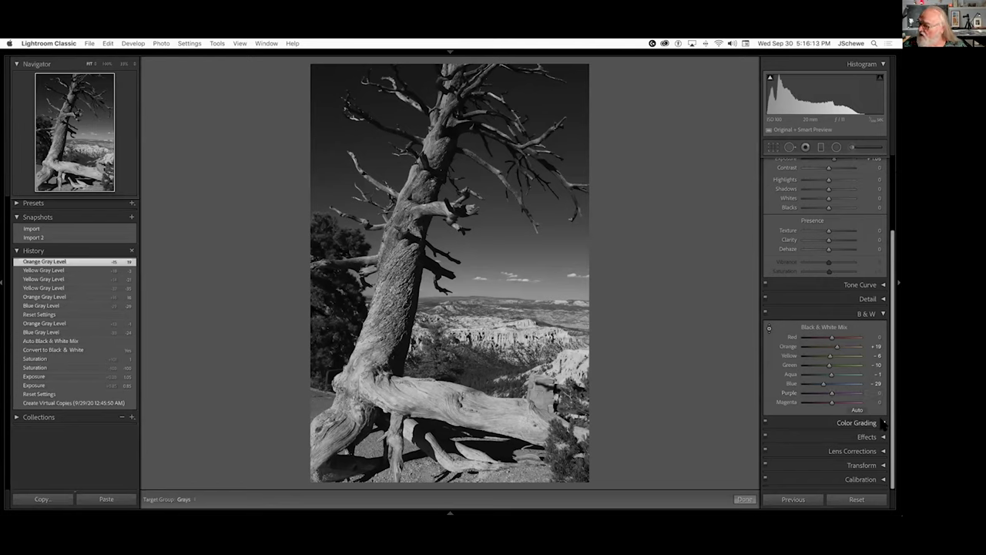
Expand the Color Grading panel, showing neutral Shadows, Midtones and Highlights wheels
{"action": "left_click", "coordinate": [883, 422]}
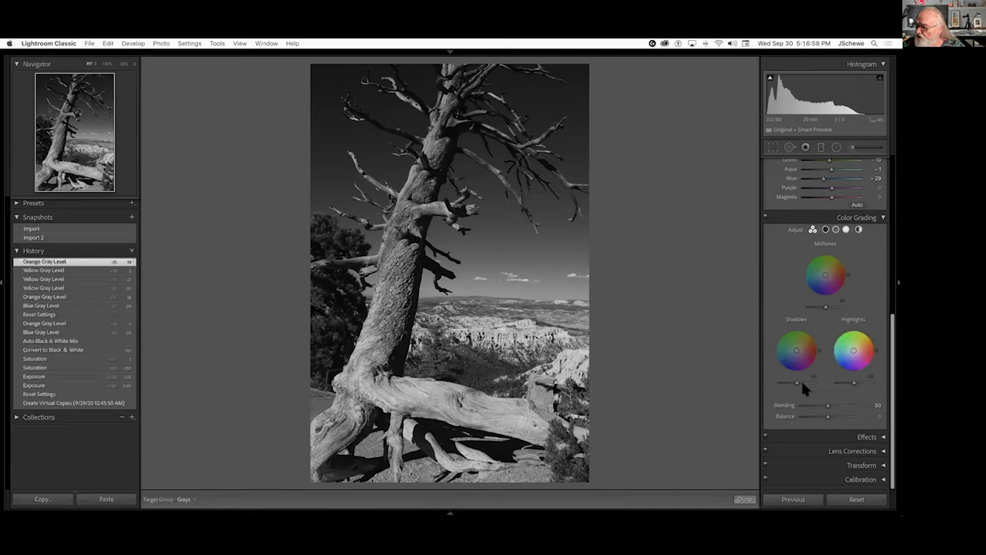
Tint shadows blue and highlights warm yellow, with Blending 68 and Balance +46
{"action": "left_click_drag", "start_coordinate": [797, 351], "coordinate": [793, 360]}
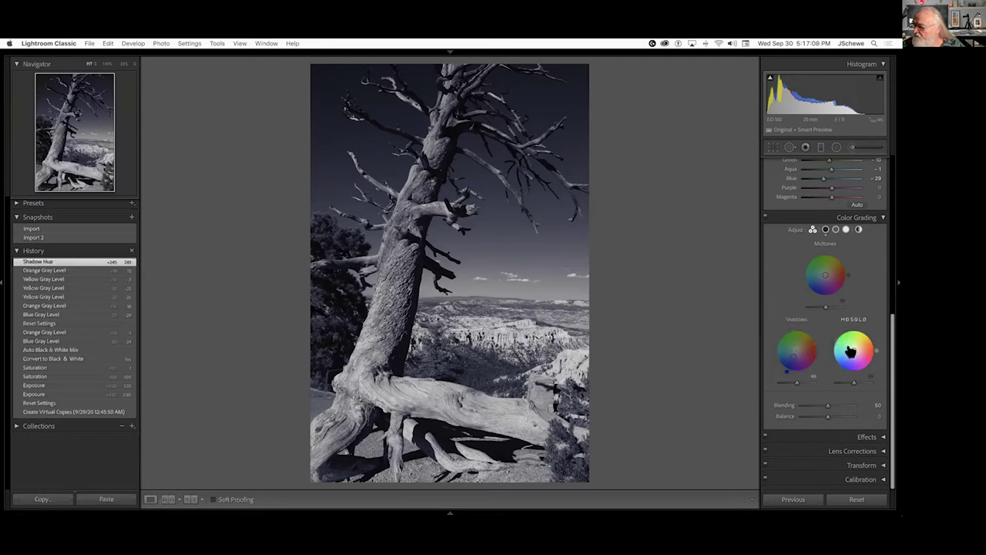
{"action": "left_click_drag", "start_coordinate": [851, 352], "coordinate": [859, 345]}
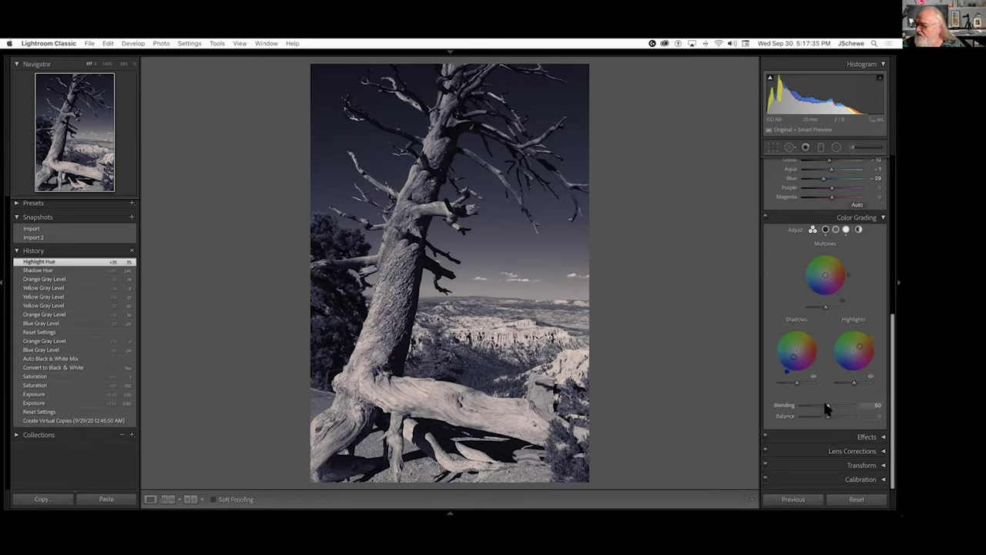
{"action": "left_click_drag", "start_coordinate": [827, 407], "coordinate": [738, 409]}
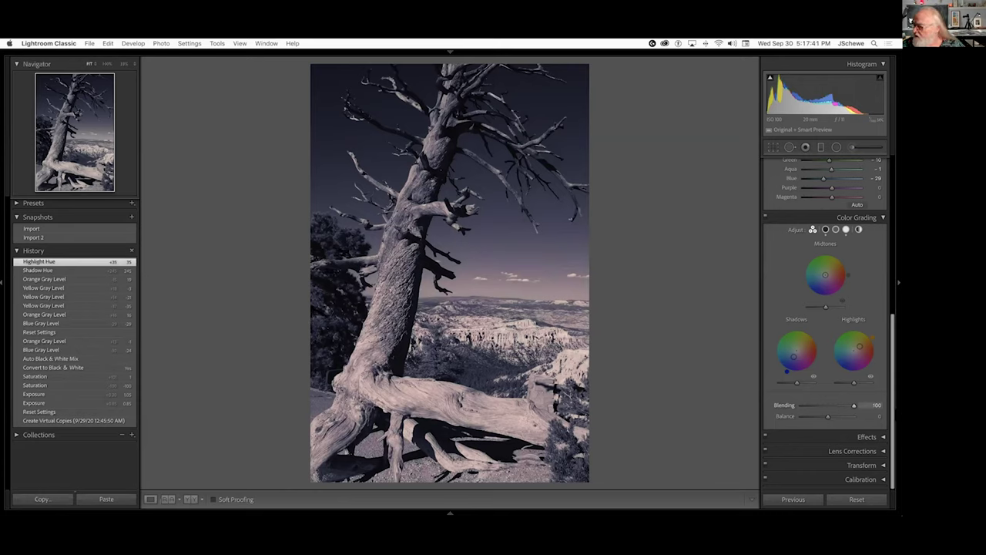
{"action": "left_click", "coordinate": [860, 409]}
{"action": "mouse_move", "coordinate": [791, 356]}
{"action": "left_mouse_down"}
{"action": "mouse_move", "coordinate": [784, 347]}
{"action": "mouse_move", "coordinate": [790, 356]}
{"action": "left_mouse_up"}
{"action": "left_click_drag", "start_coordinate": [851, 407], "coordinate": [832, 423]}
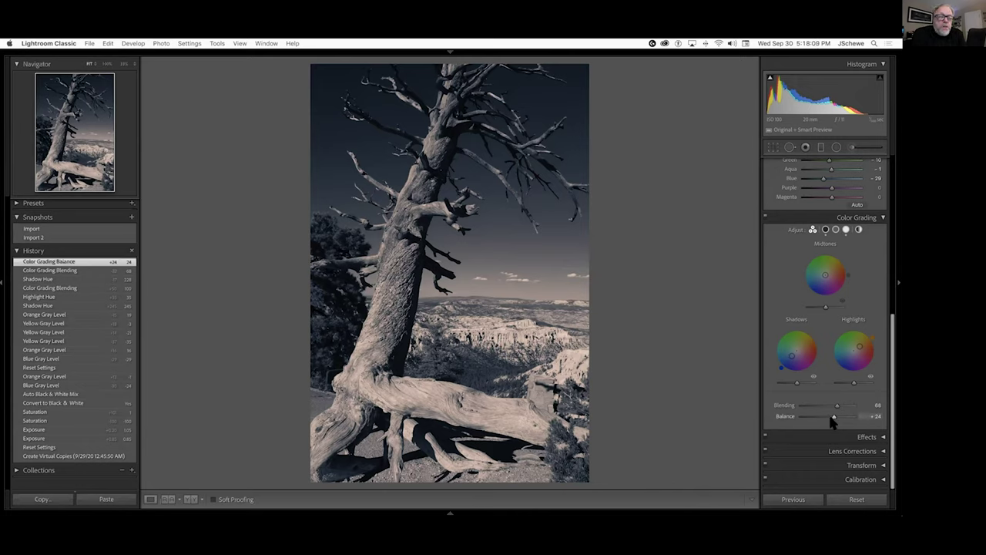
{"action": "left_click_drag", "start_coordinate": [833, 418], "coordinate": [839, 420]}
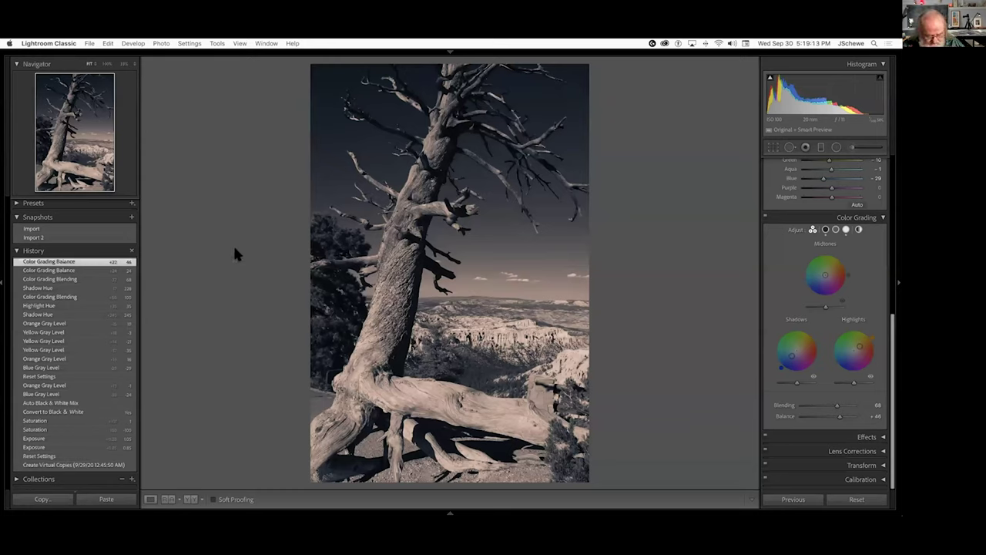
Open the adobe church photo in Develop, tint its shadows blue, and return to the Library grid
{"action": "key", "text": "g"}
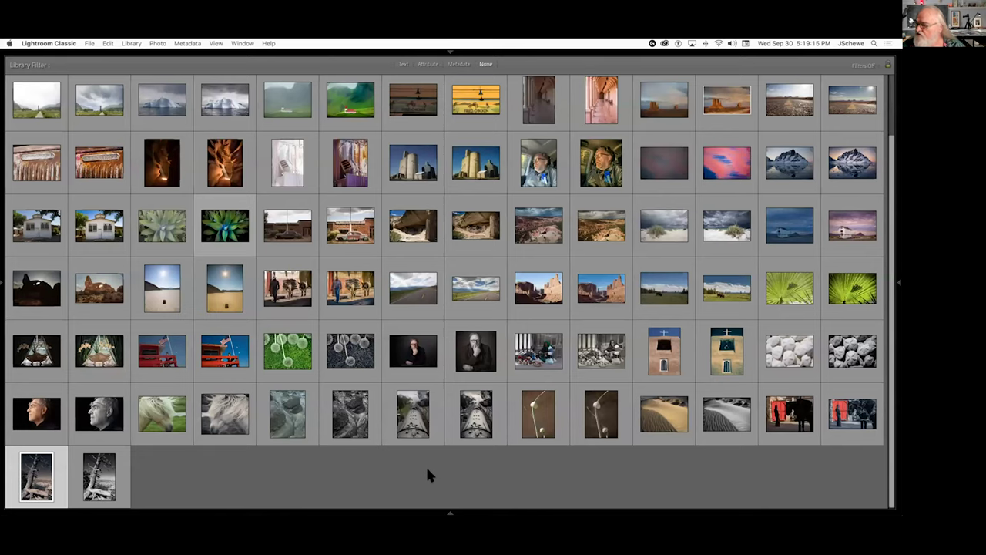
{"action": "left_click", "coordinate": [656, 361]}
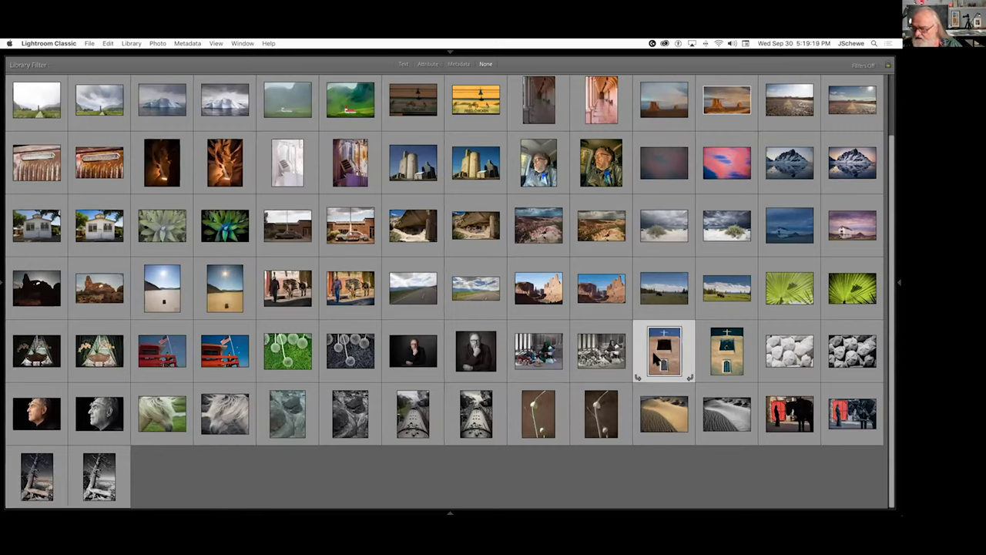
{"action": "key", "text": "d"}
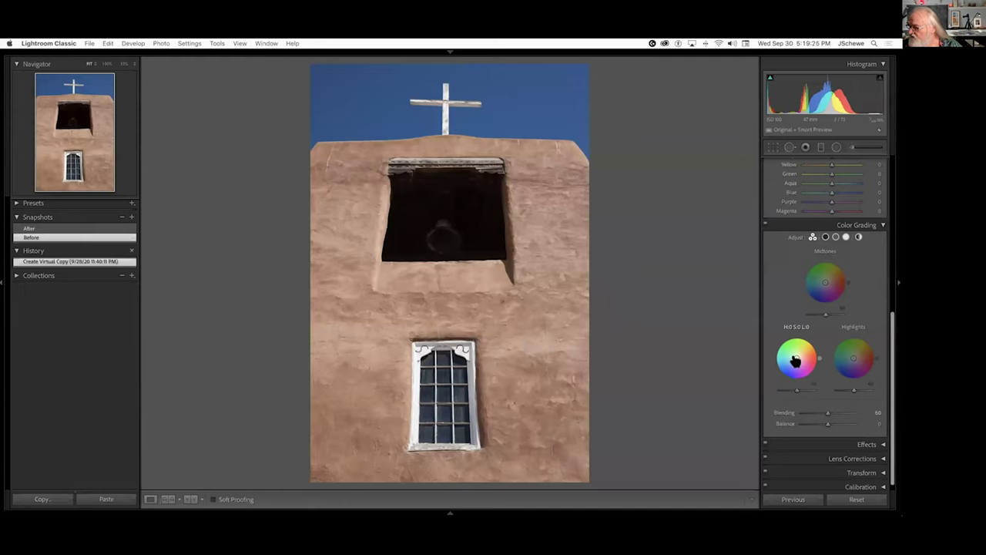
{"action": "mouse_move", "coordinate": [797, 358]}
{"action": "left_mouse_down"}
{"action": "mouse_move", "coordinate": [788, 362]}
{"action": "mouse_move", "coordinate": [802, 389]}
{"action": "mouse_move", "coordinate": [818, 394]}
{"action": "left_mouse_up"}
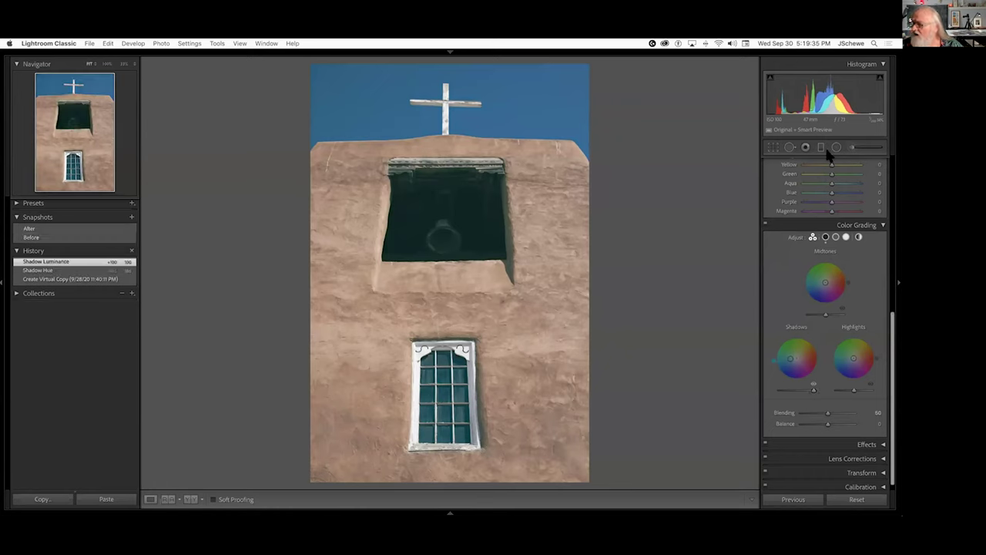
{"action": "key", "text": "super+alt+1"}
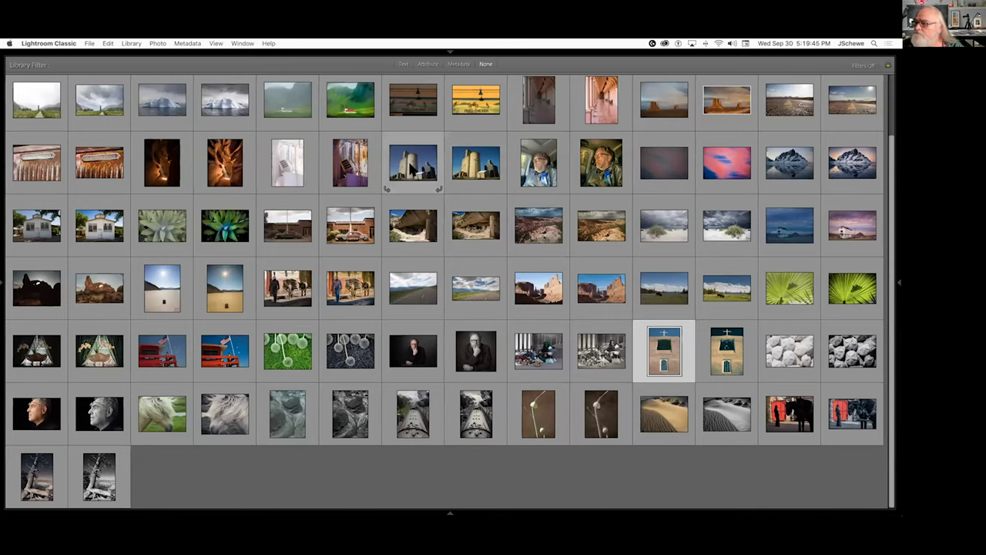
Give the silo photo Midtones luminance +33, blue shadows and Blending 67, then return to the grid
{"action": "left_click", "coordinate": [411, 168]}
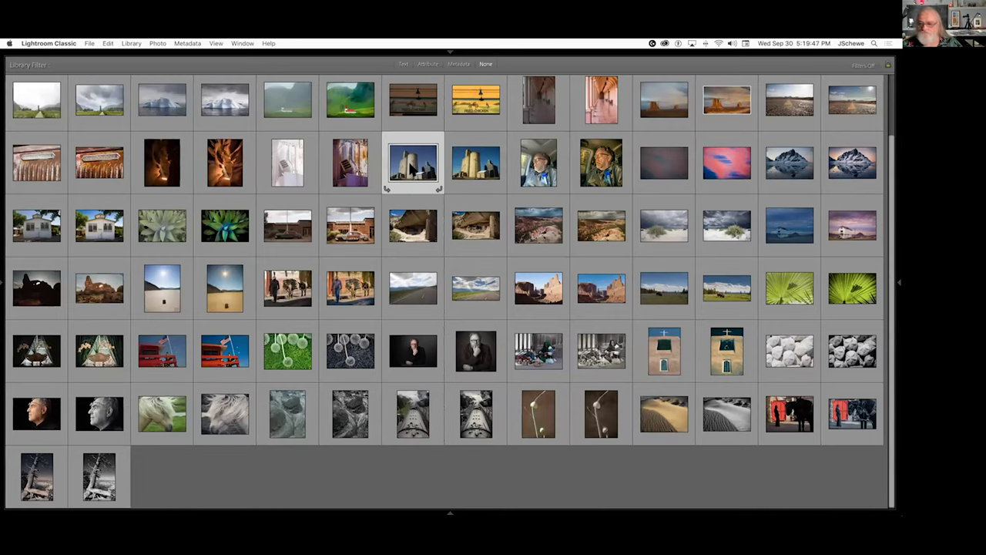
{"action": "key", "text": "d"}
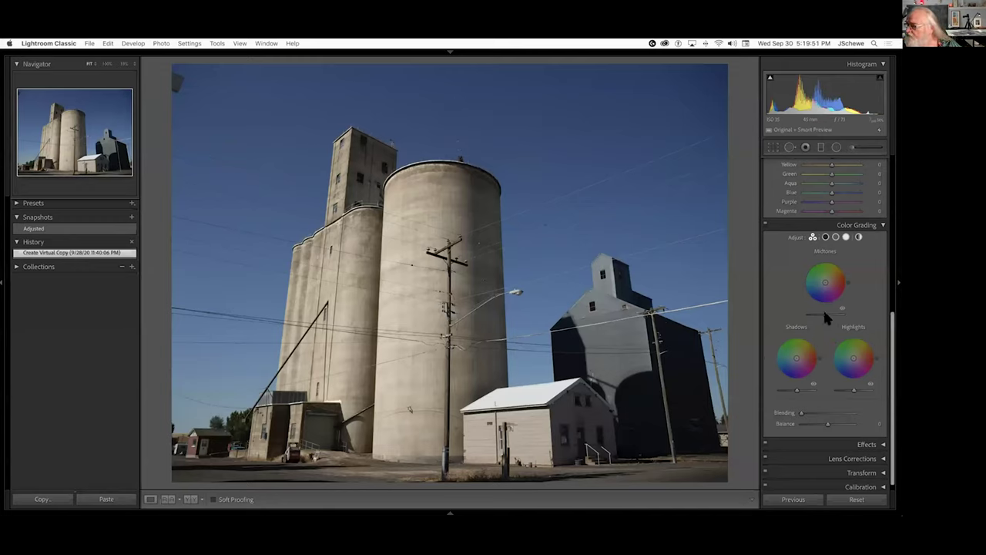
{"action": "left_click_drag", "start_coordinate": [821, 315], "coordinate": [829, 278]}
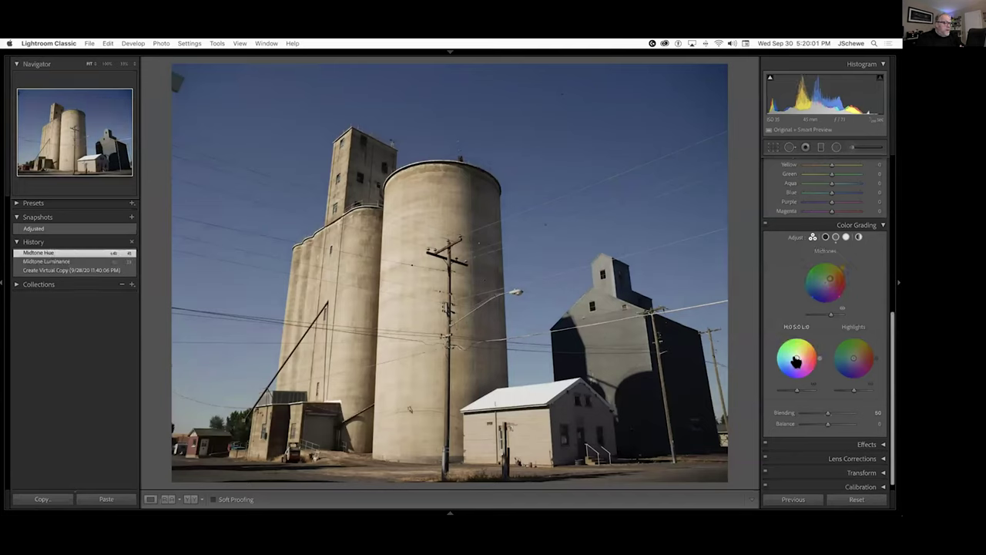
{"action": "left_click_drag", "start_coordinate": [796, 357], "coordinate": [794, 361]}
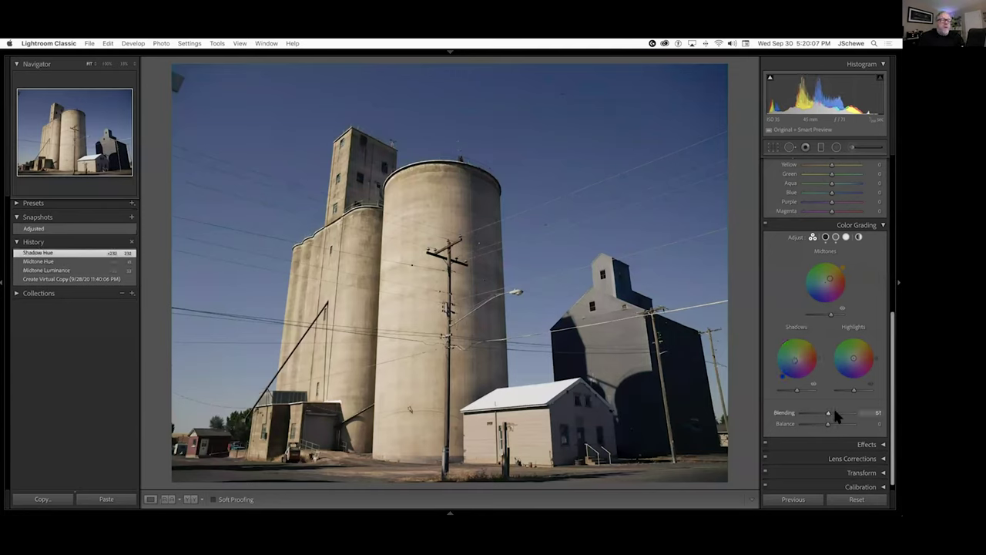
{"action": "left_click_drag", "start_coordinate": [833, 412], "coordinate": [831, 411]}
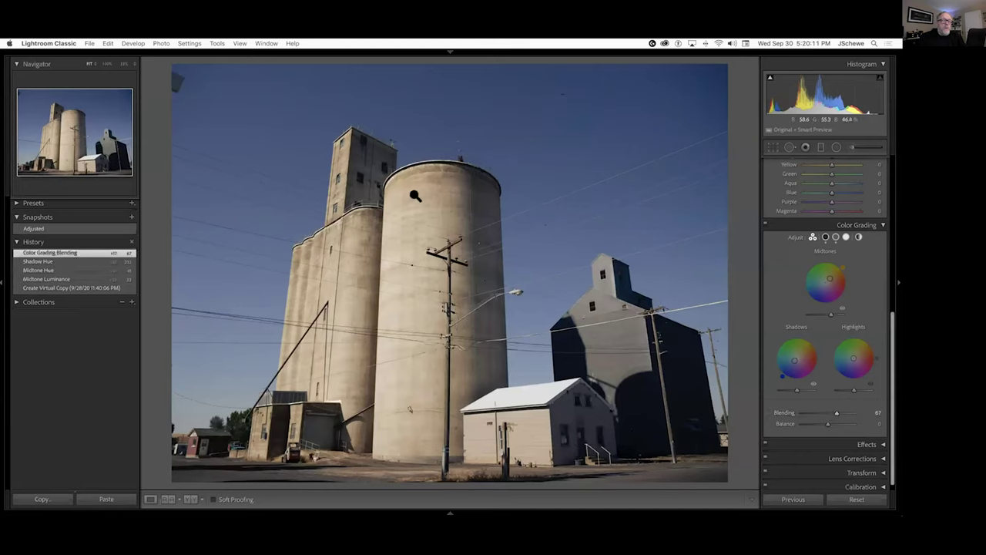
{"action": "key", "text": "g"}
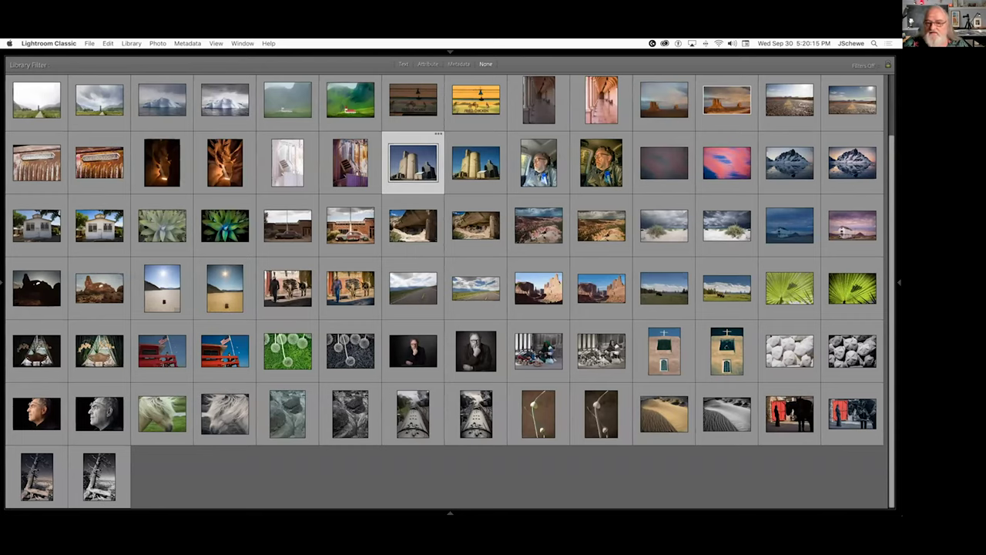
Select the DETAIL collection in the left panel and open the coins photo in Develop
{"action": "left_click", "coordinate": [4, 285]}
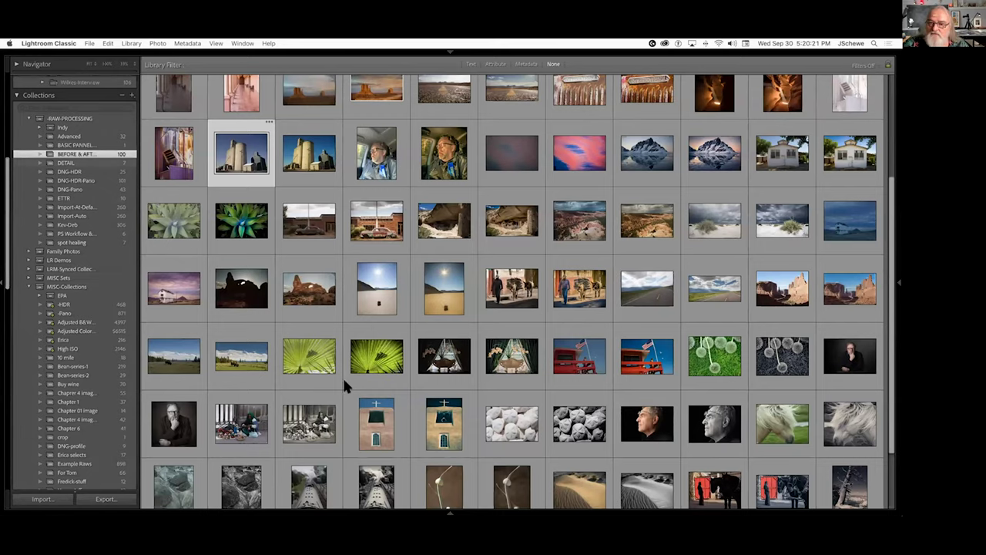
{"action": "key", "text": "Down"}
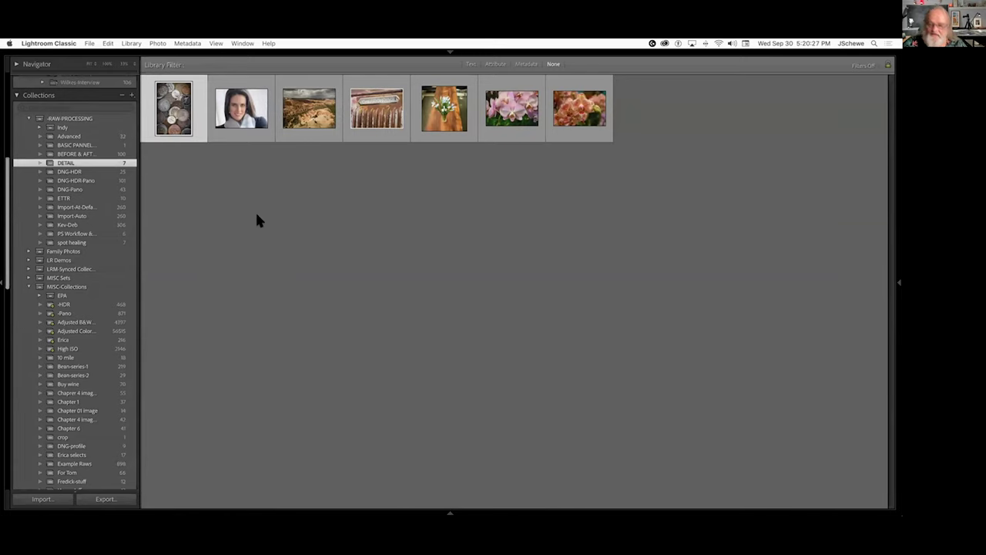
{"action": "key", "text": "d"}
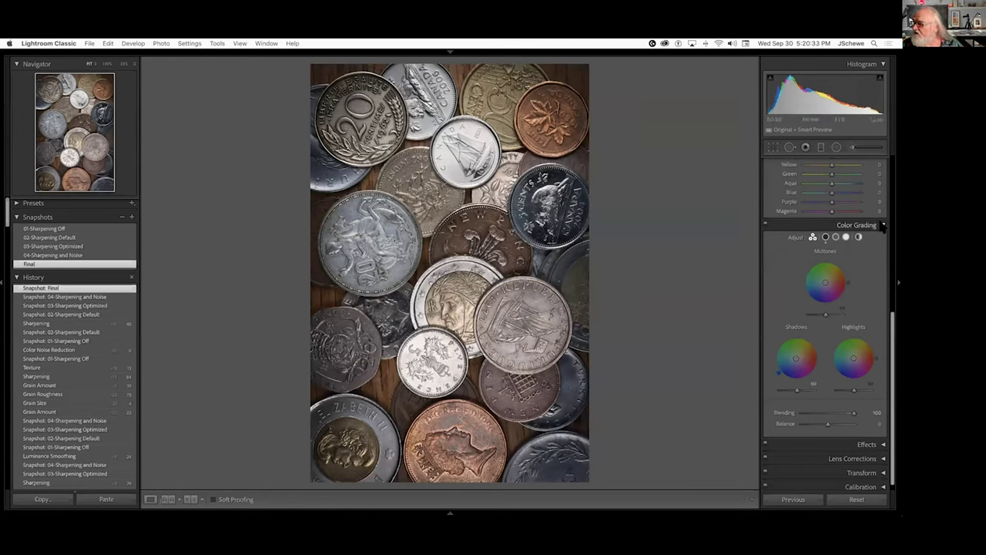
Collapse Color Grading and HSL/Color, and expand Detail (Amount 84, Radius 0.6, Masking 21, Luminance 15)
{"action": "left_click", "coordinate": [883, 224]}
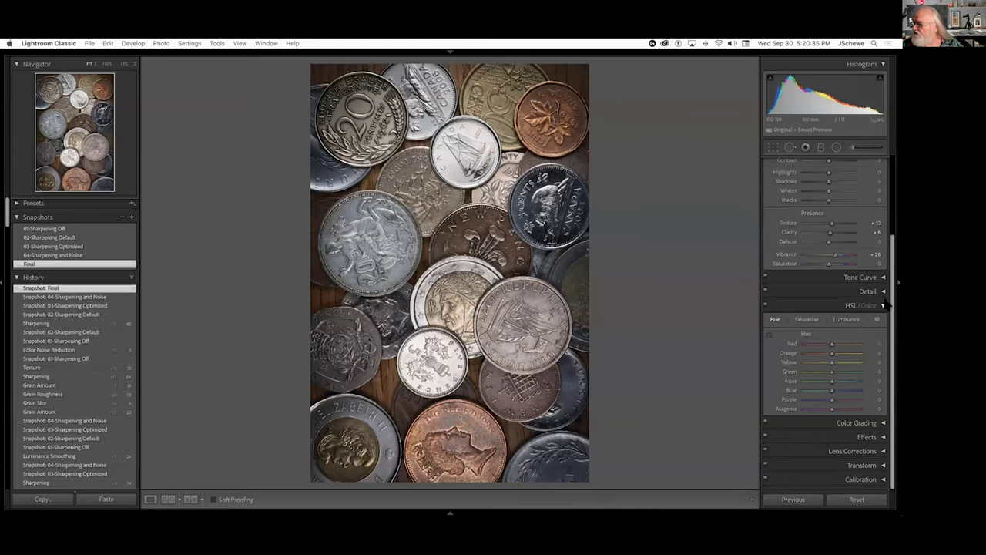
{"action": "left_click", "coordinate": [884, 306]}
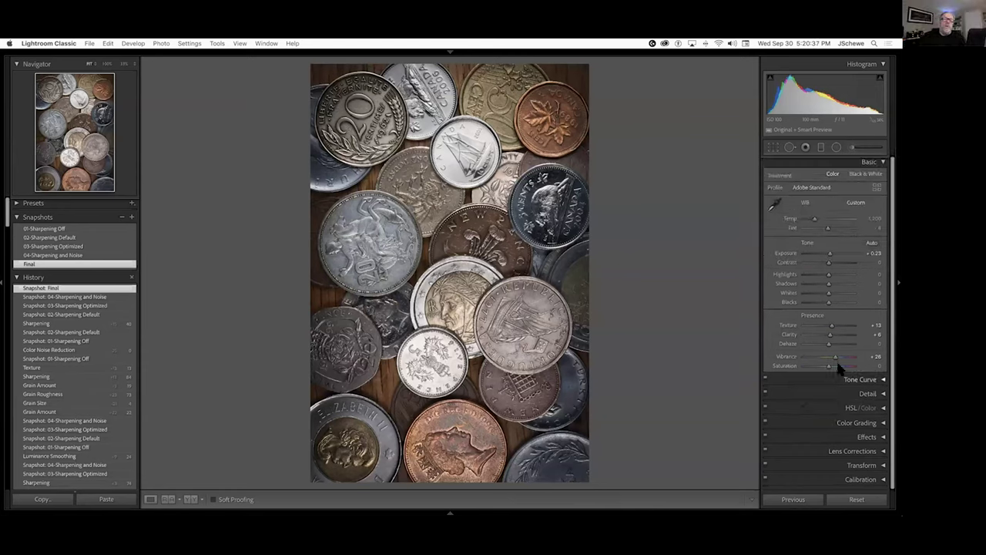
{"action": "left_click", "coordinate": [884, 394]}
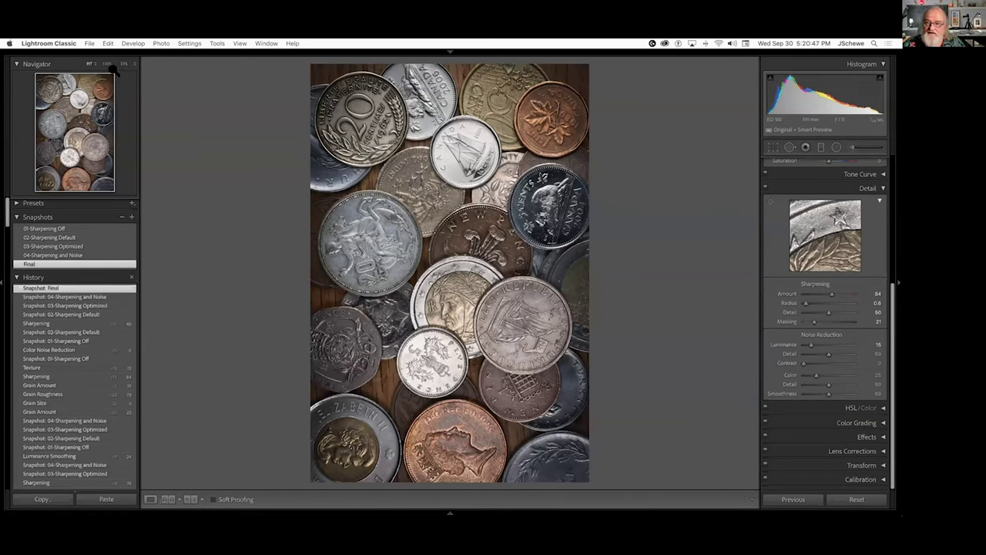
{"action": "key", "text": "alt"}
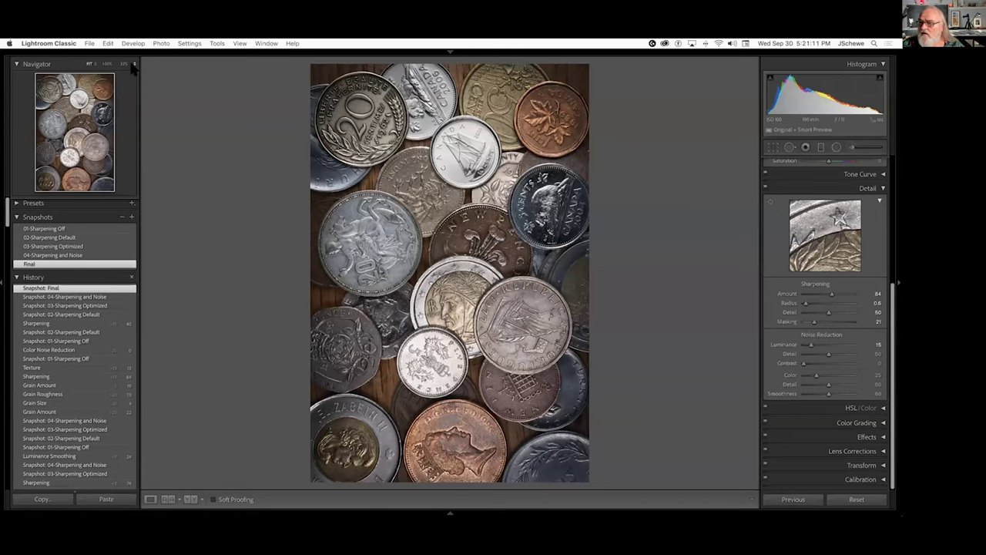
{"action": "left_click", "coordinate": [133, 65]}
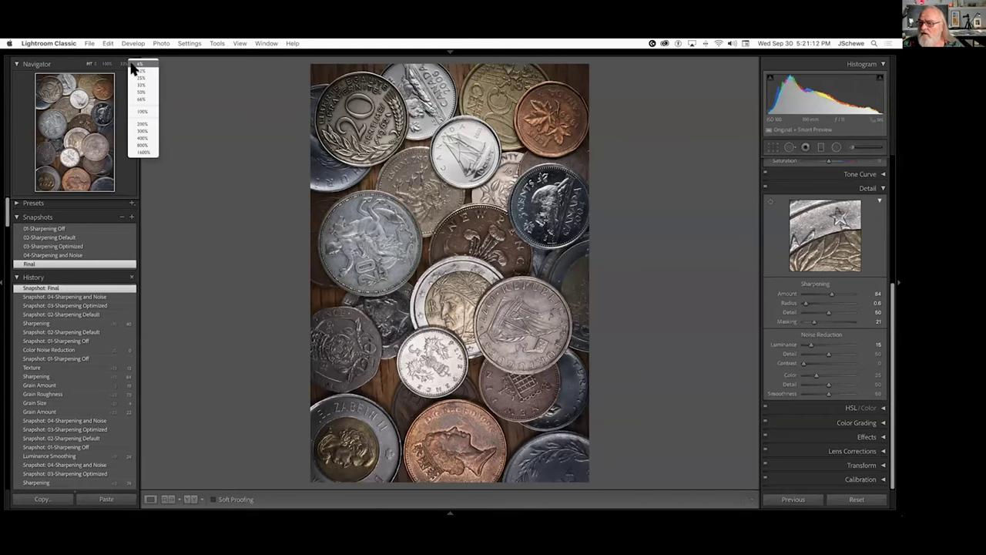
Zoom the coin to 400% and apply the 01-Sharpening Off snapshot
{"action": "left_click", "coordinate": [142, 138]}
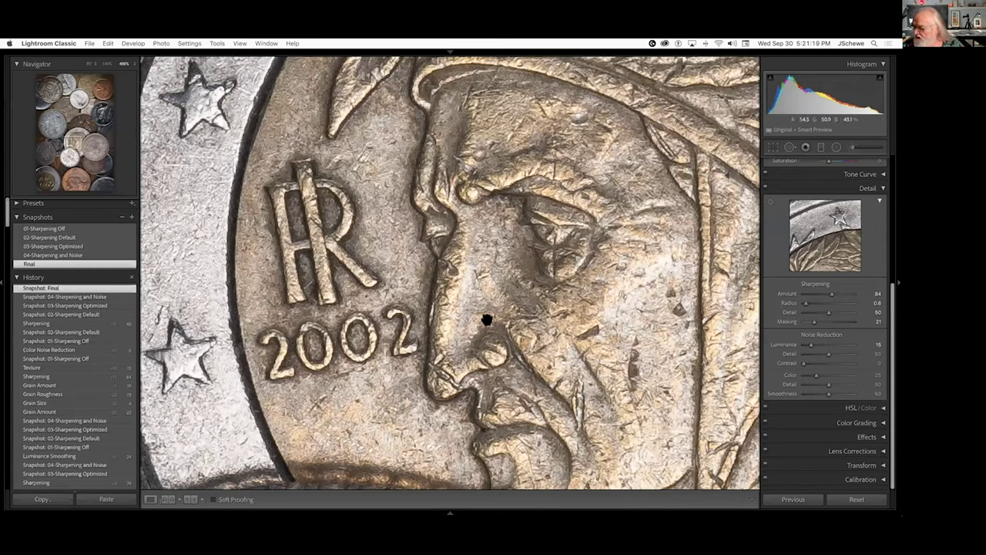
{"action": "left_click", "coordinate": [44, 229]}
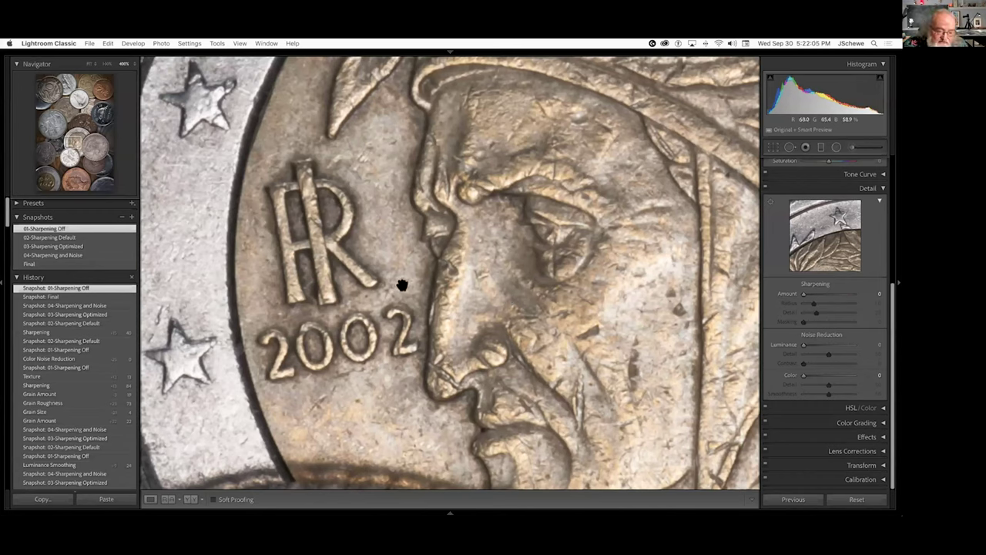
Apply the 02-Sharpening Default snapshot: Amount 40, Radius 1.0, Detail 25, Color noise 25
{"action": "left_click", "coordinate": [60, 238]}
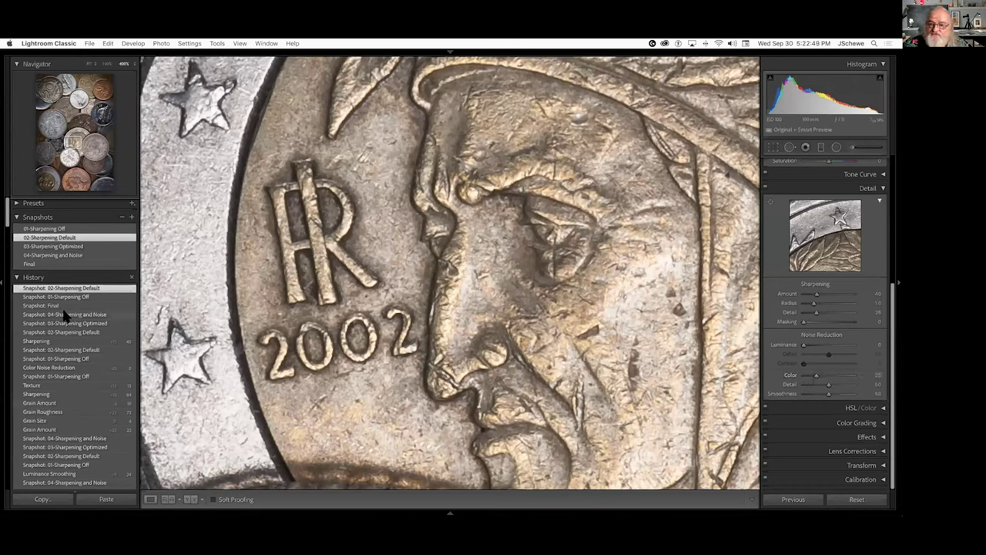
Apply the 03-Sharpening Optimized snapshot: Amount 71, Radius 0.6, Detail 50, Masking 21
{"action": "left_click", "coordinate": [44, 246]}
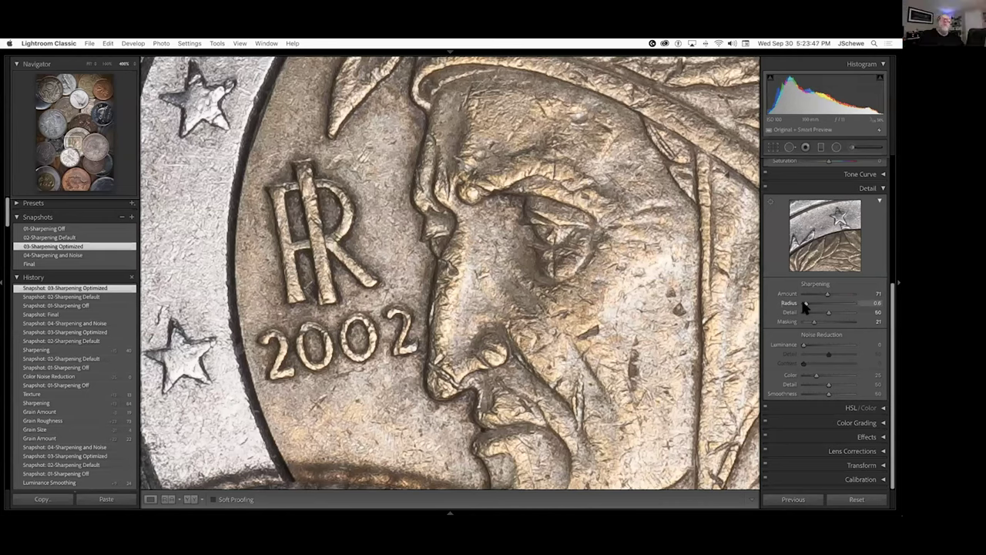
Preview the Radius edge mask at 1.0 and 3.0, then set sharpening Radius to 0.7
{"action": "key", "text": "alt"}
{"action": "left_click_drag", "start_coordinate": [805, 304], "coordinate": [806, 306]}
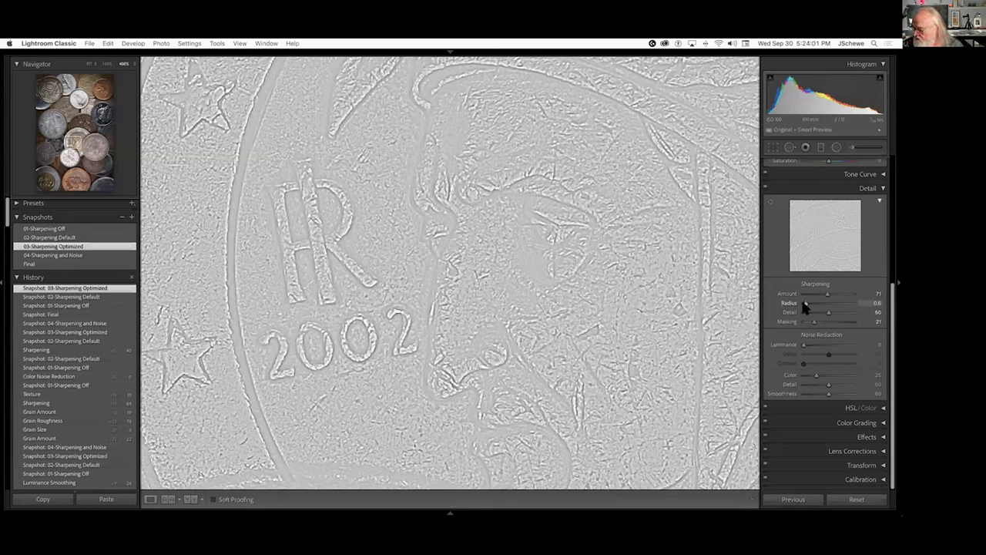
{"action": "left_click_drag", "start_coordinate": [805, 306], "coordinate": [813, 308]}
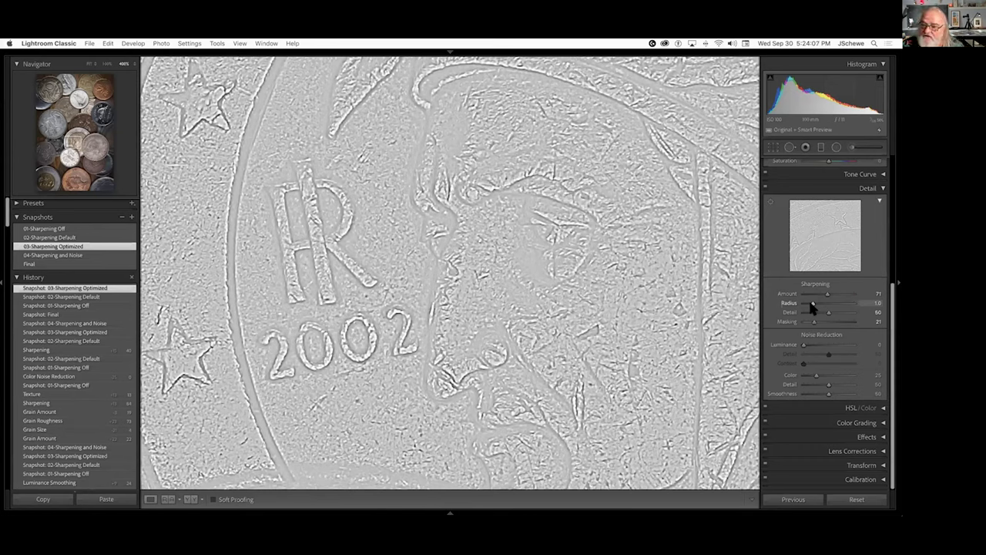
{"action": "left_click_drag", "start_coordinate": [822, 305], "coordinate": [858, 307]}
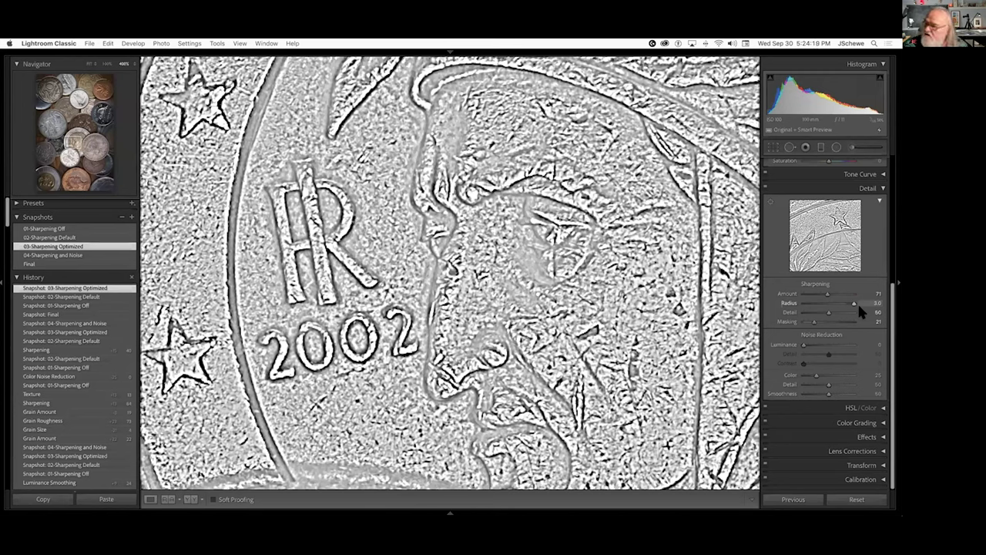
{"action": "left_click_drag", "start_coordinate": [858, 302], "coordinate": [809, 307]}
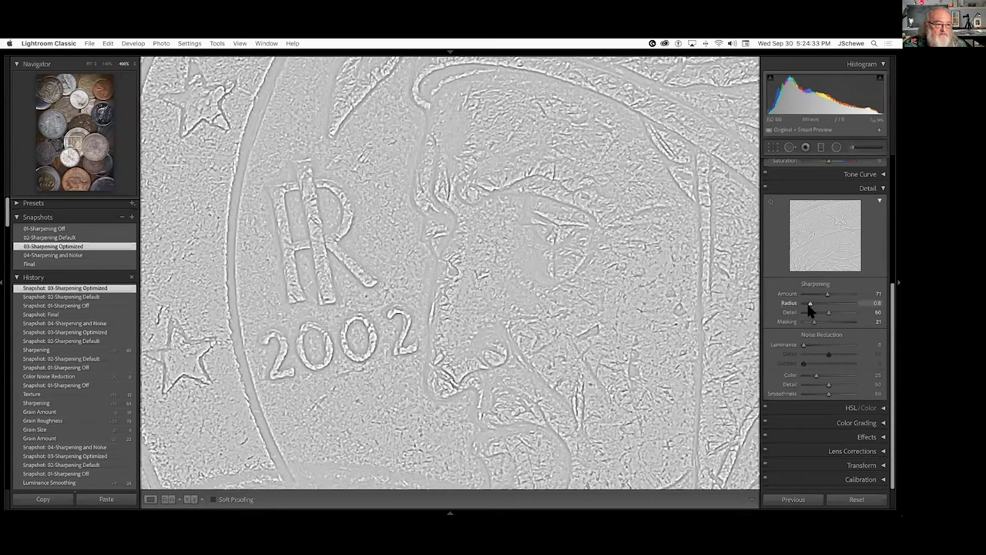
{"action": "left_click_drag", "start_coordinate": [811, 309], "coordinate": [808, 309]}
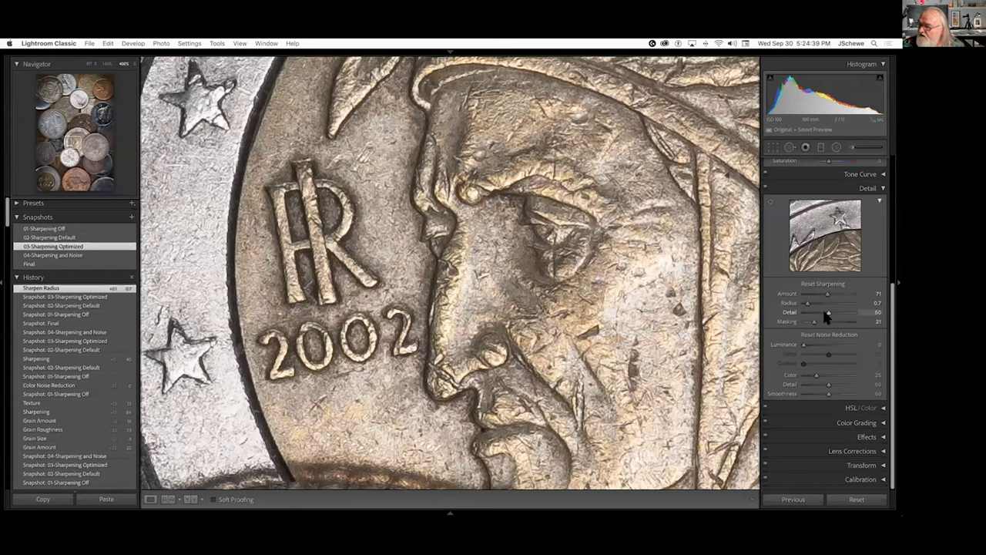
With the Detail mask preview showing, drop sharpening Detail to 0, then raise it to 50
{"action": "left_click", "coordinate": [826, 312], "text": "alt"}
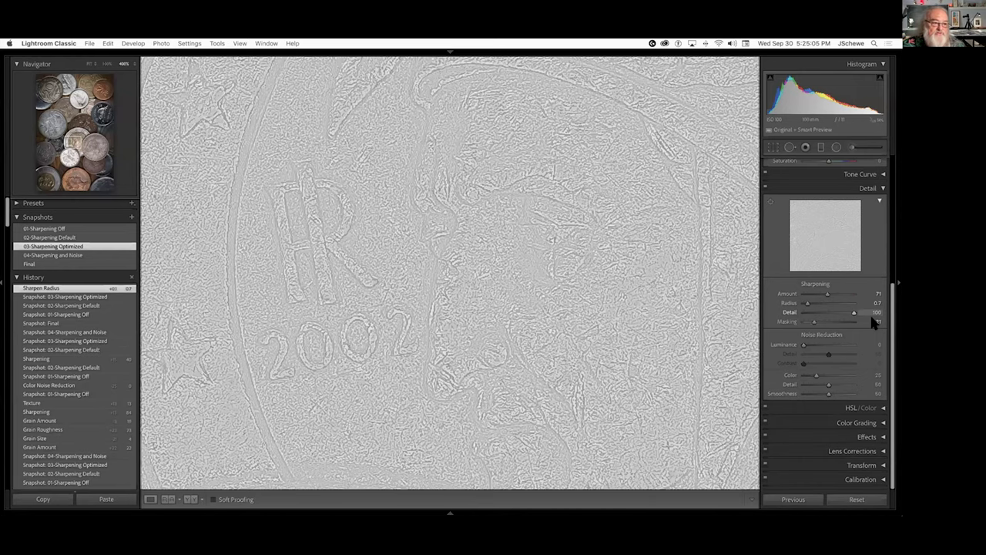
{"action": "left_click_drag", "start_coordinate": [870, 313], "coordinate": [770, 306]}
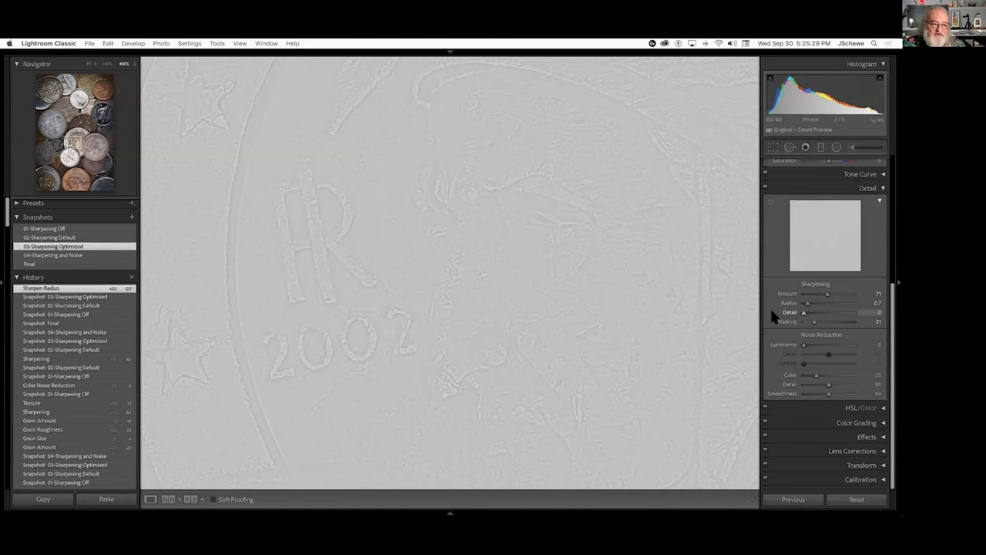
{"action": "left_click_drag", "start_coordinate": [804, 312], "coordinate": [825, 311]}
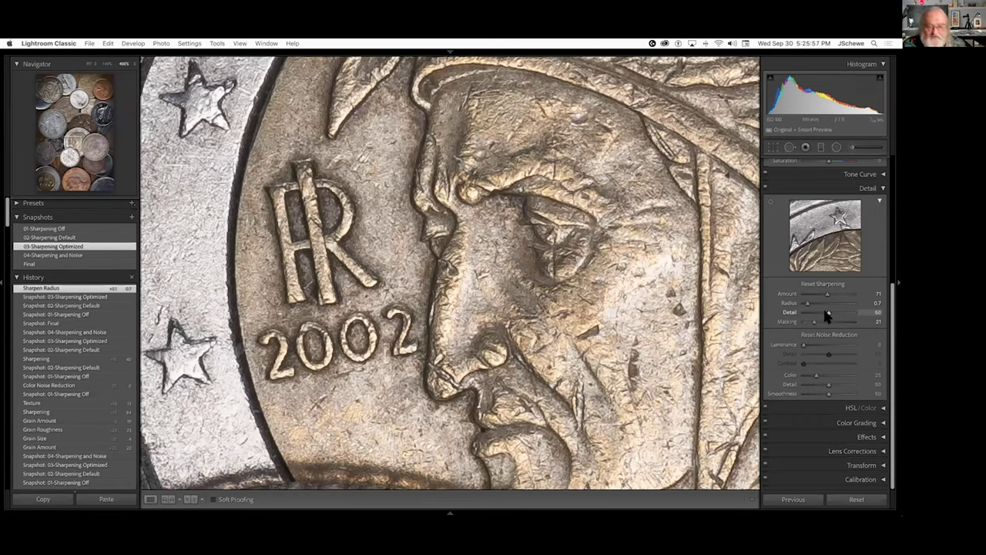
Display the Masking 21 edge mask, showing nearly the whole coin receiving sharpening
{"action": "key", "text": "alt"}
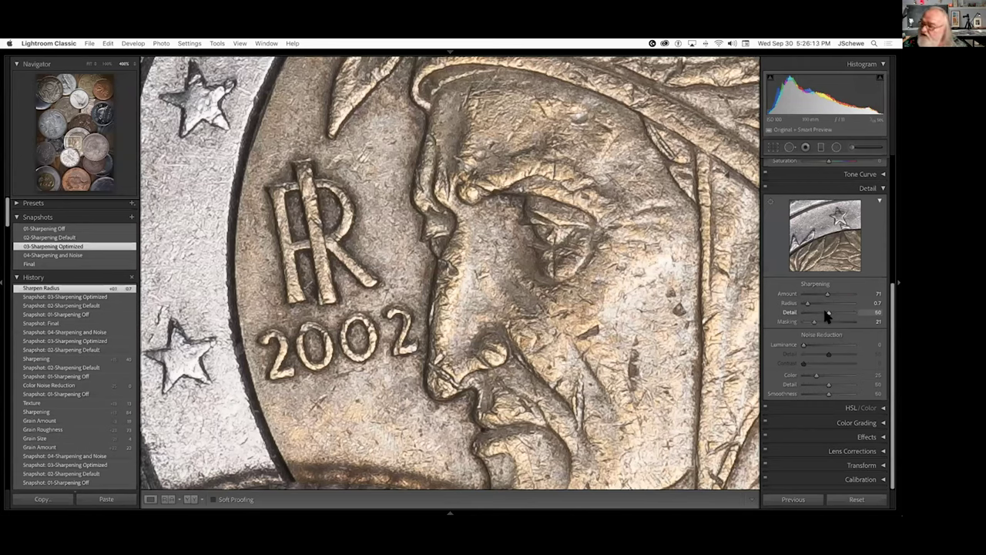
{"action": "key", "text": "alt"}
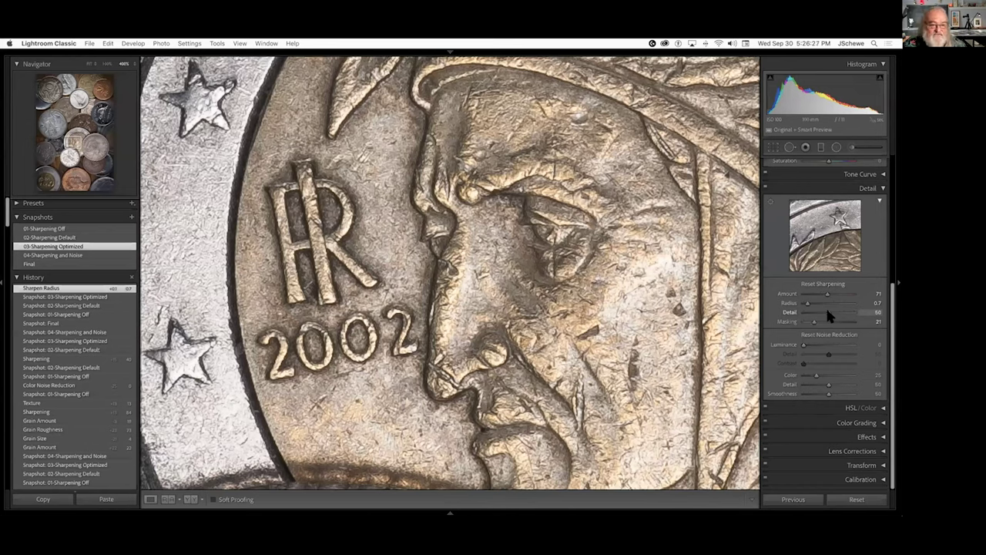
{"action": "key", "text": "alt"}
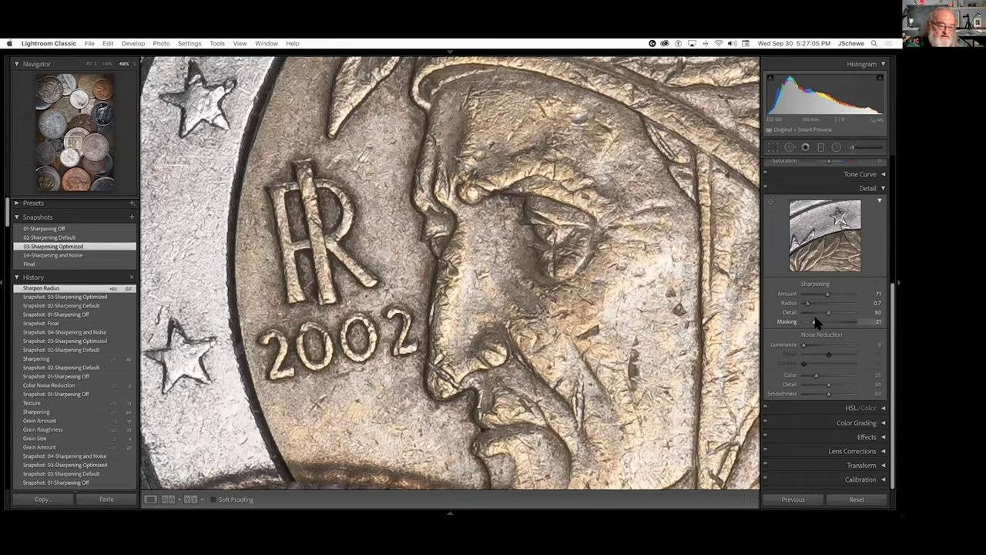
{"action": "key", "text": "alt"}
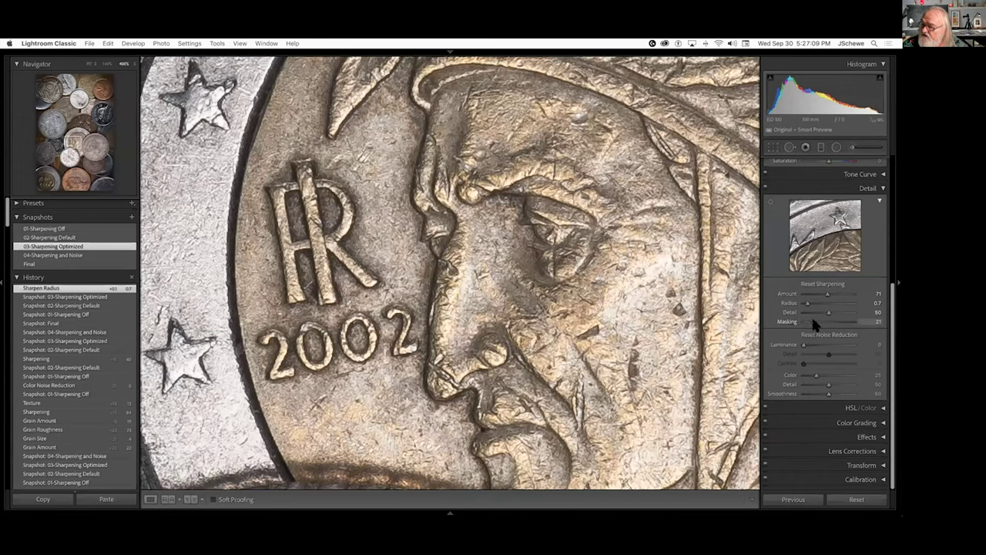
{"action": "left_click", "coordinate": [813, 320], "text": "alt"}
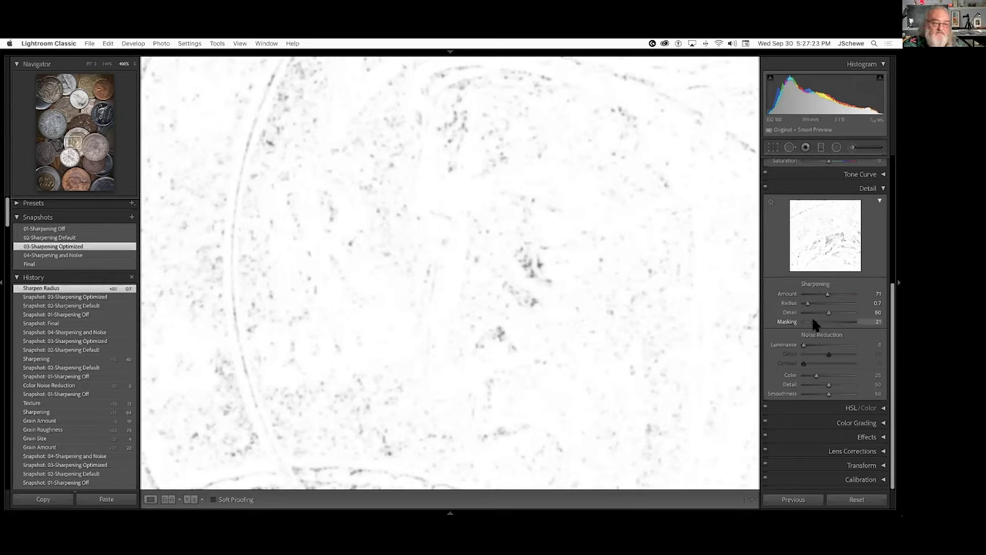
Preview Masking up toward 95, then settle sharpening Masking at 42
{"action": "left_click_drag", "start_coordinate": [814, 324], "coordinate": [830, 324]}
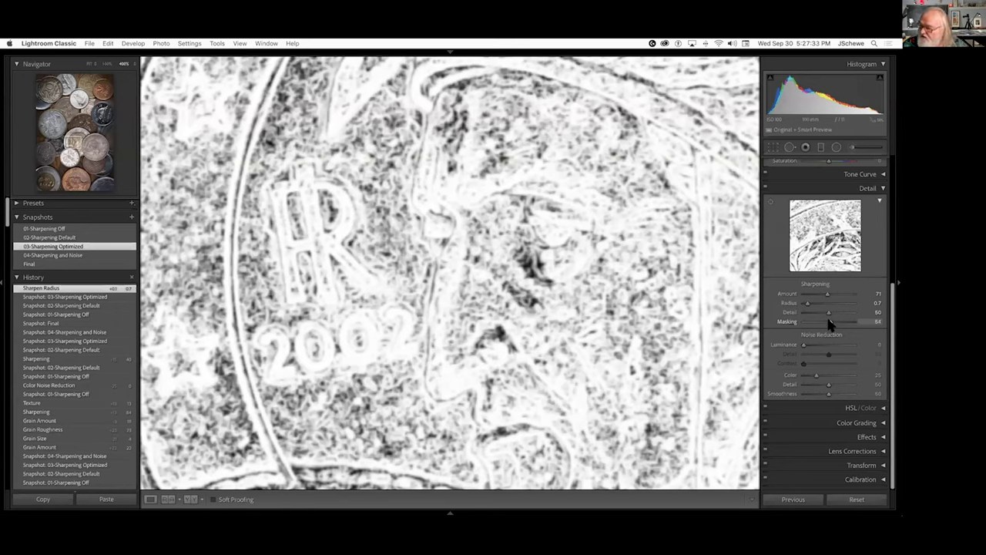
{"action": "mouse_move", "coordinate": [830, 324]}
{"action": "left_mouse_down"}
{"action": "mouse_move", "coordinate": [851, 325]}
{"action": "mouse_move", "coordinate": [838, 323]}
{"action": "left_mouse_up"}
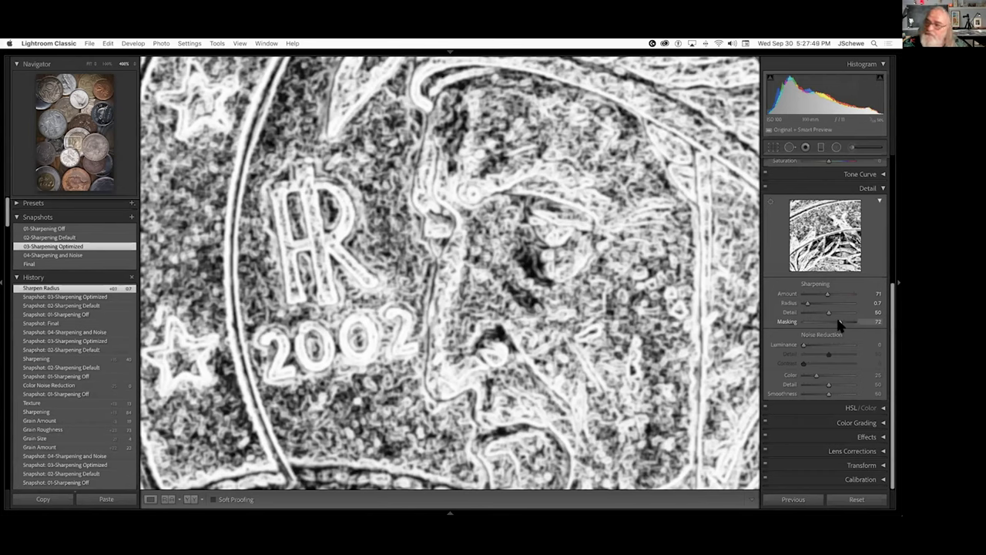
{"action": "left_click_drag", "start_coordinate": [838, 324], "coordinate": [839, 324]}
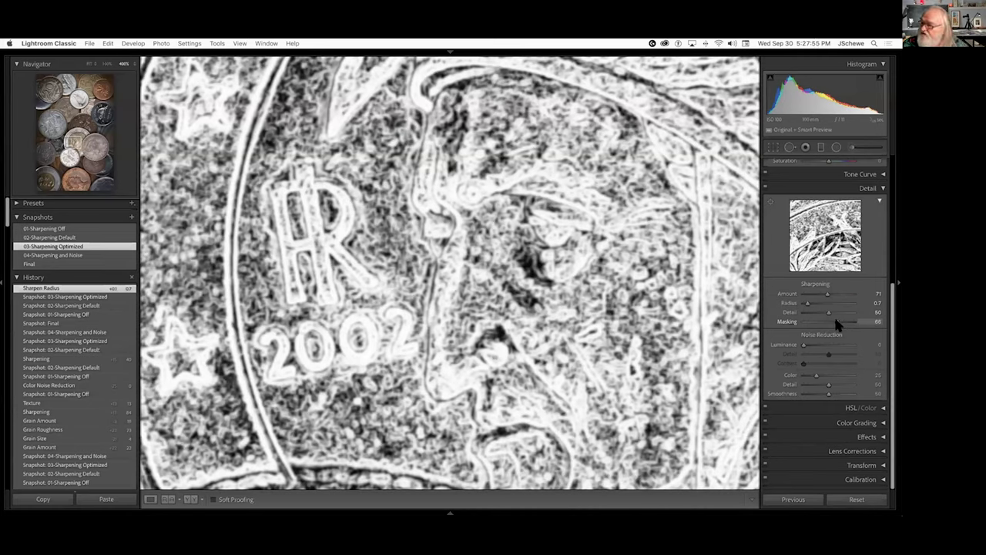
{"action": "left_click_drag", "start_coordinate": [837, 323], "coordinate": [822, 324]}
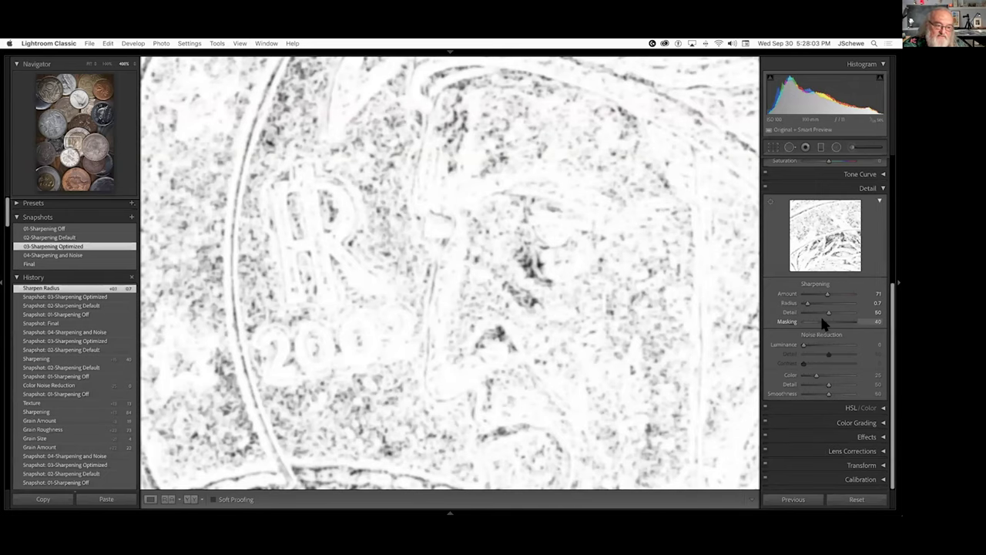
{"action": "left_click_drag", "start_coordinate": [823, 323], "coordinate": [826, 324]}
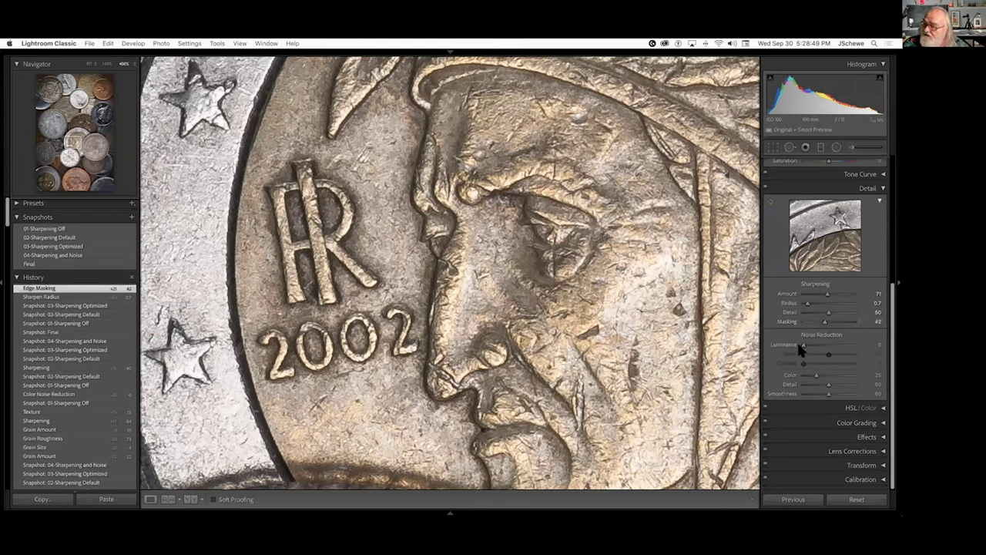
Raise Noise Reduction Luminance on the coins photo from 0 to 14
{"action": "left_click_drag", "start_coordinate": [802, 344], "coordinate": [804, 345]}
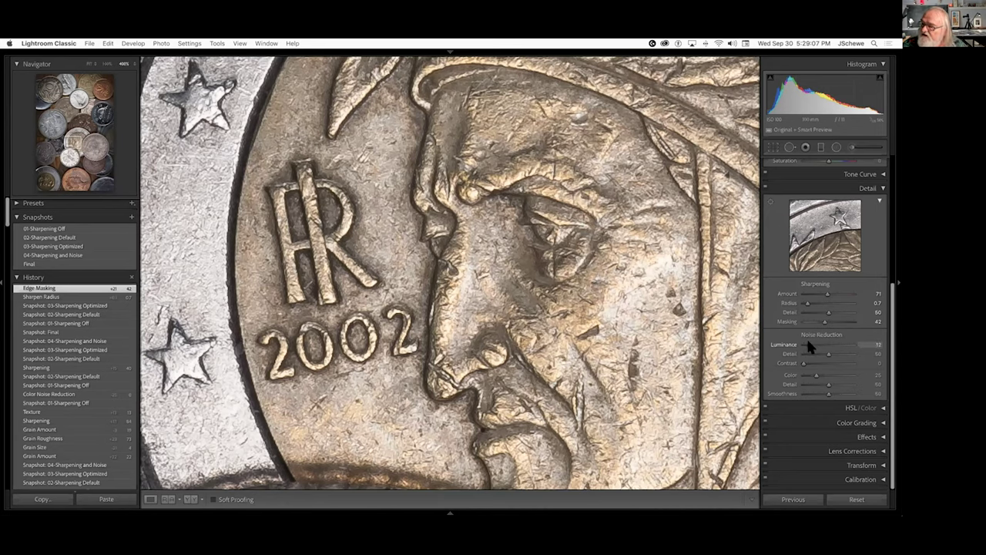
{"action": "left_click_drag", "start_coordinate": [807, 339], "coordinate": [807, 340]}
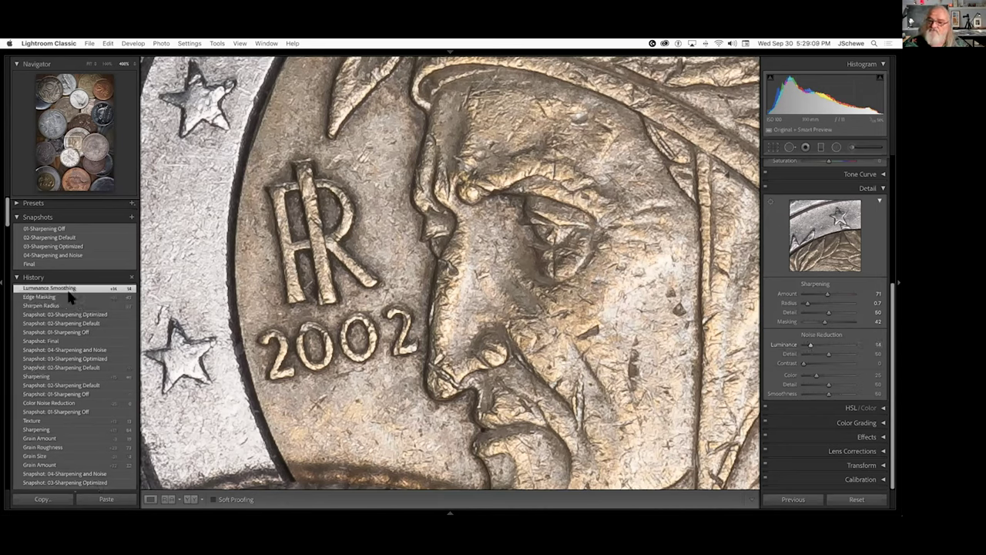
Compare snapshots 03-Sharpening Optimized and 04-Sharpening and Noise, then apply Final with sharpening Amount 84
{"action": "left_click", "coordinate": [60, 246]}
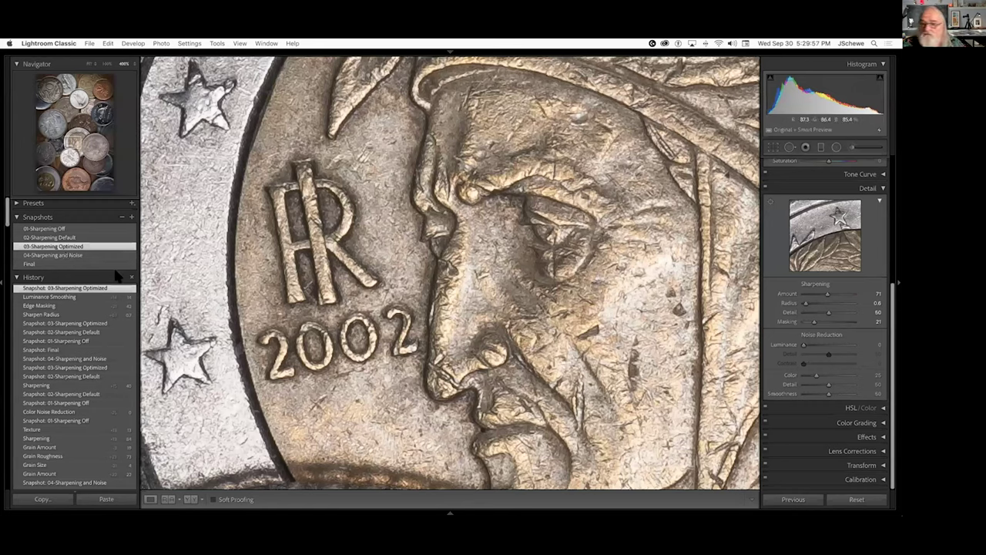
{"action": "left_click", "coordinate": [42, 255]}
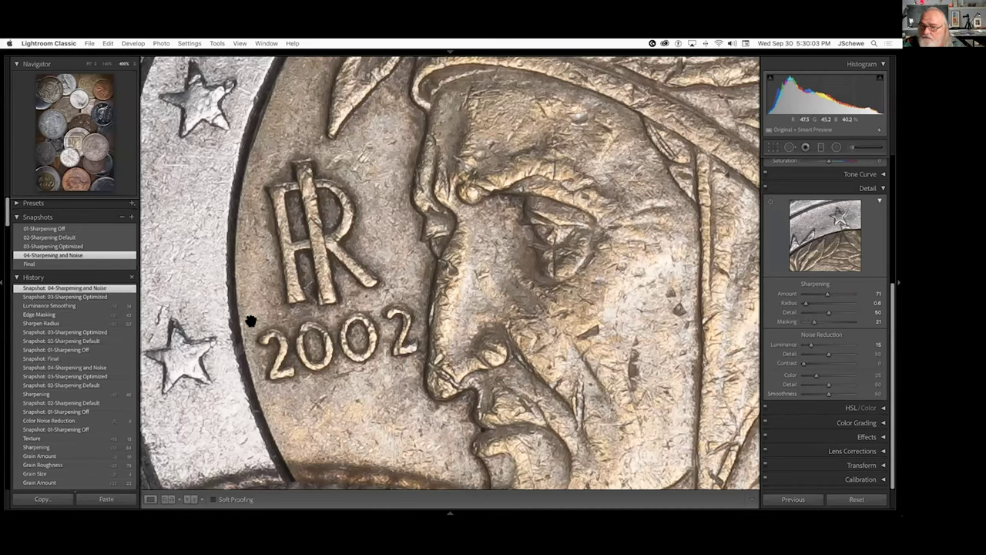
{"action": "left_click", "coordinate": [28, 264]}
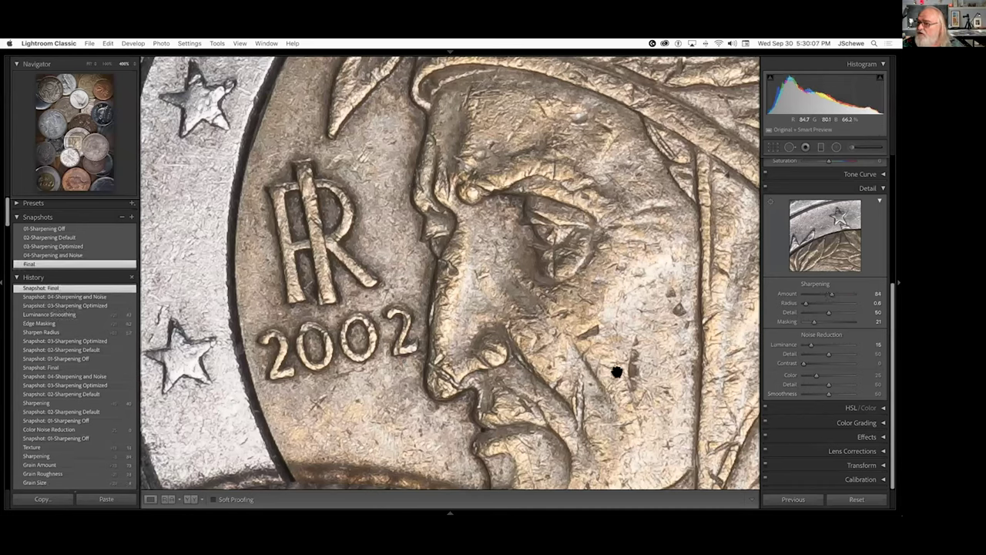
{"action": "scroll", "coordinate": [846, 403], "scroll_direction": "up", "scroll_amount": 2}
{"action": "scroll", "coordinate": [842, 391], "scroll_direction": "up", "scroll_amount": 8}
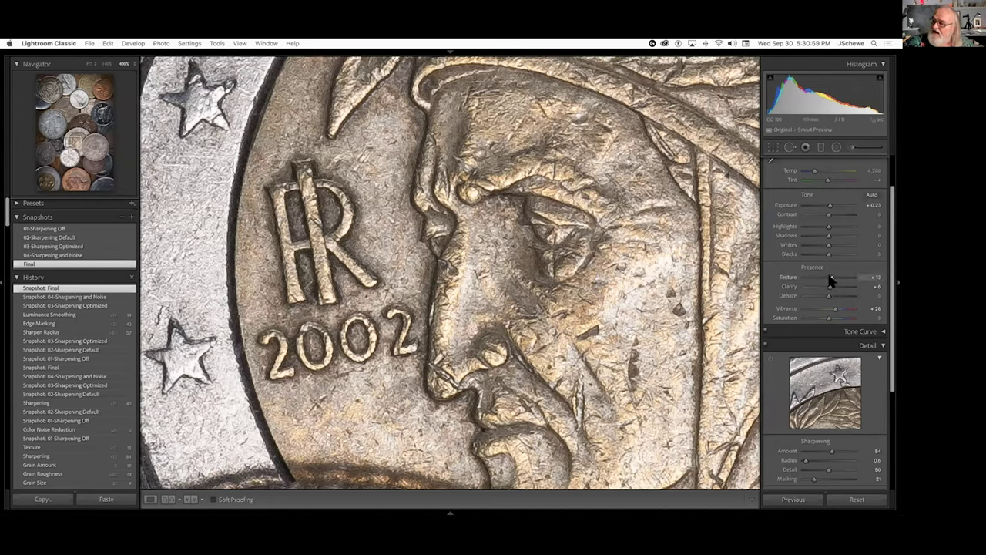
Try the coin photo's Texture at +96 and -100, then settle on +27
{"action": "left_click_drag", "start_coordinate": [831, 280], "coordinate": [851, 281]}
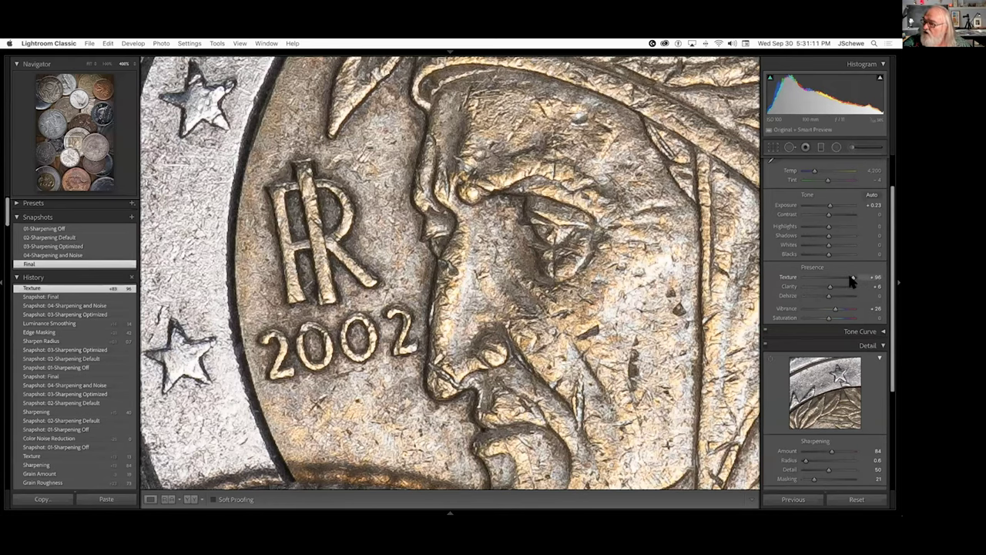
{"action": "left_click_drag", "start_coordinate": [850, 280], "coordinate": [799, 282]}
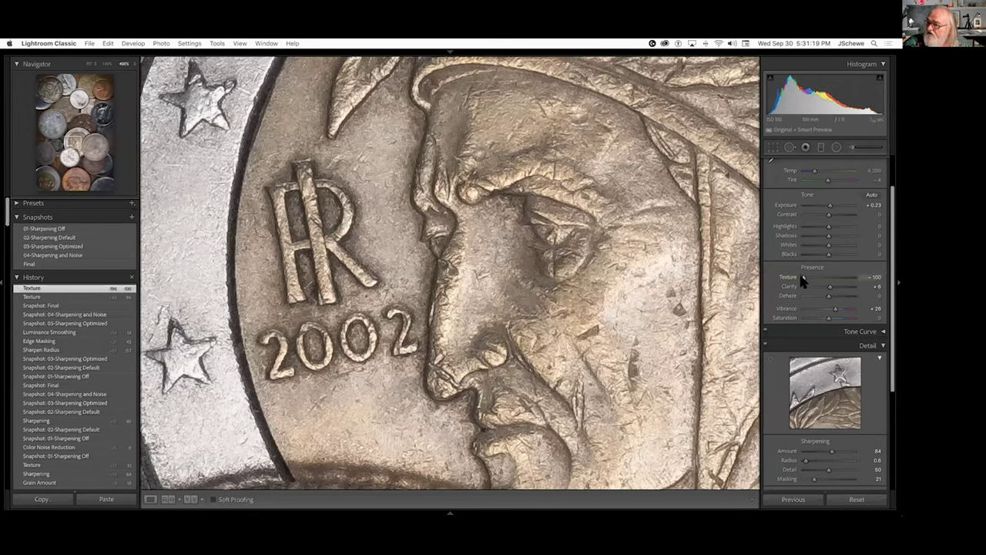
{"action": "left_click_drag", "start_coordinate": [800, 281], "coordinate": [835, 282]}
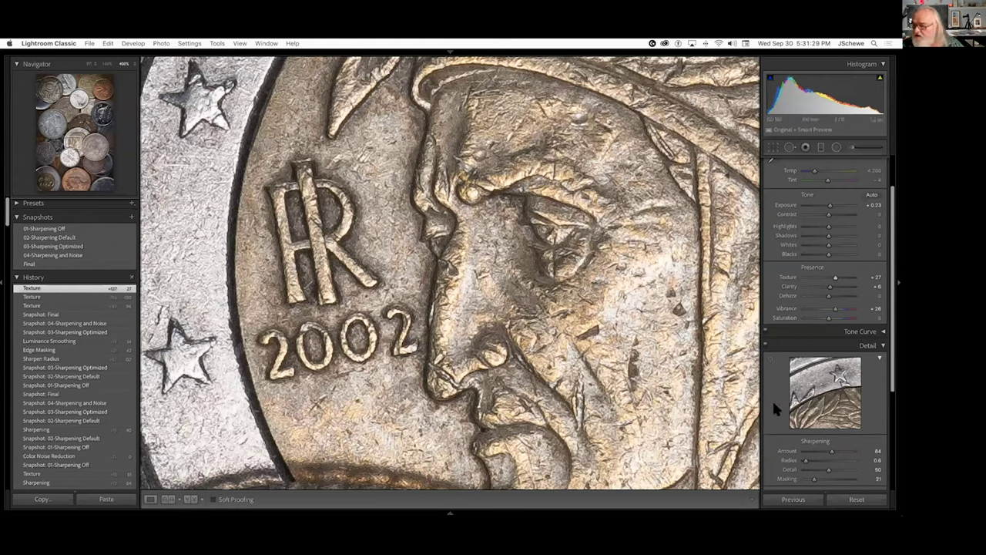
{"action": "scroll", "coordinate": [778, 398], "scroll_direction": "down", "scroll_amount": 5}
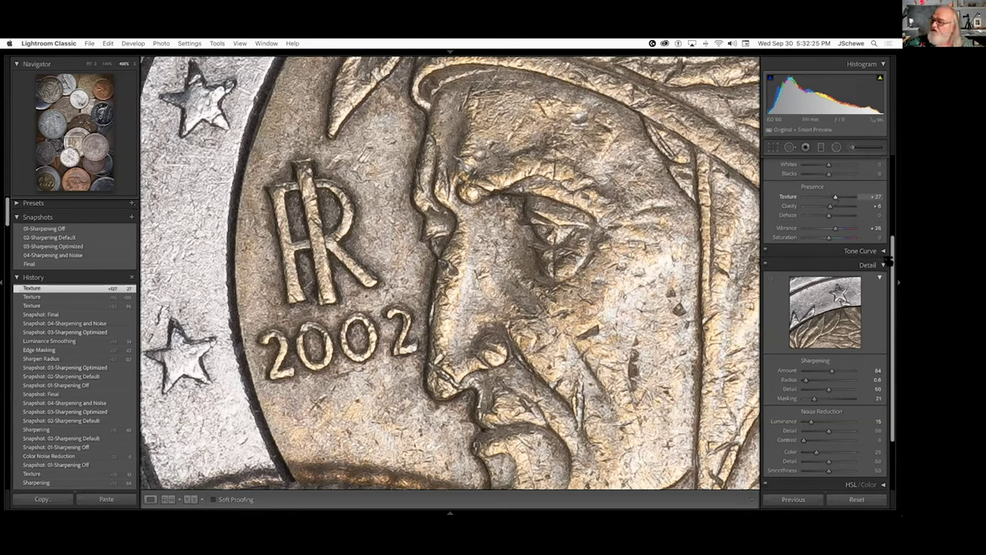
{"action": "scroll", "coordinate": [850, 375], "scroll_direction": "down", "scroll_amount": 5}
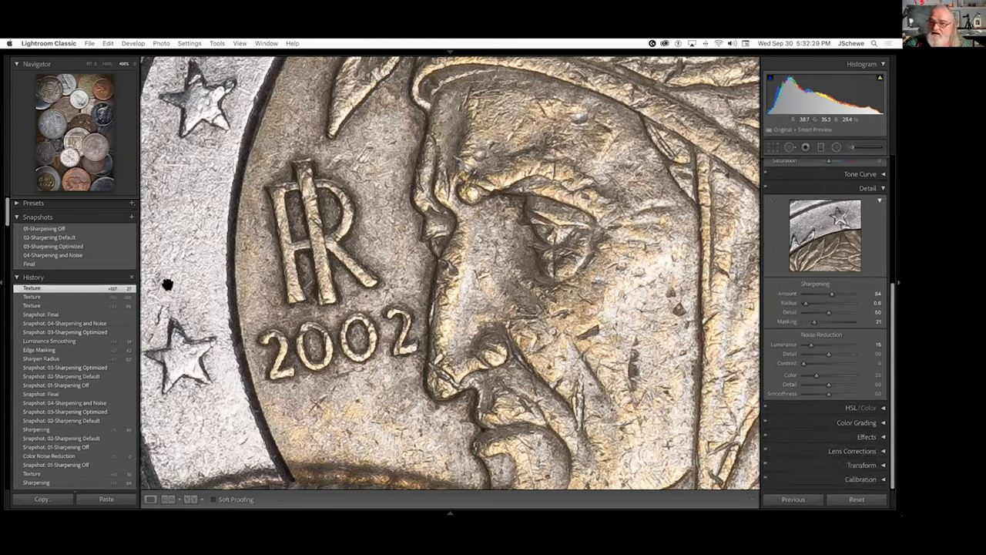
Compare the coin without sharpening against the Final snapshot, then view the coins at 100%
{"action": "left_click", "coordinate": [43, 230]}
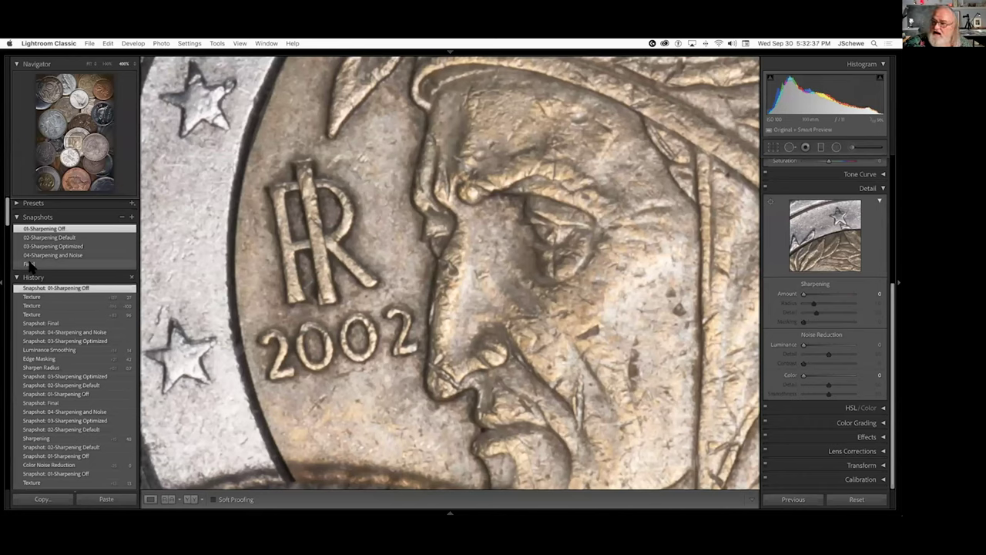
{"action": "left_click", "coordinate": [28, 264]}
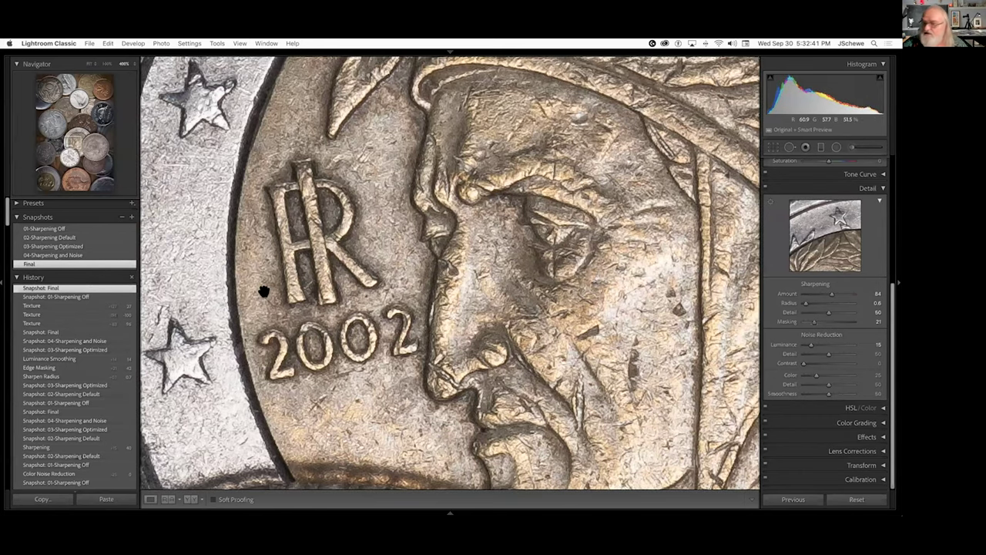
{"action": "left_click", "coordinate": [107, 65]}
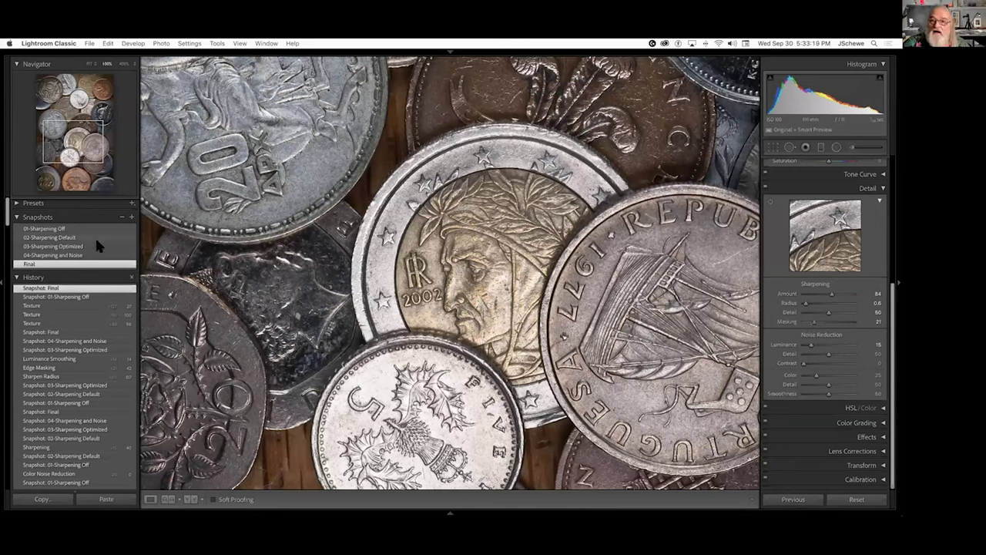
{"action": "left_click", "coordinate": [16, 203]}
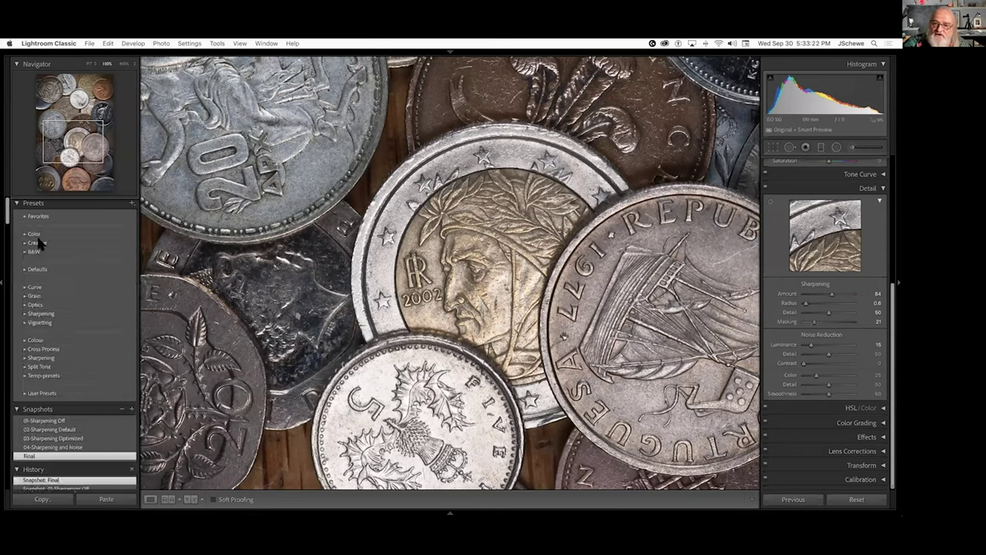
{"action": "left_click", "coordinate": [22, 393]}
{"action": "scroll", "coordinate": [88, 359], "scroll_direction": "down", "scroll_amount": 3}
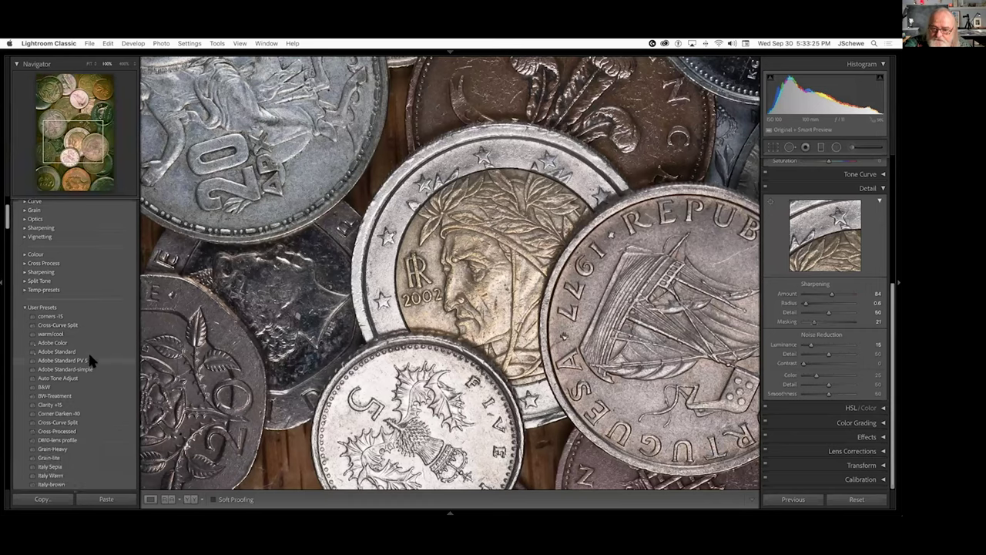
{"action": "scroll", "coordinate": [86, 351], "scroll_direction": "down", "scroll_amount": 5}
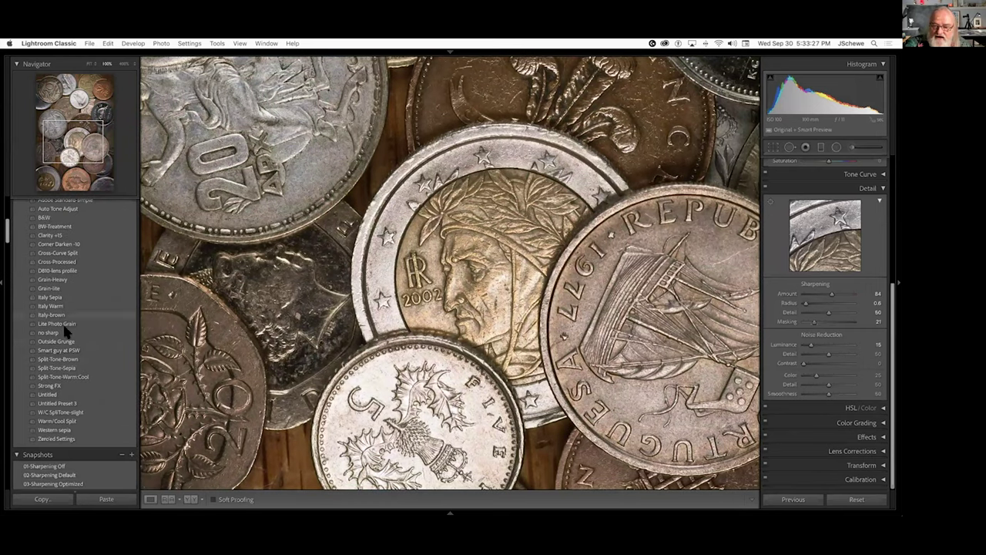
{"action": "scroll", "coordinate": [62, 354], "scroll_direction": "up", "scroll_amount": 3}
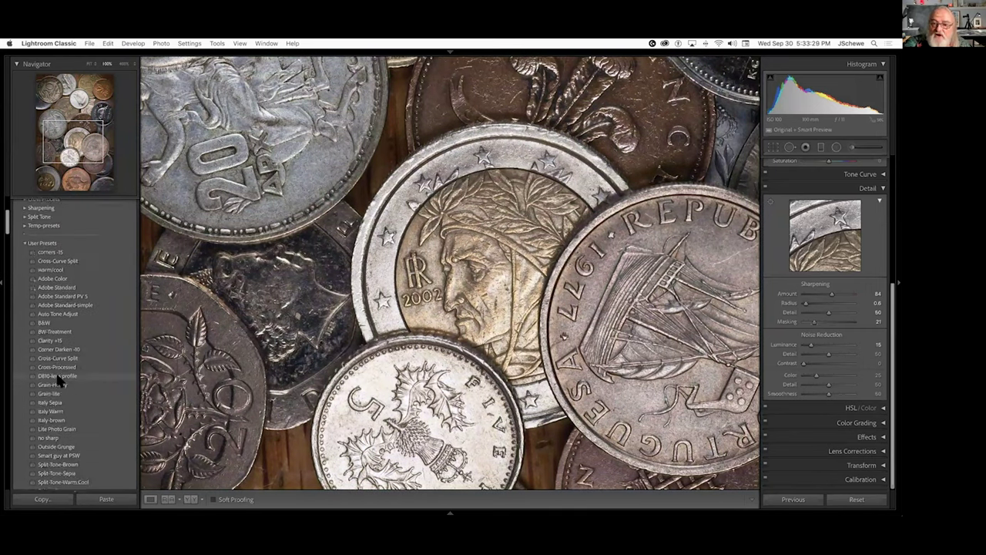
{"action": "scroll", "coordinate": [53, 378], "scroll_direction": "up", "scroll_amount": 2}
{"action": "left_click", "coordinate": [24, 289]}
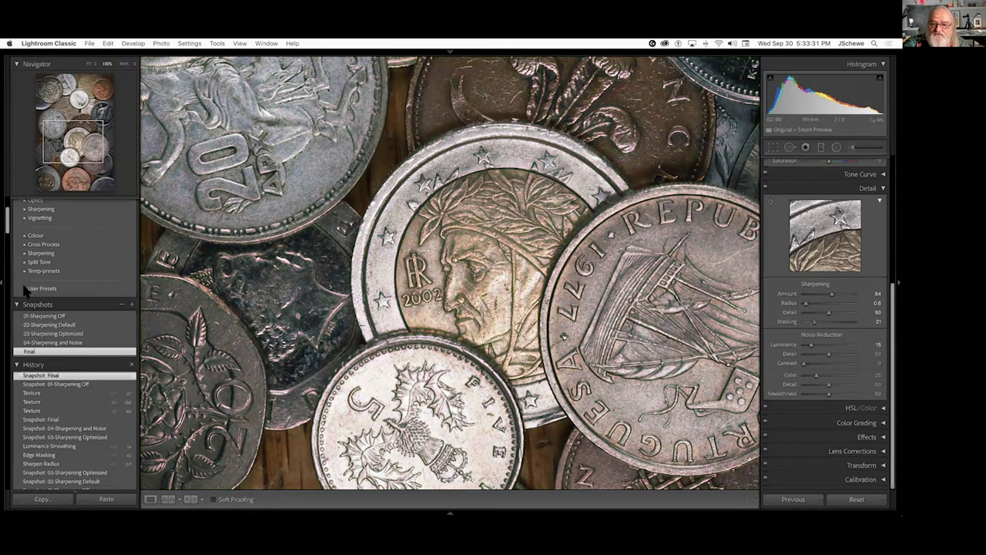
{"action": "left_click", "coordinate": [25, 253]}
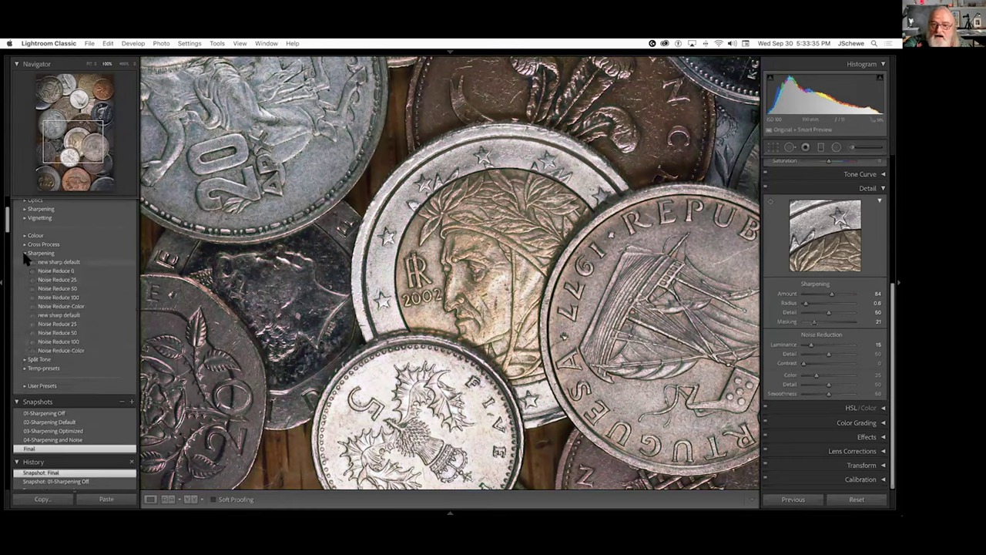
{"action": "left_click", "coordinate": [25, 253]}
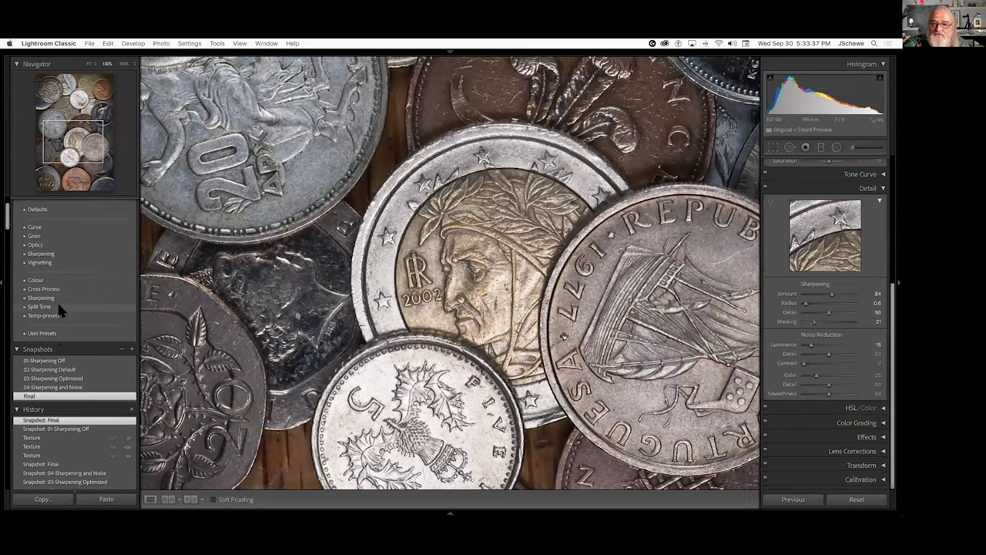
{"action": "scroll", "coordinate": [57, 335], "scroll_direction": "down", "scroll_amount": 5}
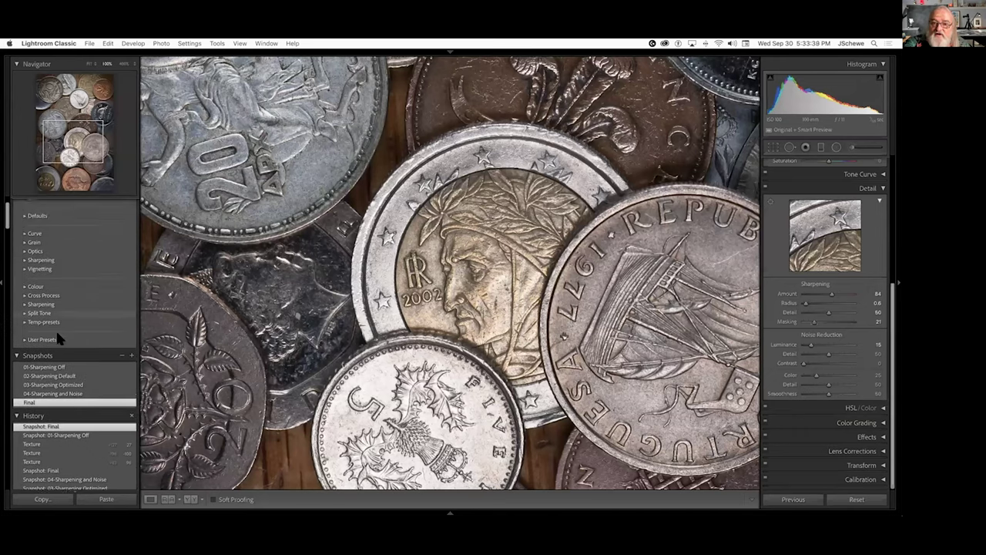
{"action": "scroll", "coordinate": [56, 328], "scroll_direction": "down", "scroll_amount": 2}
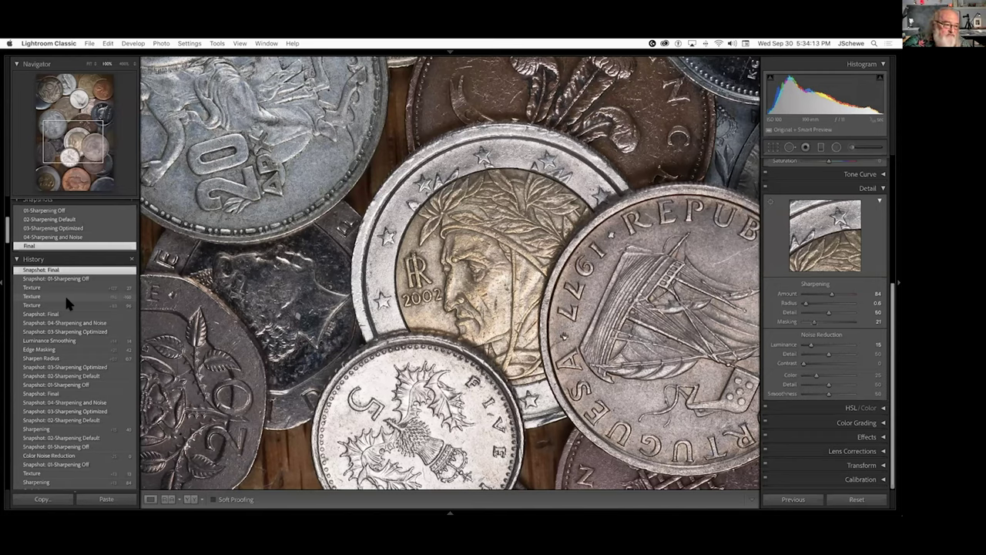
{"action": "scroll", "coordinate": [46, 367], "scroll_direction": "down", "scroll_amount": 5}
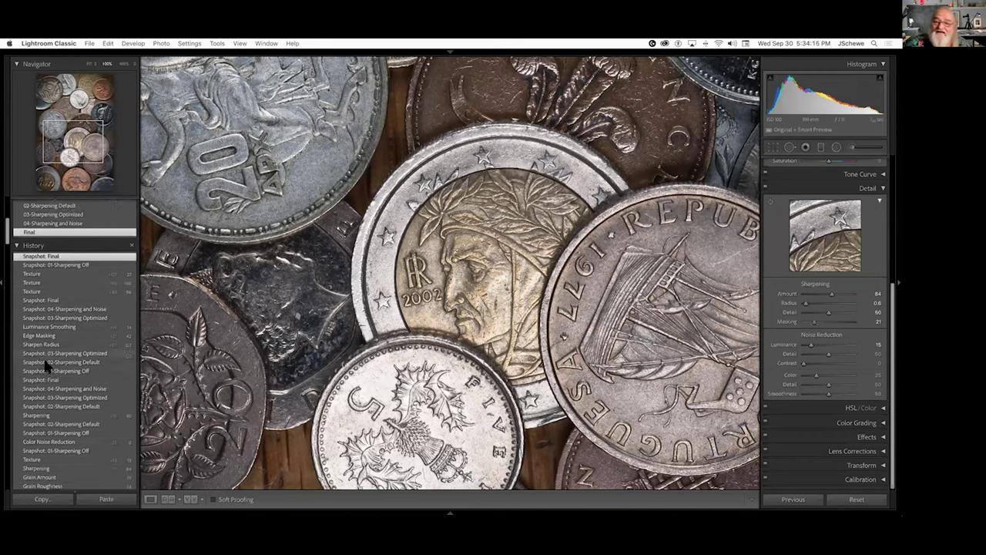
{"action": "scroll", "coordinate": [46, 367], "scroll_direction": "up", "scroll_amount": 6}
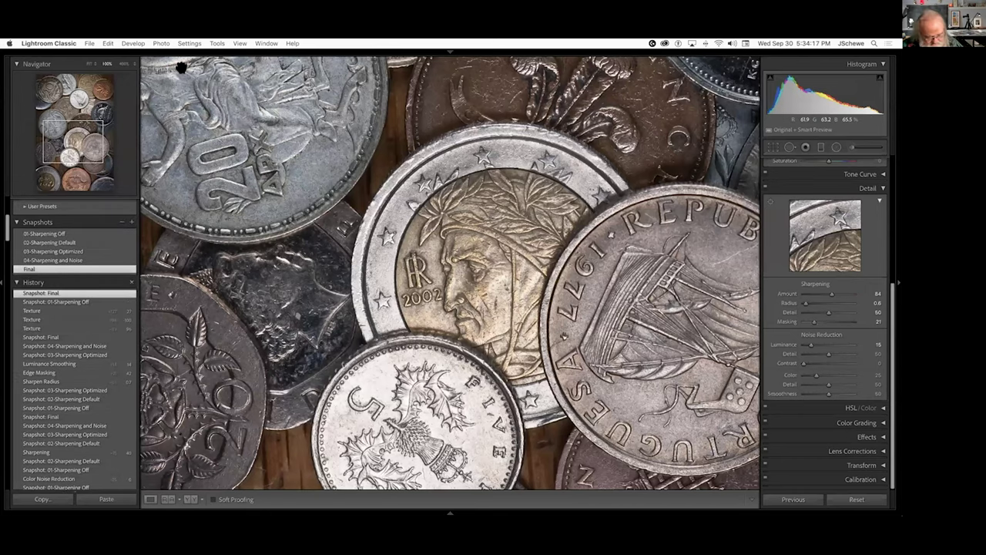
Browse the DETAIL collection's seven thumbnails and open the iris bouquet photo in Develop
{"action": "key", "text": "g"}
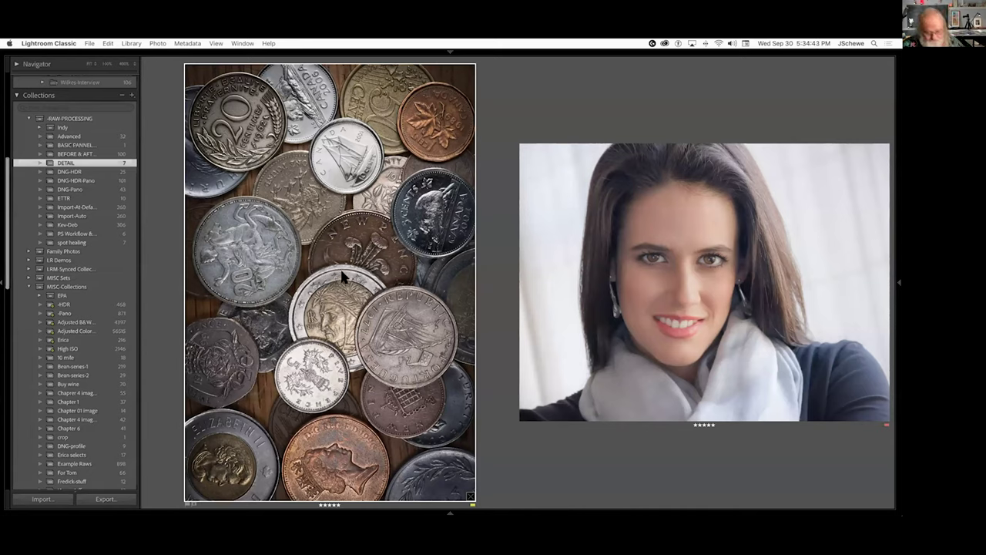
{"action": "key", "text": "g"}
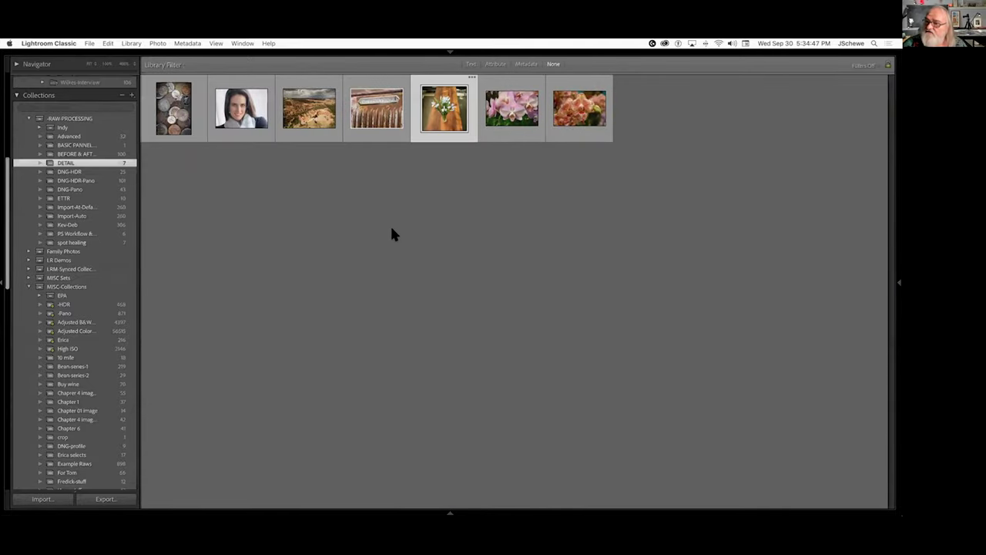
{"action": "key", "text": "d"}
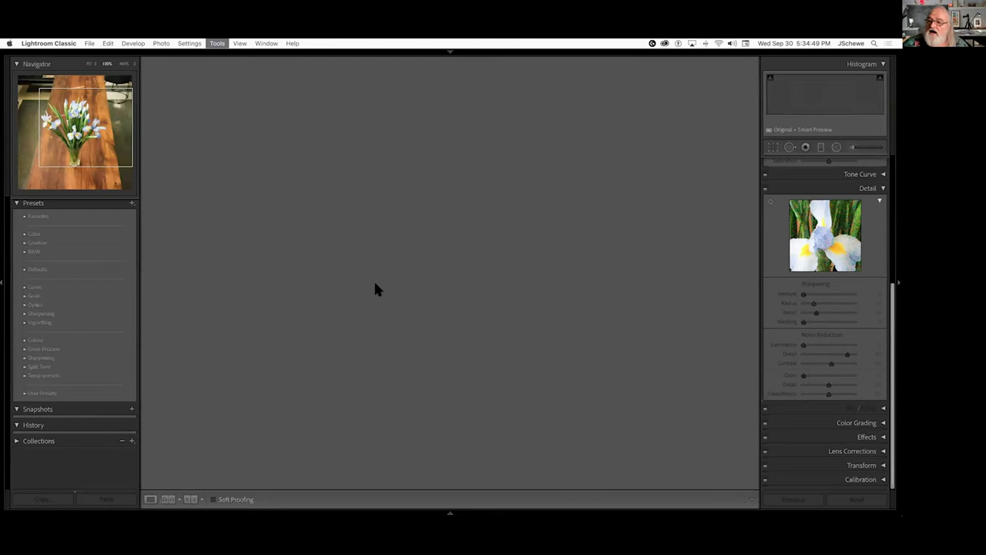
Inspect the iris at 400%, add colour noise reduction, then apply the 02-Default snapshot
{"action": "left_click", "coordinate": [123, 64]}
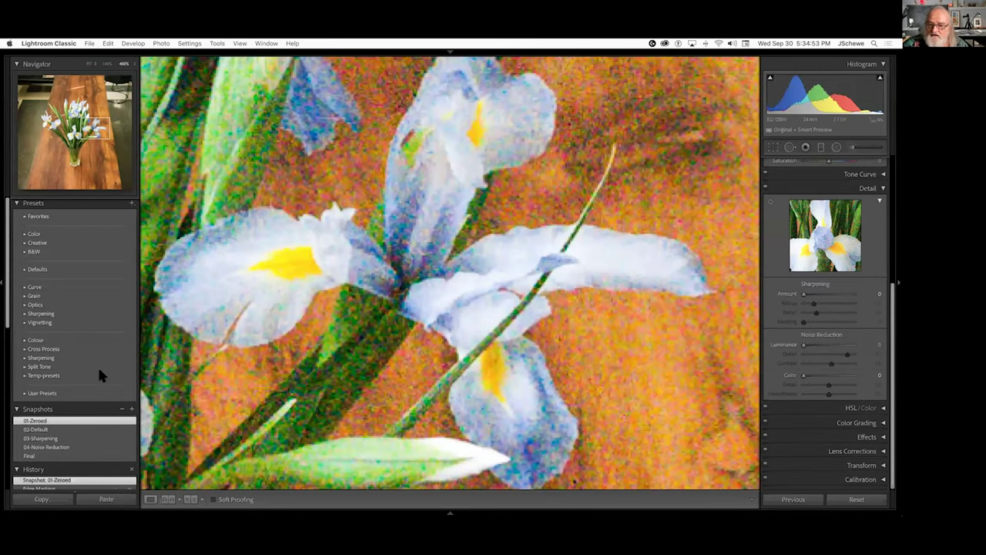
{"action": "left_click", "coordinate": [17, 204]}
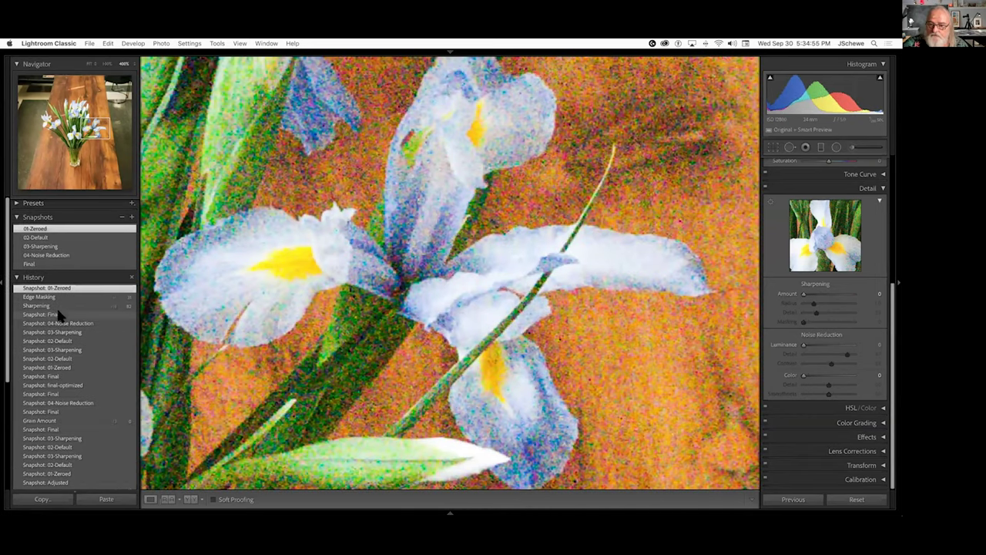
{"action": "left_click", "coordinate": [17, 277]}
{"action": "left_click_drag", "start_coordinate": [402, 279], "coordinate": [443, 262]}
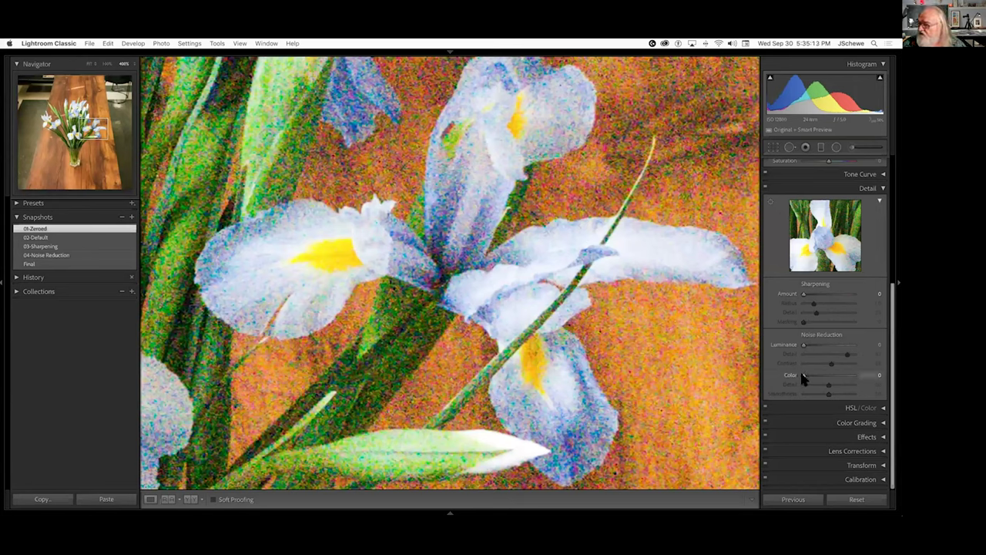
{"action": "left_click_drag", "start_coordinate": [801, 376], "coordinate": [813, 377]}
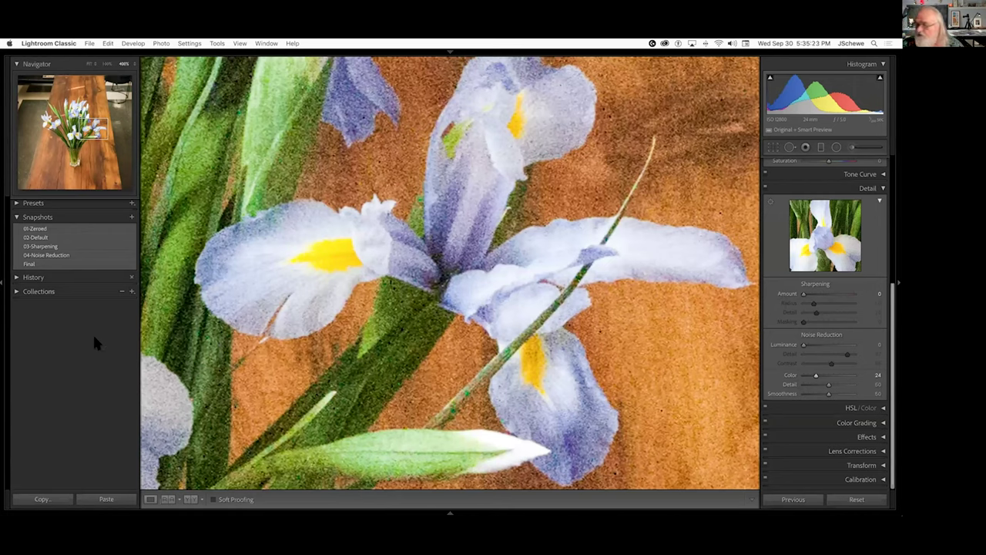
{"action": "left_click", "coordinate": [37, 237]}
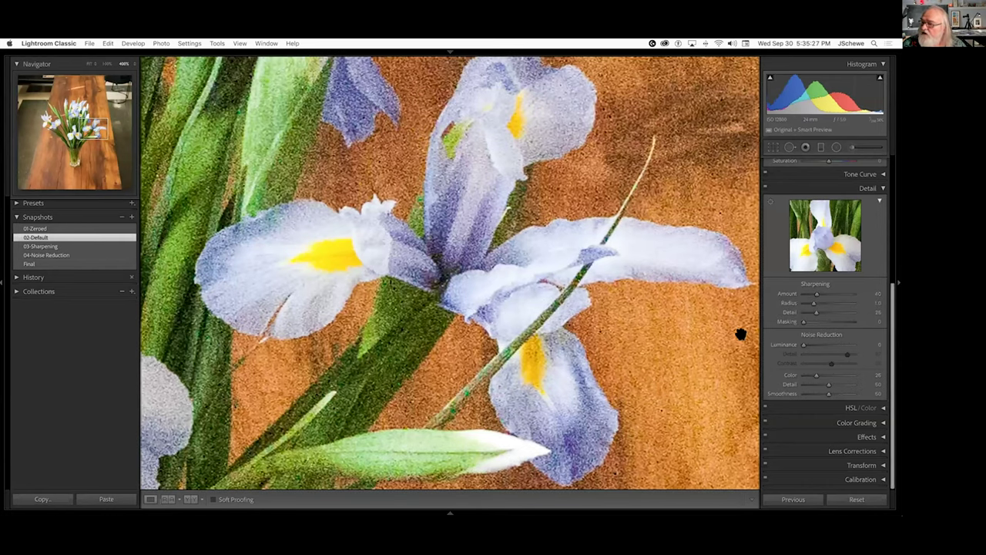
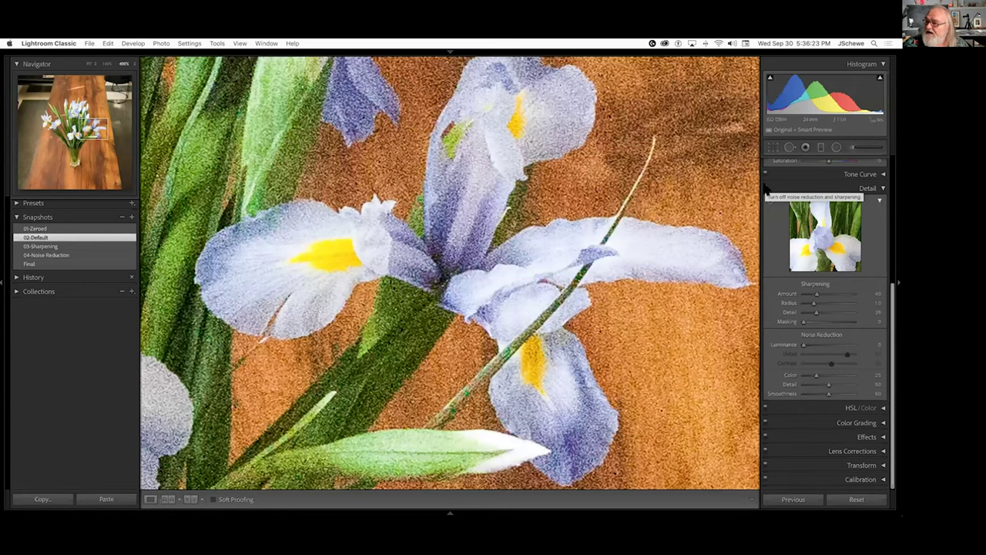
Compare the iris with the Detail panel toggled off and on, then apply the 04-Noise Reduction snapshot
{"action": "left_click", "coordinate": [766, 189]}
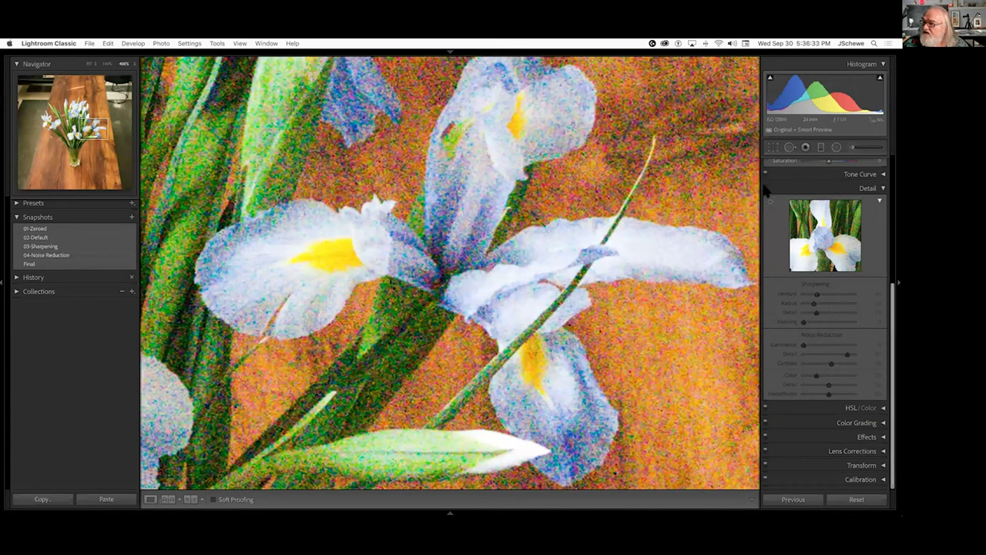
{"action": "left_click", "coordinate": [765, 188]}
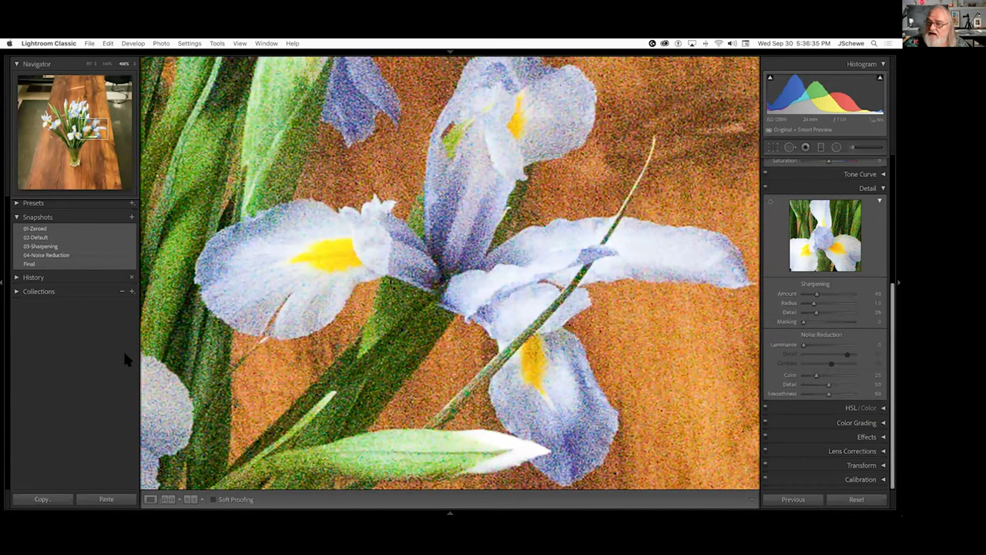
{"action": "left_click", "coordinate": [50, 255]}
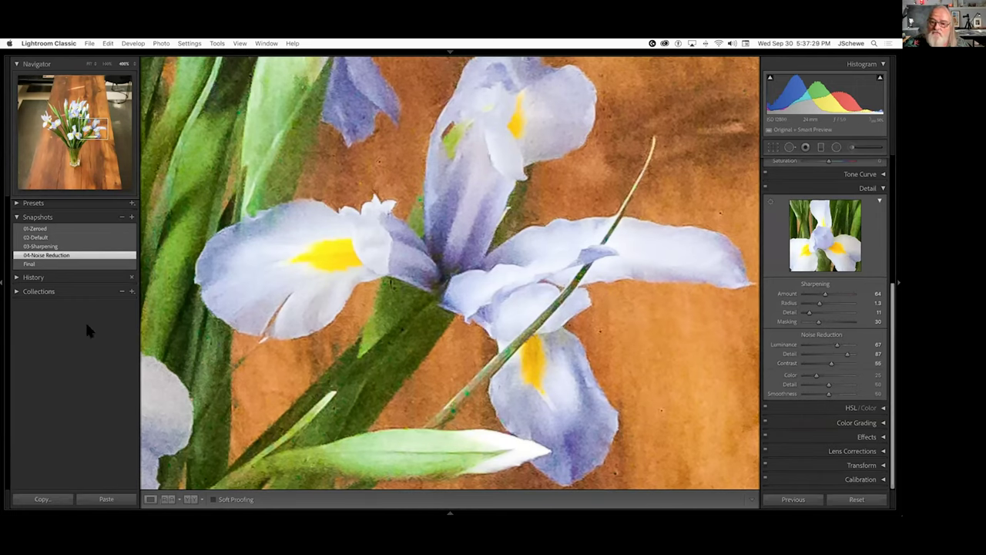
Apply the iris photo's Final snapshot and show its Effects vignetting and grain settings
{"action": "left_click", "coordinate": [29, 264]}
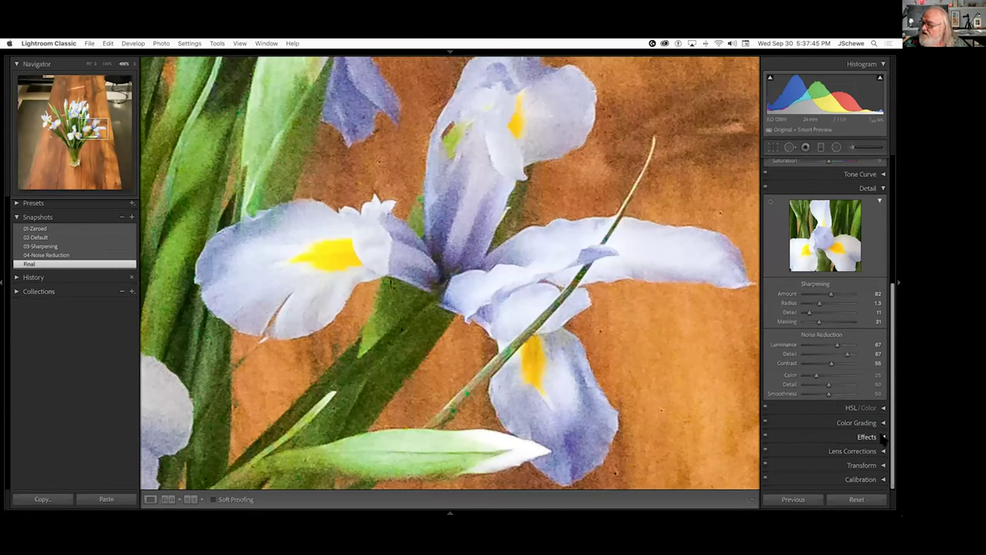
{"action": "left_click", "coordinate": [884, 437]}
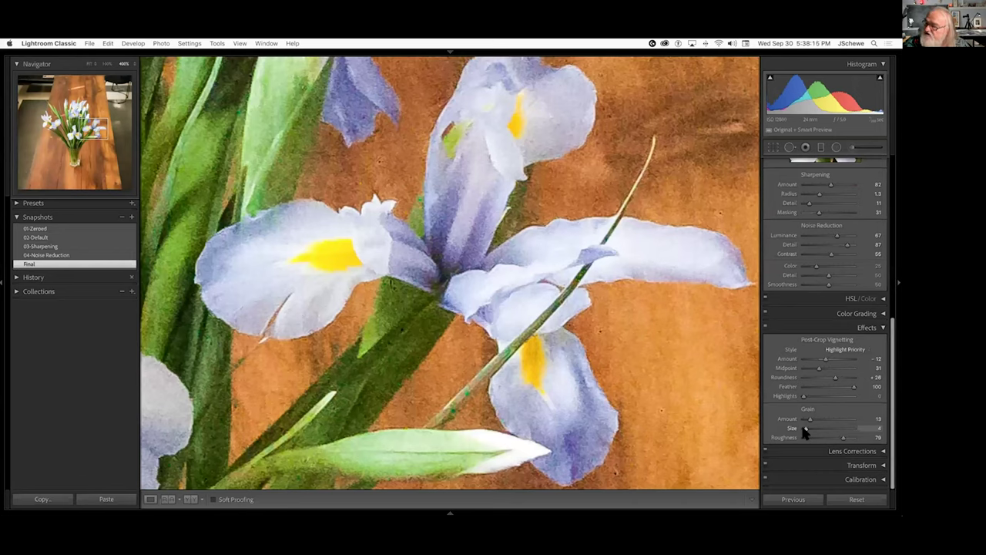
Raise the grain amount from 13 to 16, then go back to the DETAIL collection grid
{"action": "left_click_drag", "start_coordinate": [803, 422], "coordinate": [810, 420]}
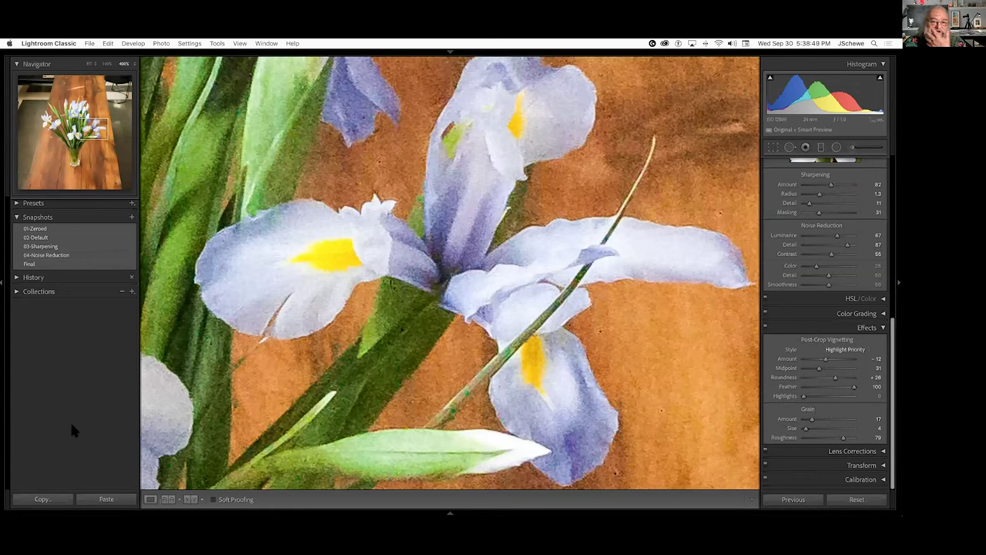
{"action": "key", "text": "g"}
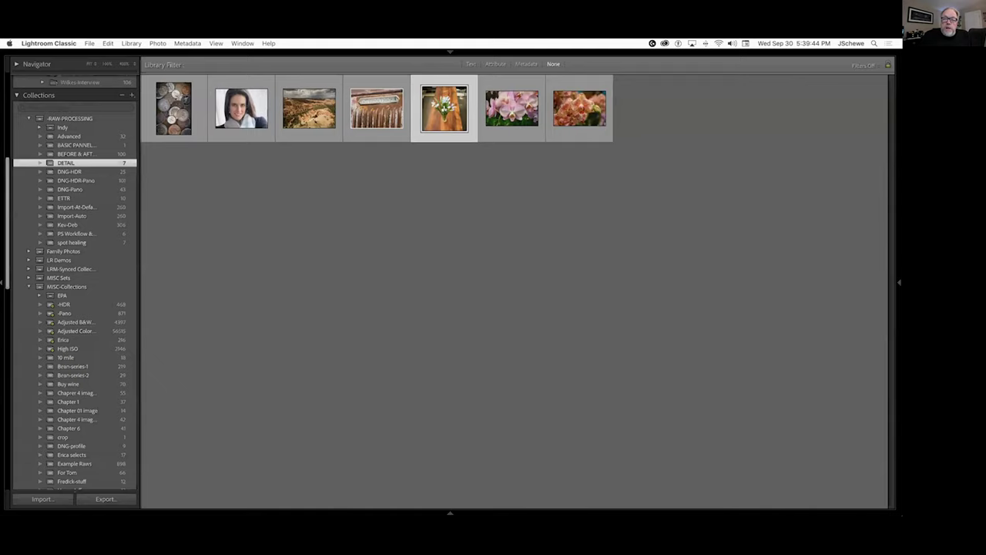
Open the BEFORE & AFTER collection and select the black-and-white portrait of the man with glasses
{"action": "left_click", "coordinate": [73, 154]}
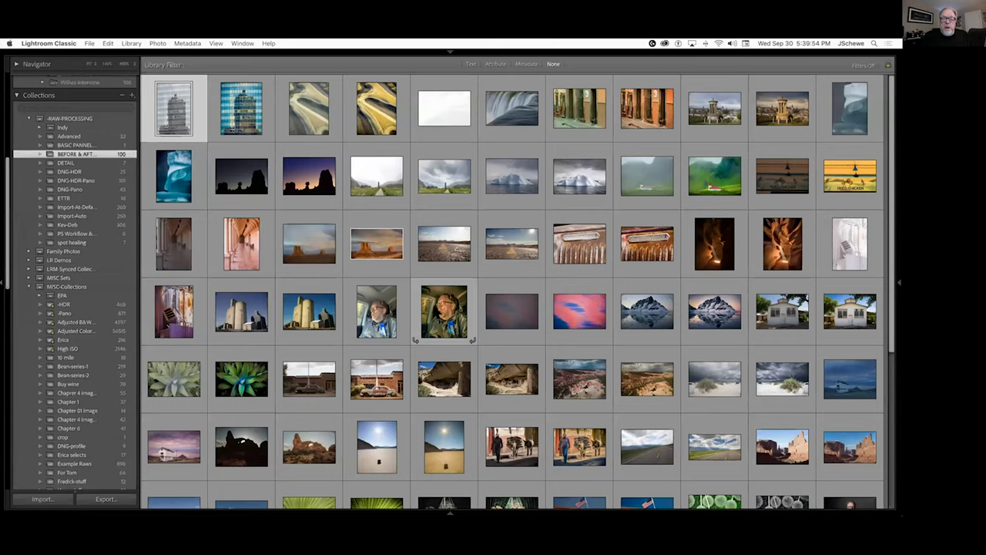
{"action": "scroll", "coordinate": [419, 291], "scroll_direction": "down", "scroll_amount": 5}
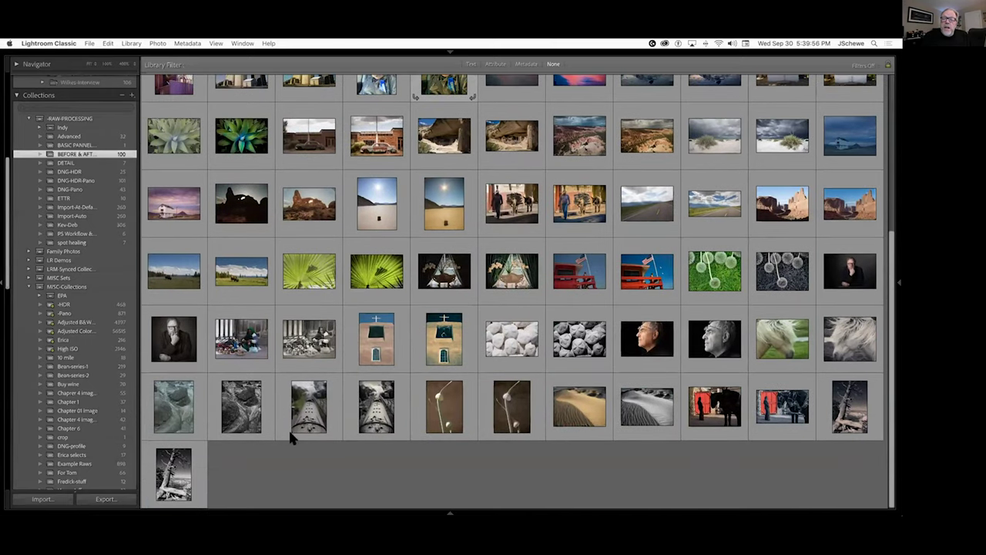
{"action": "left_click", "coordinate": [166, 347]}
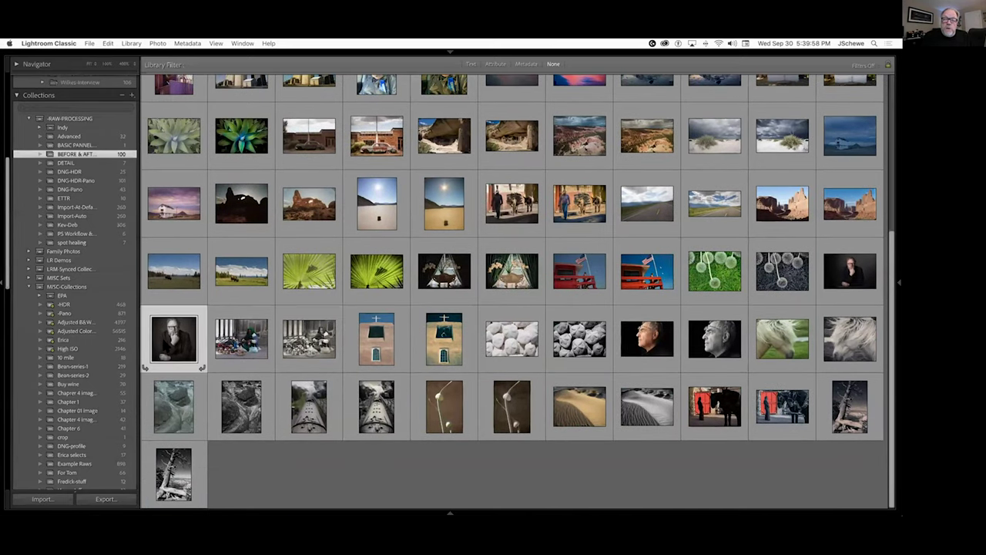
Open the portrait in Develop at FIT zoom with the Transform panel expanded
{"action": "key", "text": "d"}
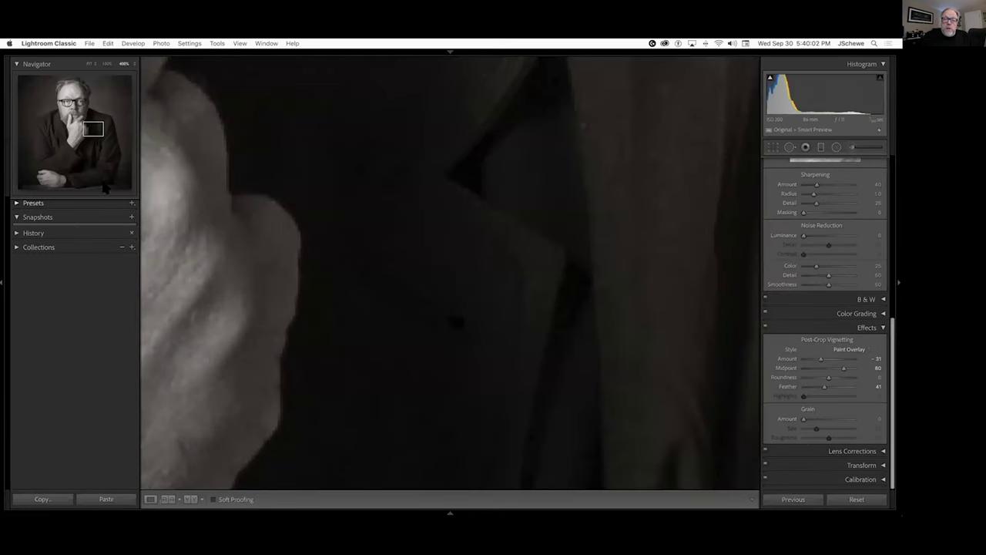
{"action": "left_click", "coordinate": [89, 63]}
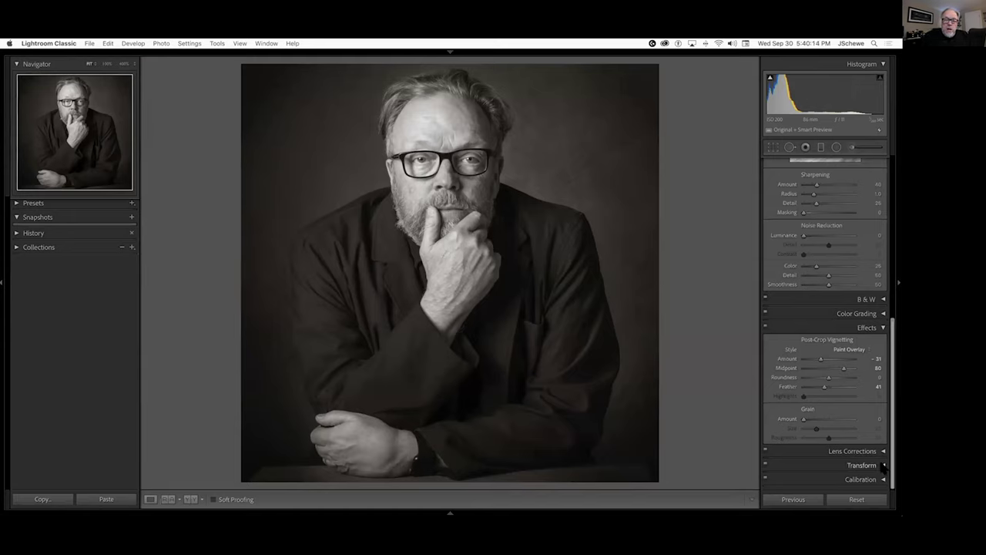
{"action": "left_click", "coordinate": [883, 465]}
{"action": "scroll", "coordinate": [821, 347], "scroll_direction": "down", "scroll_amount": 5}
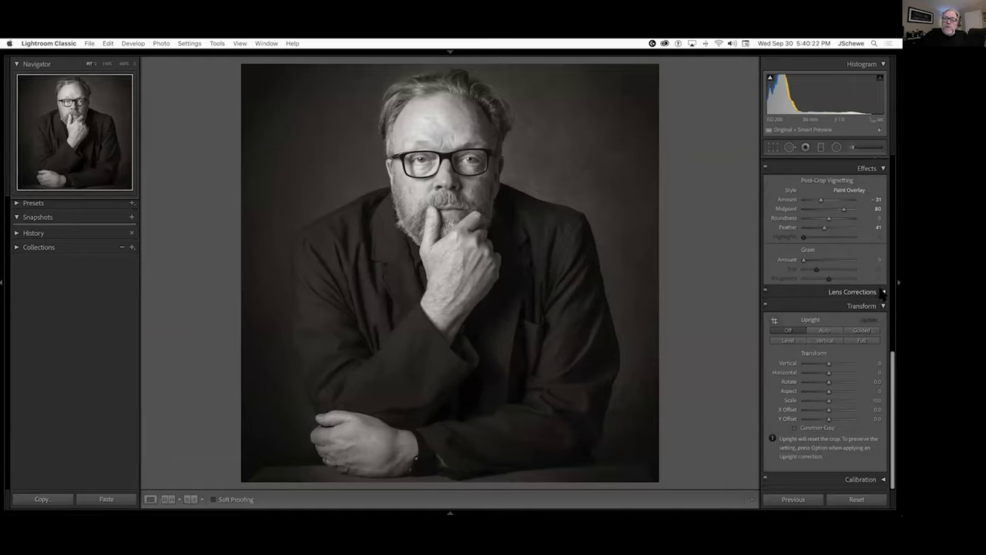
Apply a strong negative manual distortion correction to the portrait
{"action": "left_click", "coordinate": [883, 293]}
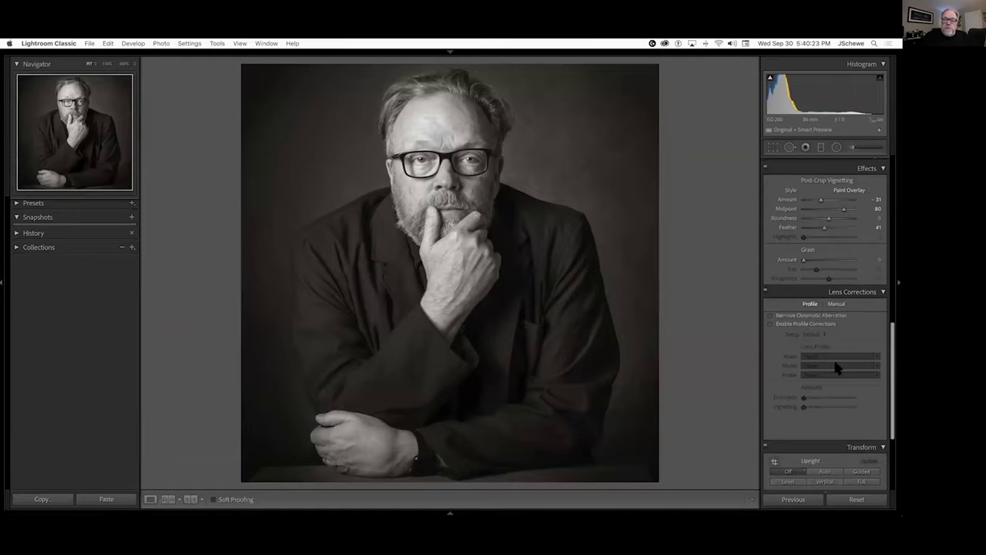
{"action": "left_click", "coordinate": [837, 305]}
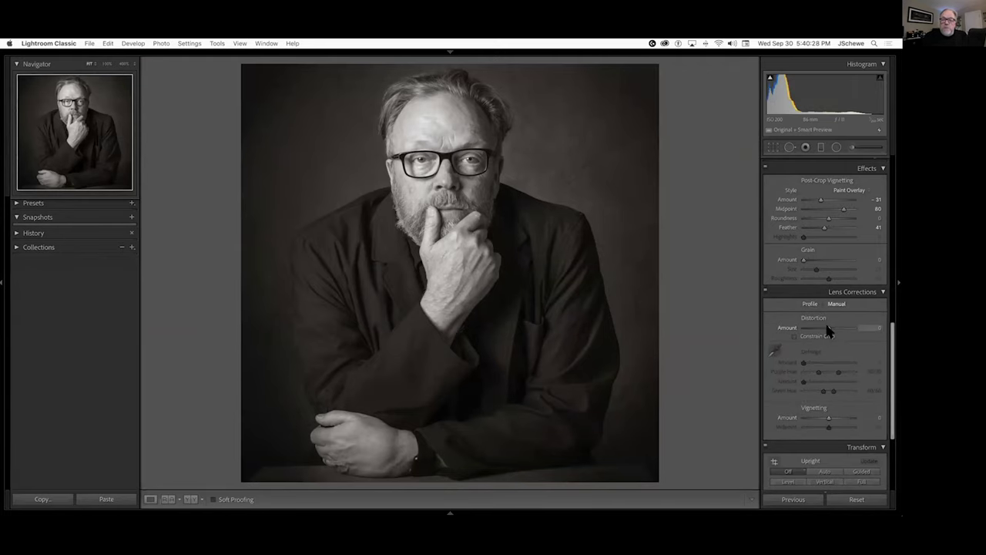
{"action": "left_click_drag", "start_coordinate": [828, 328], "coordinate": [794, 324]}
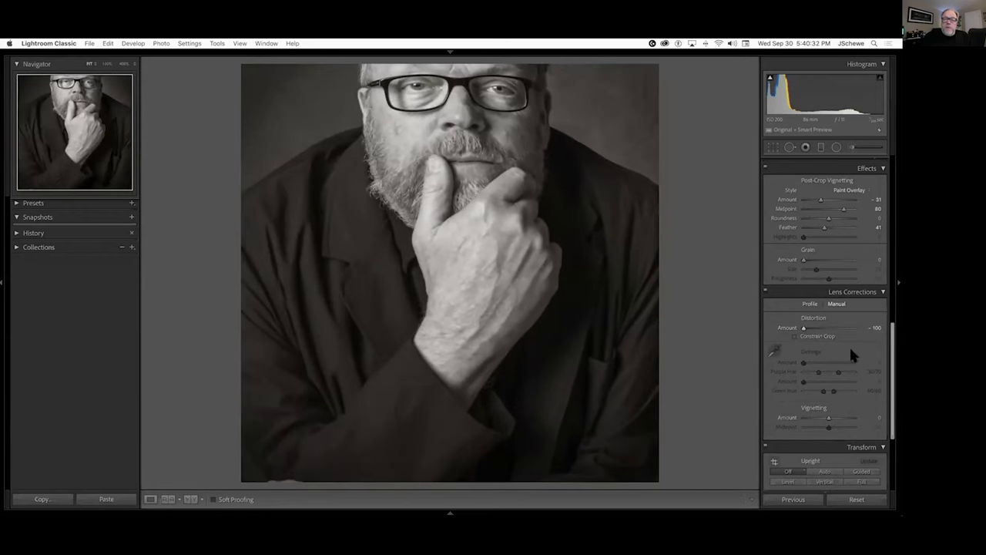
Shrink the portrait to about 75% scale, then revert to the Create Virtual Copy history state
{"action": "scroll", "coordinate": [844, 418], "scroll_direction": "down", "scroll_amount": 4}
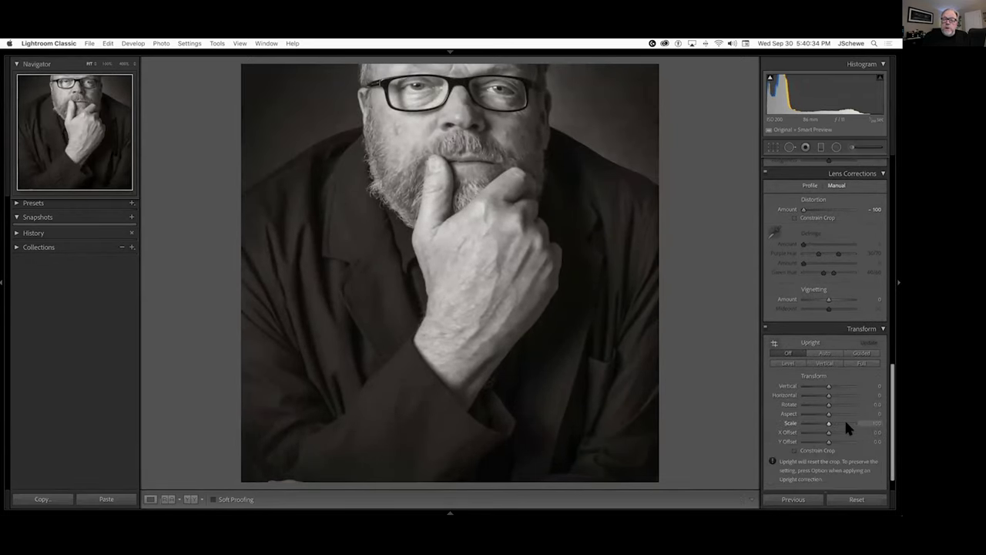
{"action": "left_click_drag", "start_coordinate": [828, 421], "coordinate": [812, 422]}
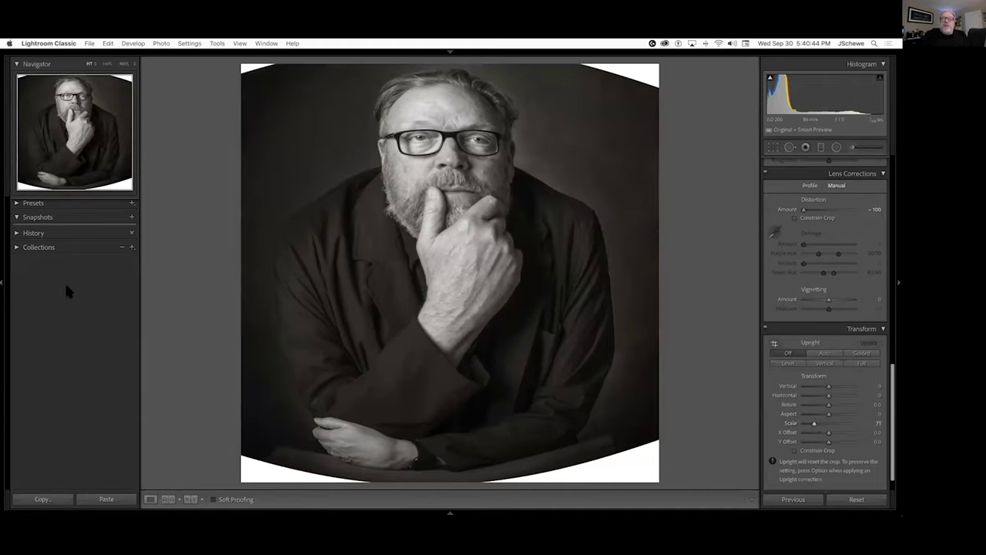
{"action": "left_click", "coordinate": [17, 233]}
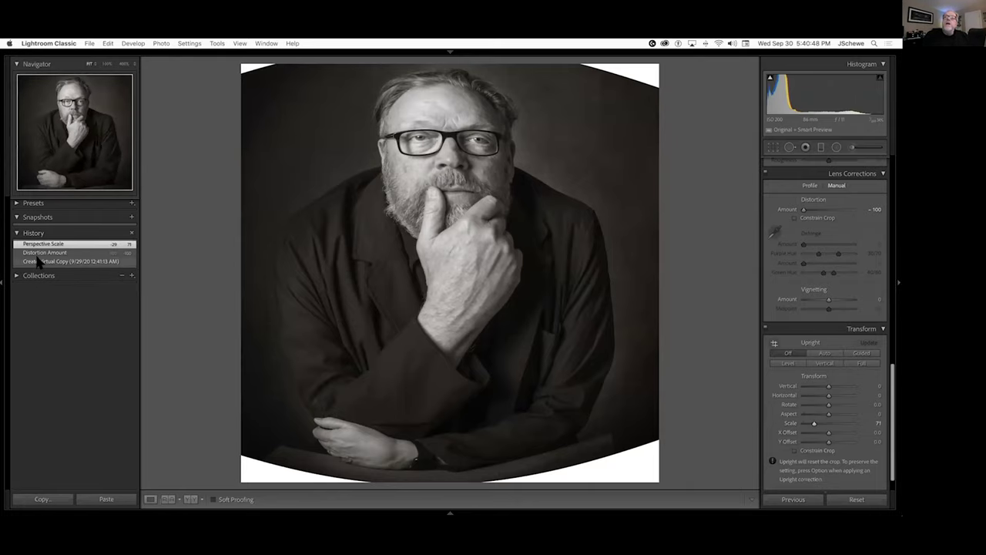
{"action": "left_click", "coordinate": [40, 262]}
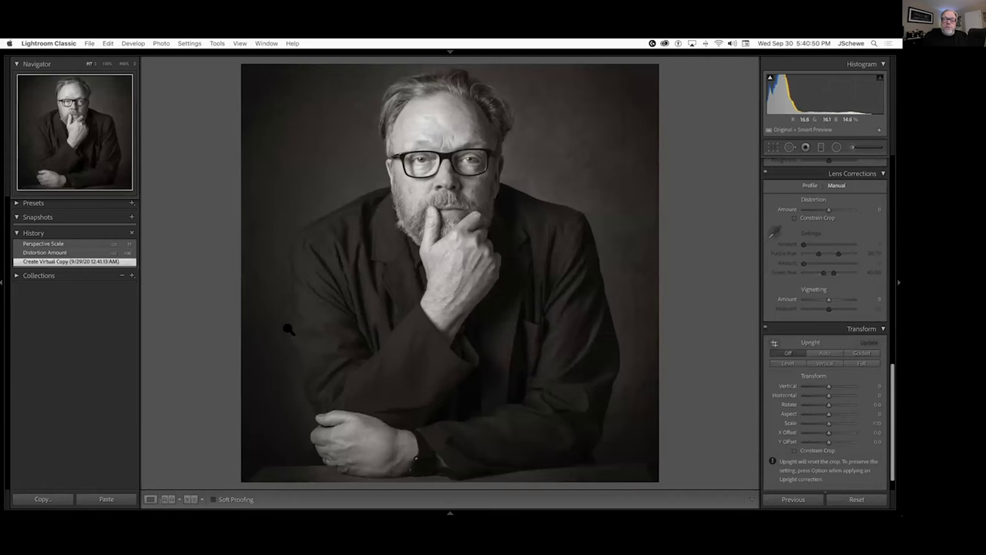
Return to the BEFORE & AFTER Library grid and deselect the portrait thumbnail
{"action": "key", "text": "g"}
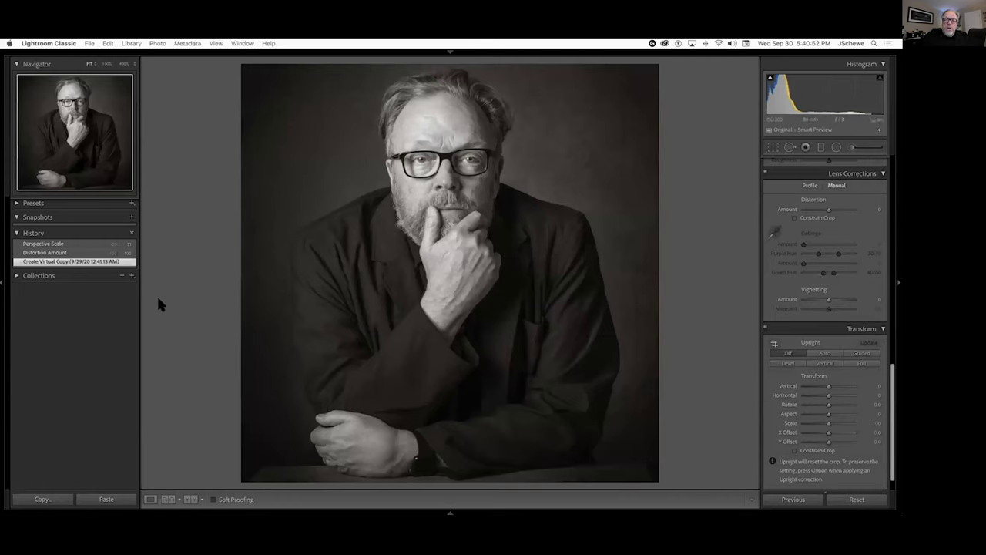
{"action": "left_click", "coordinate": [303, 452]}
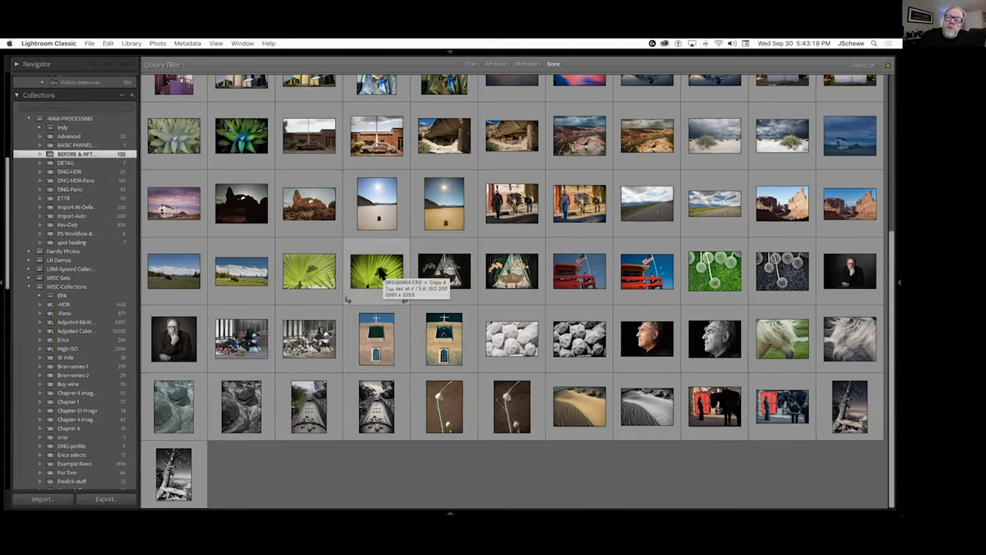
View the backlit palm frond photo full size in Loupe, then return to the grid
{"action": "left_click", "coordinate": [377, 271]}
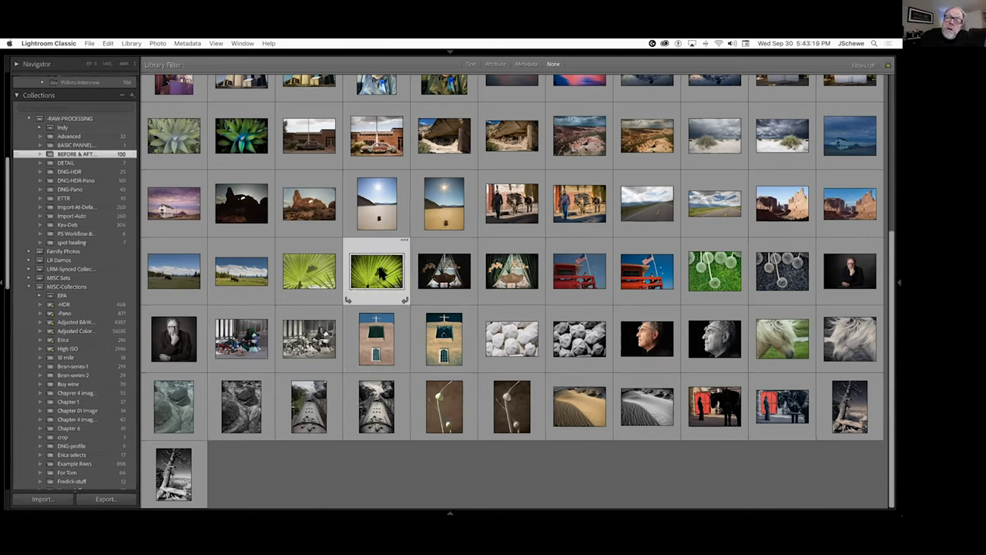
{"action": "double_click", "coordinate": [292, 272]}
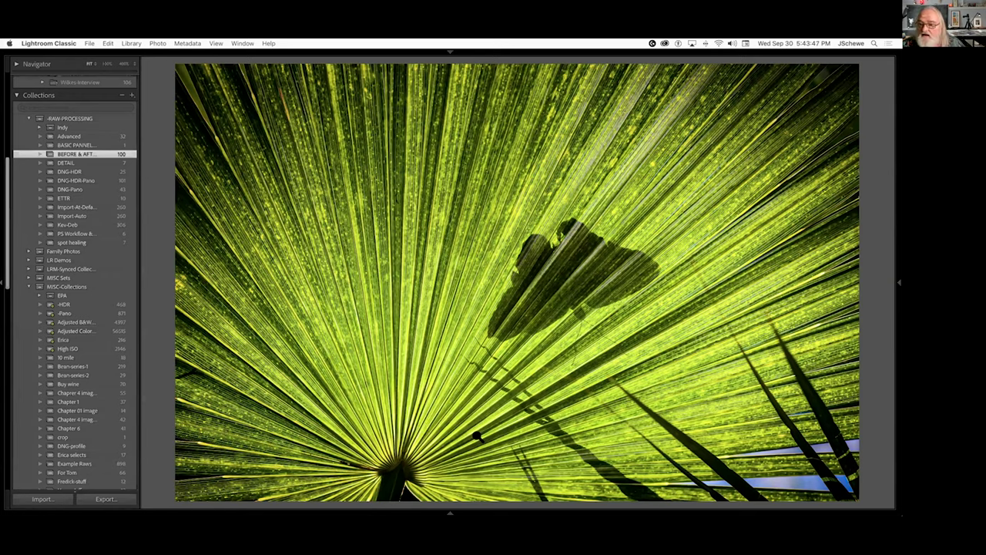
{"action": "key", "text": "g"}
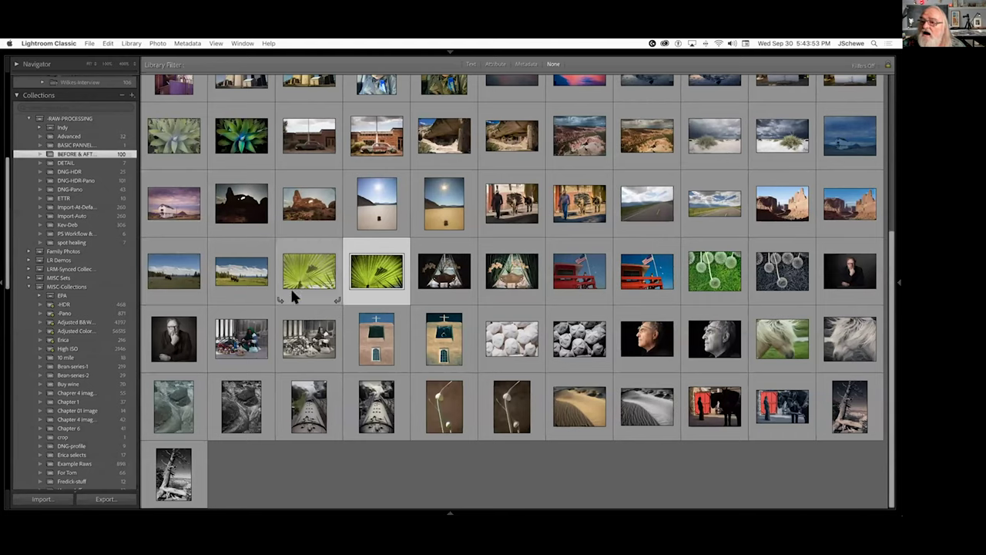
{"action": "scroll", "coordinate": [292, 323], "scroll_direction": "up", "scroll_amount": 1}
{"action": "scroll", "coordinate": [287, 333], "scroll_direction": "up", "scroll_amount": 3}
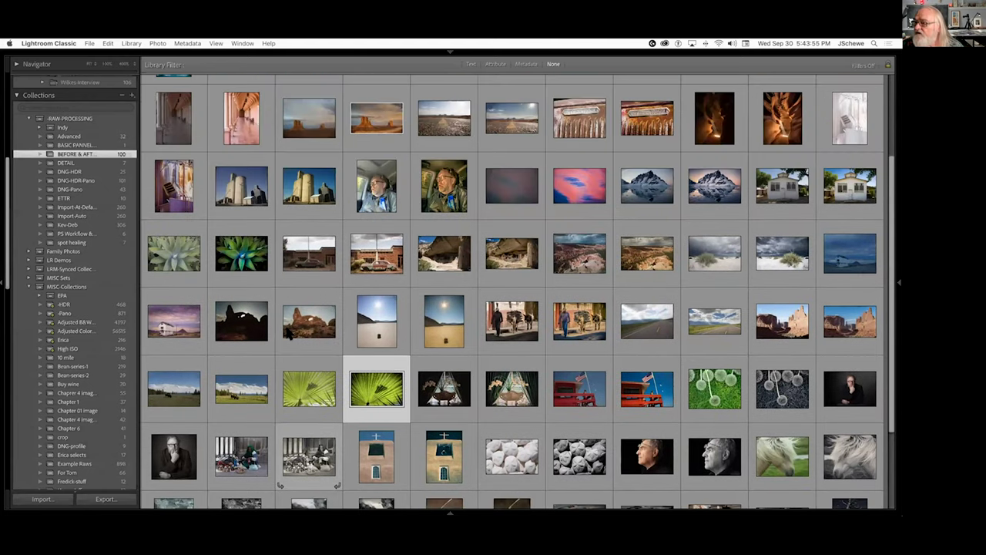
Select the Monument Valley buttes photo and open it in Develop
{"action": "left_click", "coordinate": [305, 111]}
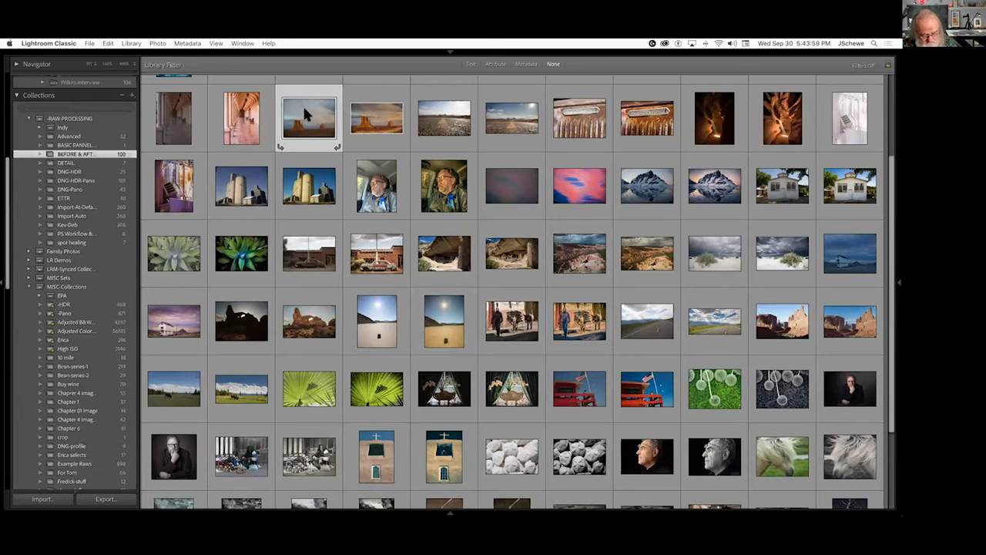
{"action": "key", "text": "d"}
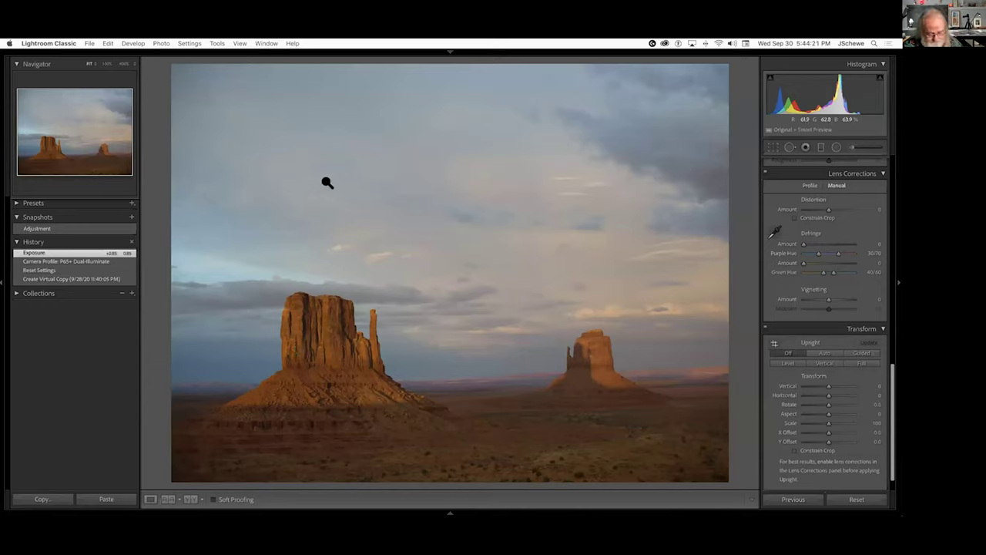
Switch from Develop back to the Library grid of the 100-photo BEFORE & AFTER collection
{"action": "key", "text": "g"}
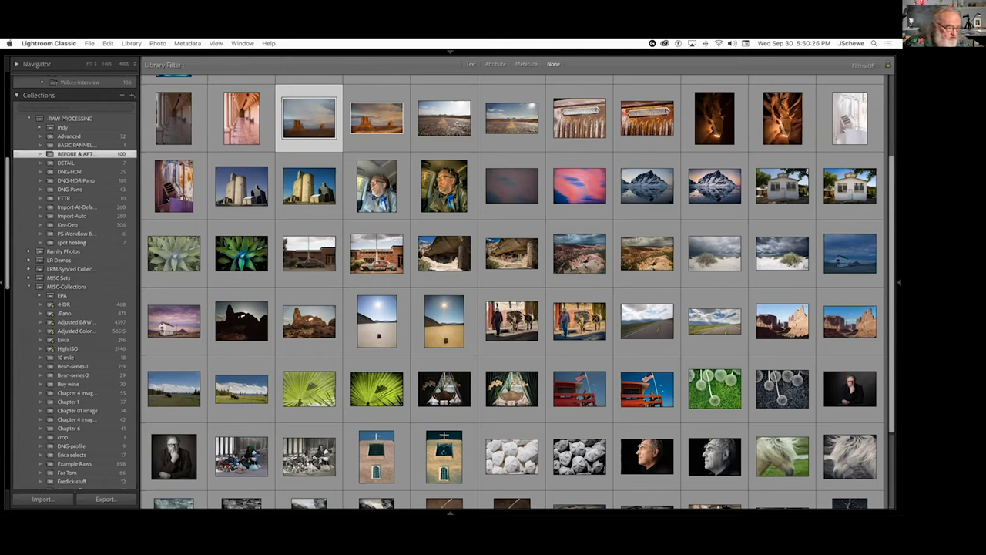
Open the ETTR collection and enlarge the grid thumbnails to five per row
{"action": "left_click", "coordinate": [65, 198]}
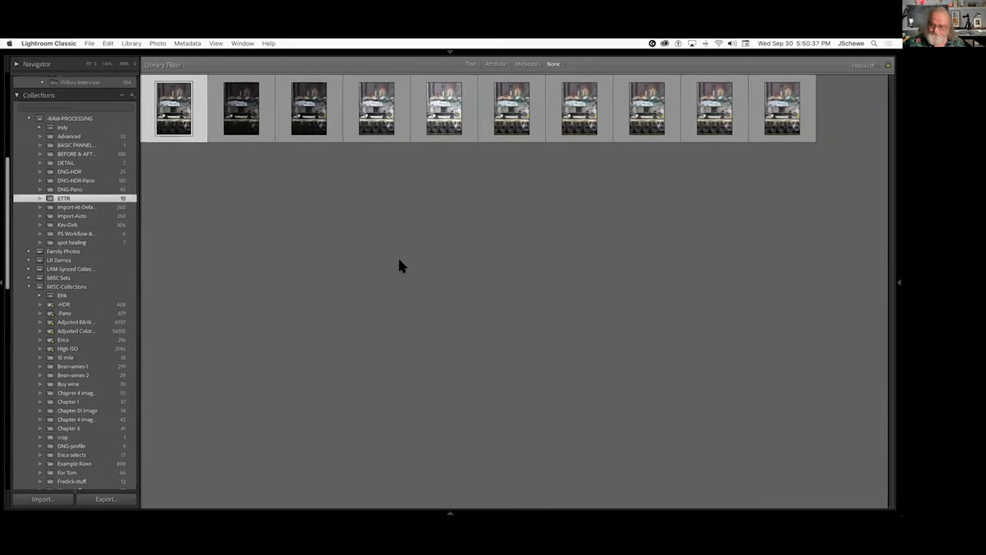
{"action": "key", "text": "equal"}
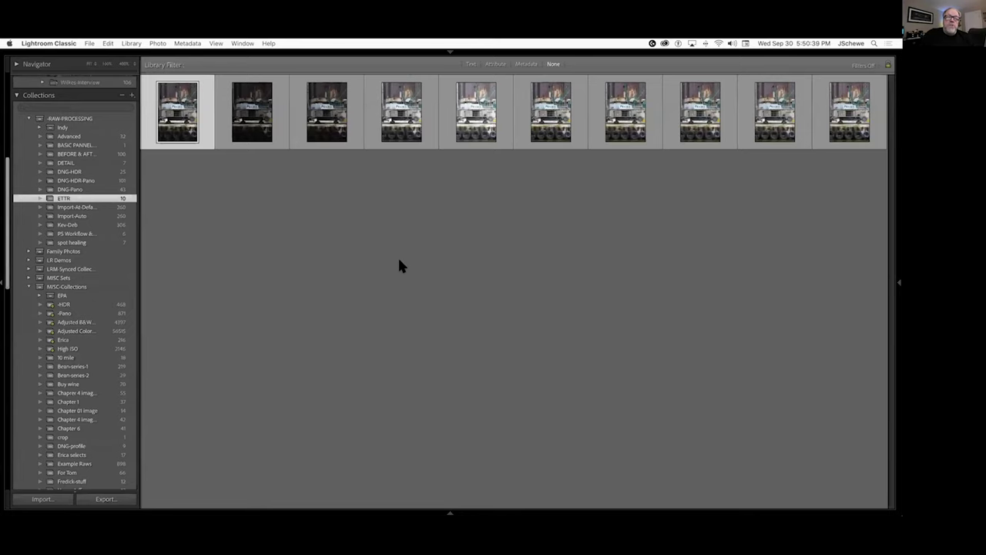
{"action": "key", "text": "equal"}
{"action": "key", "text": "equal"}
{"action": "key", "text": "equal"}
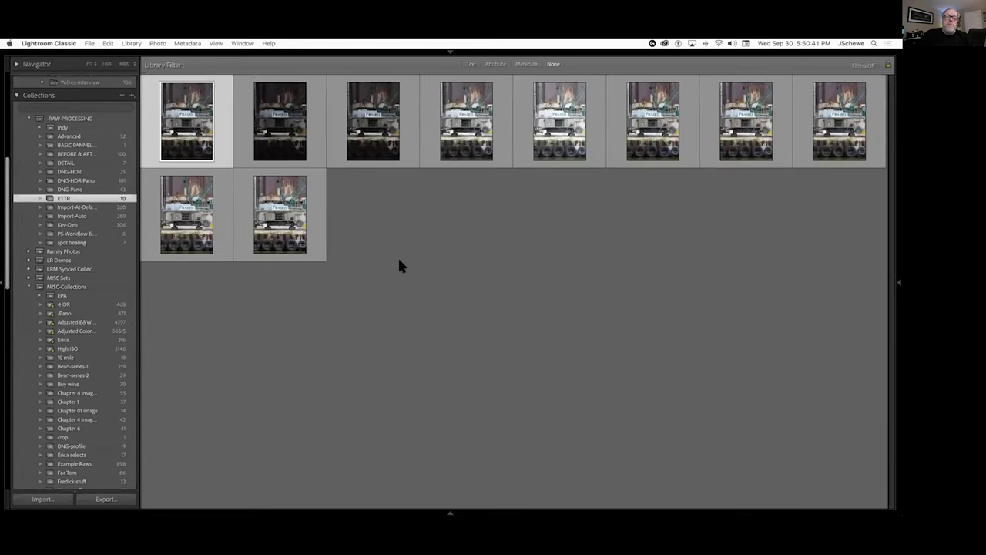
{"action": "key", "text": "equal"}
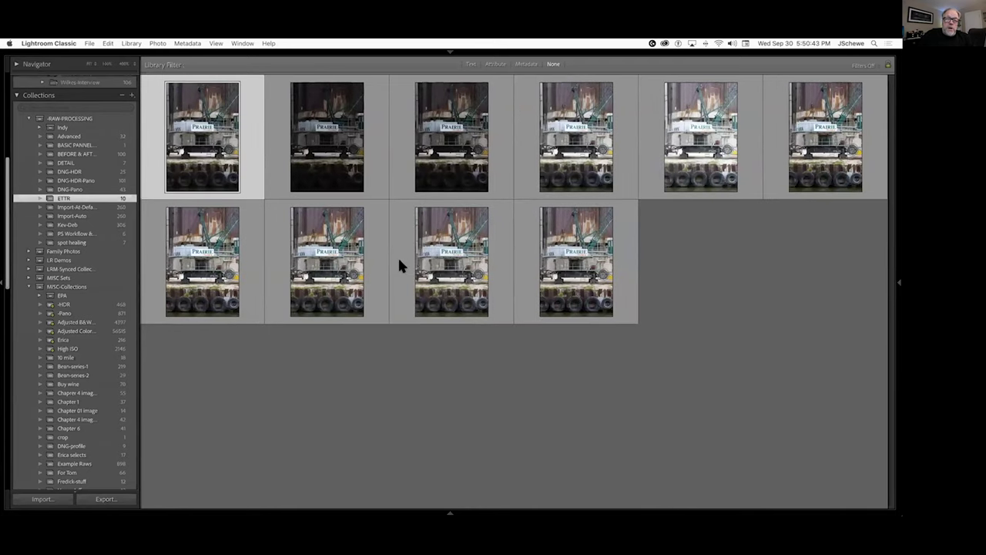
{"action": "key", "text": "equal"}
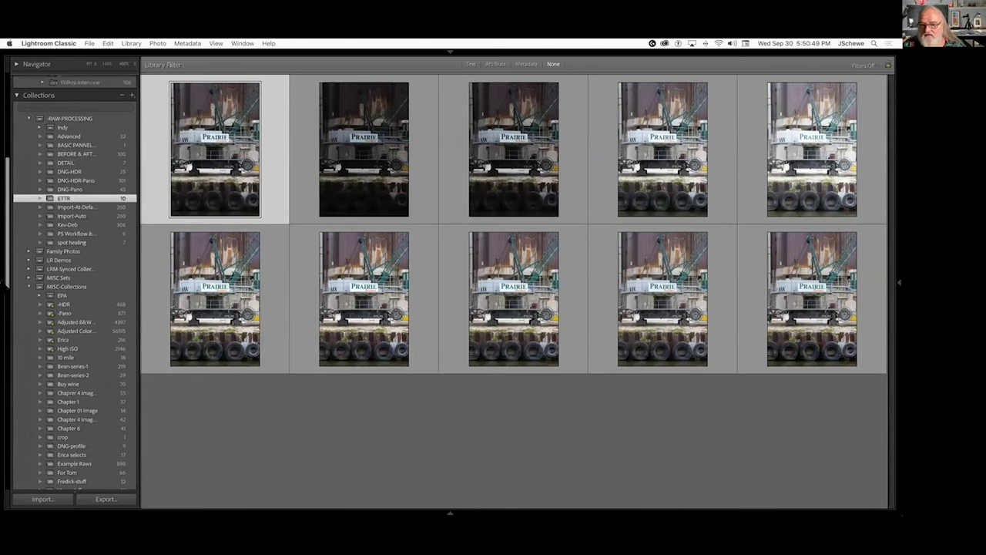
Hide the collections sidebar, select the top row of five crane photos, and show the right panel
{"action": "left_click", "coordinate": [5, 284]}
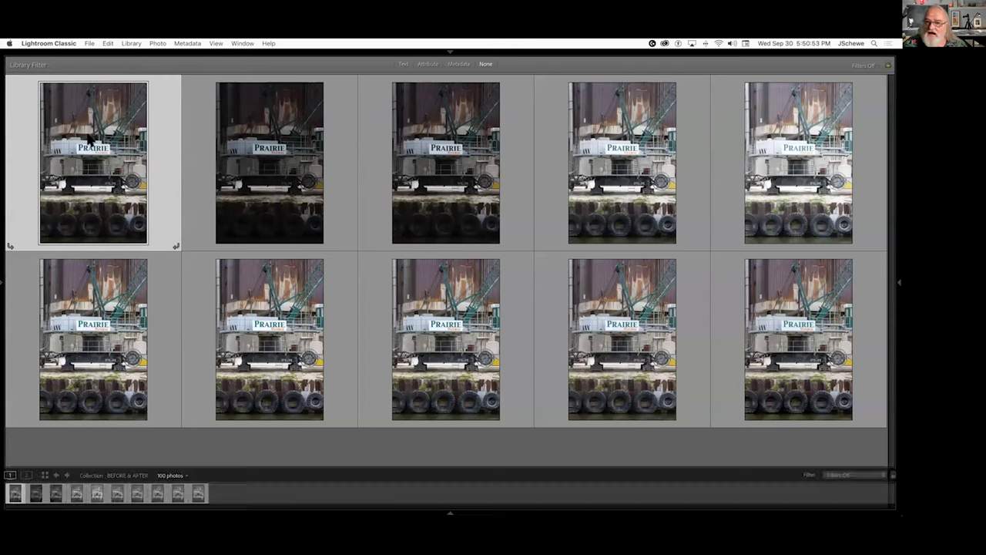
{"action": "left_click", "coordinate": [806, 154], "text": "shift"}
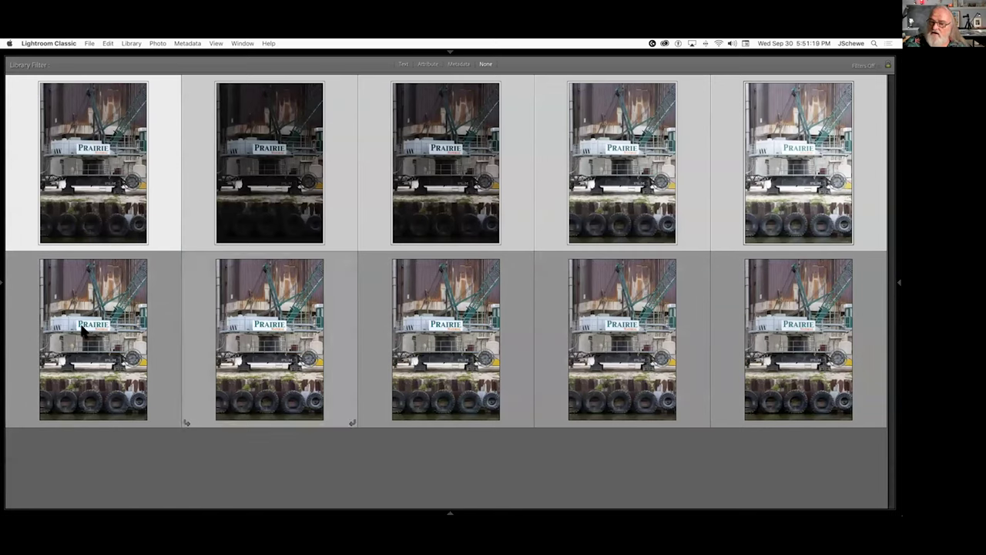
{"action": "mouse_move", "coordinate": [891, 266]}
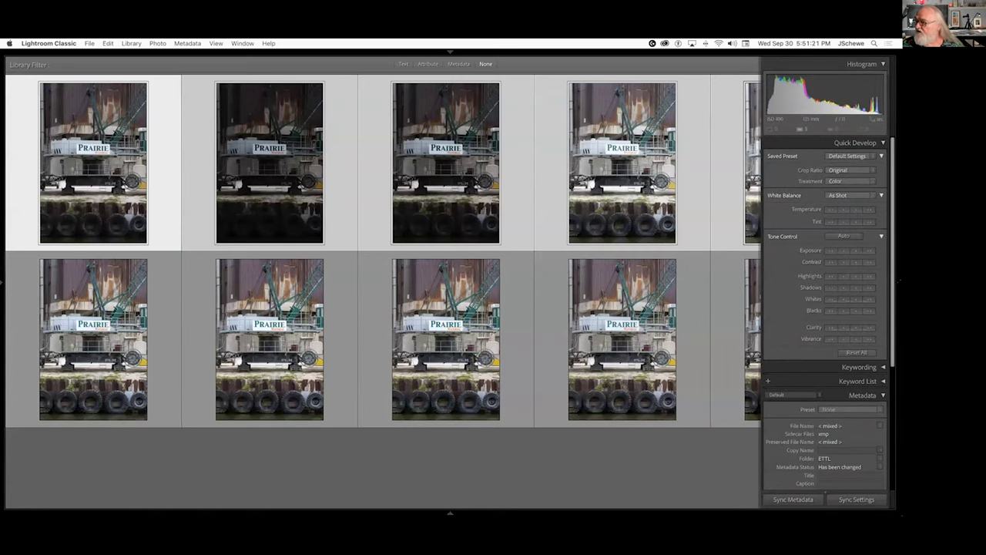
{"action": "left_click", "coordinate": [895, 286]}
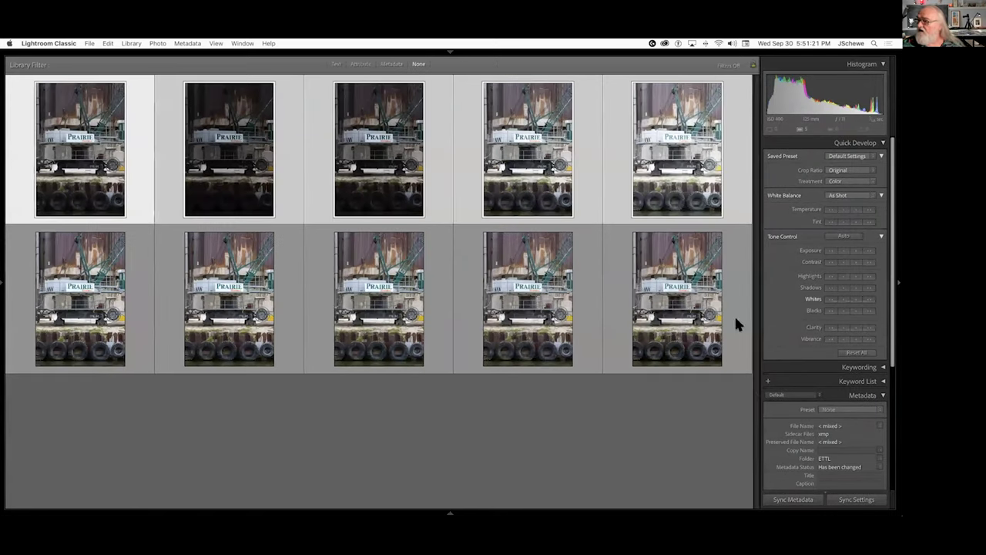
{"action": "left_click", "coordinate": [579, 441]}
{"action": "left_click", "coordinate": [676, 182]}
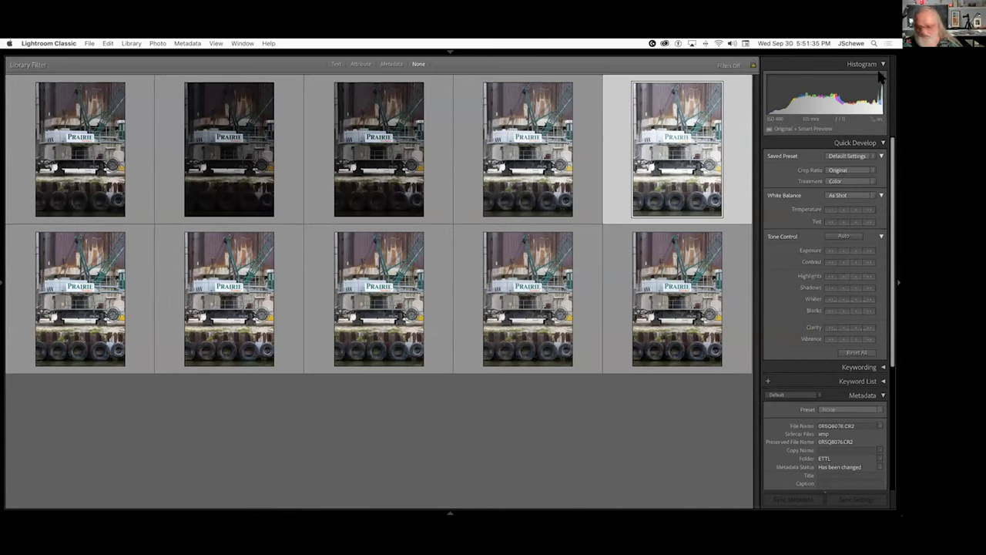
{"action": "key", "text": "d"}
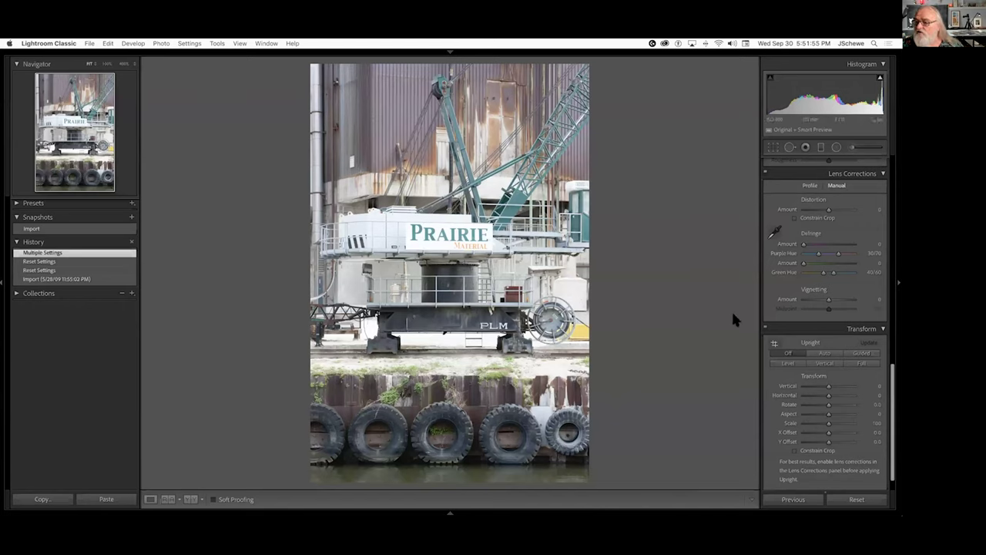
{"action": "key", "text": "g"}
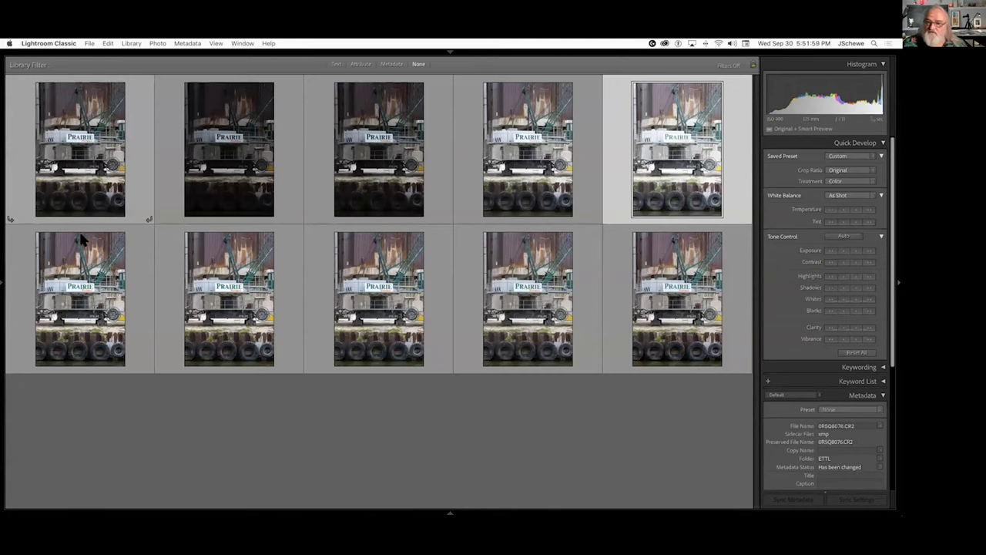
{"action": "left_click", "coordinate": [65, 154]}
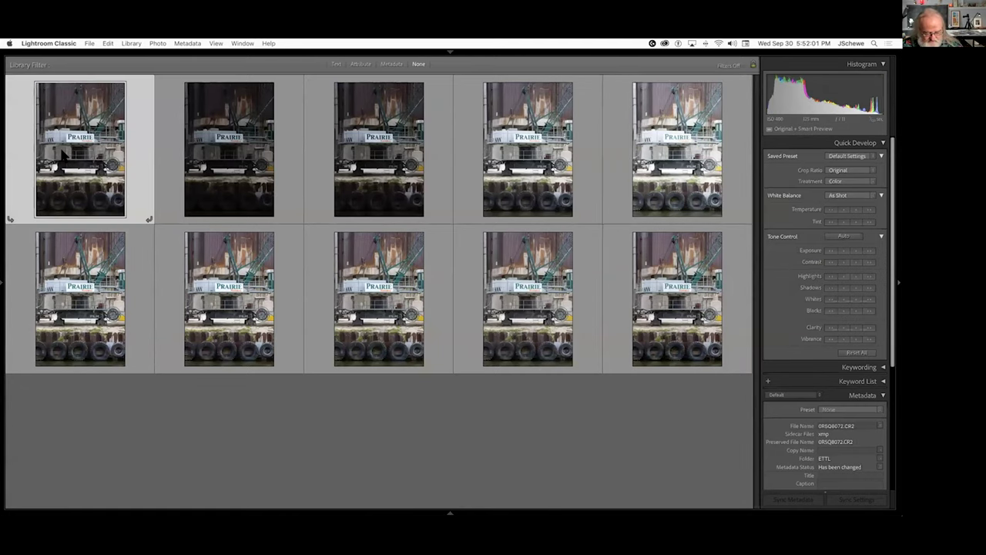
{"action": "key", "text": "d"}
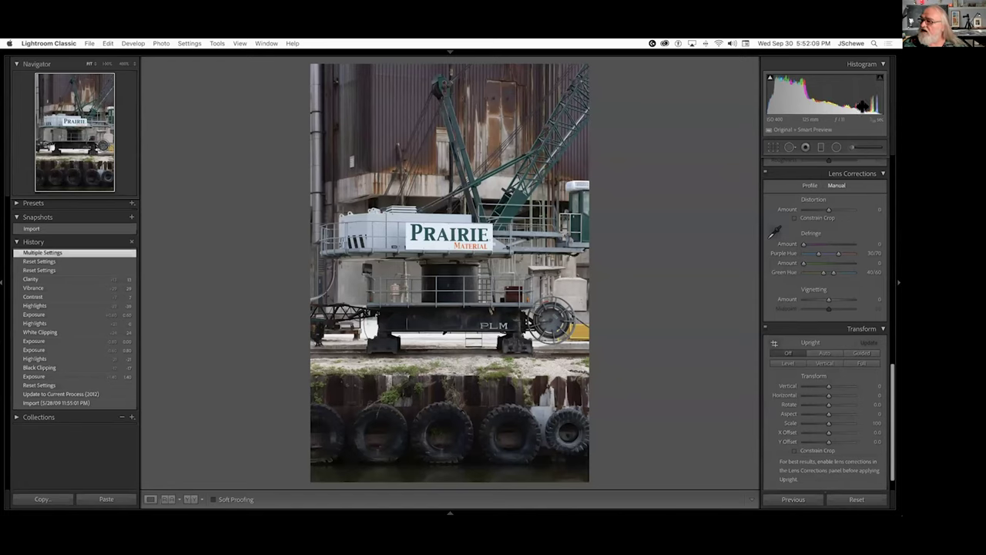
{"action": "key", "text": "g"}
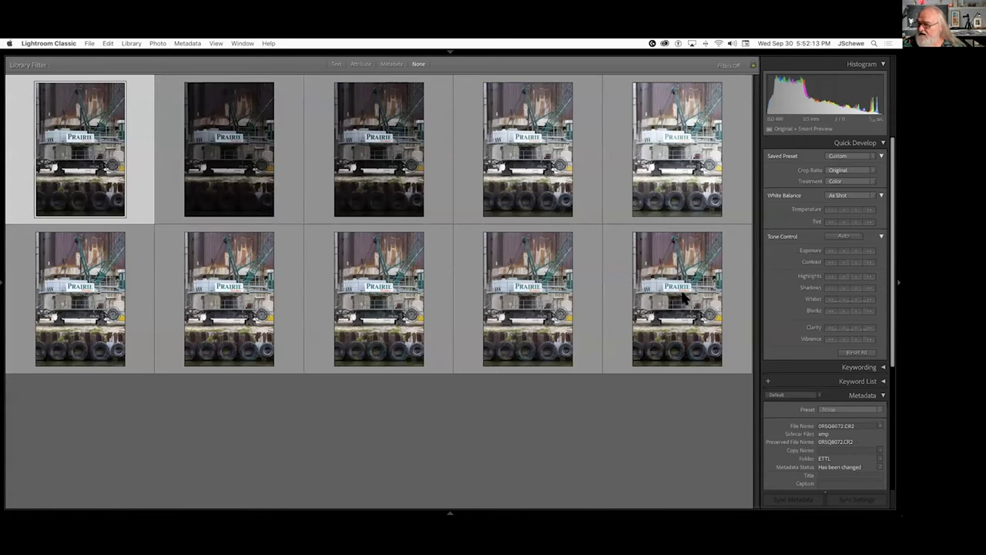
{"action": "left_click", "coordinate": [682, 299]}
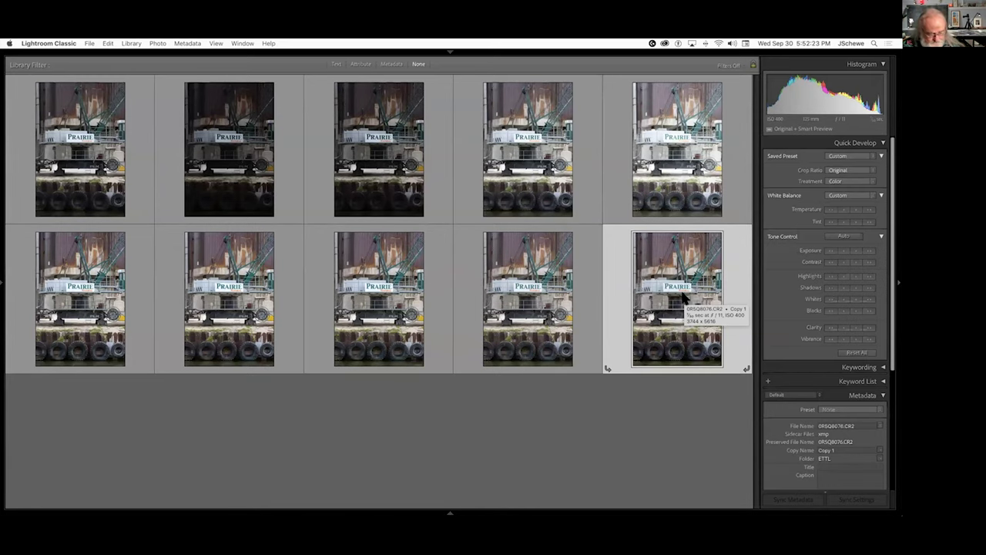
{"action": "key", "text": "d"}
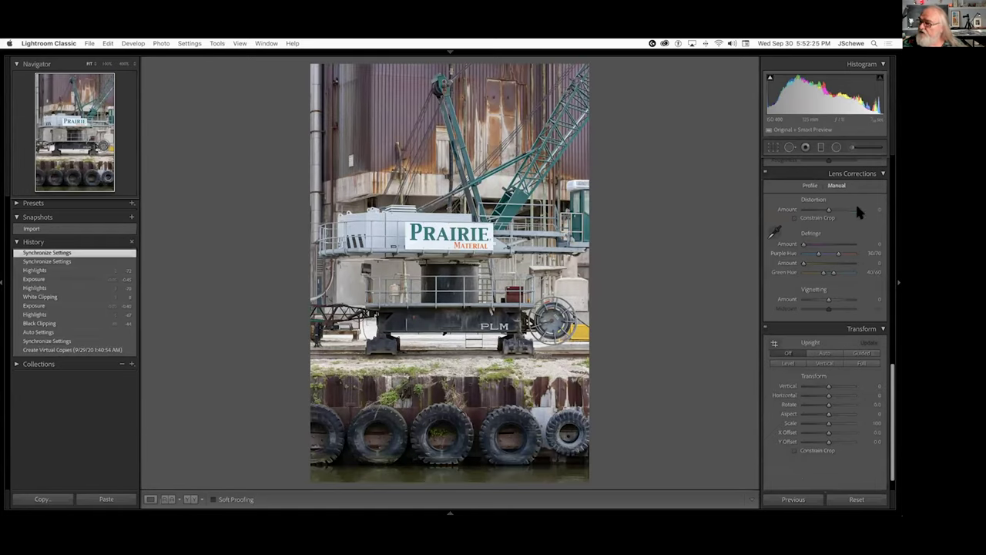
{"action": "scroll", "coordinate": [848, 316], "scroll_direction": "up", "scroll_amount": 10}
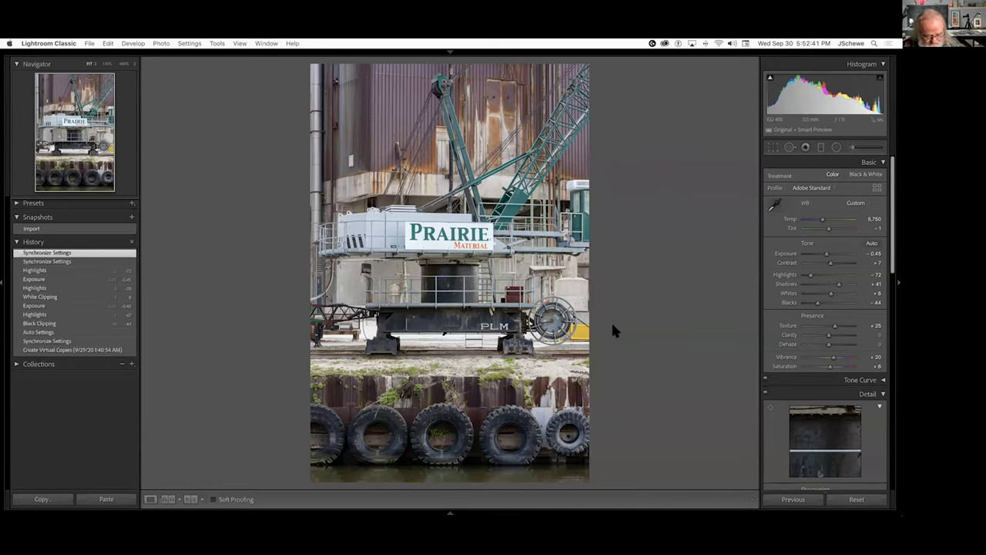
{"action": "key", "text": "g"}
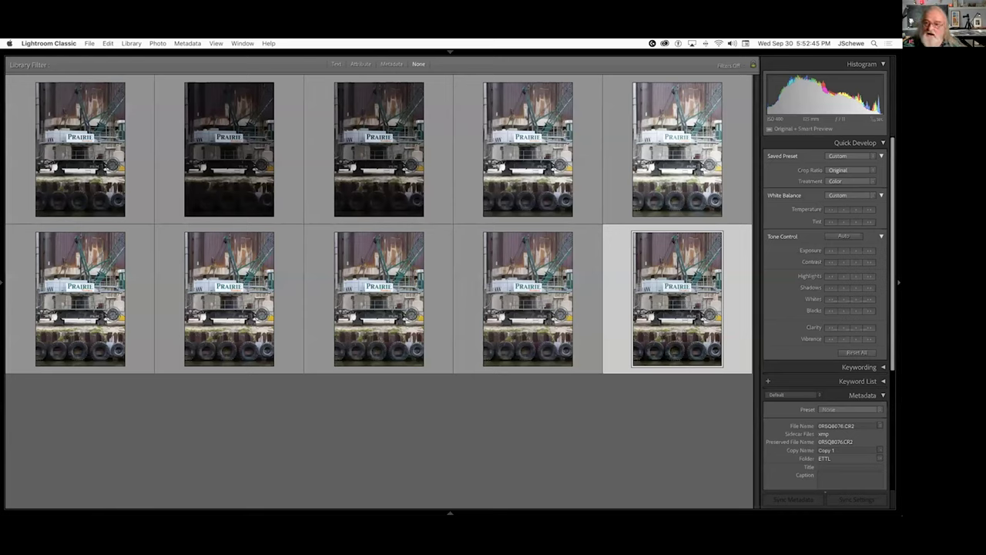
Compare the selection with the bottom-left photo, zoomed in on the tire opening with plants
{"action": "left_click", "coordinate": [79, 295], "text": "super"}
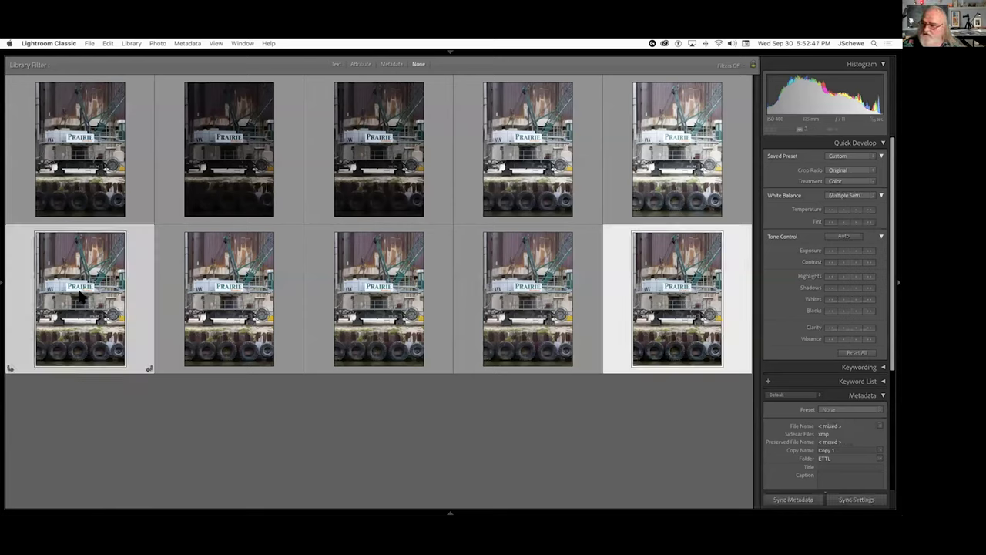
{"action": "key", "text": "c"}
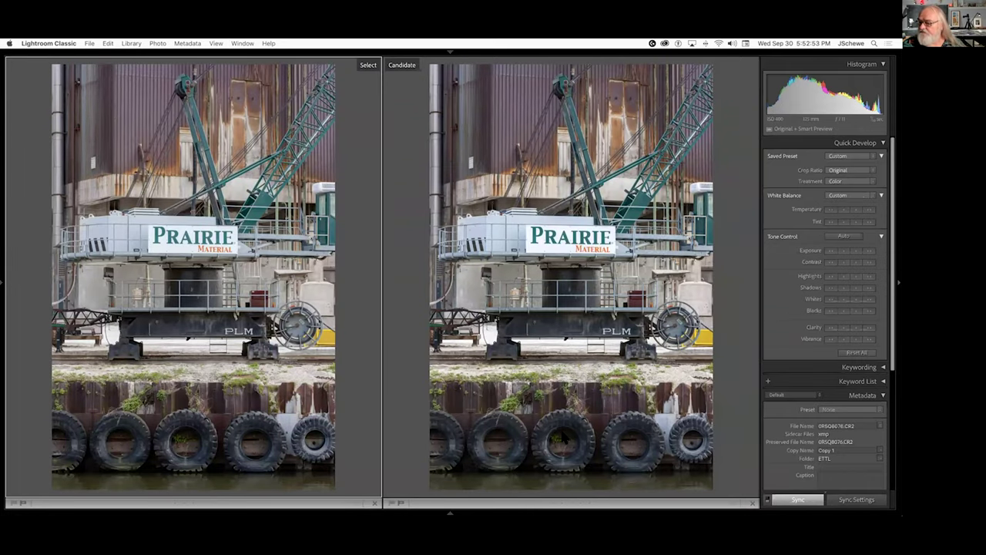
{"action": "key", "text": "Left"}
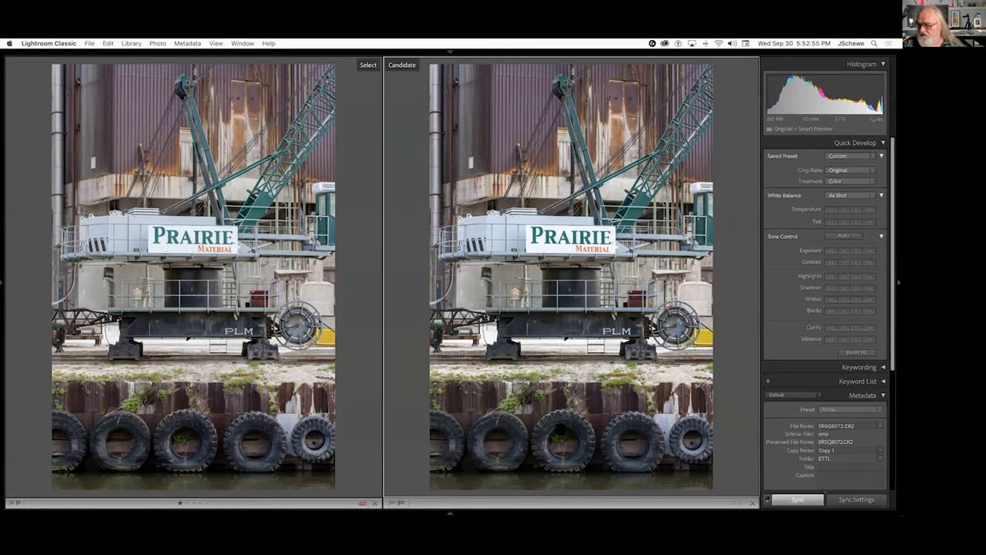
{"action": "left_click", "coordinate": [556, 426]}
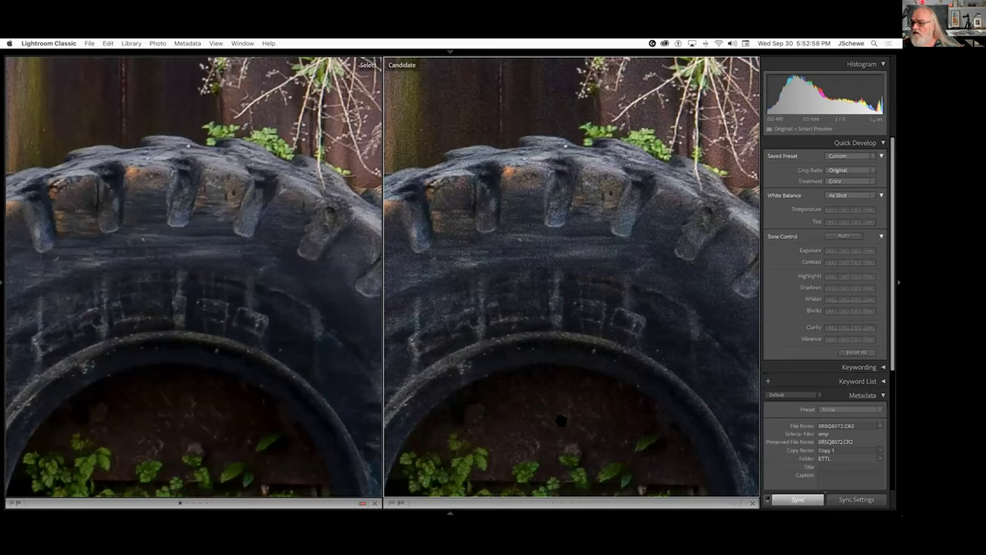
{"action": "left_click_drag", "start_coordinate": [547, 398], "coordinate": [549, 219]}
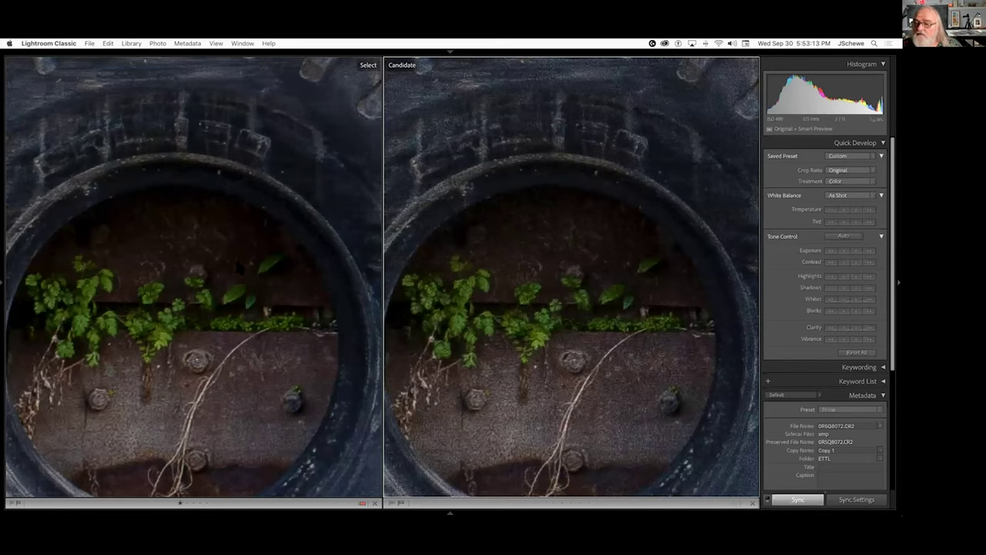
Compare the first and last photos of row two, panned to the tire tread
{"action": "key", "text": "g"}
{"action": "left_click", "coordinate": [96, 367]}
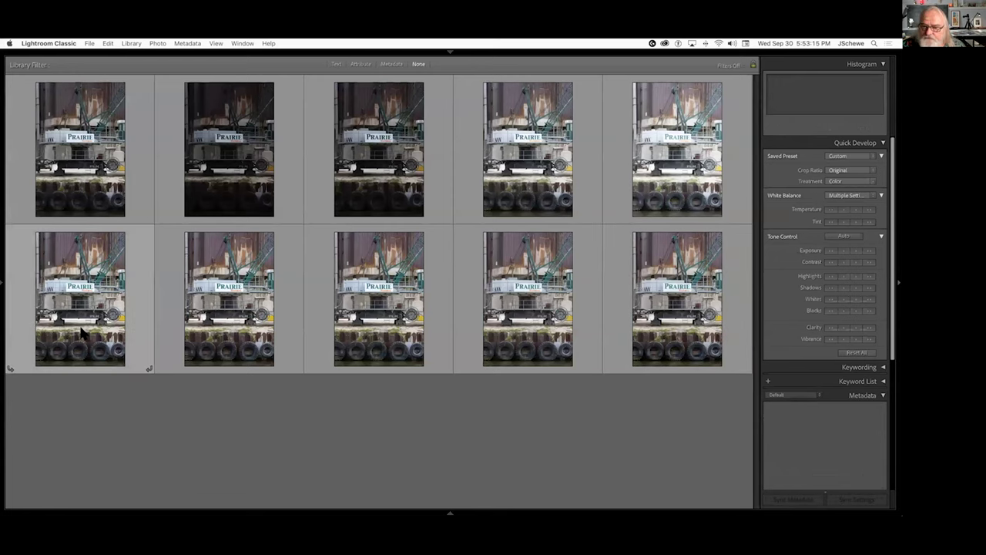
{"action": "left_click", "coordinate": [688, 306], "text": "super"}
{"action": "key", "text": "c"}
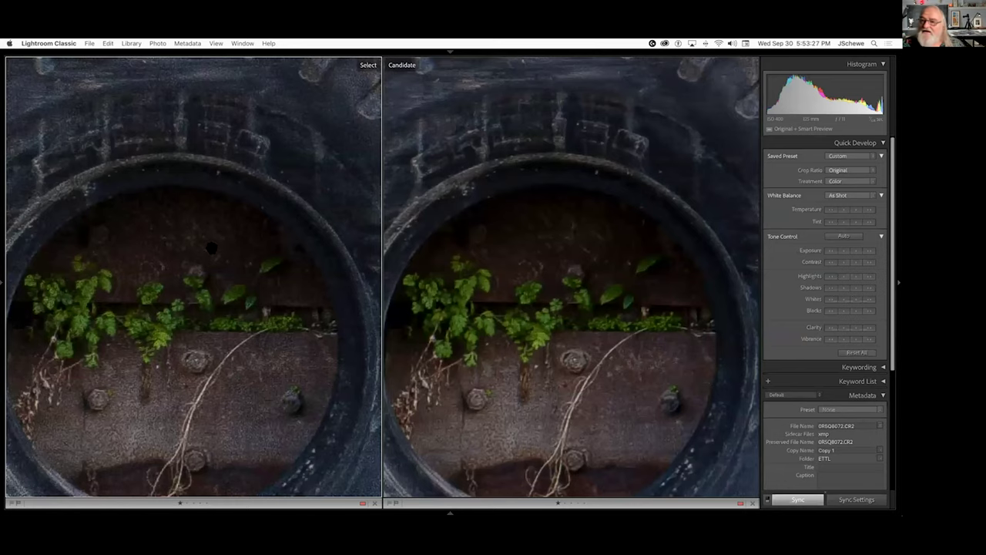
{"action": "left_click_drag", "start_coordinate": [204, 250], "coordinate": [208, 308]}
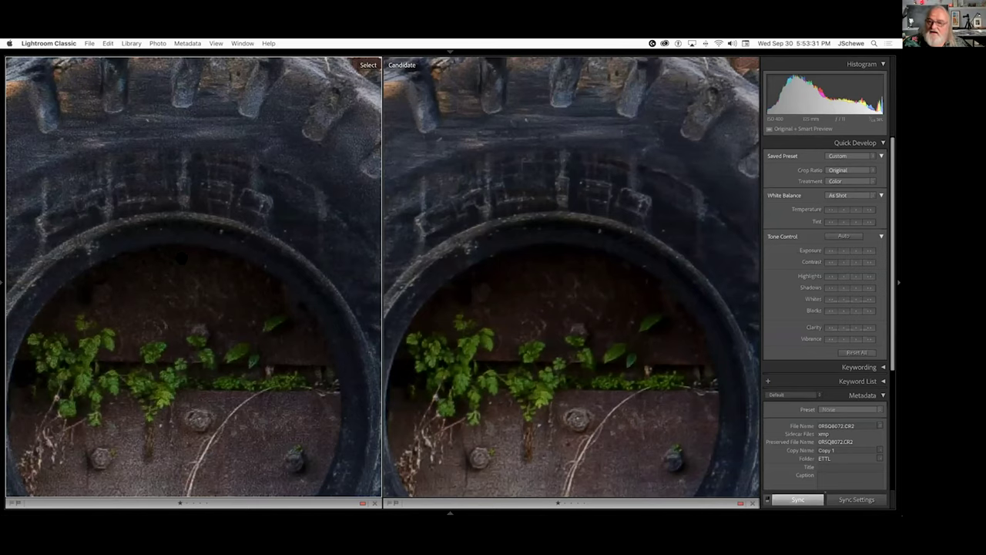
{"action": "left_click_drag", "start_coordinate": [195, 297], "coordinate": [207, 334]}
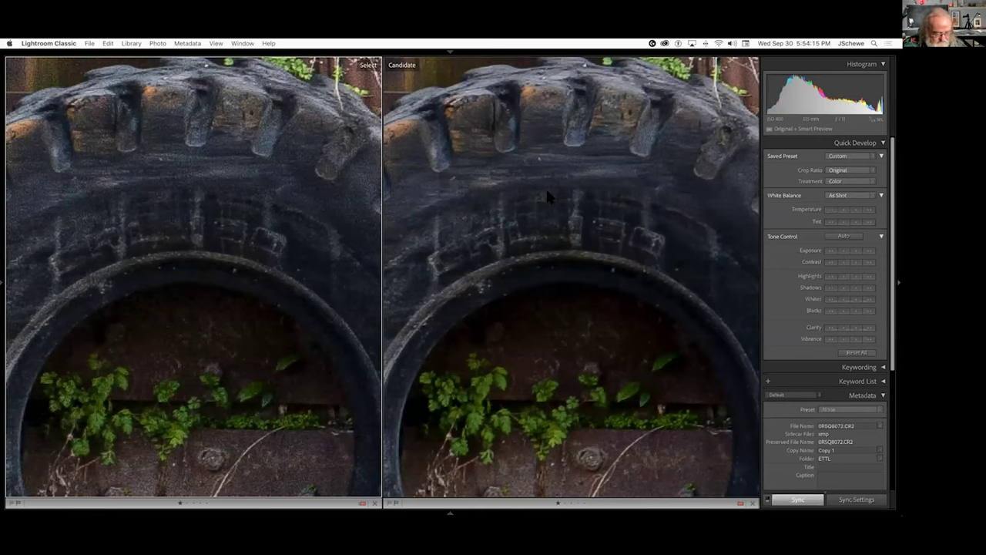
Compare the second and last photos of row two side by side
{"action": "key", "text": "g"}
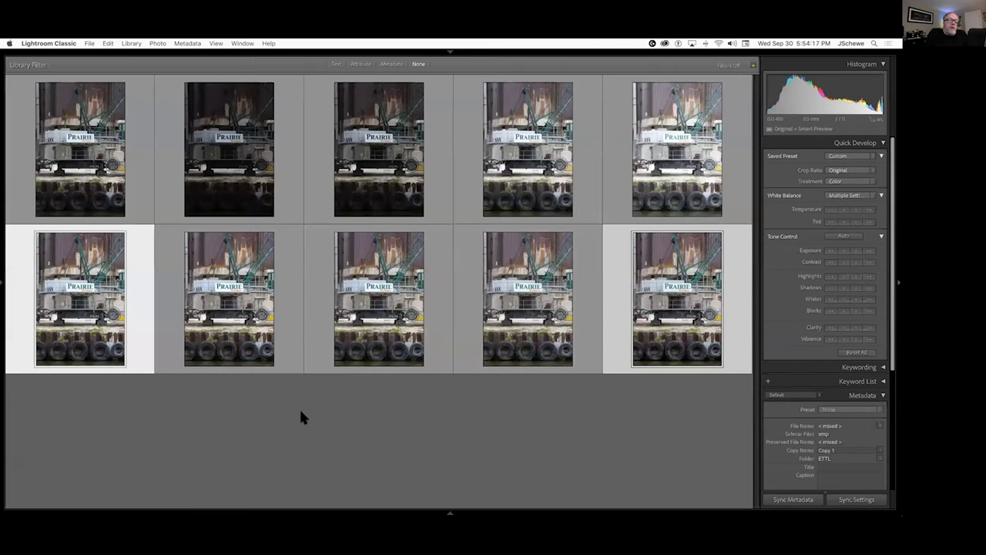
{"action": "left_click", "coordinate": [401, 447]}
{"action": "left_click", "coordinate": [238, 286]}
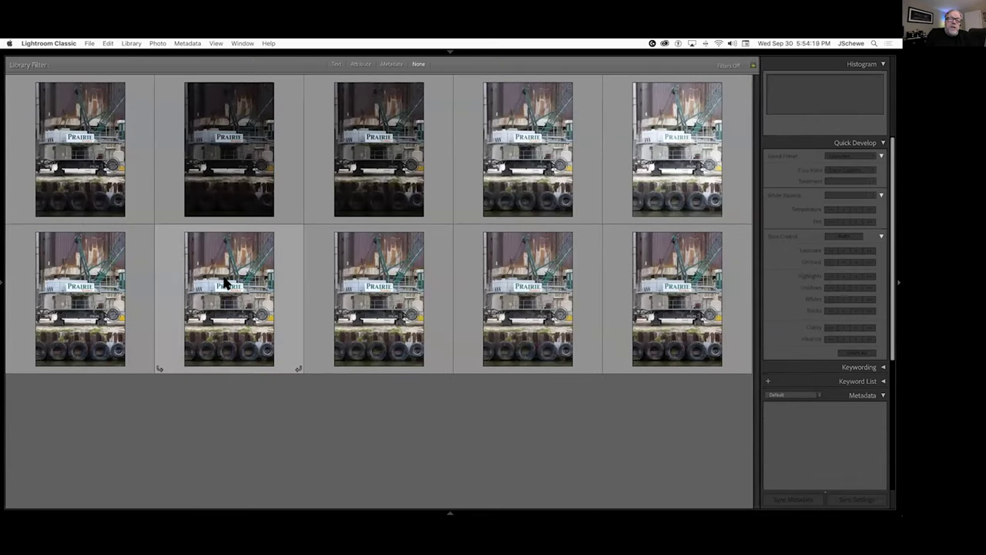
{"action": "left_click", "coordinate": [667, 305], "text": "super"}
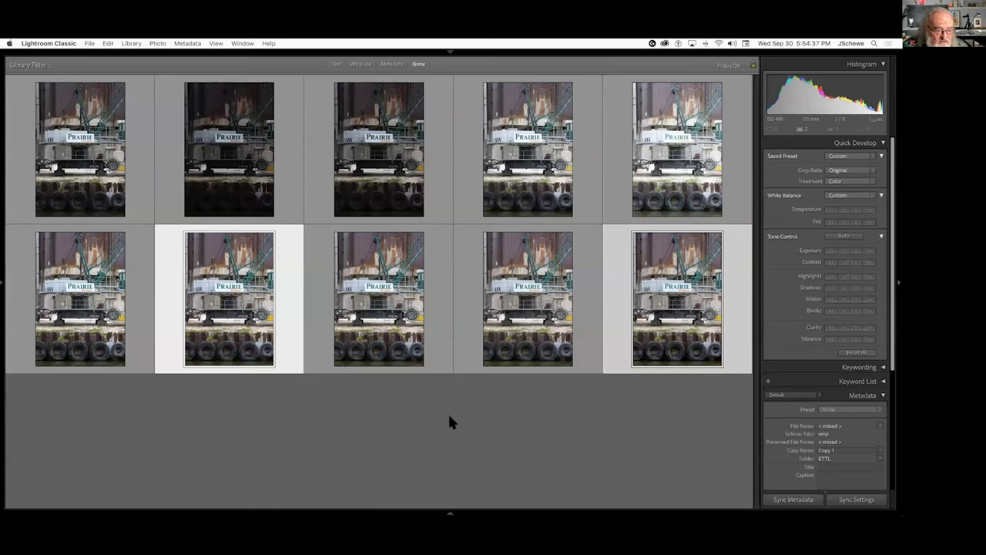
{"action": "key", "text": "c"}
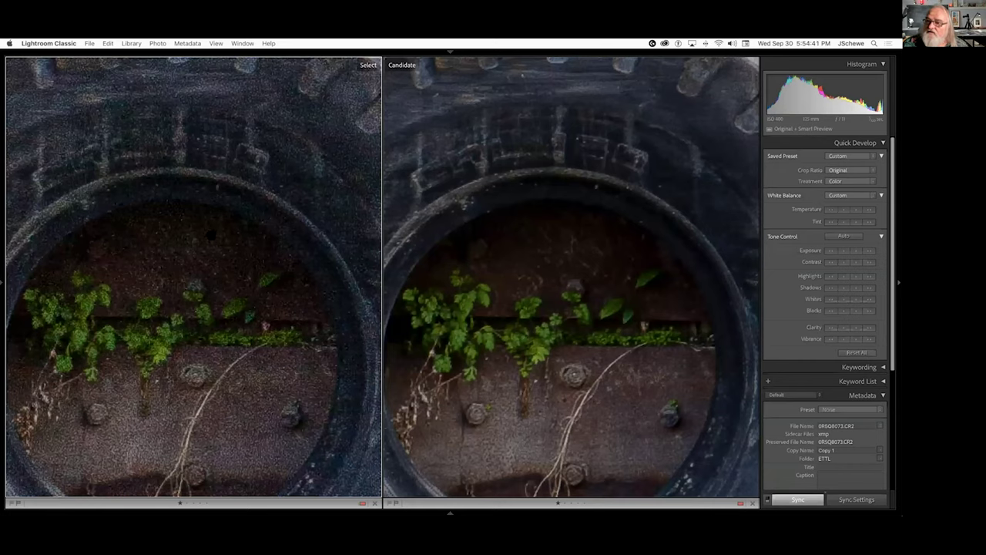
Pan both close-ups to the tire tread, then return to the grid with collections shown
{"action": "left_click_drag", "start_coordinate": [210, 234], "coordinate": [213, 279]}
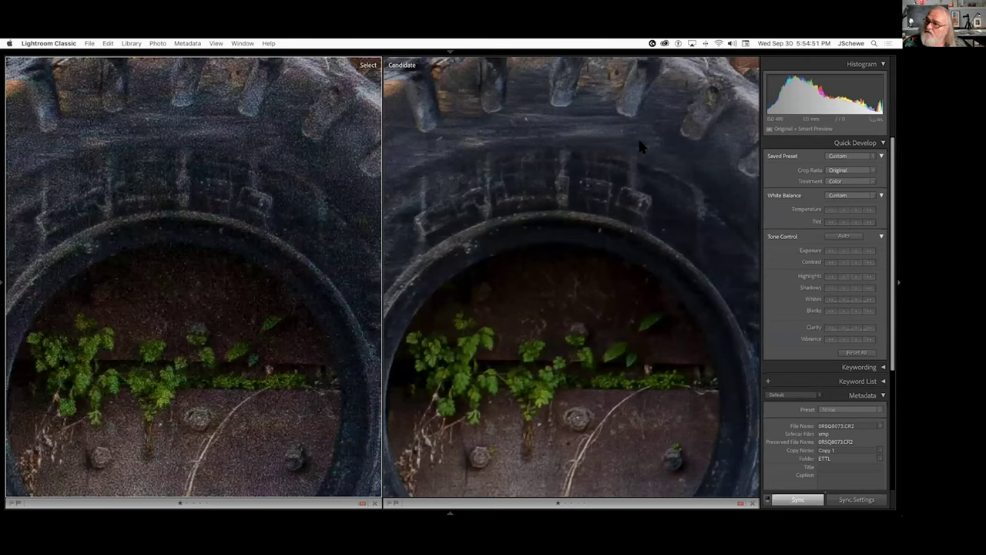
{"action": "left_click_drag", "start_coordinate": [590, 148], "coordinate": [594, 199]}
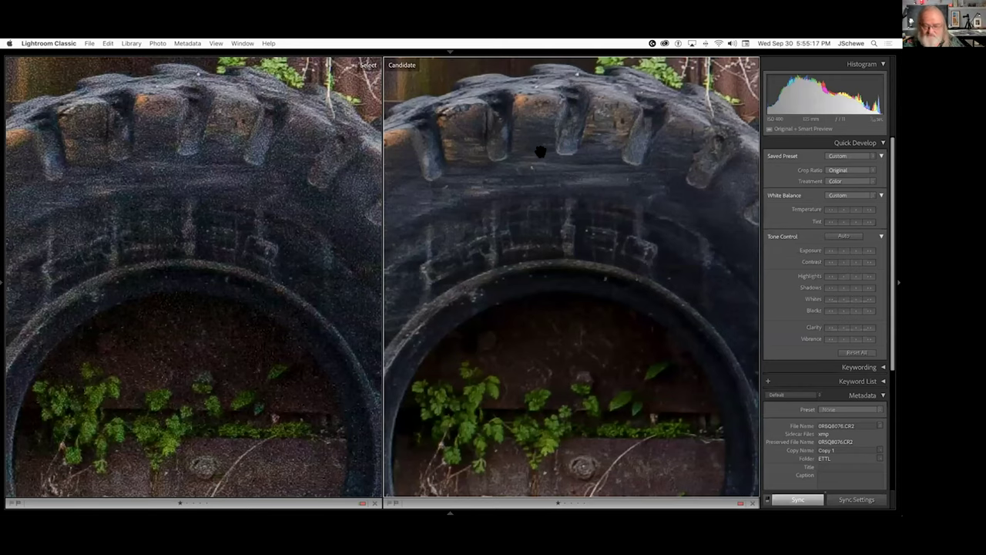
{"action": "key", "text": "g"}
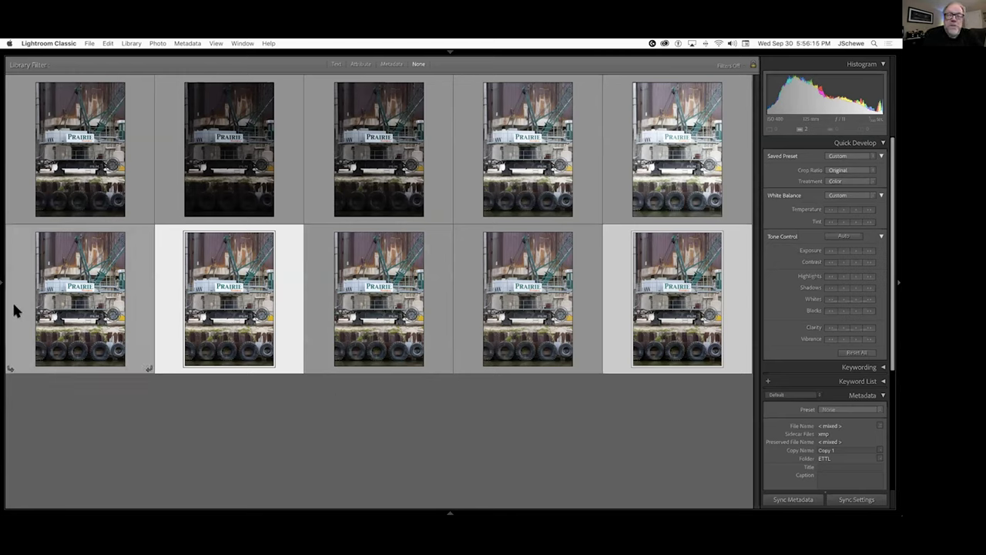
{"action": "mouse_move", "coordinate": [3, 308]}
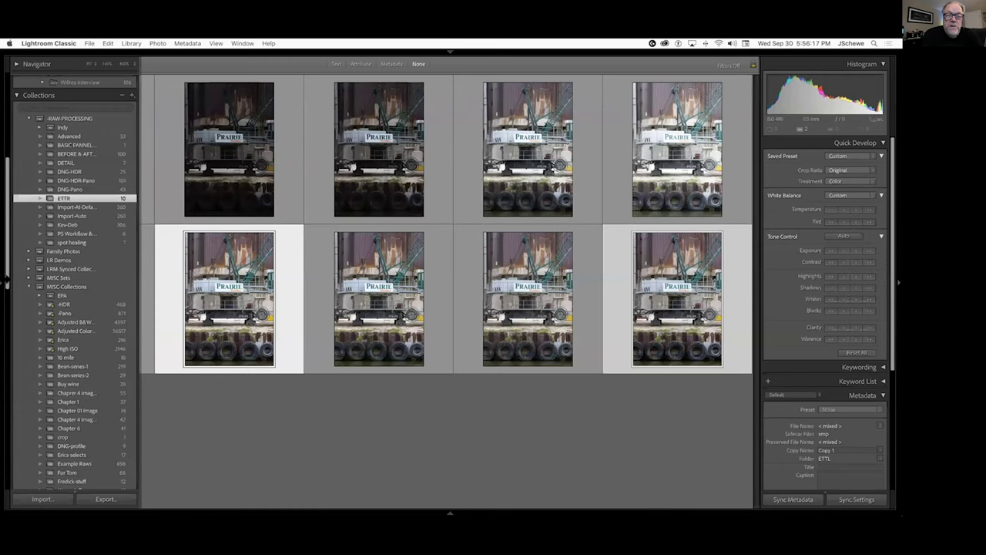